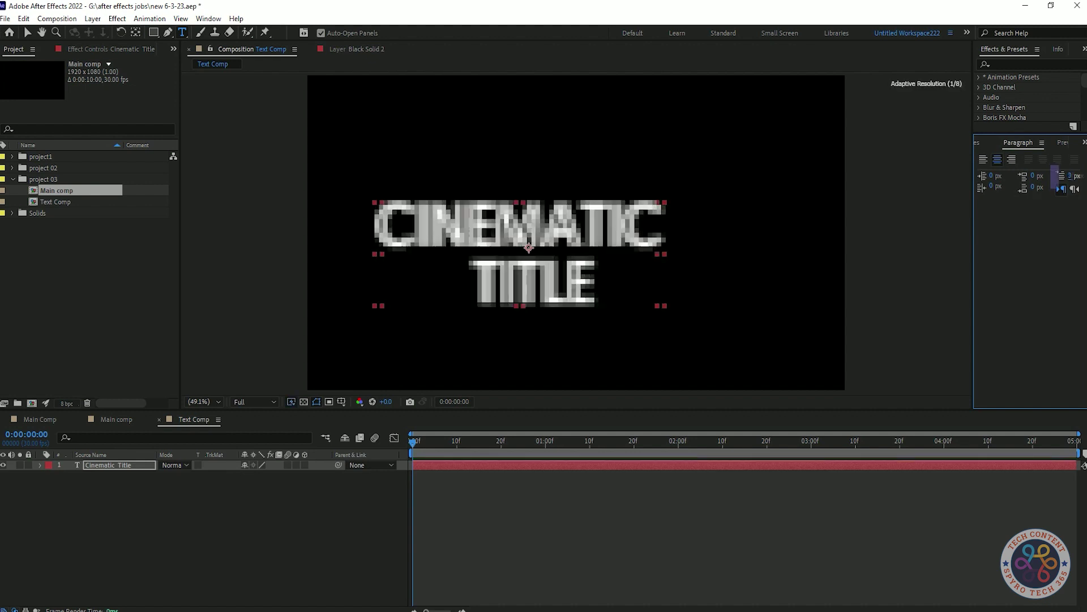
- Undo the trial paragraph spacing changes and keep the title text centre-aligned
{"action": "key", "text": "ctrl+z"}
{"action": "key", "text": "ctrl+z"}
{"action": "key", "text": "ctrl+z"}
{"action": "left_click_drag", "start_coordinate": [1035, 176], "coordinate": [1002, 177]}
{"action": "key", "text": "ctrl+z"}
{"action": "left_click", "coordinate": [1012, 160]}
{"action": "left_click", "coordinate": [983, 160]}
{"action": "left_click", "coordinate": [998, 160]}
- Browse the neighbouring fonts for the title text and set its font to BN Machine
{"action": "left_click", "coordinate": [1063, 143]}
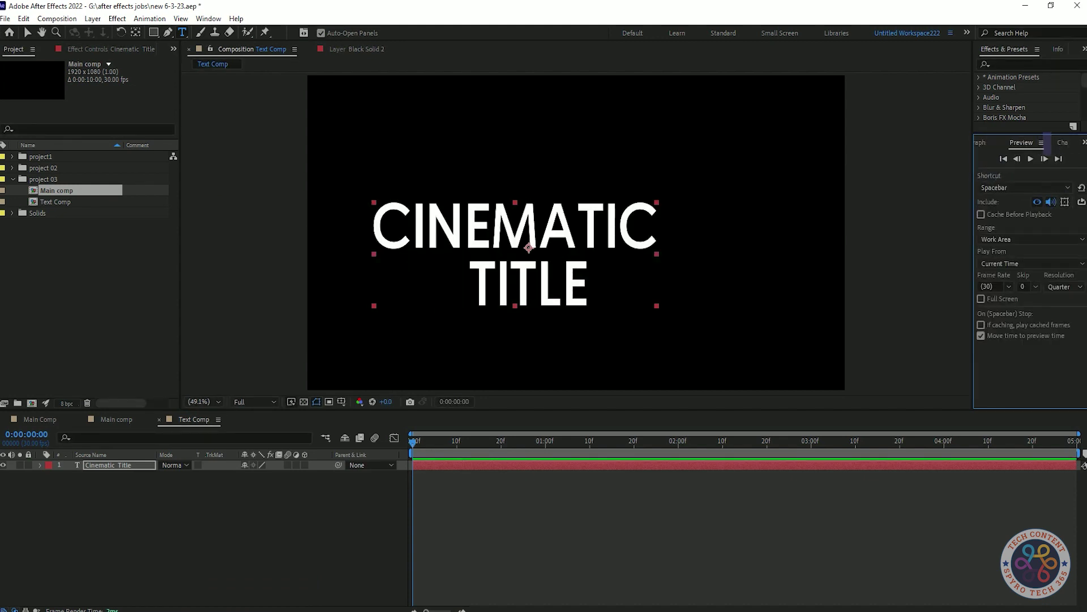
{"action": "left_click", "coordinate": [1067, 142]}
{"action": "key", "text": "ctrl+z"}
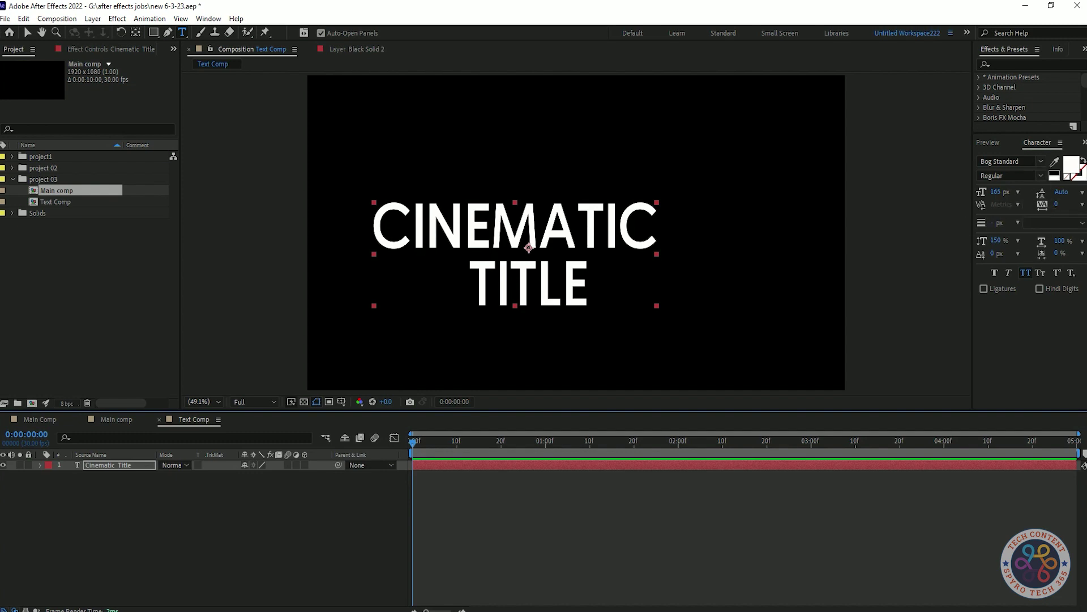
{"action": "left_click", "coordinate": [1020, 162]}
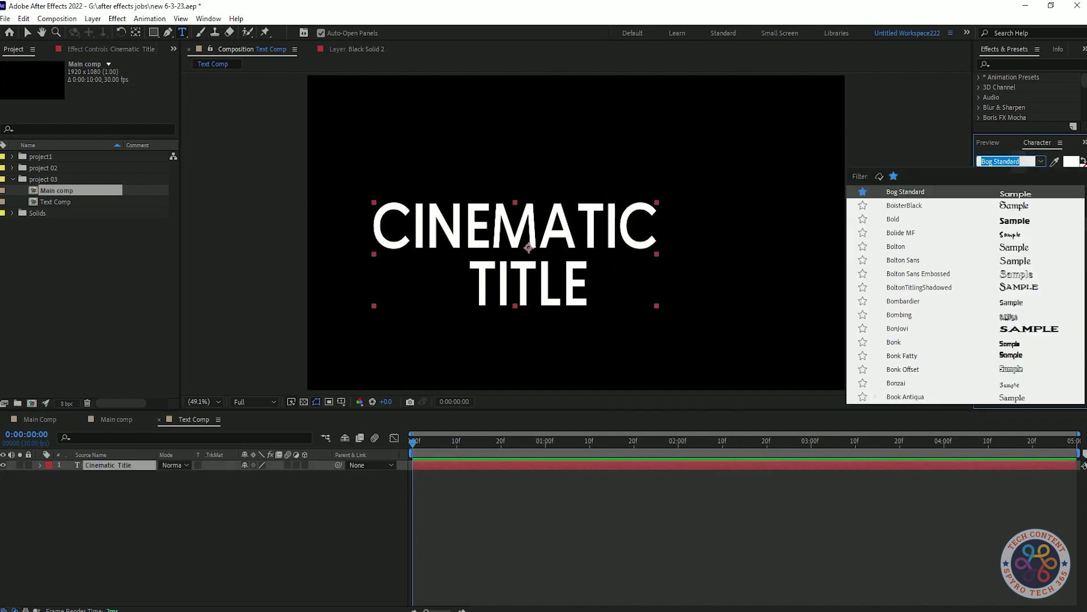
{"action": "key", "text": "Up"}
{"action": "key", "text": "Up"}
{"action": "key", "text": "Up"}
{"action": "key", "text": "Up"}
{"action": "key", "text": "Up"}
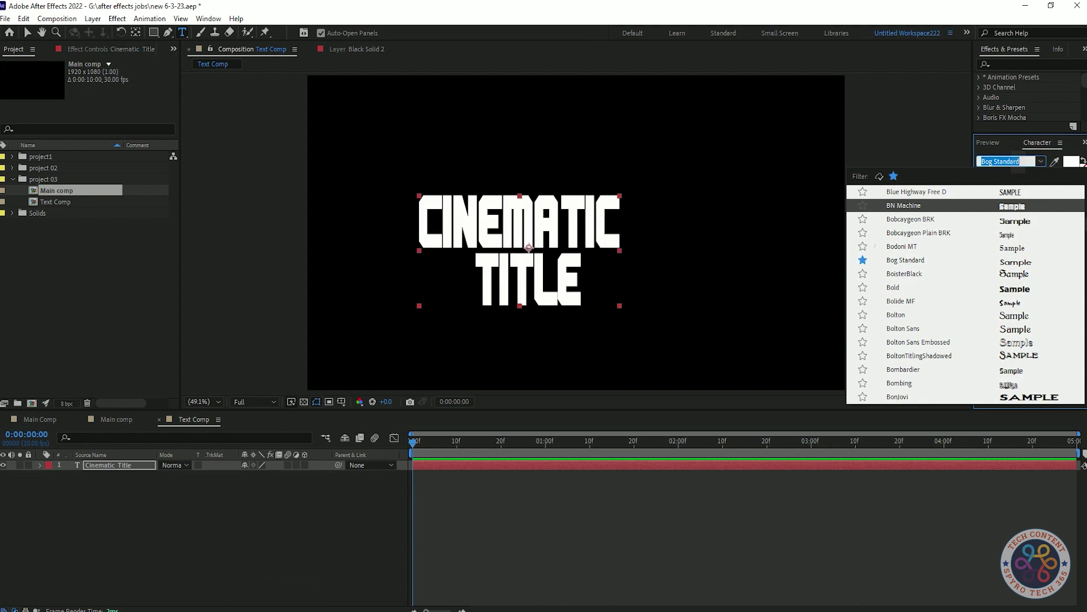
{"action": "key", "text": "Up"}
{"action": "key", "text": "Up"}
{"action": "key", "text": "Up"}
{"action": "key", "text": "Up"}
{"action": "key", "text": "Up"}
{"action": "key", "text": "Up"}
{"action": "key", "text": "Up"}
{"action": "key", "text": "Up"}
{"action": "key", "text": "Down"}
{"action": "key", "text": "Down"}
{"action": "key", "text": "Down"}
{"action": "key", "text": "Down"}
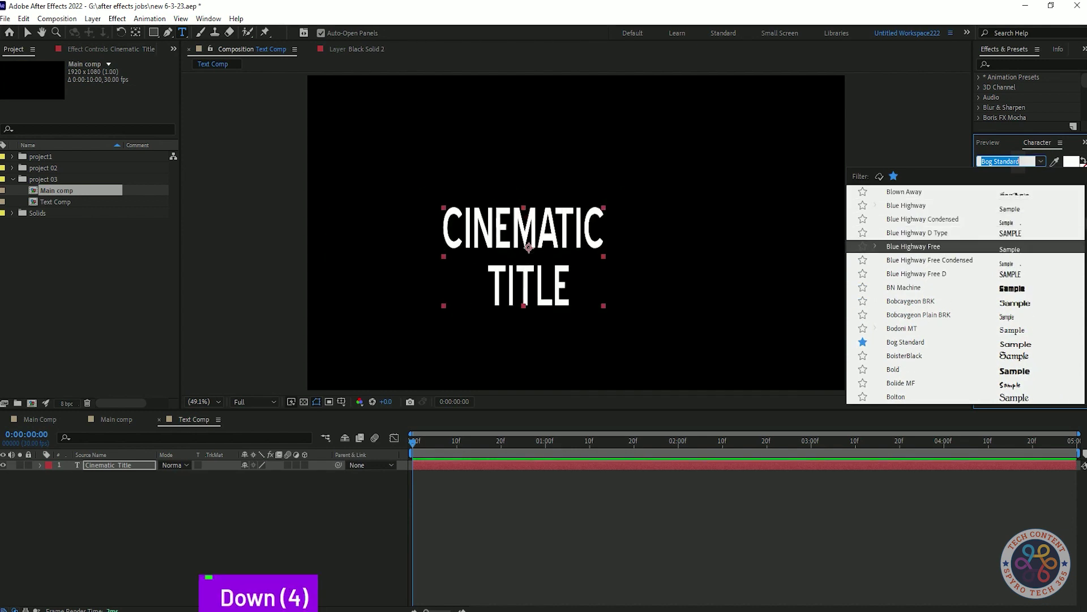
{"action": "key", "text": "Down"}
{"action": "key", "text": "Down"}
{"action": "key", "text": "Down"}
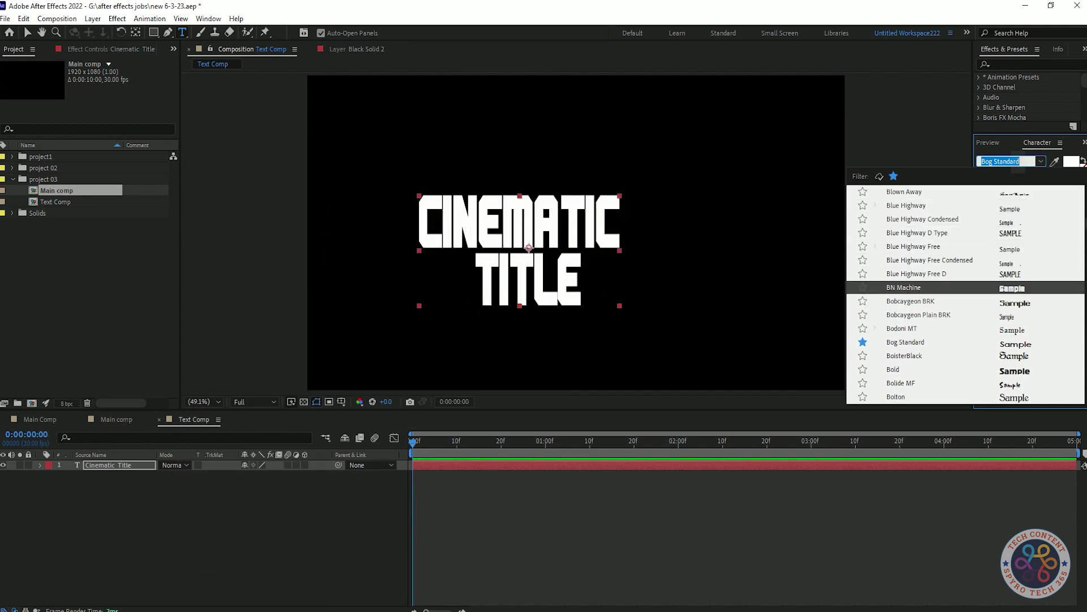
{"action": "key", "text": "Return"}
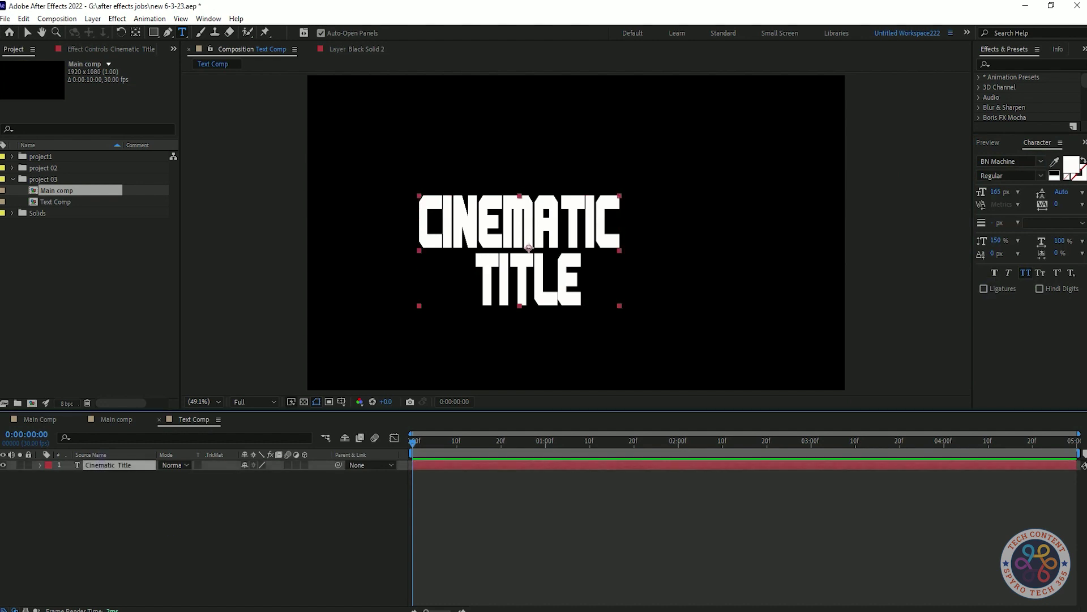
- Undo the trial horizontal scaling and set the title text's tracking to 58
{"action": "left_click_drag", "start_coordinate": [1042, 242], "coordinate": [1046, 242]}
{"action": "key", "text": "ctrl+z"}
{"action": "left_click_drag", "start_coordinate": [1042, 203], "coordinate": [1054, 203]}
{"action": "left_click", "coordinate": [1082, 205]}
{"action": "left_click", "coordinate": [1065, 204]}
{"action": "key", "text": "ctrl+z"}
{"action": "key", "text": "ctrl+z"}
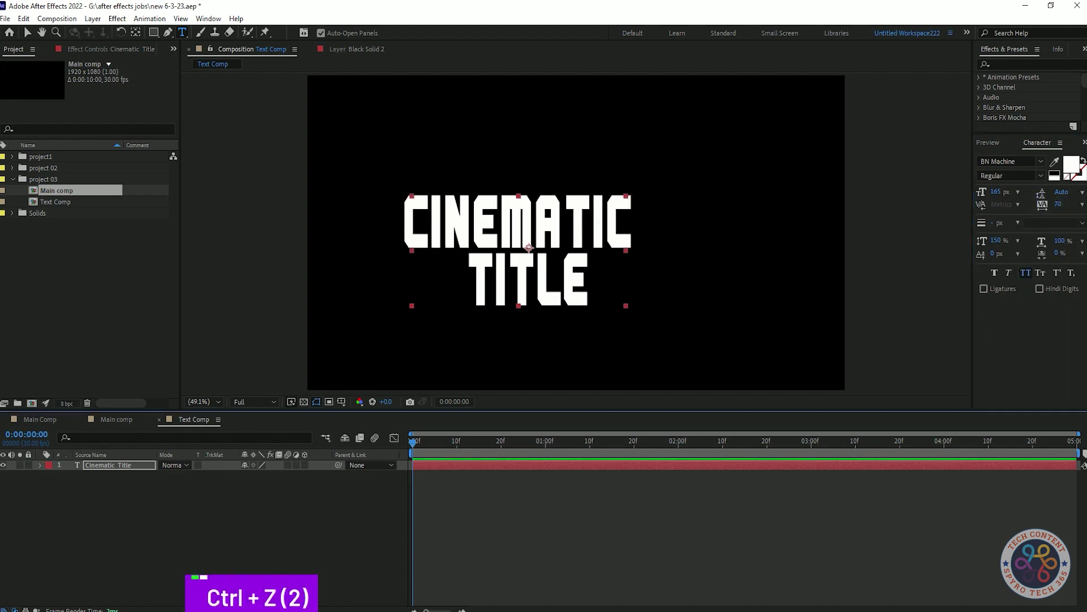
{"action": "left_click", "coordinate": [233, 494]}
- Centre the title layer horizontally and vertically in the composition
{"action": "left_click", "coordinate": [98, 465]}
{"action": "left_click", "coordinate": [1085, 143]}
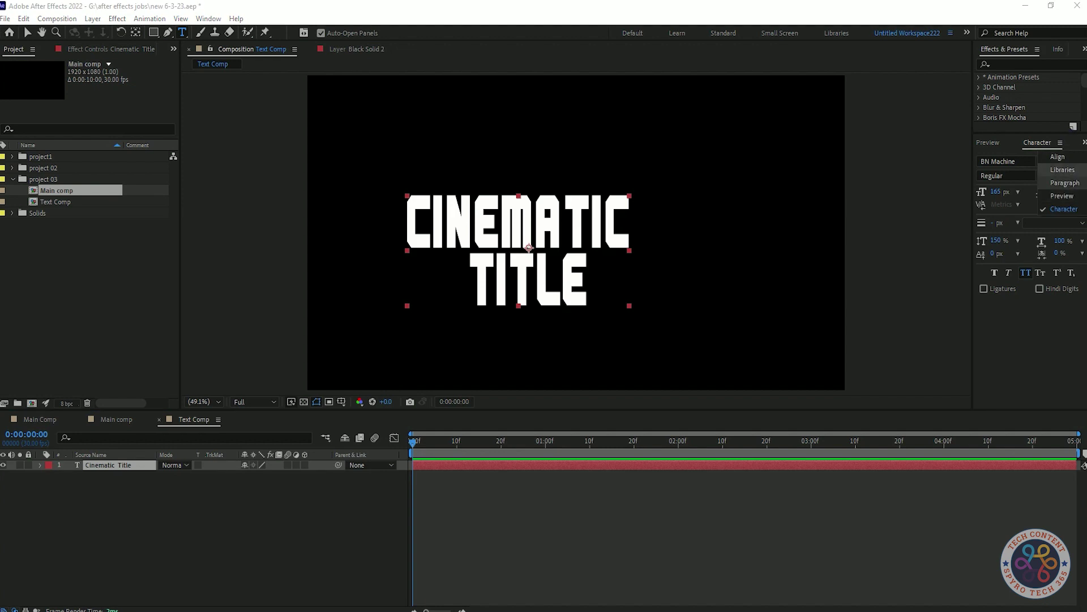
{"action": "left_click", "coordinate": [1058, 157]}
{"action": "left_click", "coordinate": [1085, 143]}
{"action": "left_click", "coordinate": [1063, 170]}
{"action": "left_click", "coordinate": [1085, 143]}
{"action": "left_click", "coordinate": [1065, 183]}
{"action": "left_click", "coordinate": [1085, 143]}
{"action": "left_click", "coordinate": [1062, 196]}
{"action": "left_click", "coordinate": [1085, 143]}
{"action": "left_click", "coordinate": [1058, 157]}
{"action": "left_click", "coordinate": [1004, 172]}
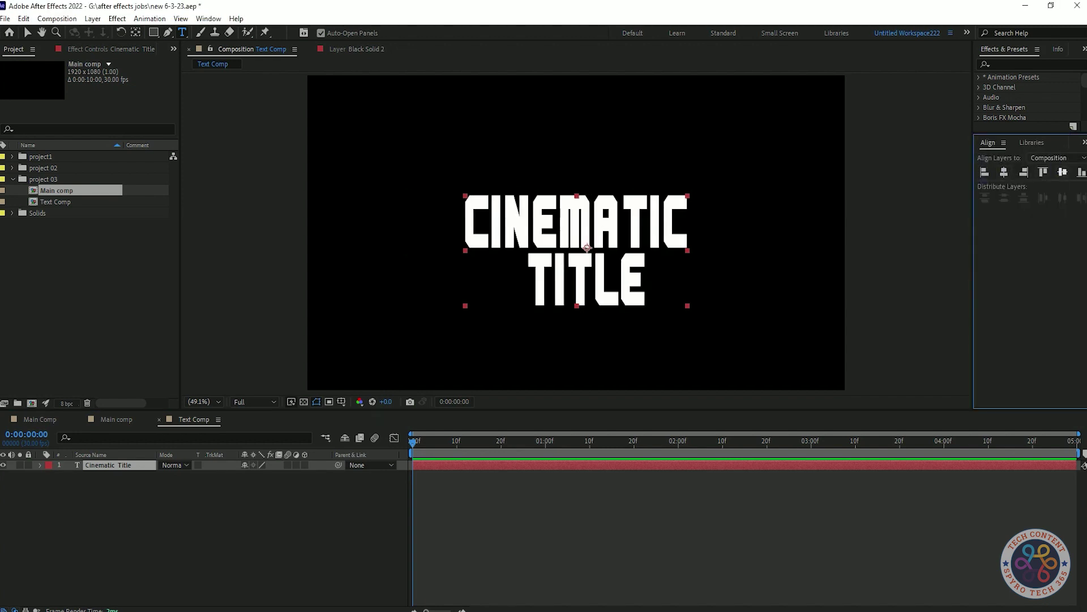
{"action": "left_click", "coordinate": [1062, 172]}
- Move the title layer's anchor point to the bottom centre of its text
{"action": "left_click", "coordinate": [110, 465]}
{"action": "left_click", "coordinate": [135, 32]}
{"action": "left_click_drag", "start_coordinate": [588, 230], "coordinate": [576, 288]}
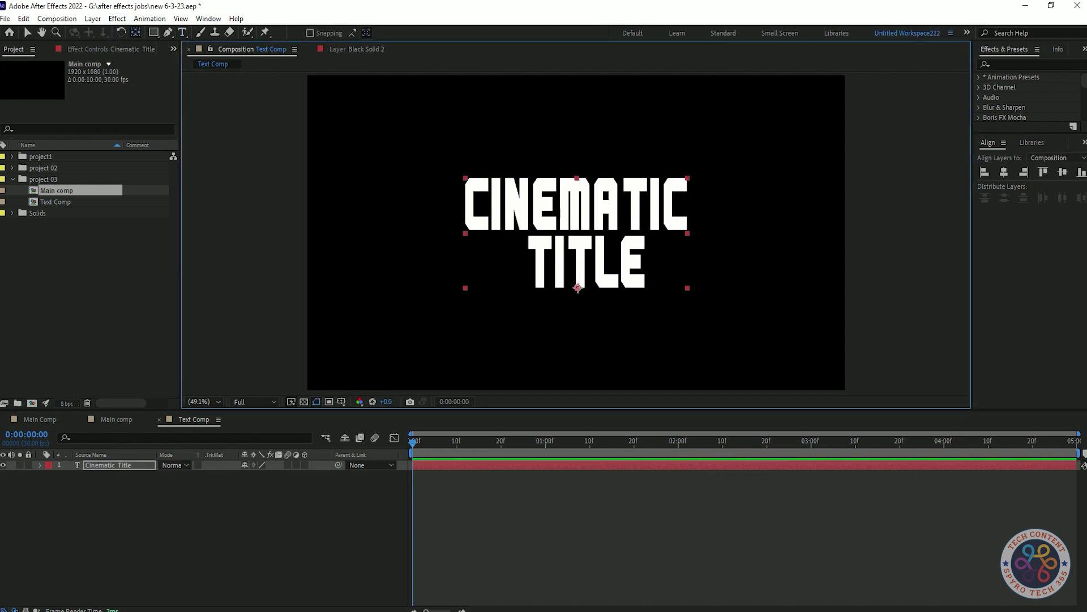
- Cut the word TITLE out of the text layer, leaving only CINEMATIC
{"action": "key", "text": "v"}
{"action": "double_click", "coordinate": [553, 255]}
{"action": "key", "text": "ctrl+x"}
{"action": "key", "text": "Escape"}
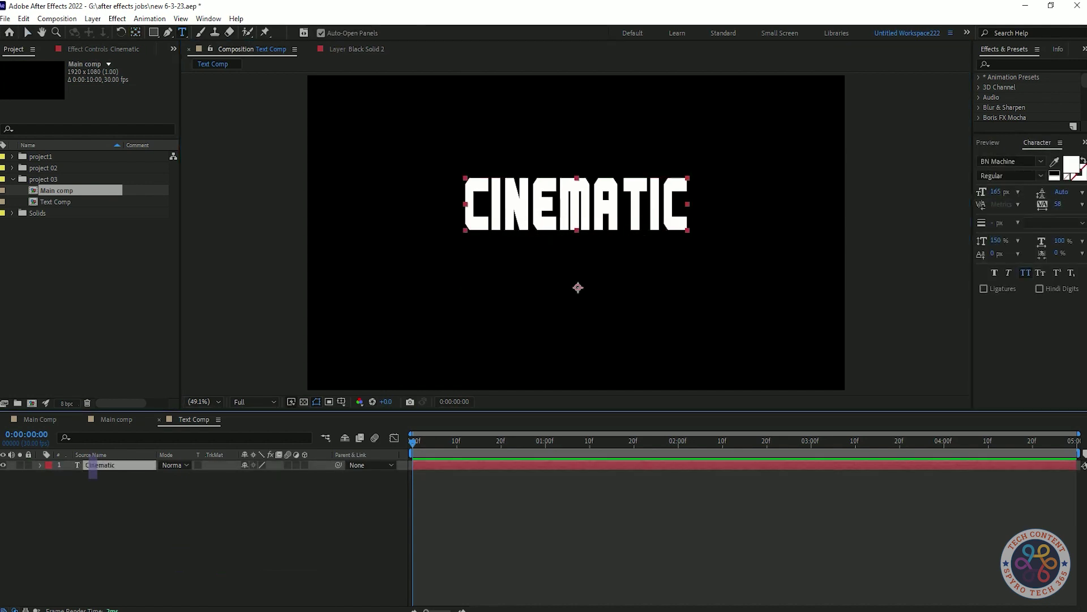
- Duplicate the CINEMATIC layer one line below and replace the copy's text with the cut word TITLE
{"action": "key", "text": "ctrl+d"}
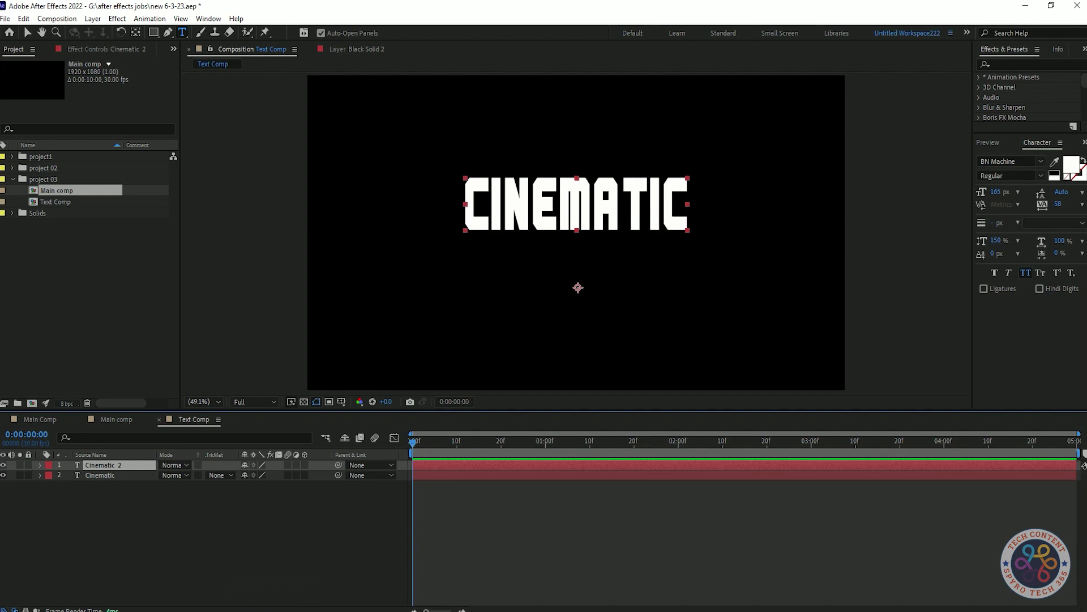
{"action": "key", "text": "v"}
{"action": "left_click_drag", "start_coordinate": [578, 287], "coordinate": [578, 343]}
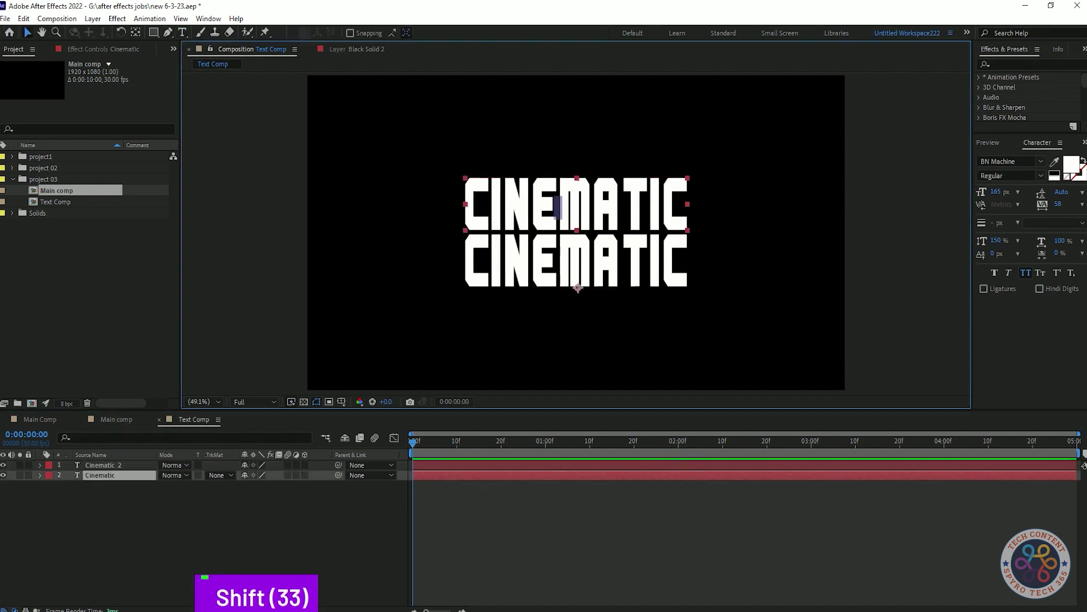
{"action": "double_click", "coordinate": [578, 260]}
{"action": "key", "text": "ctrl+v"}
{"action": "key", "text": "Escape"}
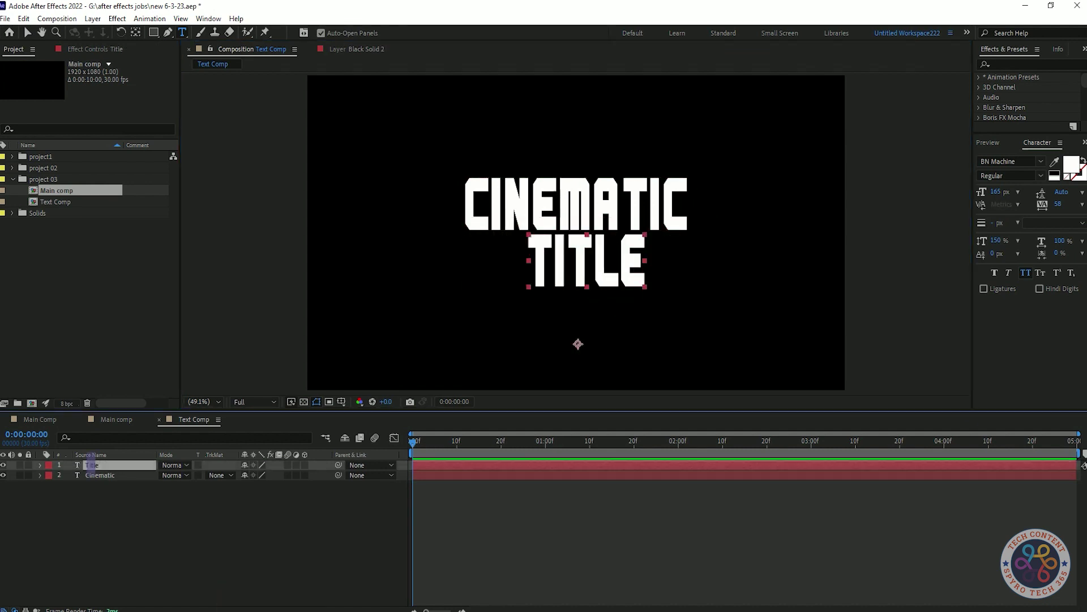
- Nudge the TITLE text sideways so it sits roughly centred beneath CINEMATIC
{"action": "key", "text": "v"}
{"action": "left_click_drag", "start_coordinate": [583, 261], "coordinate": [578, 261]}
{"action": "left_click", "coordinate": [164, 527]}
- Move the anchor points of the Cinematic and Title layers to the bottom centre of their own words
{"action": "left_click", "coordinate": [105, 475]}
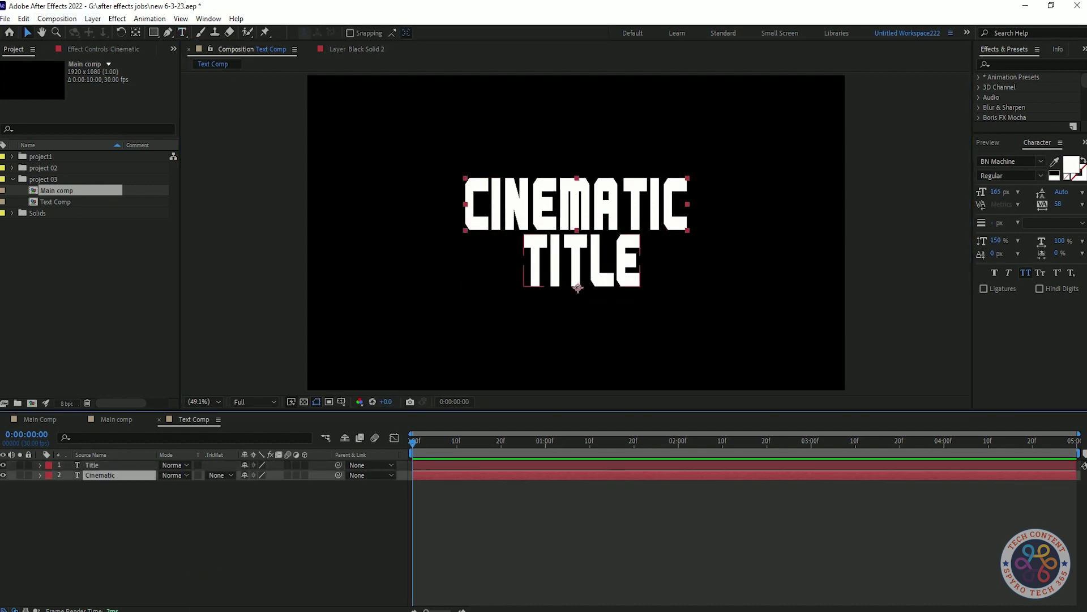
{"action": "left_click", "coordinate": [561, 272]}
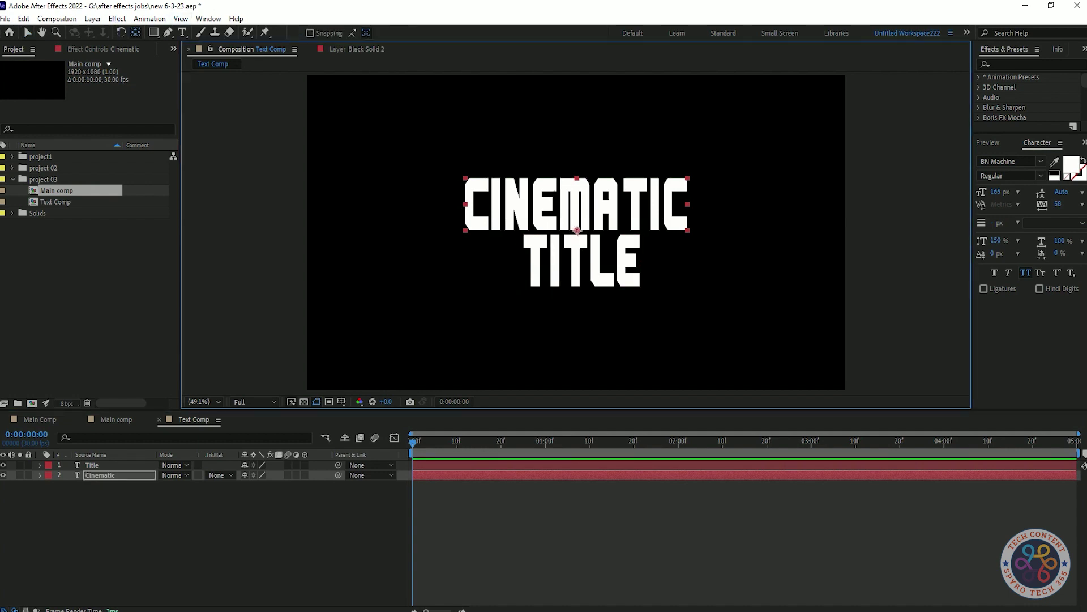
{"action": "left_click_drag", "start_coordinate": [574, 344], "coordinate": [582, 287]}
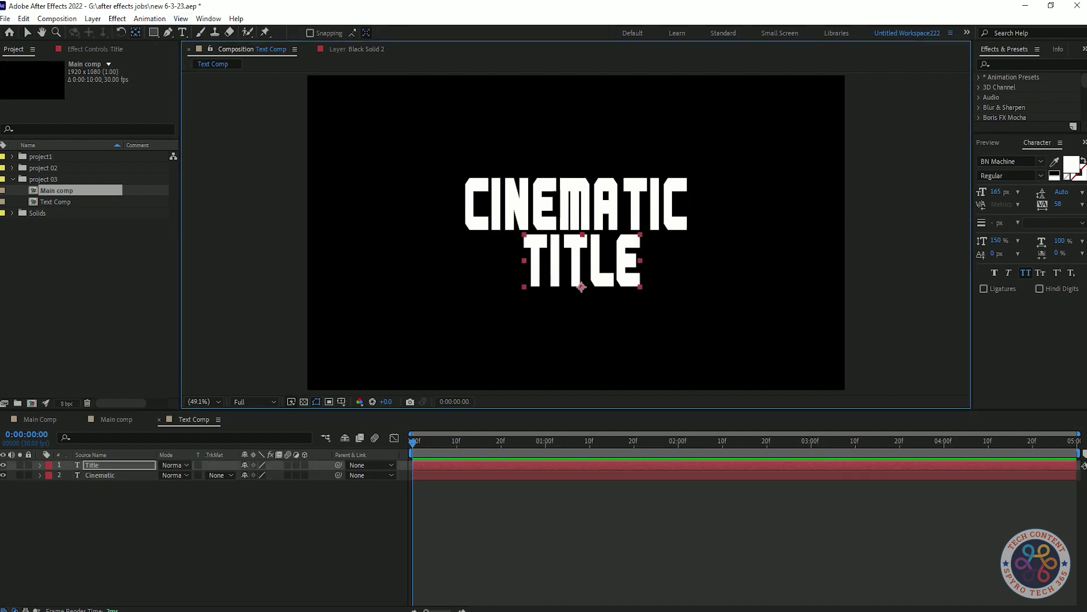
- Align the Title and Cinematic layers to a common horizontal centre and undo the trial vertical alignment
{"action": "left_click", "coordinate": [110, 476], "text": "ctrl"}
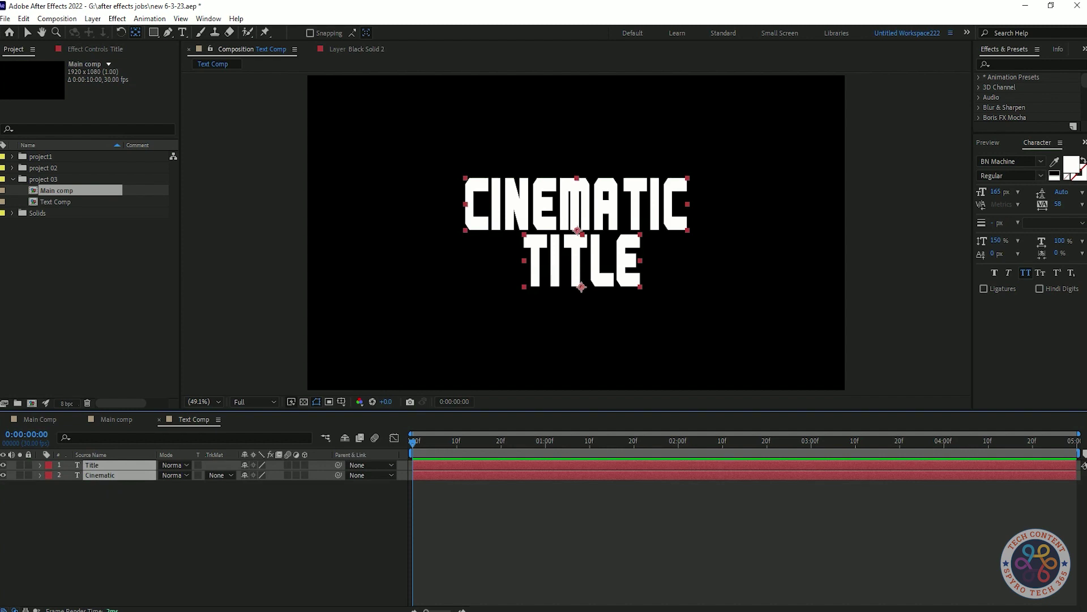
{"action": "left_click", "coordinate": [1085, 143]}
{"action": "left_click", "coordinate": [1060, 166]}
{"action": "left_click", "coordinate": [1004, 172]}
{"action": "left_click", "coordinate": [1062, 172]}
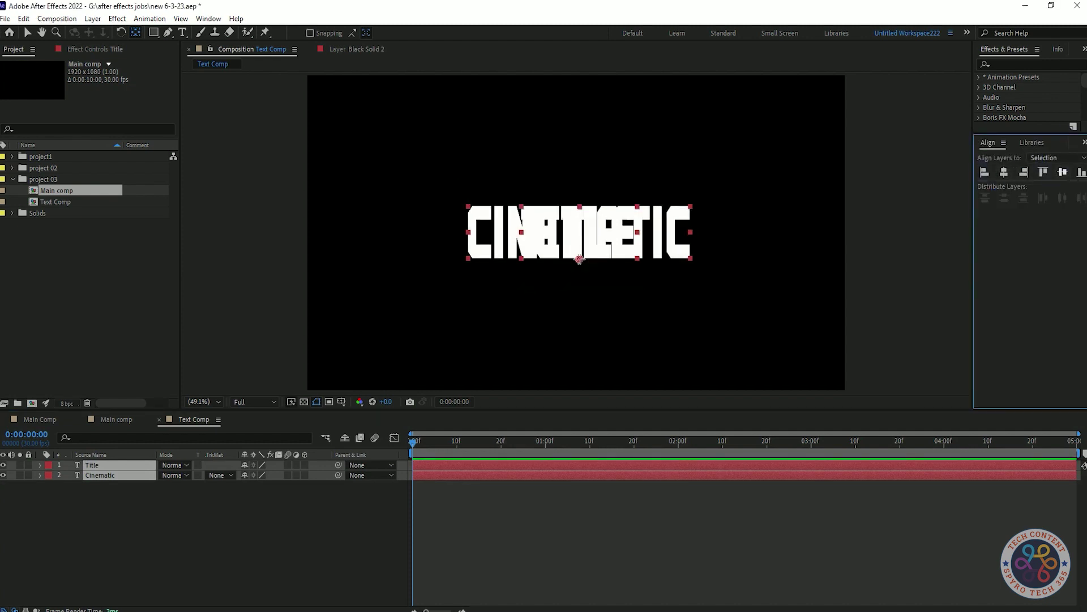
{"action": "key", "text": "ctrl+z"}
{"action": "left_click", "coordinate": [239, 519]}
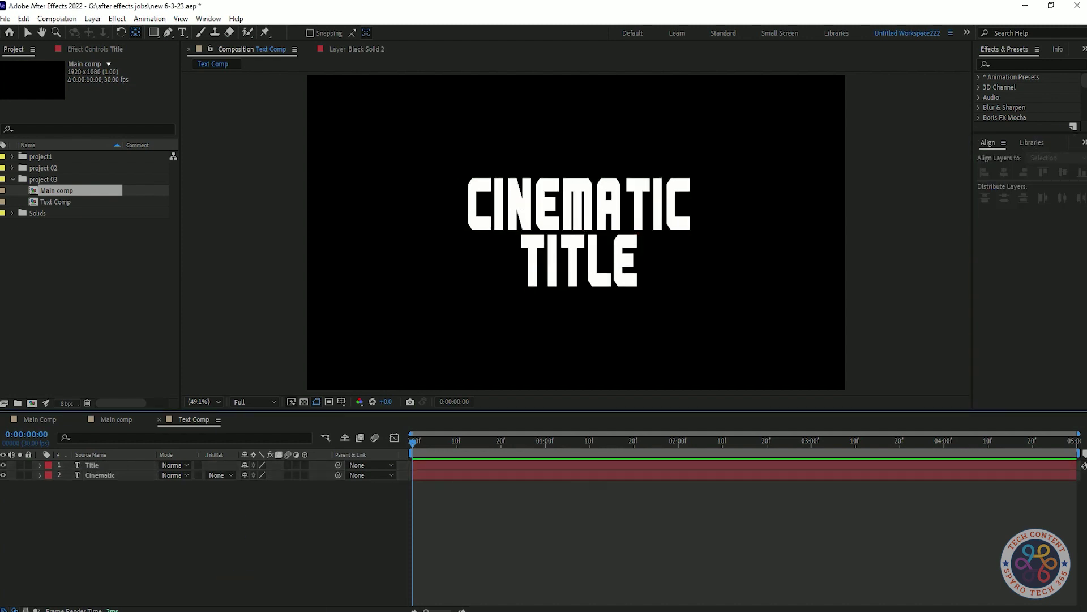
- Set the Title layer's font size to 145 px
{"action": "left_click", "coordinate": [566, 261]}
{"action": "left_click", "coordinate": [1084, 142]}
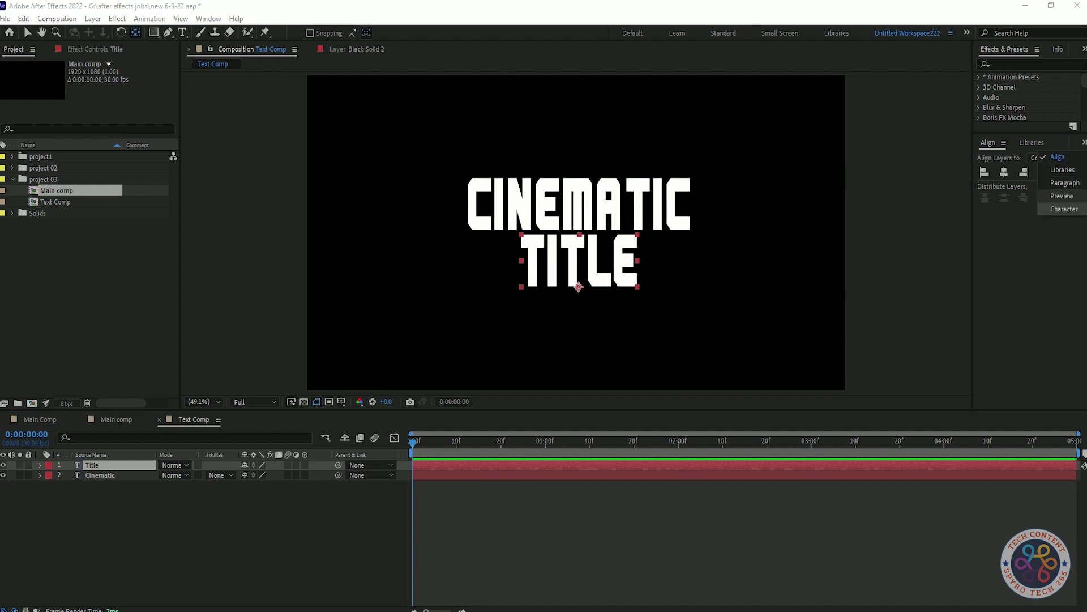
{"action": "left_click", "coordinate": [1064, 209]}
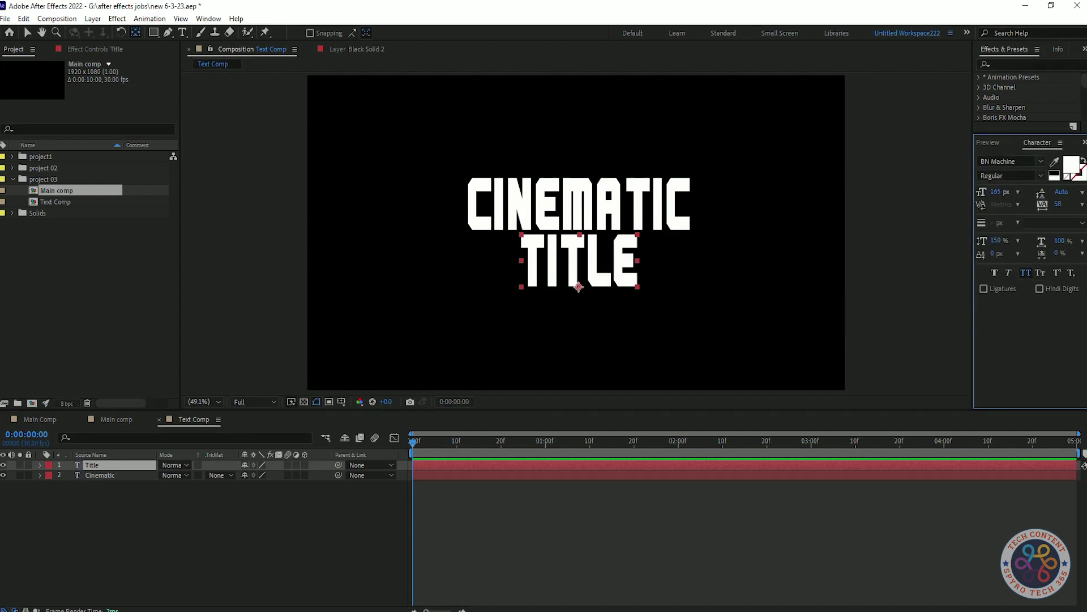
{"action": "left_click_drag", "start_coordinate": [996, 192], "coordinate": [978, 191]}
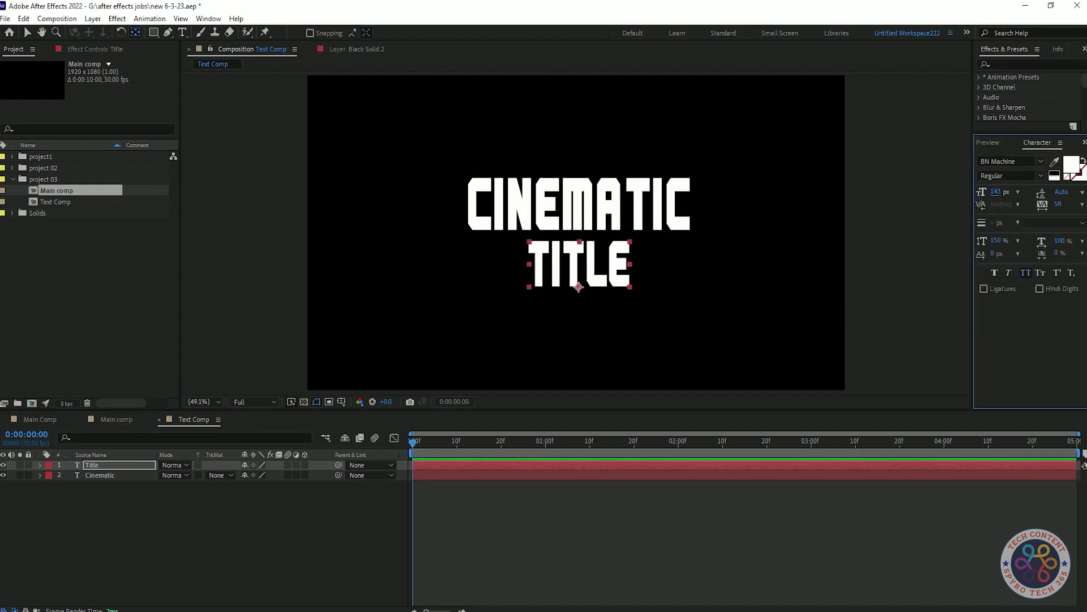
{"action": "type", "text": "145"}
{"action": "key", "text": "Return"}
- Centre the Title layer horizontally in the composition
{"action": "left_click", "coordinate": [1084, 142]}
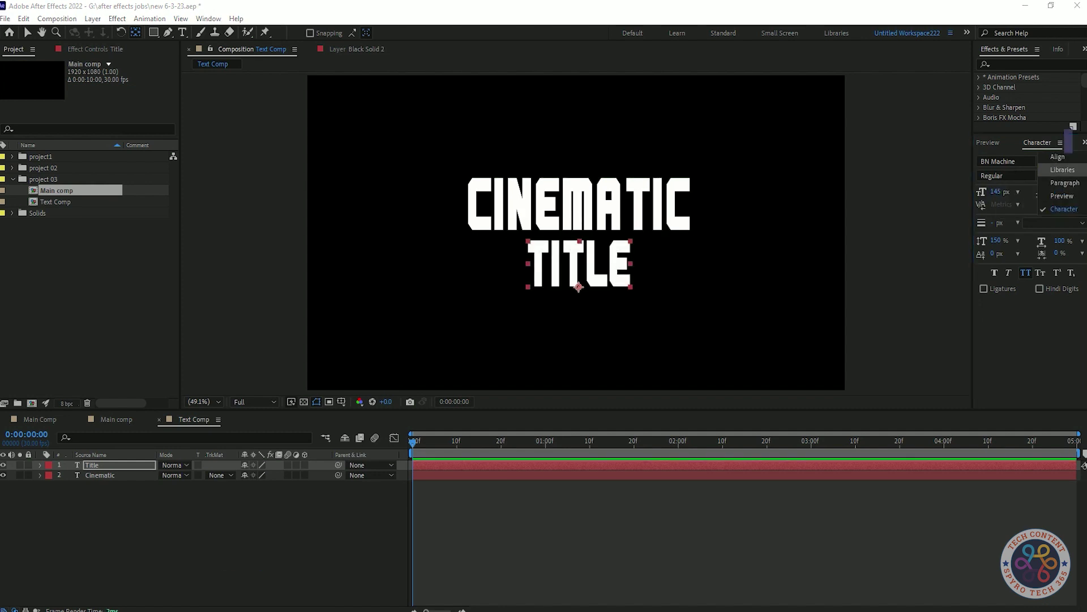
{"action": "left_click", "coordinate": [1058, 159]}
{"action": "left_click", "coordinate": [1004, 172]}
{"action": "left_click", "coordinate": [168, 517]}
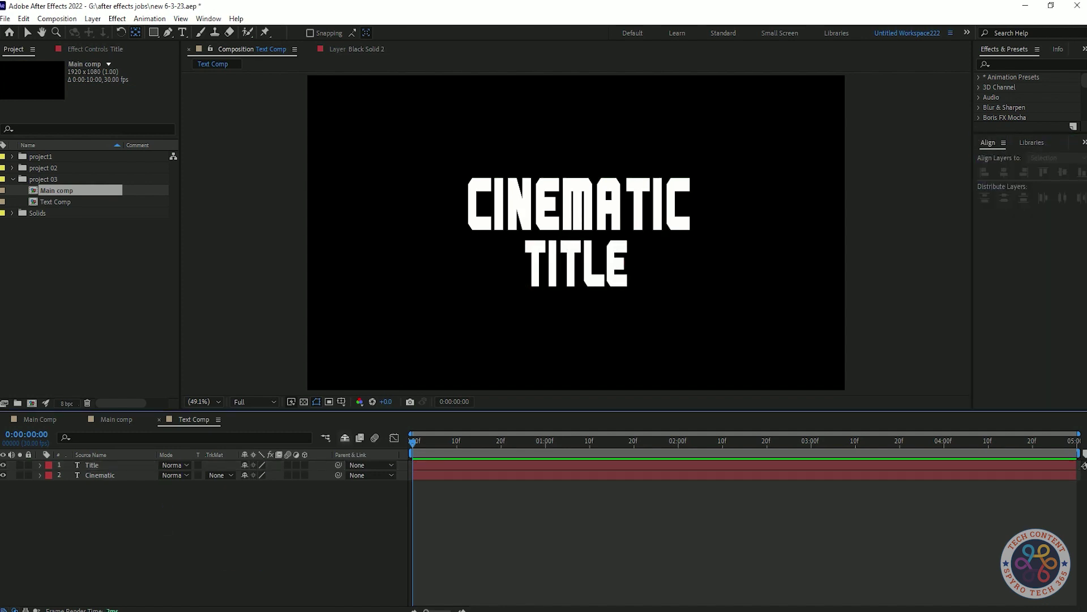
- Save the project with the character settings in view and search the effects and presets for "dec"
{"action": "left_click", "coordinate": [1084, 142]}
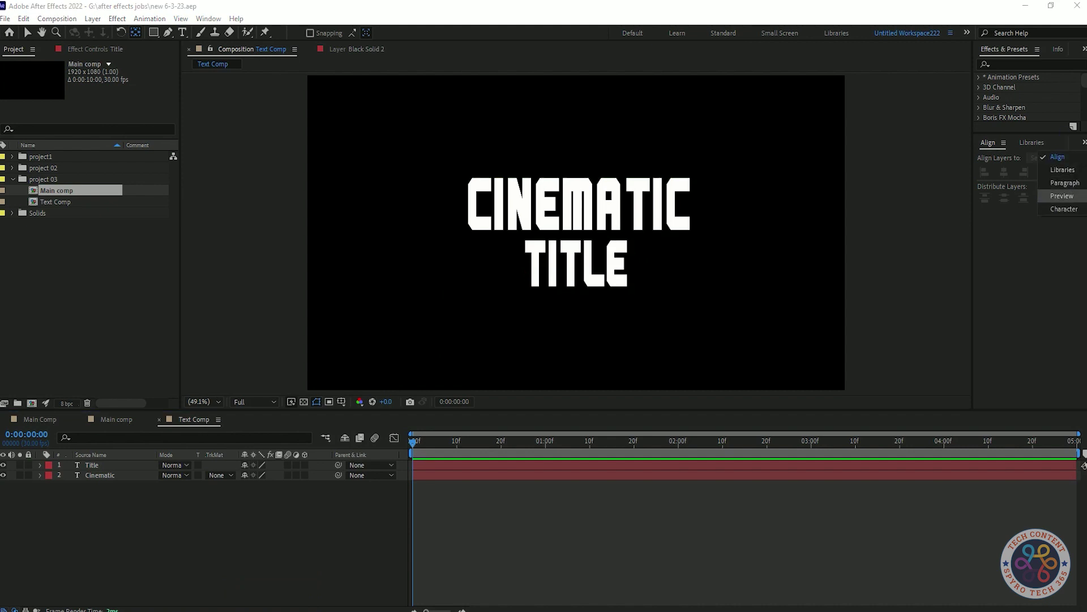
{"action": "left_click", "coordinate": [1054, 209]}
{"action": "left_click_drag", "start_coordinate": [146, 507], "coordinate": [69, 466]}
{"action": "left_click", "coordinate": [235, 526]}
{"action": "key", "text": "ctrl+s"}
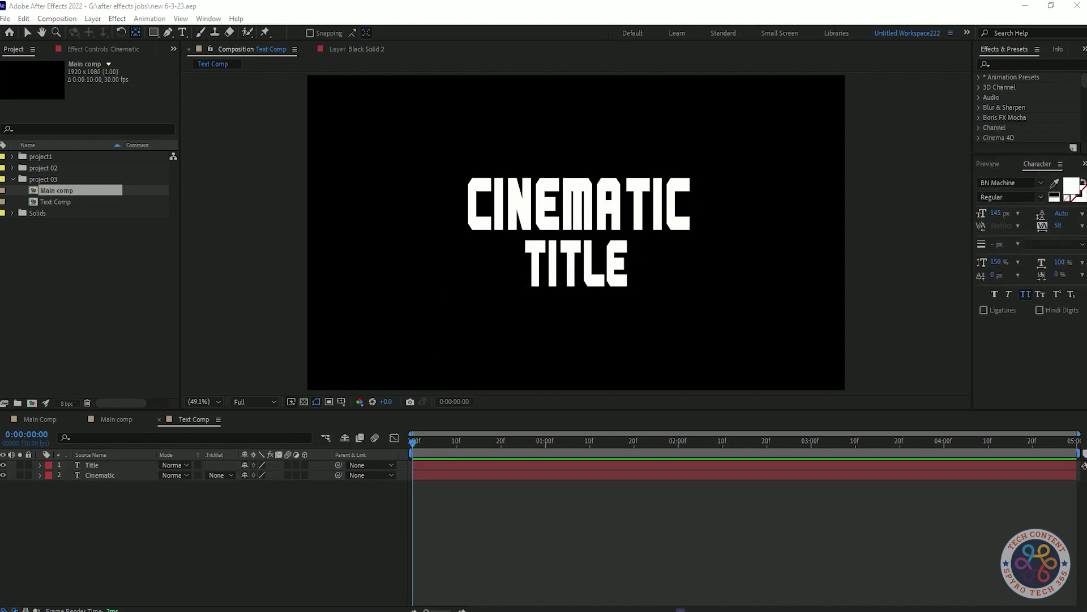
{"action": "left_click", "coordinate": [749, 532]}
{"action": "left_click", "coordinate": [1028, 65]}
{"action": "type", "text": "d"}
- Animate the Cinematic layer's scale from 199% at frame 0 to 100% at frame 5 with Easy Ease keyframes, and preview it
{"action": "left_click", "coordinate": [103, 475]}
{"action": "key", "text": "s"}
{"action": "scroll", "coordinate": [412, 485], "scroll_direction": "up", "scroll_amount": 5, "text": "alt"}
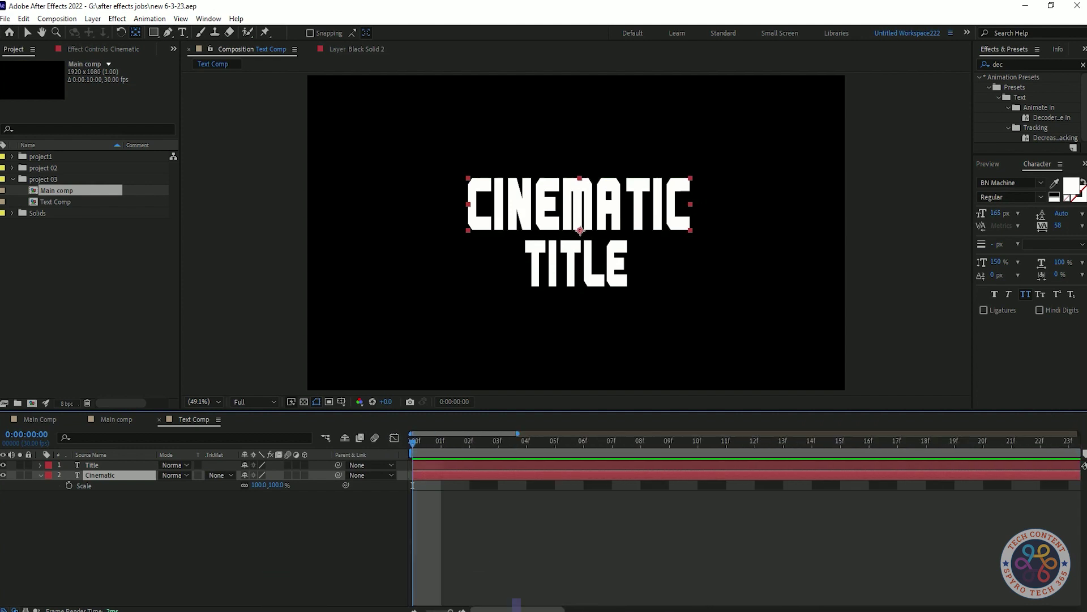
{"action": "key", "text": "Page_Down"}
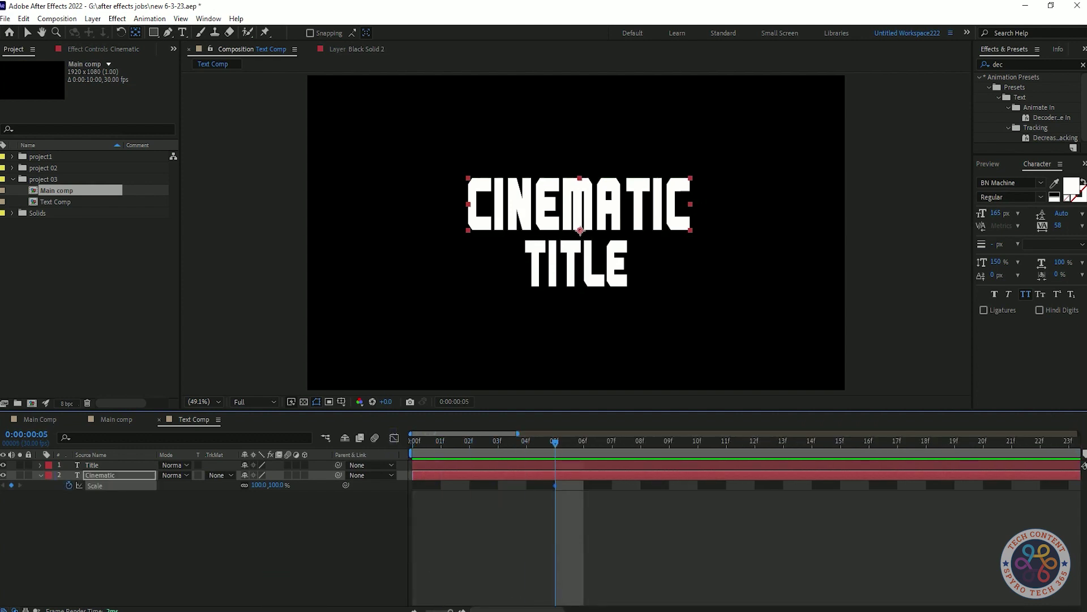
{"action": "left_click_drag", "start_coordinate": [259, 486], "coordinate": [315, 485]}
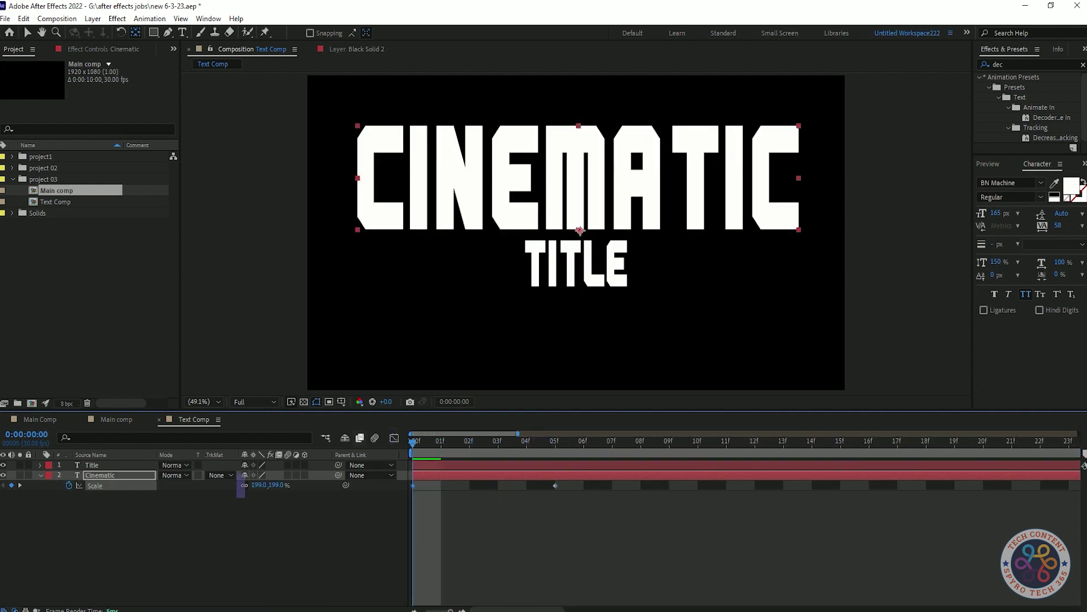
{"action": "key", "text": "space"}
{"action": "key", "text": "space"}
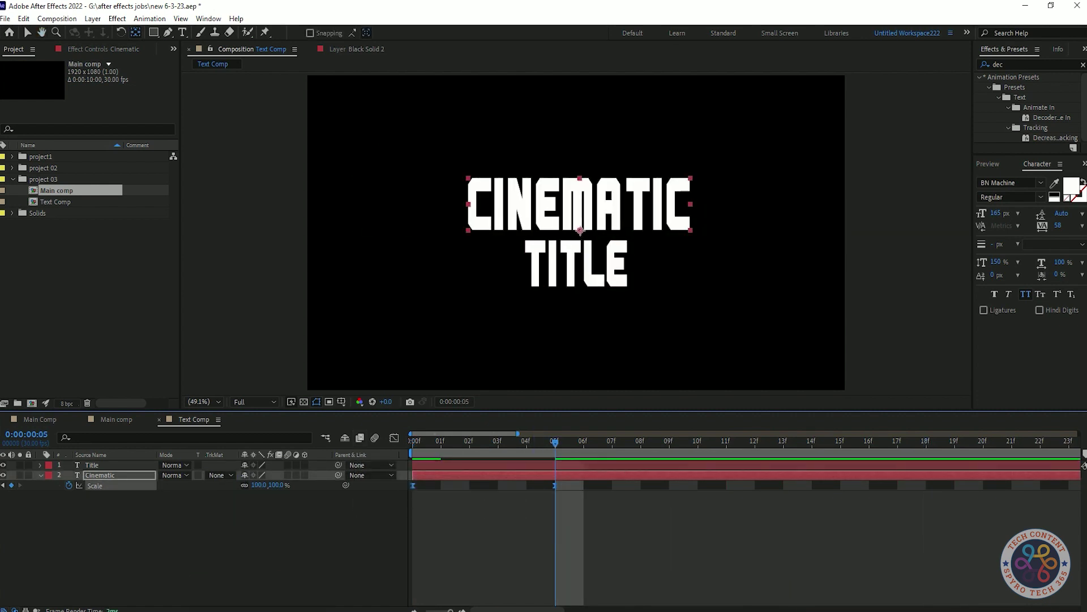
- Set the Cinematic layer's scale keyframe at frame 0 to 200%
{"action": "left_click_drag", "start_coordinate": [555, 442], "coordinate": [413, 442]}
{"action": "left_click", "coordinate": [101, 465]}
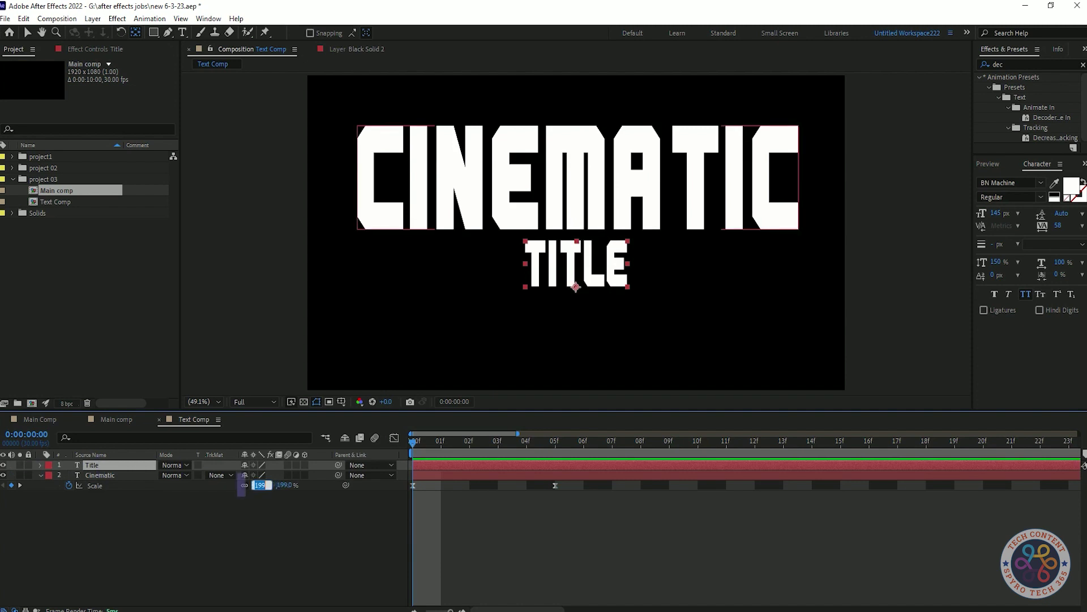
{"action": "type", "text": "0"}
{"action": "key", "text": "BackSpace"}
{"action": "type", "text": "200"}
{"action": "key", "text": "Return"}
- Copy the Cinematic layer's two scale keyframes onto the Title layer from frame 0 and preview the animation
{"action": "left_click_drag", "start_coordinate": [394, 476], "coordinate": [614, 545]}
{"action": "key", "text": "ctrl+c"}
{"action": "left_click", "coordinate": [92, 465]}
{"action": "key", "text": "s"}
{"action": "key", "text": "ctrl+v"}
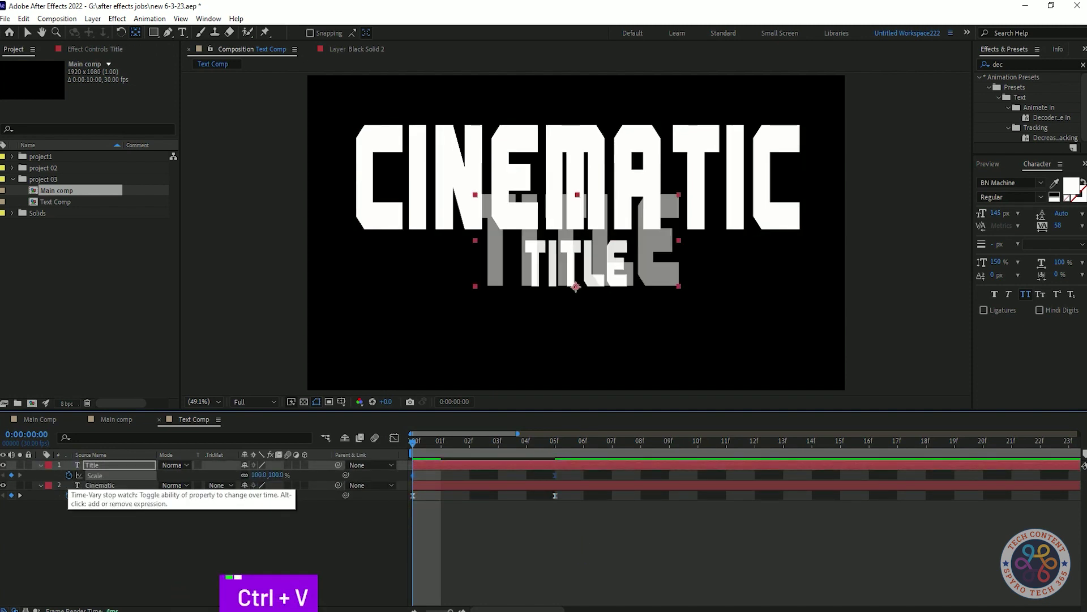
{"action": "left_click", "coordinate": [431, 536]}
{"action": "key", "text": "space"}
{"action": "key", "text": "space"}
- Animate the Title layer's Y position from 900 at frame 0 to 726 at frame 5 with Easy Ease keyframes, and preview it
{"action": "left_click_drag", "start_coordinate": [278, 475], "coordinate": [241, 475]}
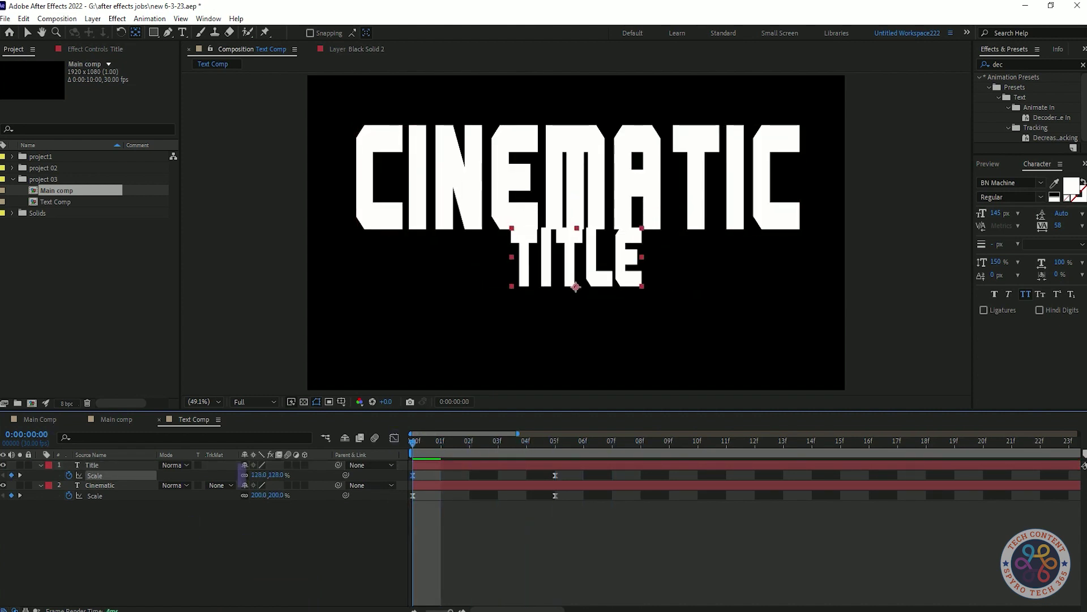
{"action": "key", "text": "ctrl+z"}
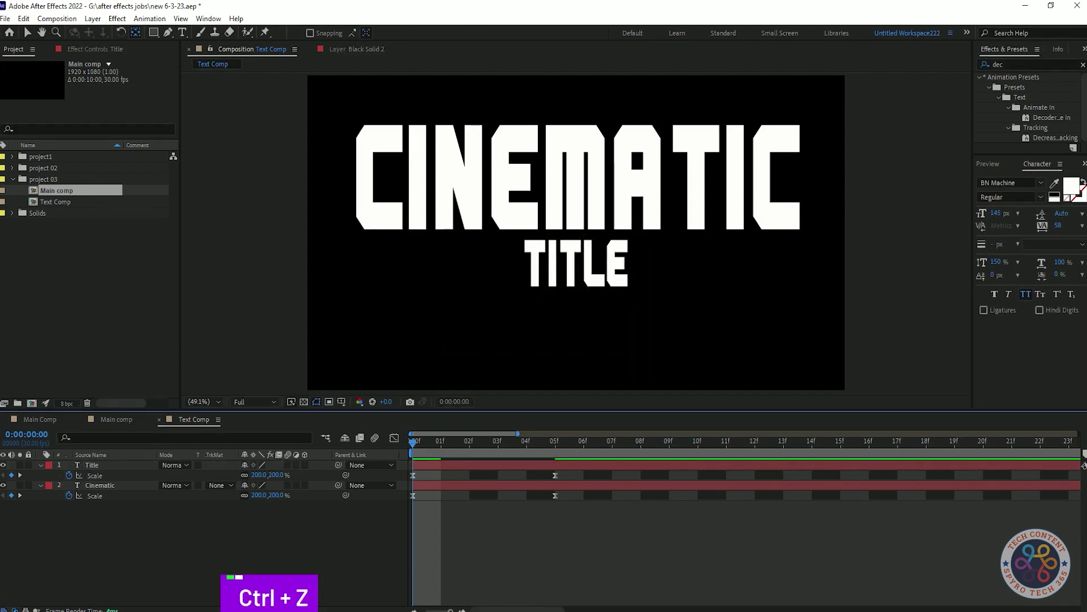
{"action": "left_click", "coordinate": [576, 287]}
{"action": "key", "text": "k"}
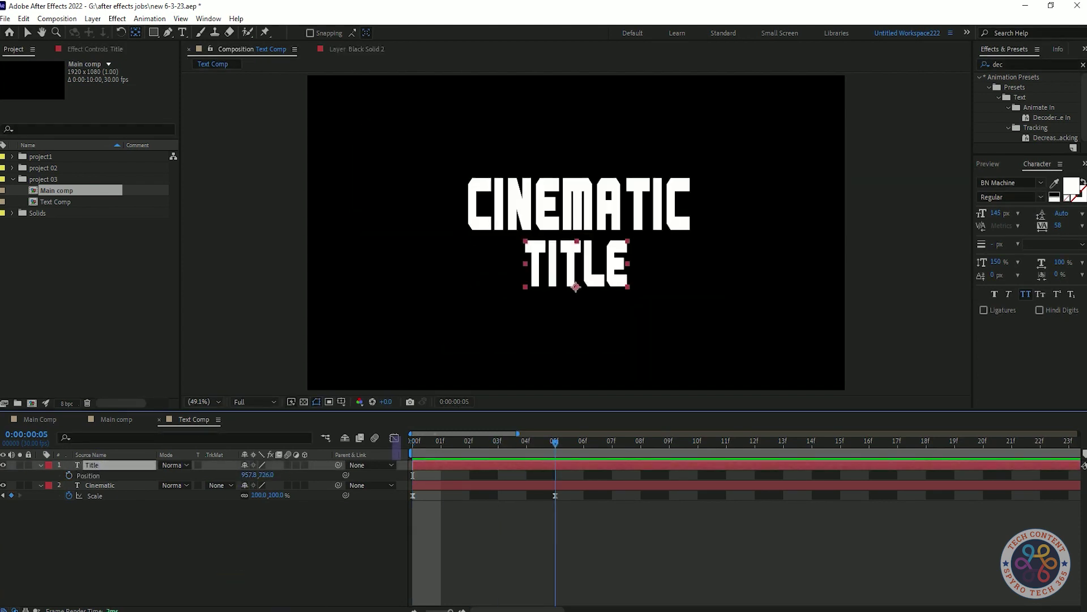
{"action": "left_click", "coordinate": [69, 476]}
{"action": "key", "text": "j"}
{"action": "left_click_drag", "start_coordinate": [266, 475], "coordinate": [364, 475]}
{"action": "key", "text": "space"}
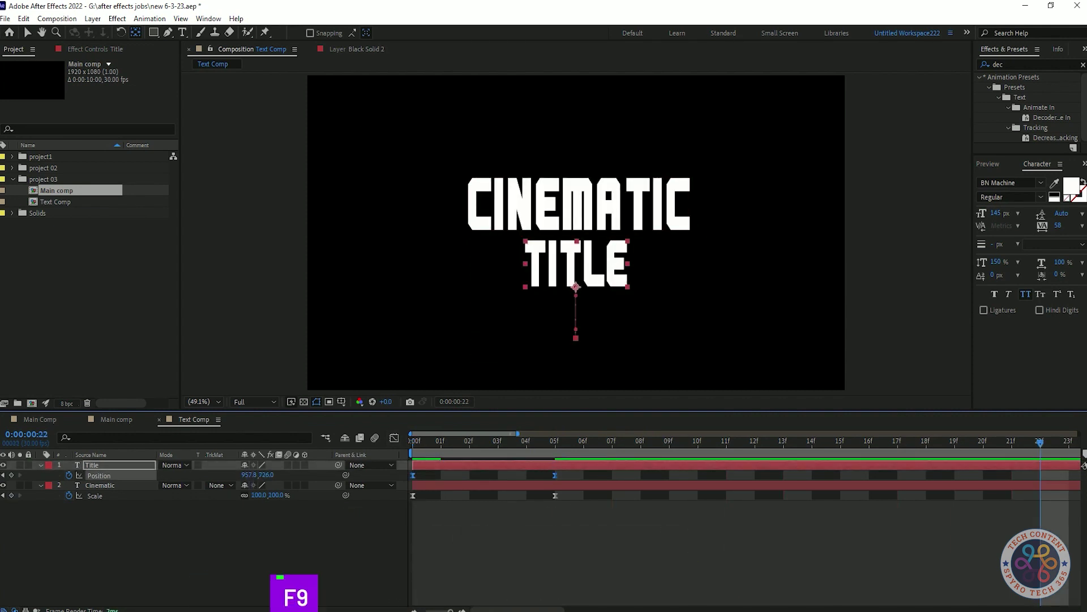
- Reveal all animated properties of the Title and Cinematic layers and open the Keyframe Wingman extension
{"action": "left_click_drag", "start_coordinate": [340, 569], "coordinate": [12, 468]}
{"action": "key", "text": "u"}
{"action": "key", "text": "u"}
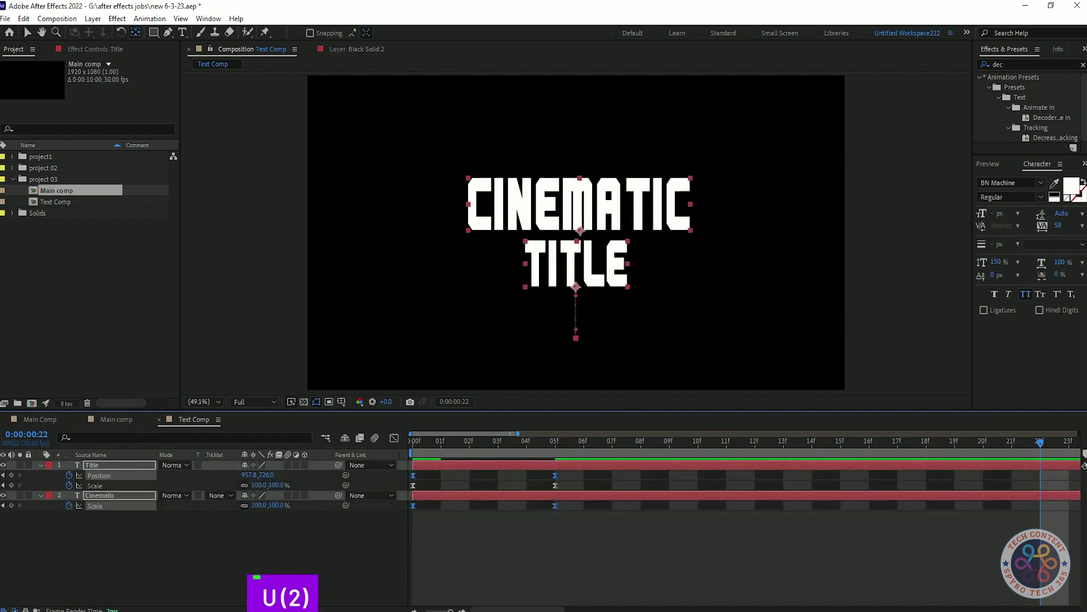
{"action": "left_click", "coordinate": [208, 18]}
{"action": "left_click", "coordinate": [289, 119]}
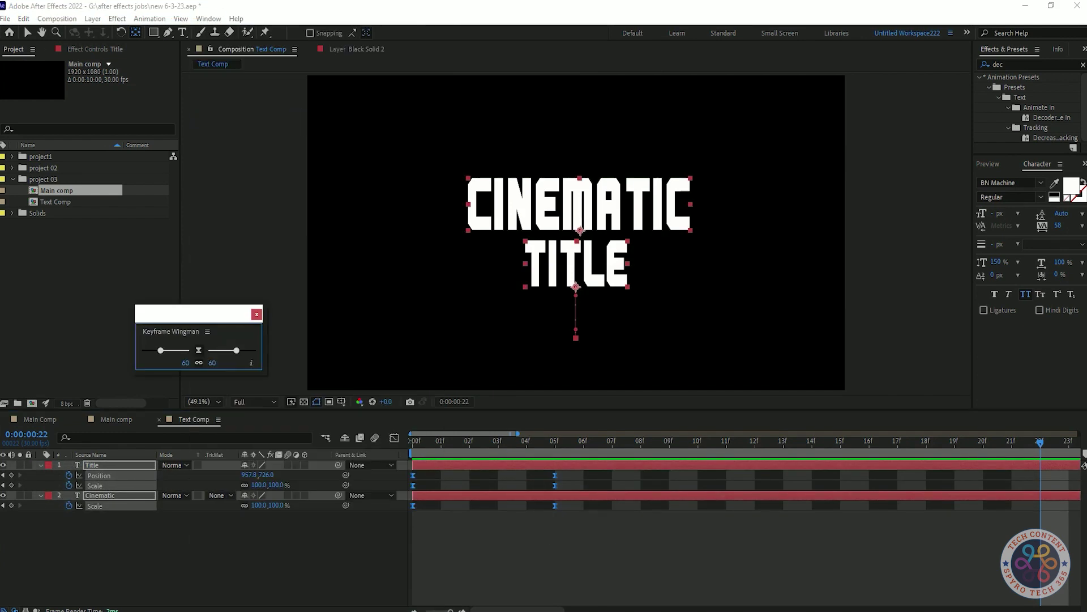
{"action": "left_click", "coordinate": [394, 438]}
{"action": "left_click", "coordinate": [555, 539]}
{"action": "mouse_move", "coordinate": [236, 350]}
{"action": "left_mouse_down"}
{"action": "mouse_move", "coordinate": [256, 350]}
{"action": "mouse_move", "coordinate": [209, 350]}
{"action": "mouse_move", "coordinate": [256, 350]}
{"action": "left_mouse_up"}
{"action": "left_click", "coordinate": [413, 560]}
{"action": "left_click_drag", "start_coordinate": [142, 350], "coordinate": [177, 350]}
{"action": "left_click", "coordinate": [556, 570]}
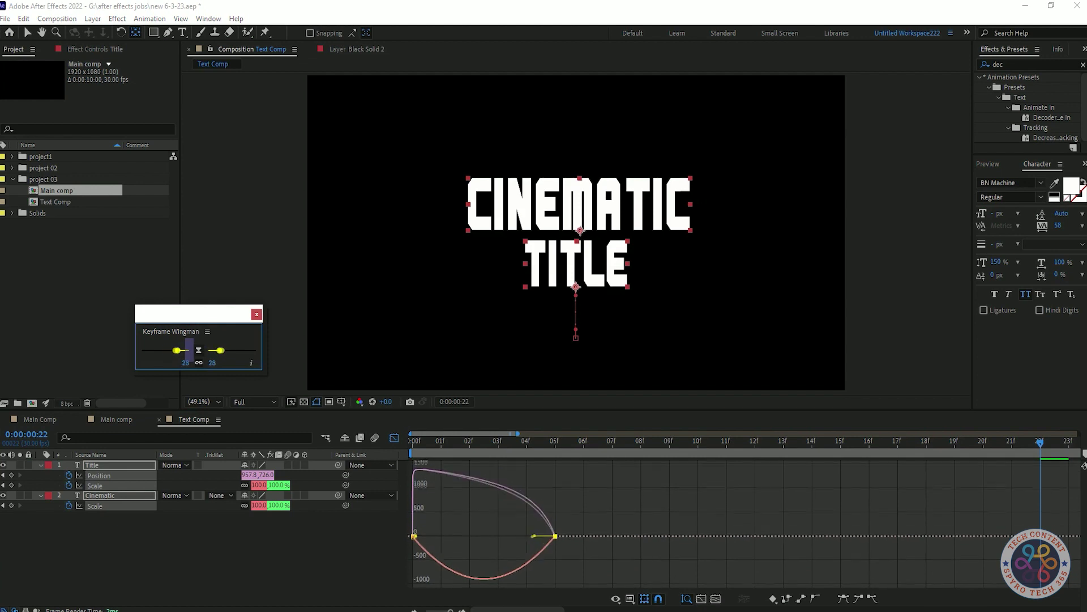
{"action": "key", "text": "ctrl+z"}
- Set the Cinematic layer's scale easing influence to 100 at frame 5 and 5 at frame 0 with Keyframe Wingman
{"action": "left_click", "coordinate": [287, 558]}
{"action": "left_click", "coordinate": [394, 438]}
{"action": "left_click_drag", "start_coordinate": [588, 512], "coordinate": [561, 510]}
{"action": "left_click", "coordinate": [394, 438]}
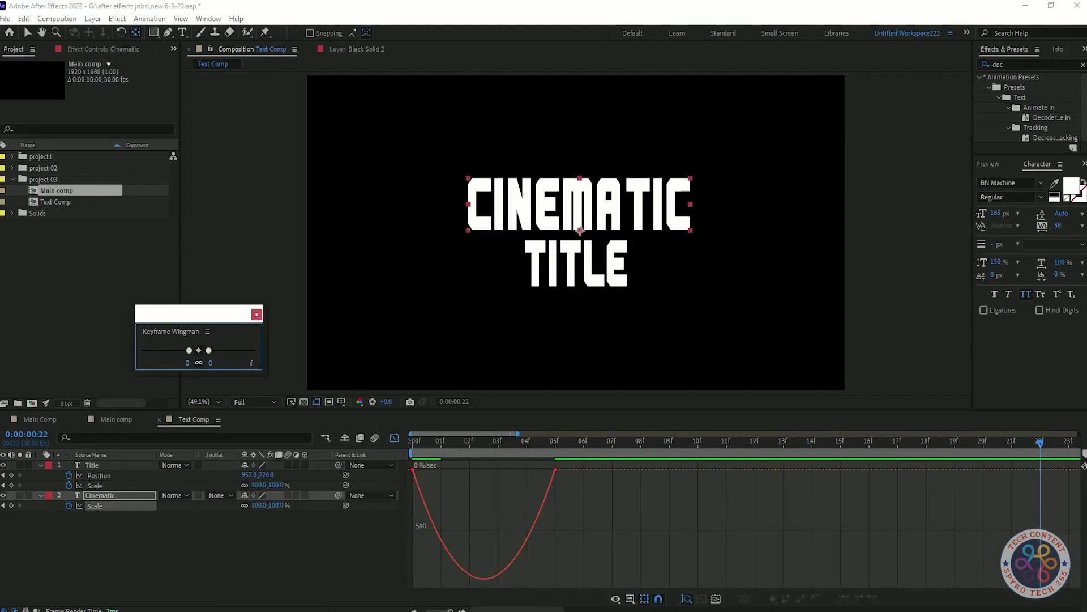
{"action": "left_click", "coordinate": [556, 469]}
{"action": "left_click_drag", "start_coordinate": [188, 350], "coordinate": [141, 350]}
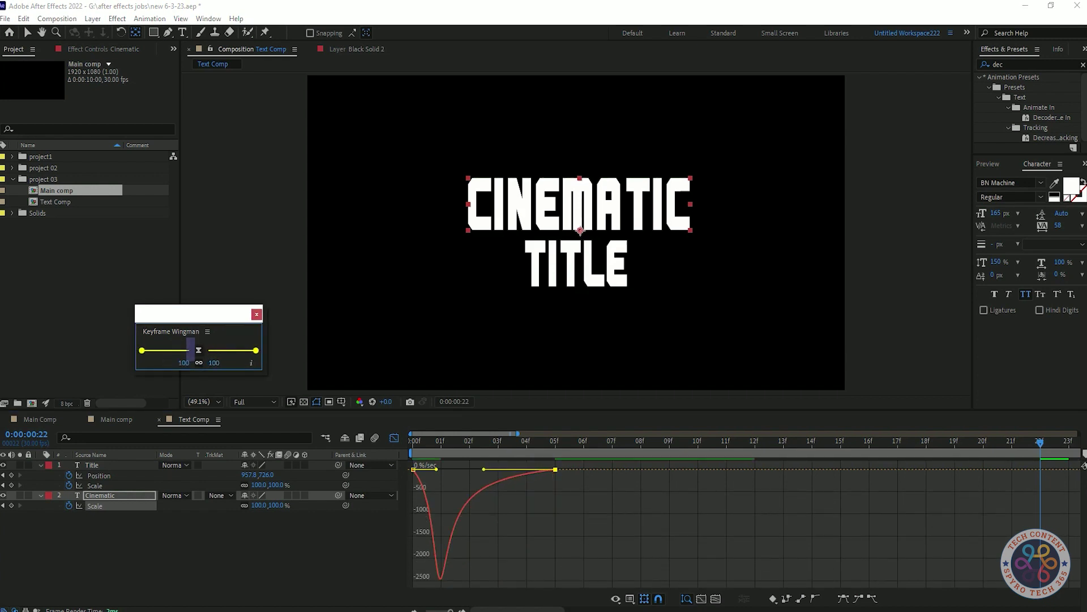
{"action": "left_click", "coordinate": [413, 469]}
{"action": "left_click_drag", "start_coordinate": [256, 350], "coordinate": [211, 350]}
- Give the Title layer's scale maximum easing influence at frame 5 and an influence of 12 at frame 0, and preview it
{"action": "left_click", "coordinate": [395, 438]}
{"action": "left_click_drag", "start_coordinate": [563, 481], "coordinate": [556, 494]}
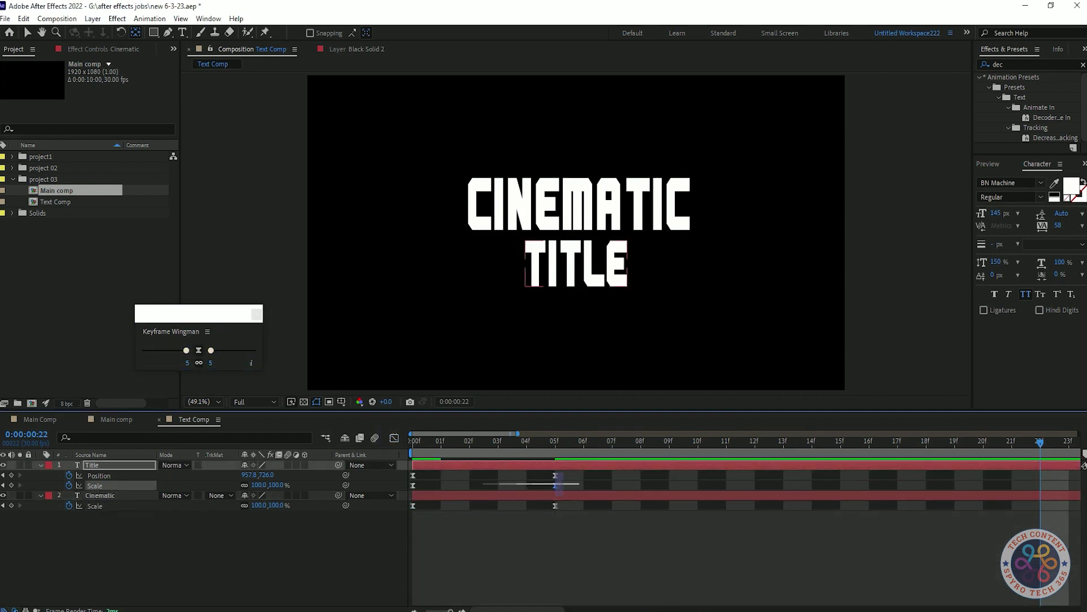
{"action": "left_click", "coordinate": [395, 438]}
{"action": "left_click", "coordinate": [199, 350]}
{"action": "left_click", "coordinate": [413, 469]}
{"action": "left_click_drag", "start_coordinate": [141, 350], "coordinate": [182, 350]}
{"action": "key", "text": "space"}
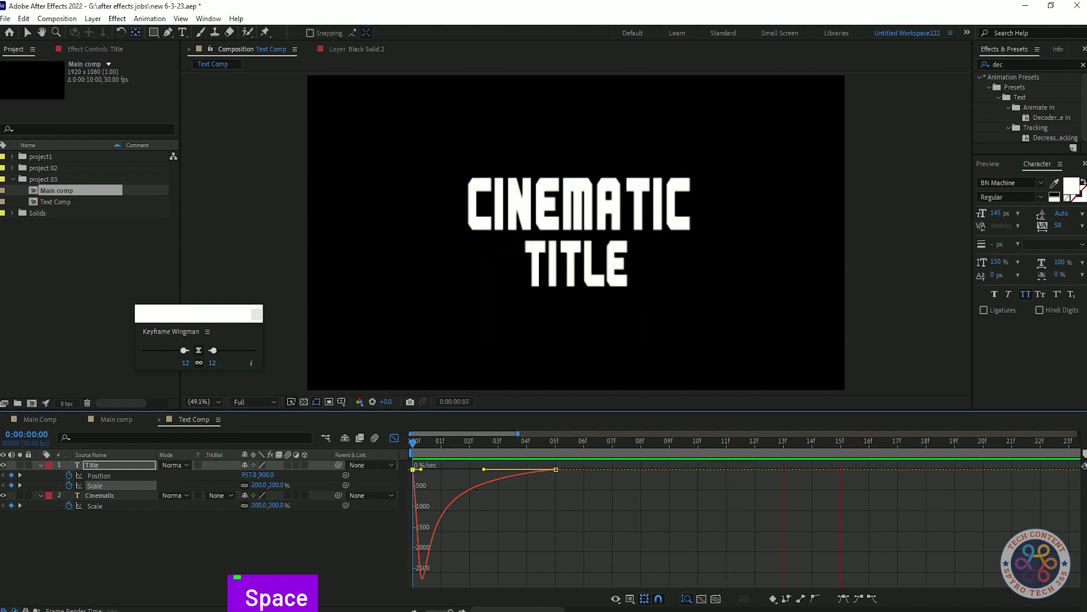
- Shape the Title layer's position speed graph to start fast and ease into frame 5, and preview it
{"action": "left_click", "coordinate": [394, 438]}
{"action": "left_click", "coordinate": [100, 476]}
{"action": "left_click", "coordinate": [395, 437]}
{"action": "key", "text": "space"}
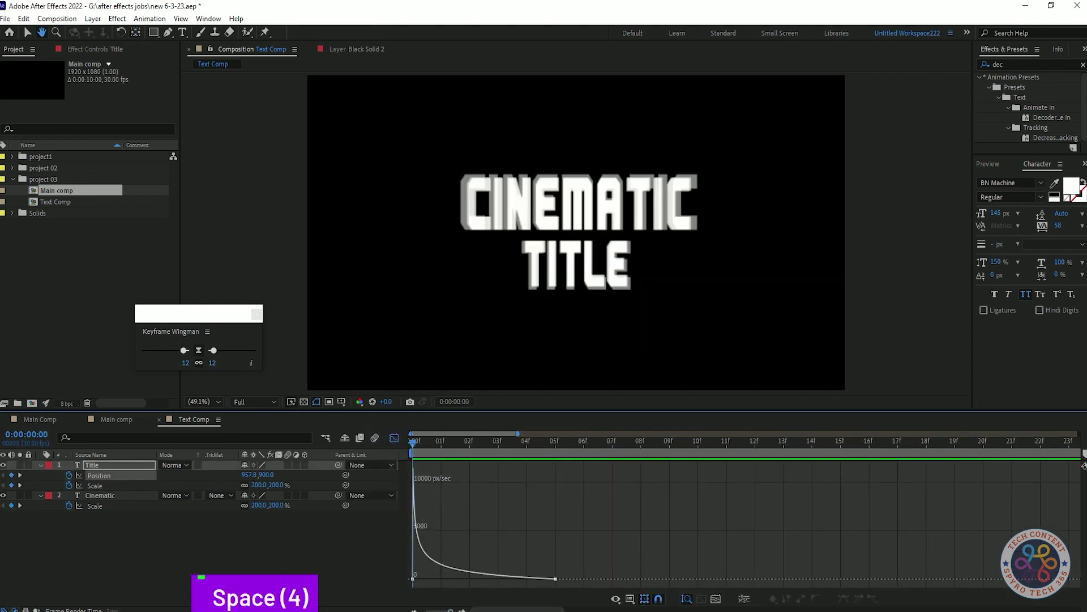
- Preview the combined scale and position animation of both text layers and view the full composition duration in the timeline
{"action": "left_click", "coordinate": [395, 438]}
{"action": "left_click_drag", "start_coordinate": [632, 579], "coordinate": [409, 467]}
{"action": "left_click", "coordinate": [679, 547]}
{"action": "key", "text": "space"}
{"action": "key", "text": "space"}
{"action": "key", "text": "space"}
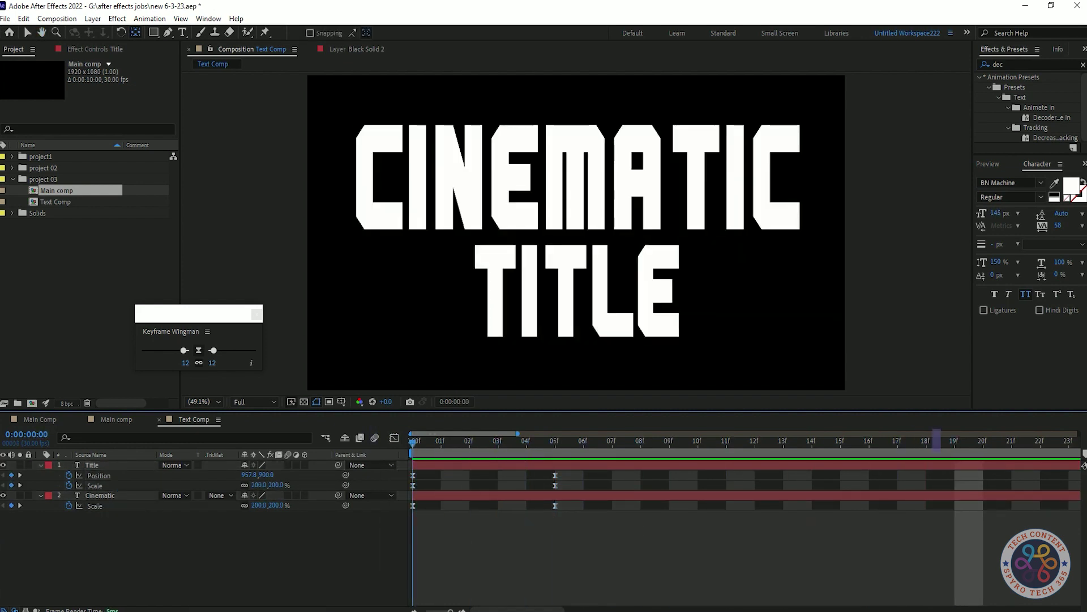
{"action": "key", "text": "space"}
{"action": "key", "text": "space"}
{"action": "left_click", "coordinate": [394, 438]}
{"action": "left_click", "coordinate": [394, 438]}
{"action": "left_click_drag", "start_coordinate": [532, 570], "coordinate": [504, 560]}
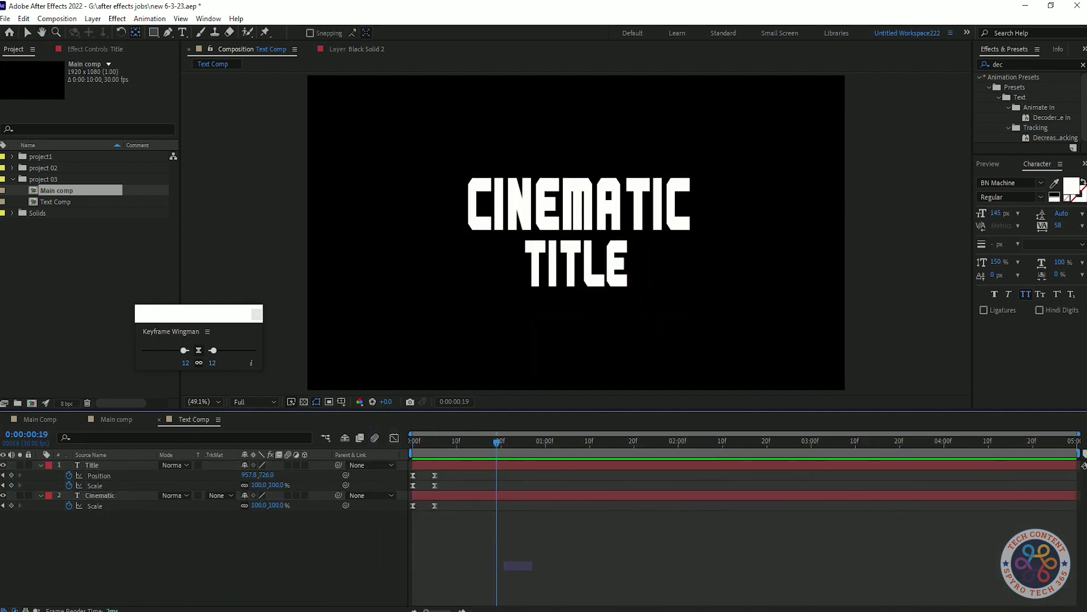
- Apply the Decrease Tracking animation preset to the Cinematic layer, reveal its tracking keyframes, and preview the result
{"action": "left_click", "coordinate": [201, 554]}
{"action": "left_click", "coordinate": [1008, 64]}
{"action": "left_click_drag", "start_coordinate": [1036, 137], "coordinate": [123, 496]}
{"action": "key", "text": "u"}
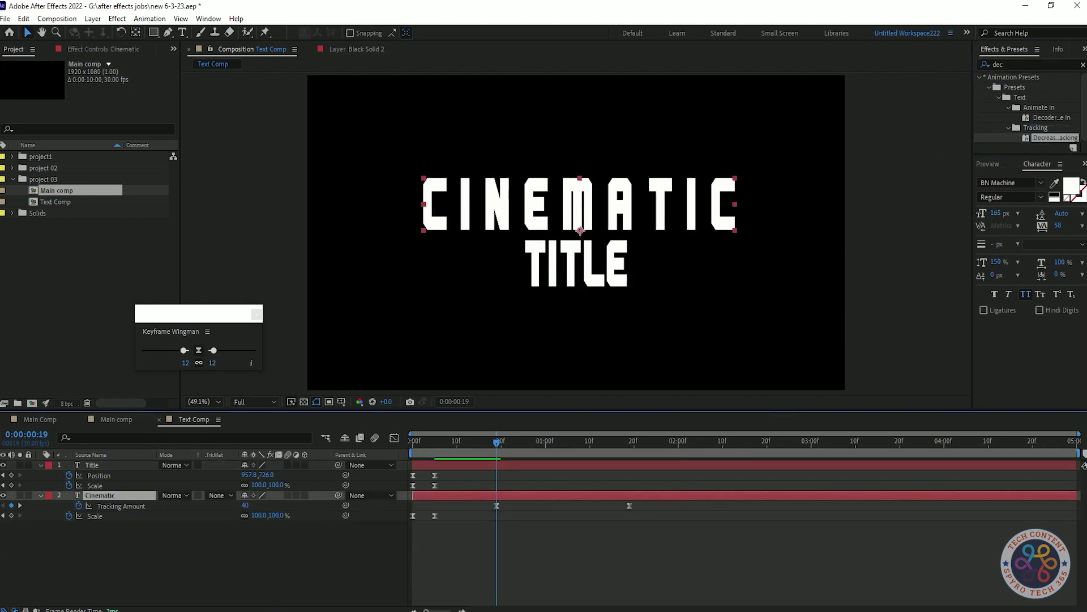
{"action": "key", "text": "space"}
{"action": "key", "text": "space"}
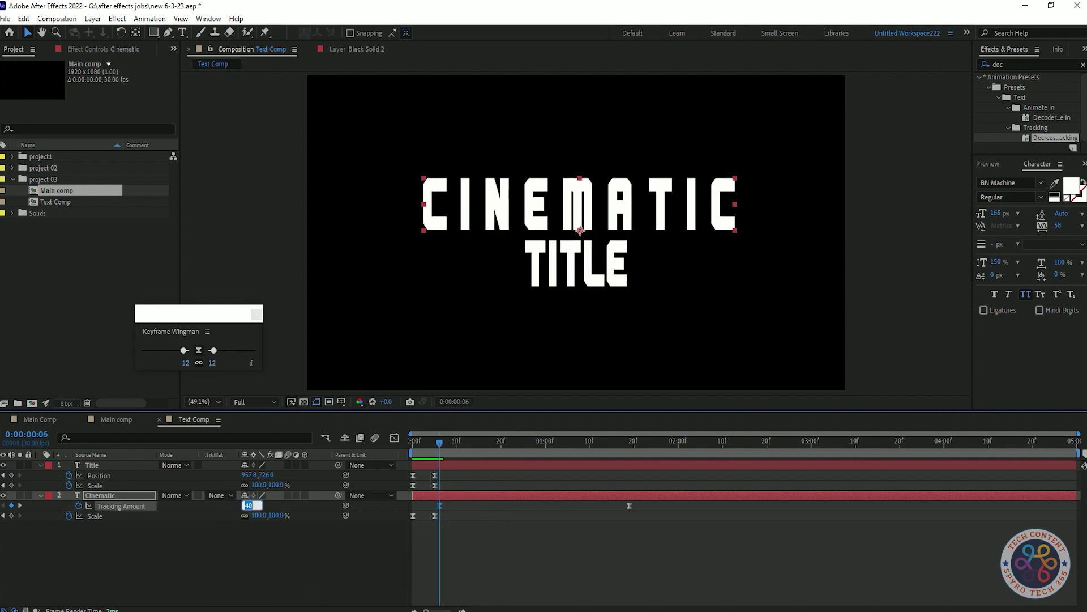
- Set the Cinematic layer's tracking amount keyframes to 0 at frame 6 and 40 at 0:00:04:29
{"action": "left_click_drag", "start_coordinate": [440, 505], "coordinate": [909, 506]}
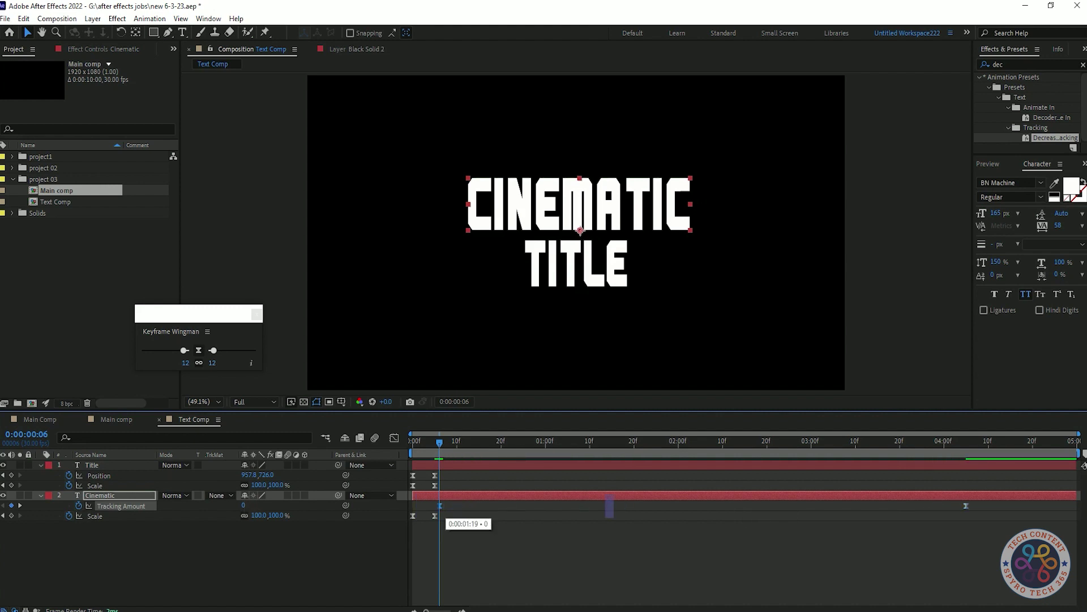
{"action": "key", "text": "space"}
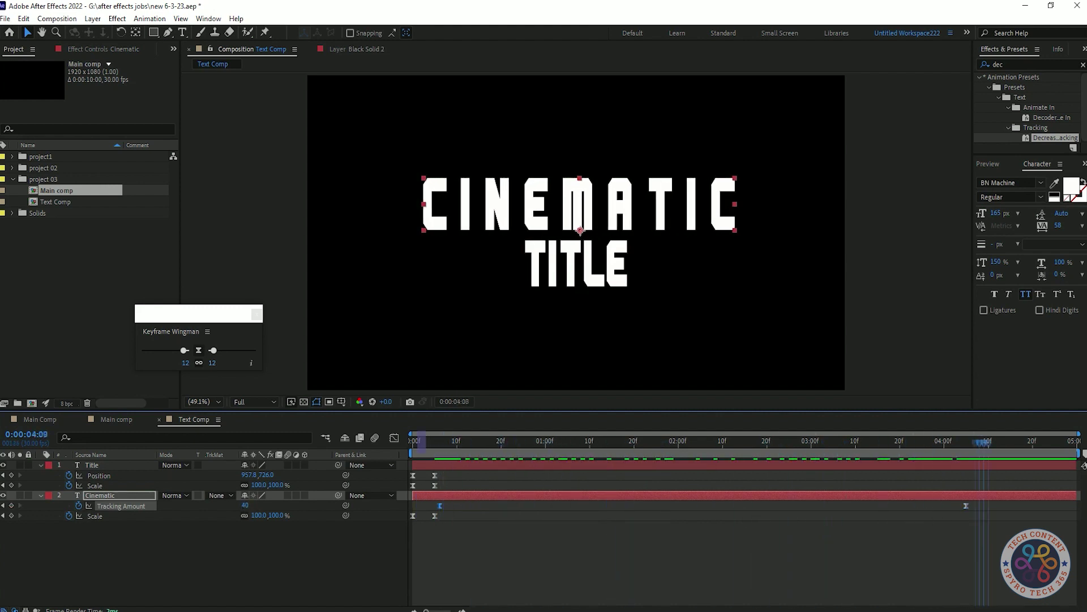
{"action": "left_click_drag", "start_coordinate": [966, 505], "coordinate": [1067, 505]}
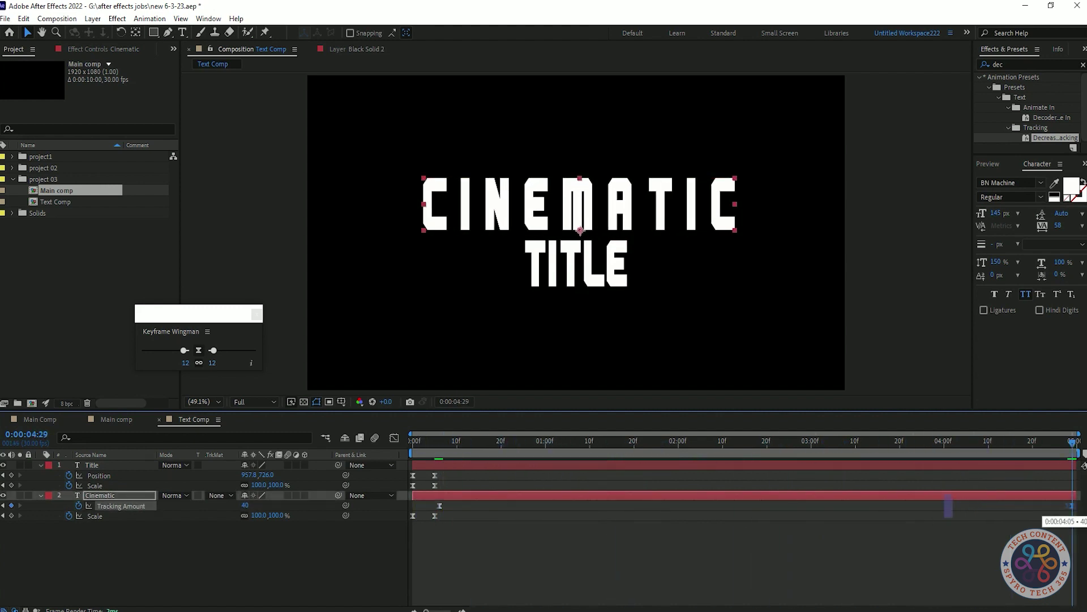
- Set the Cinematic layer's tracking amount at the end keyframe to 25 and preview the animation from frame 0
{"action": "left_click_drag", "start_coordinate": [245, 505], "coordinate": [235, 505]}
{"action": "left_click", "coordinate": [244, 505]}
{"action": "type", "text": "25"}
{"action": "key", "text": "Return"}
{"action": "left_click_drag", "start_coordinate": [440, 441], "coordinate": [372, 441]}
{"action": "key", "text": "space"}
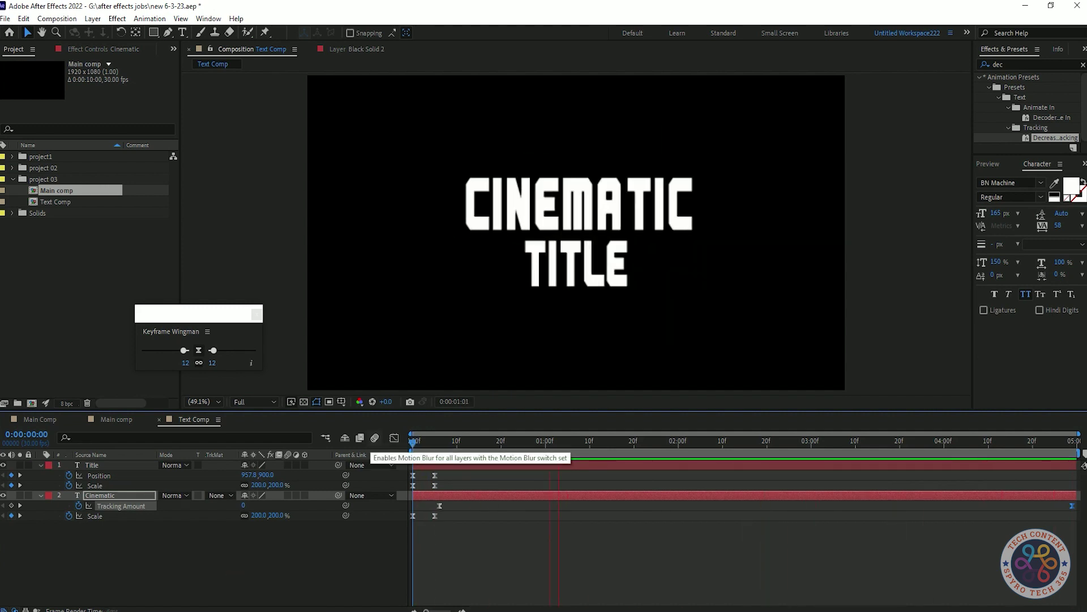
{"action": "key", "text": "space"}
{"action": "key", "text": "space"}
{"action": "key", "text": "space"}
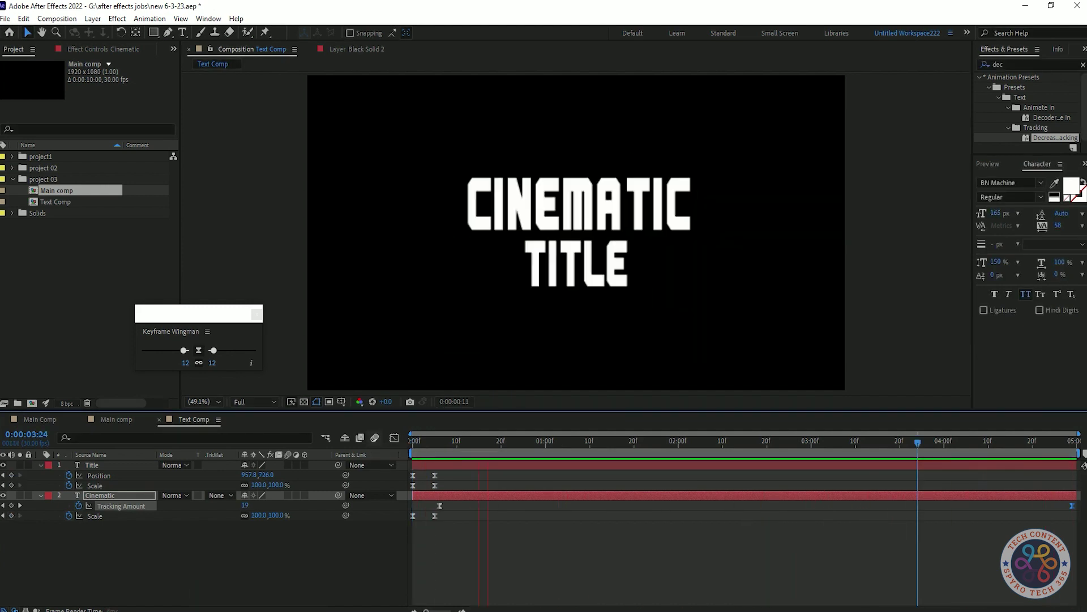
- Ease the Cinematic layer's tracking keyframes with a Keyframe Wingman influence of 81 and preview the motion
{"action": "key", "text": "shift+F3"}
{"action": "left_click_drag", "start_coordinate": [544, 578], "coordinate": [568, 579]}
{"action": "left_click", "coordinate": [395, 438]}
{"action": "left_click", "coordinate": [1073, 506], "text": "shift"}
{"action": "left_click", "coordinate": [394, 438]}
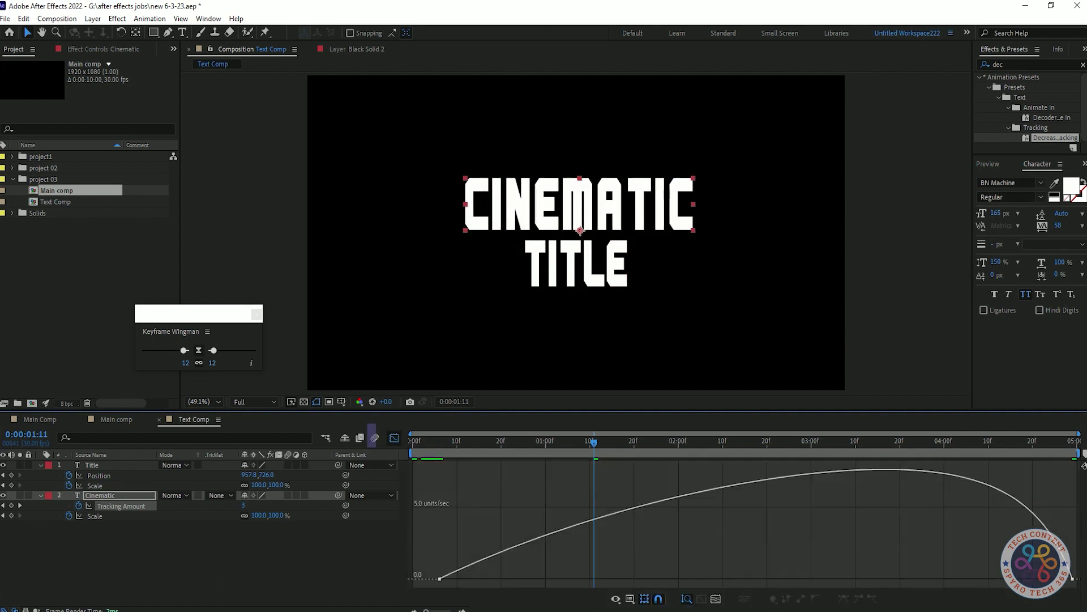
{"action": "left_click_drag", "start_coordinate": [183, 350], "coordinate": [150, 350]}
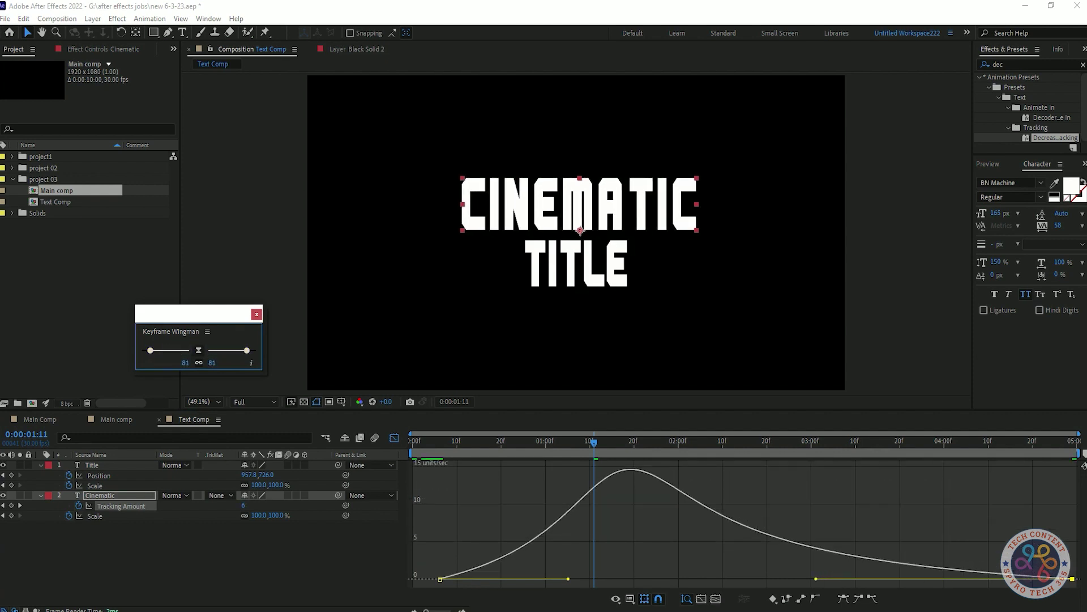
{"action": "key", "text": "space"}
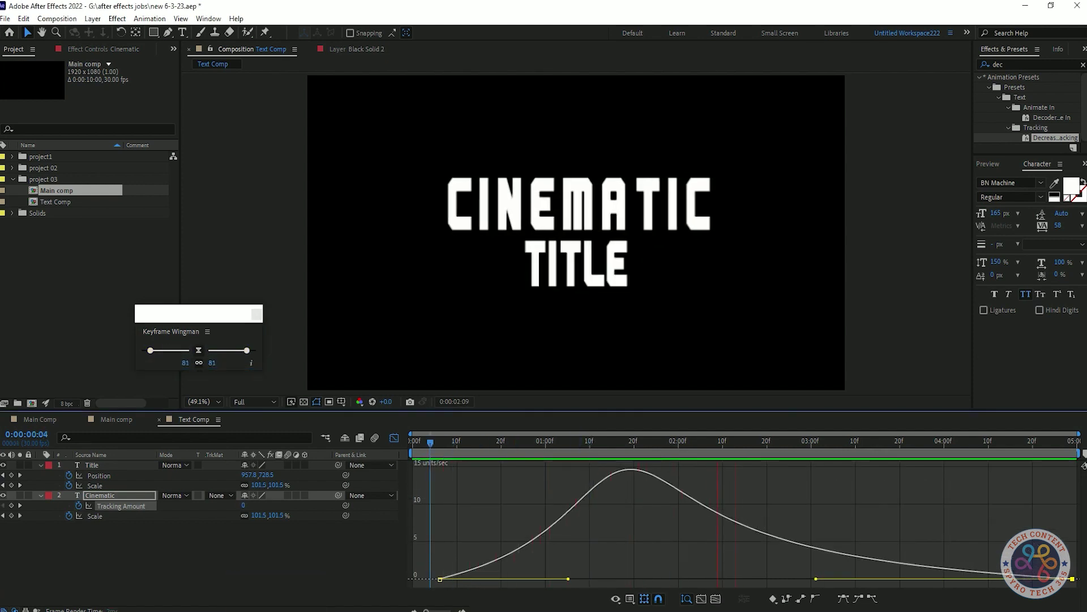
{"action": "key", "text": "space"}
- Lengthen the ease into the Cinematic layer's last tracking keyframe in the speed graph and preview it
{"action": "left_click_drag", "start_coordinate": [817, 579], "coordinate": [756, 584]}
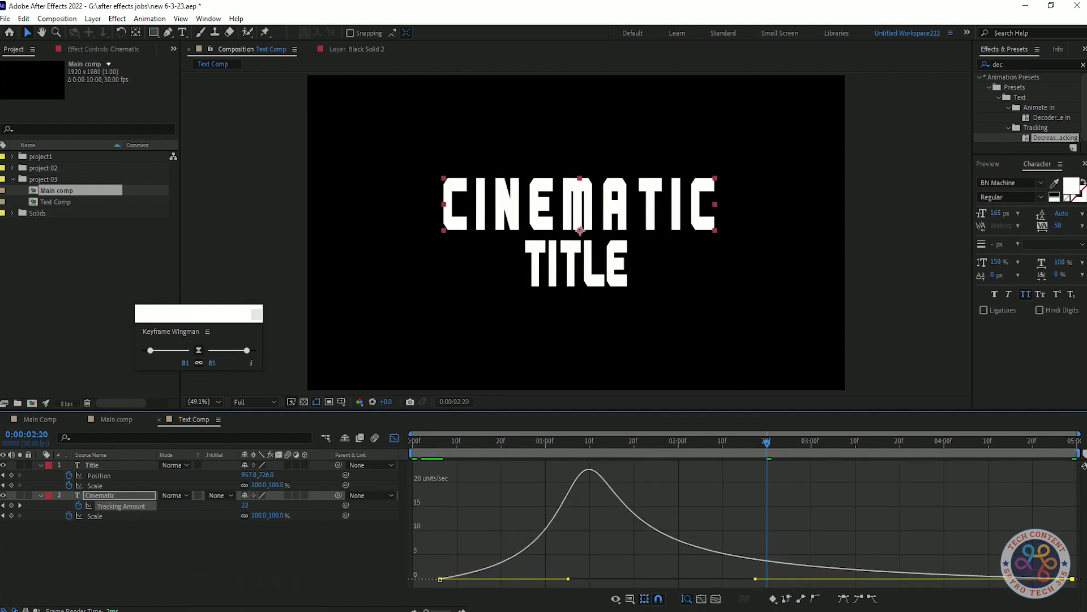
{"action": "key", "text": "space"}
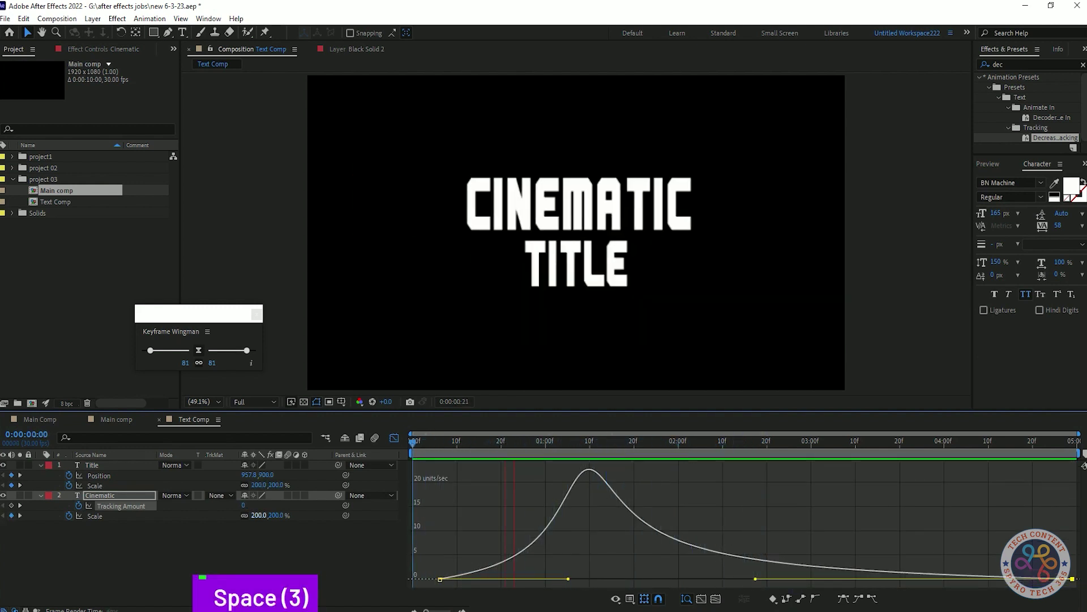
{"action": "key", "text": "space"}
{"action": "left_click", "coordinate": [394, 438]}
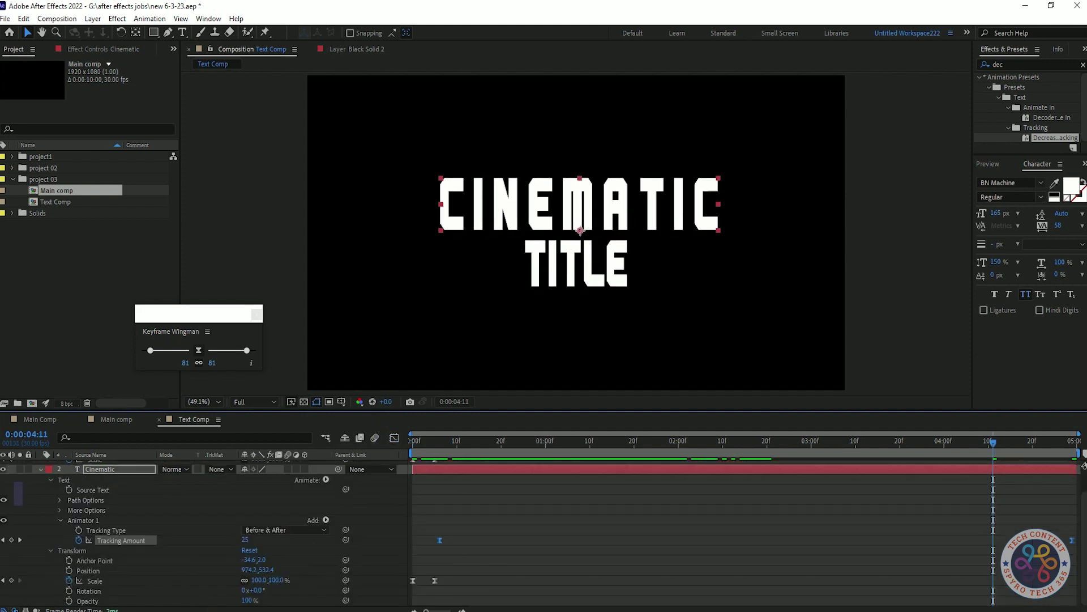
- Copy the Cinematic layer's tracking animation onto the Title layer from frame 6 and preview both layers
{"action": "key", "text": "ctrl+c"}
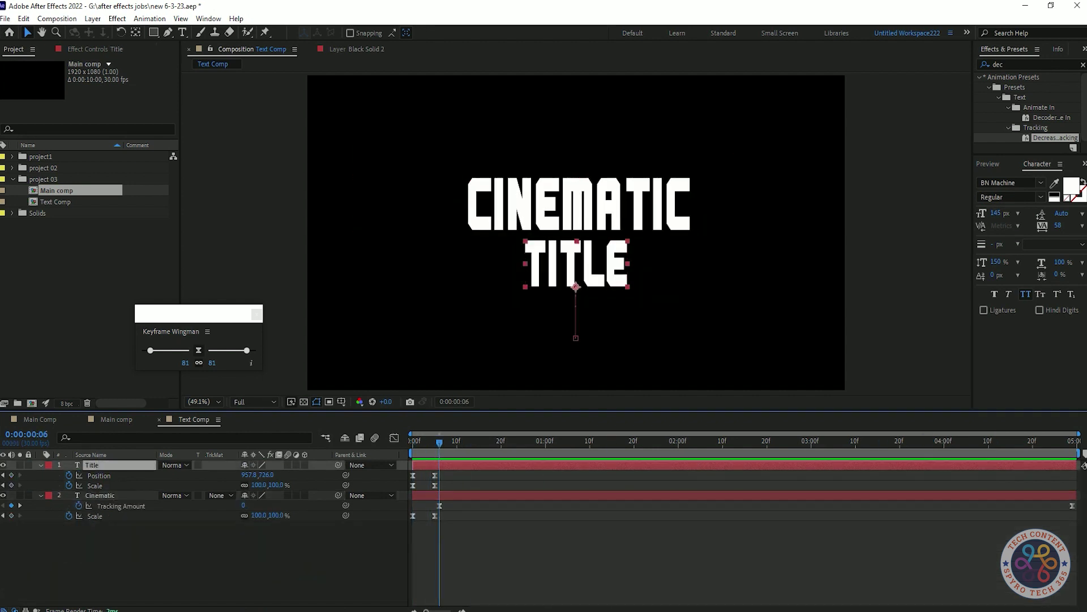
{"action": "key", "text": "ctrl+v"}
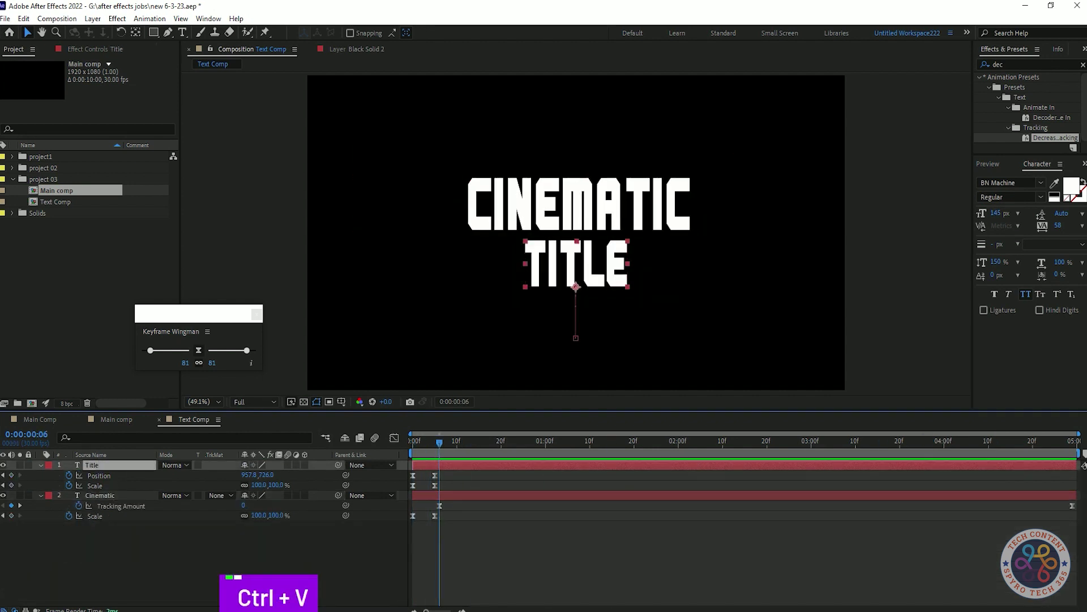
{"action": "key", "text": "u"}
{"action": "left_click_drag", "start_coordinate": [439, 442], "coordinate": [412, 443]}
{"action": "key", "text": "space"}
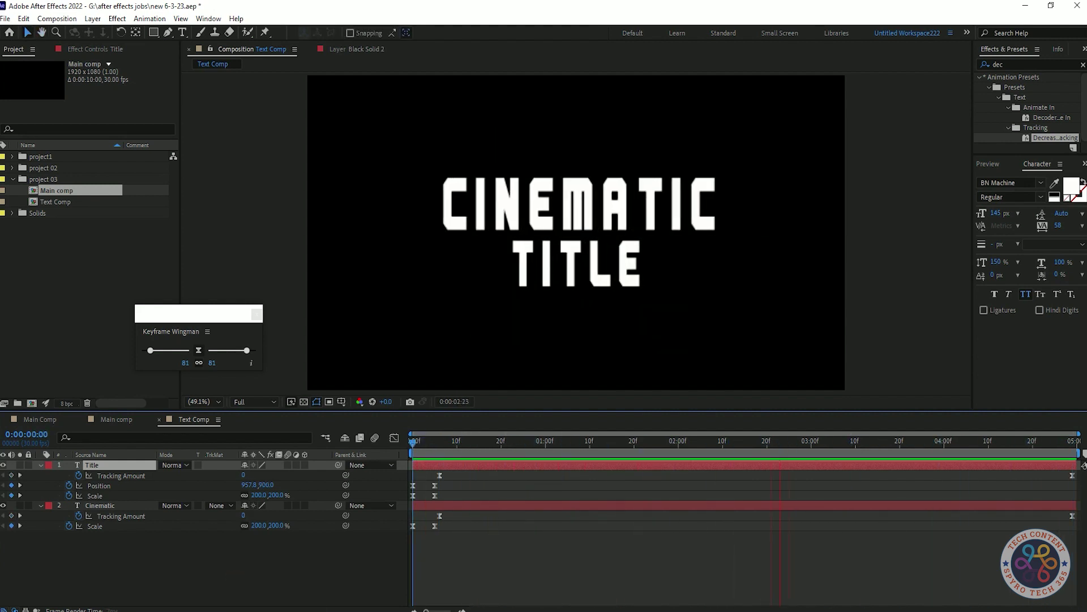
{"action": "key", "text": "space"}
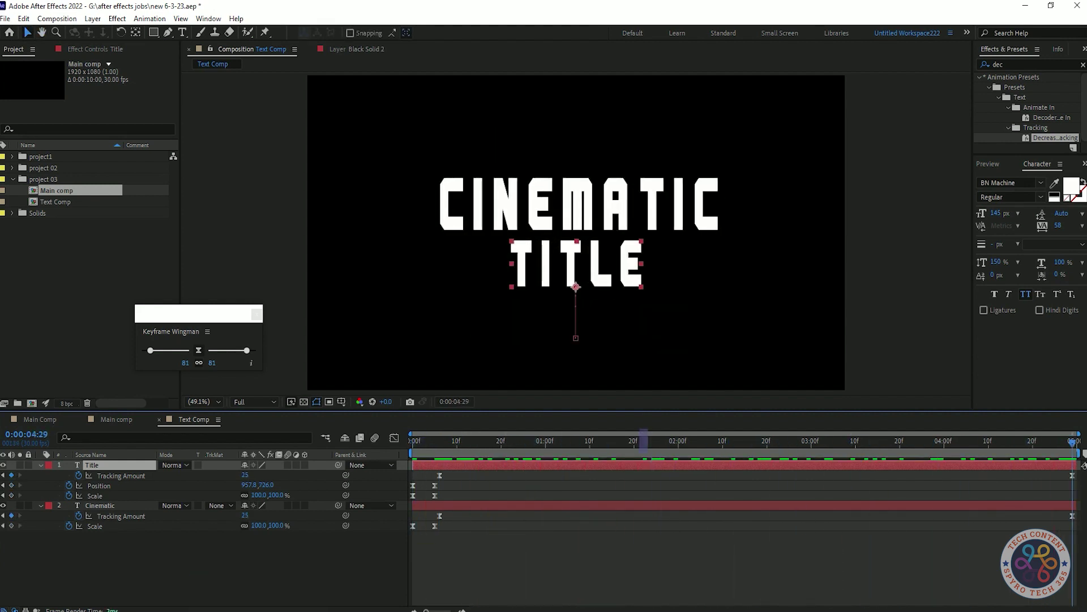
- Set the Title layer's tracking amount at 0:00:04:29 to 20, preview it, and save the project with Keyframe Wingman closed
{"action": "type", "text": "20"}
{"action": "key", "text": "Return"}
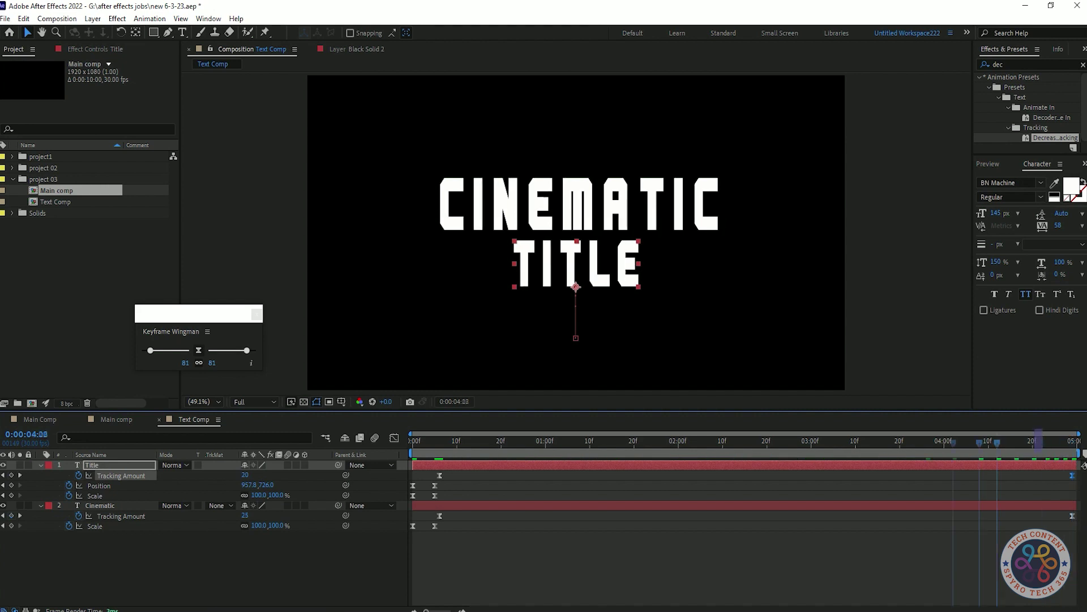
{"action": "key", "text": "space"}
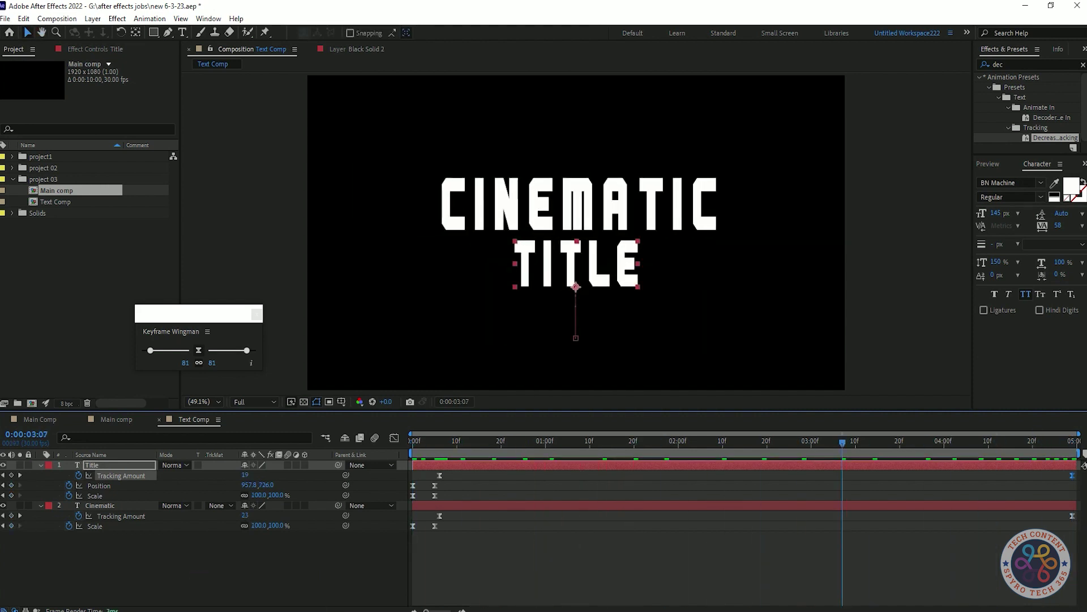
{"action": "left_click", "coordinate": [257, 313]}
{"action": "key", "text": "ctrl+s"}
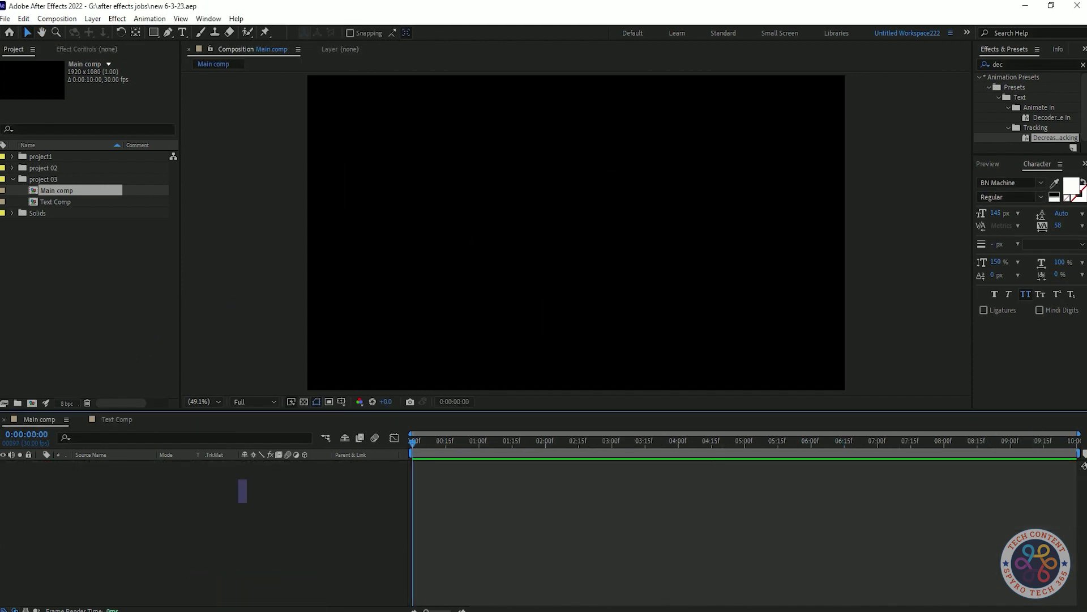
- Create two comp-sized black solids in Main comp, Fractal Noise Layer and BG, with BG placed beneath the noise layer
{"action": "key", "text": "ctrl+y"}
{"action": "type", "text": "Fractal Noise Layer"}
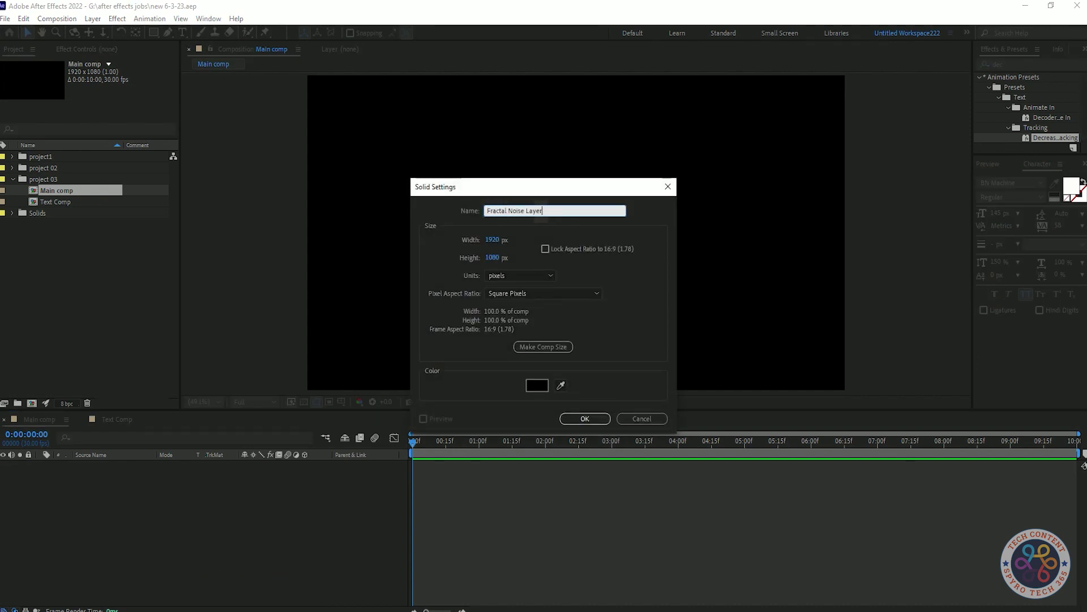
{"action": "key", "text": "Return"}
{"action": "key", "text": "ctrl+y"}
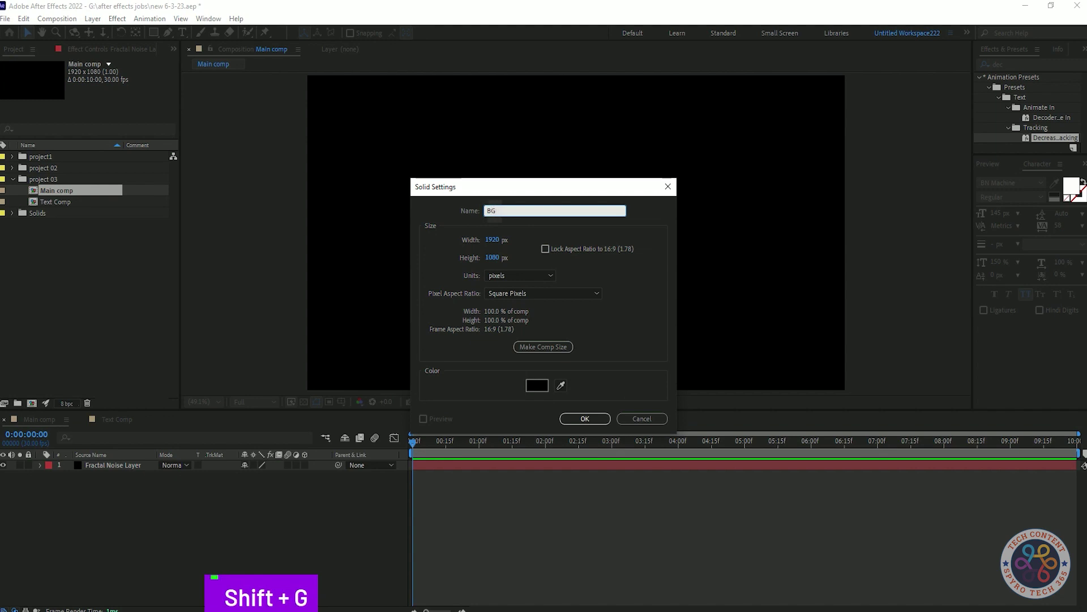
{"action": "type", "text": "BG"}
{"action": "key", "text": "Return"}
{"action": "key", "text": "ctrl+bracketleft"}
- Apply the Fractal Noise effect to the Fractal Noise Layer and save the project
{"action": "key", "text": "shift+Tab"}
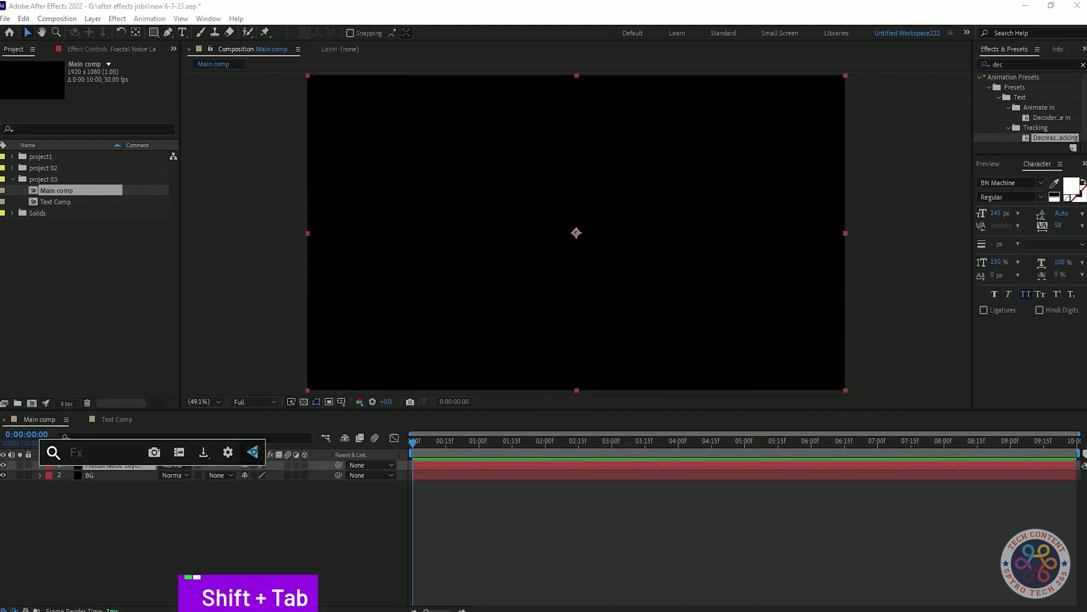
{"action": "type", "text": "FRA"}
{"action": "key", "text": "Return"}
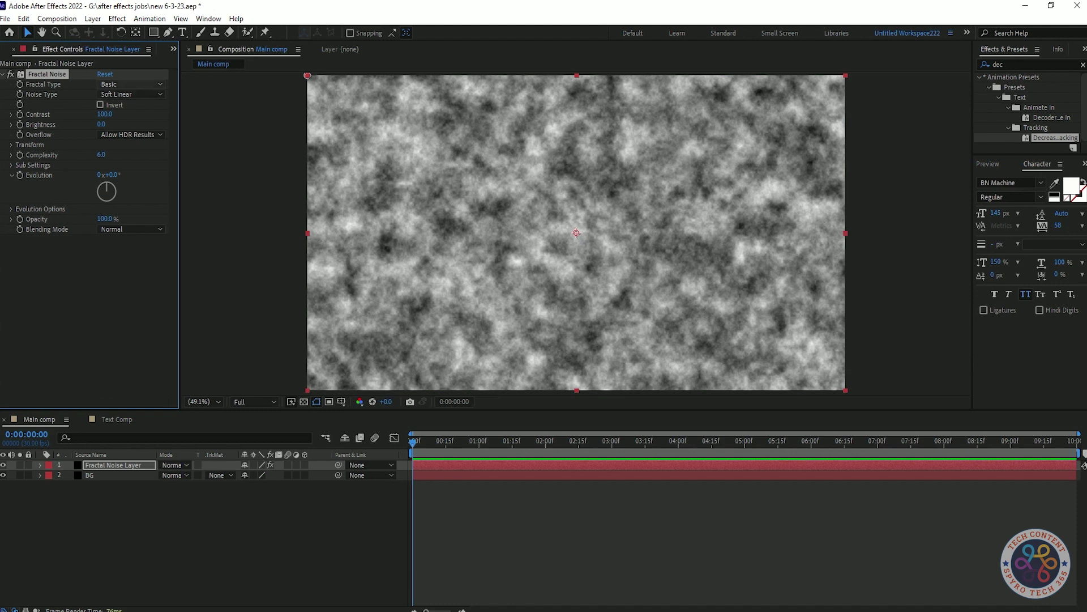
{"action": "left_click", "coordinate": [150, 18]}
{"action": "mouse_move", "coordinate": [209, 19]}
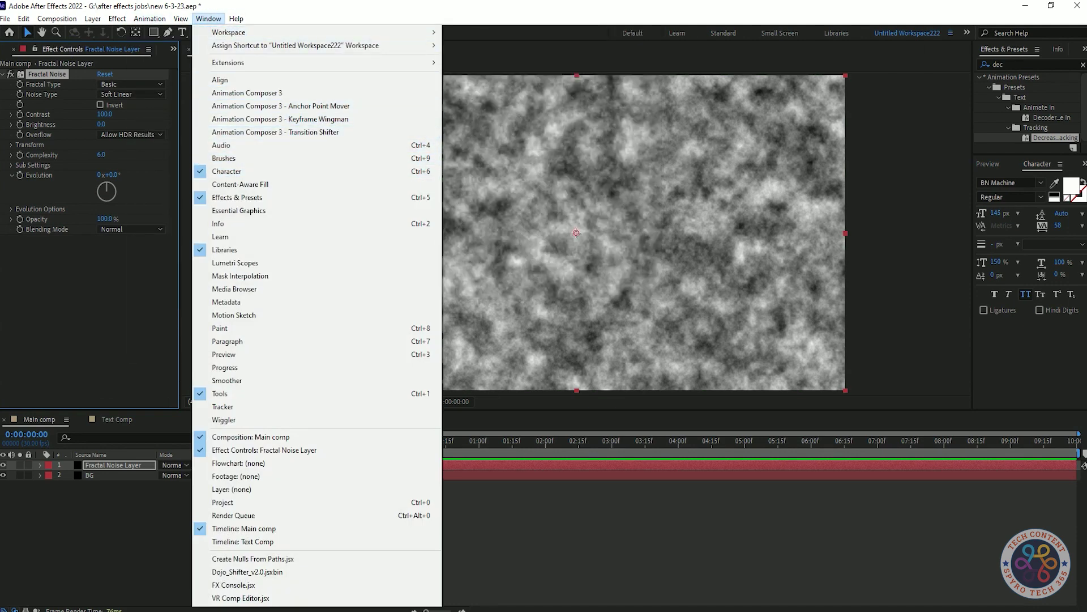
{"action": "left_click", "coordinate": [73, 307]}
{"action": "key", "text": "ctrl+s"}
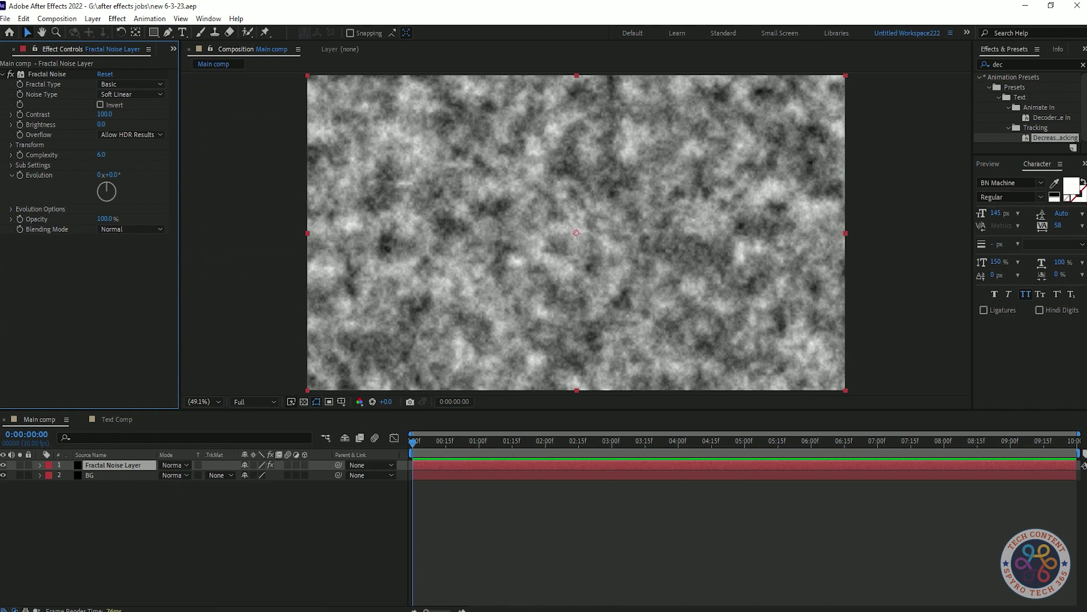
- Increase the Fractal Noise transform scale to 393
{"action": "left_click", "coordinate": [11, 145]}
{"action": "left_click", "coordinate": [22, 175]}
{"action": "left_click_drag", "start_coordinate": [54, 192], "coordinate": [114, 192]}
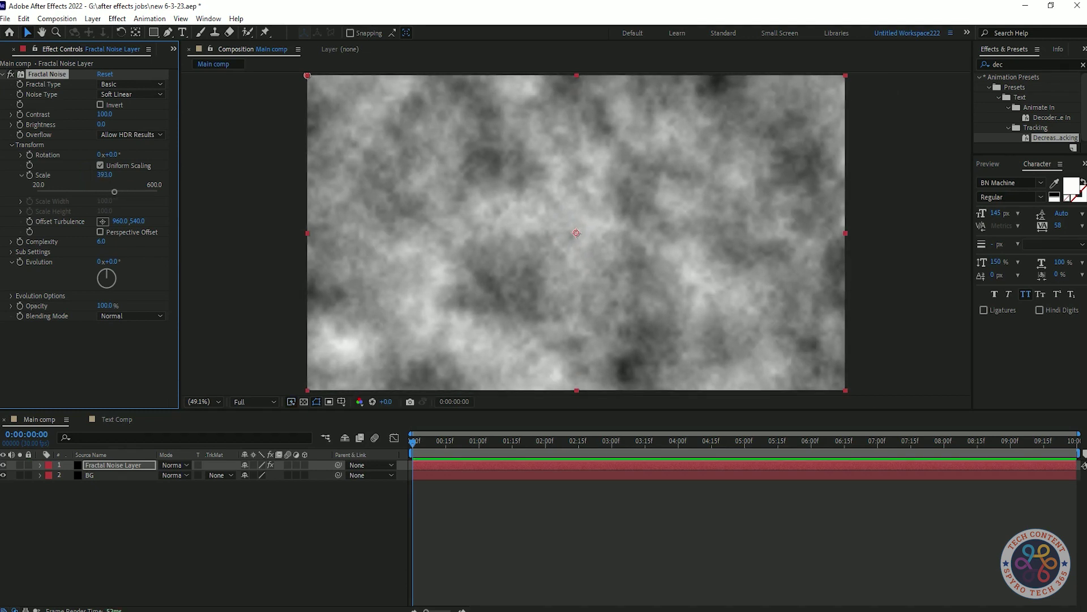
- Animate the noise's evolution from a keyframe at the start to 0x+211° at 0:00:05:00
{"action": "left_click_drag", "start_coordinate": [412, 442], "coordinate": [845, 442]}
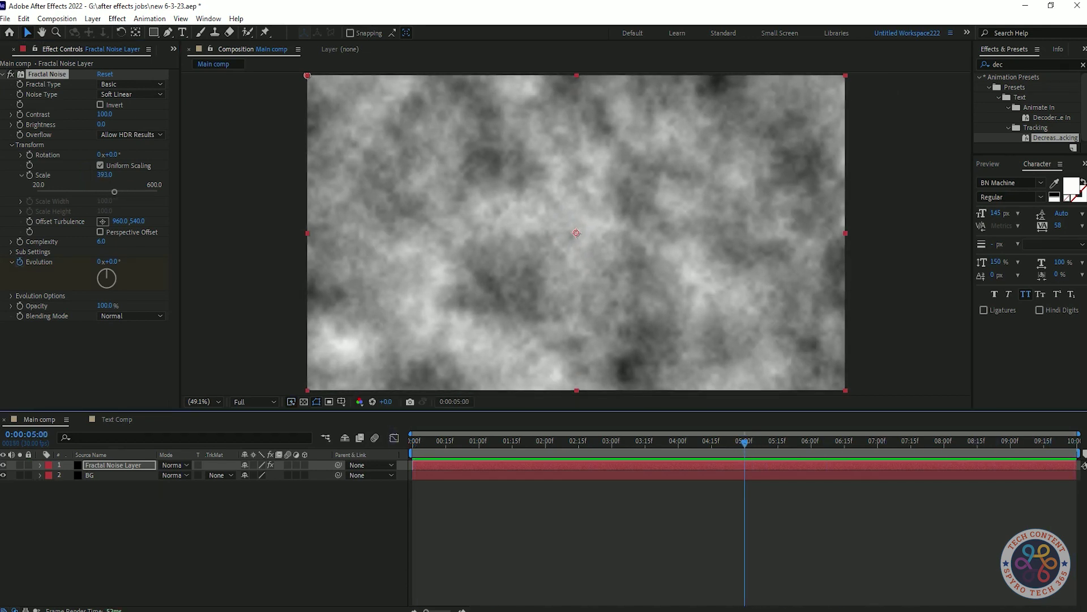
{"action": "left_click_drag", "start_coordinate": [112, 261], "coordinate": [226, 261]}
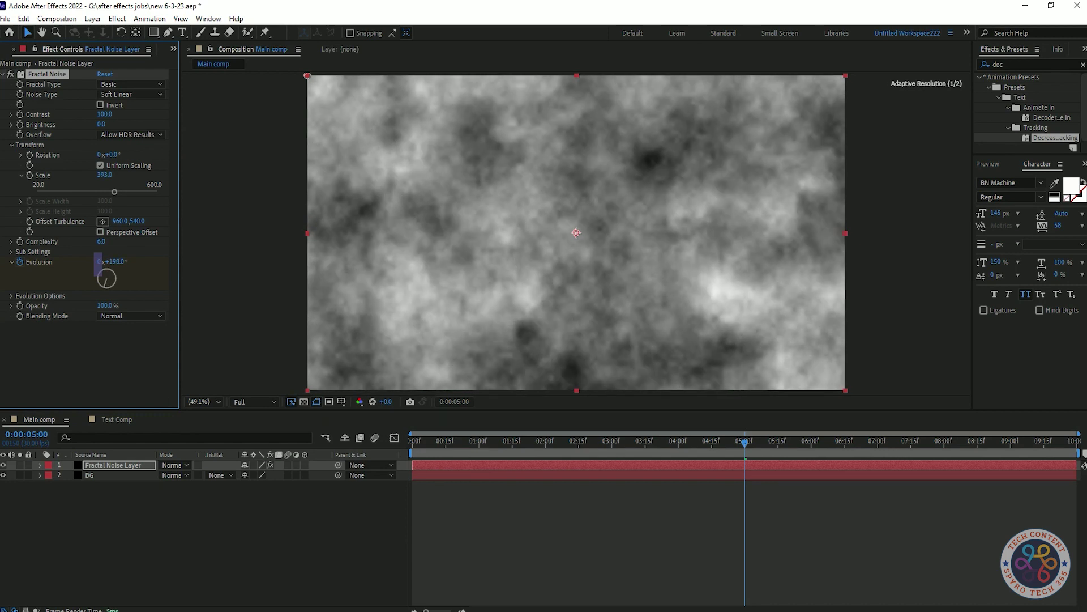
{"action": "left_click_drag", "start_coordinate": [117, 262], "coordinate": [123, 262]}
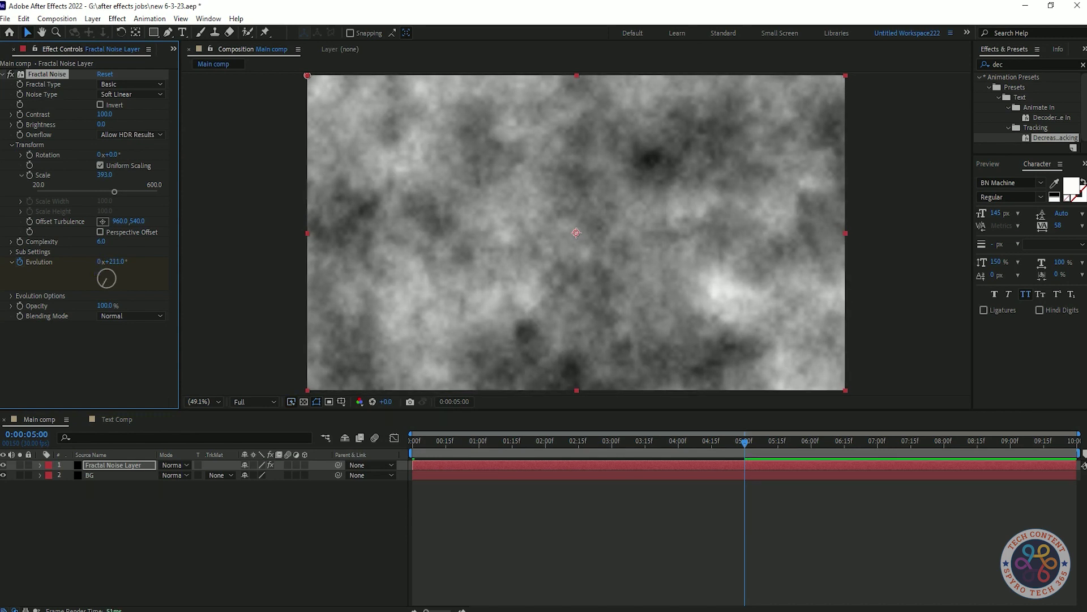
- Set the Fractal Noise contrast to 204, brightness to -57 and opacity to 30%, and preview with the work area ending at 0:00:05:00
{"action": "left_click_drag", "start_coordinate": [104, 114], "coordinate": [176, 115]}
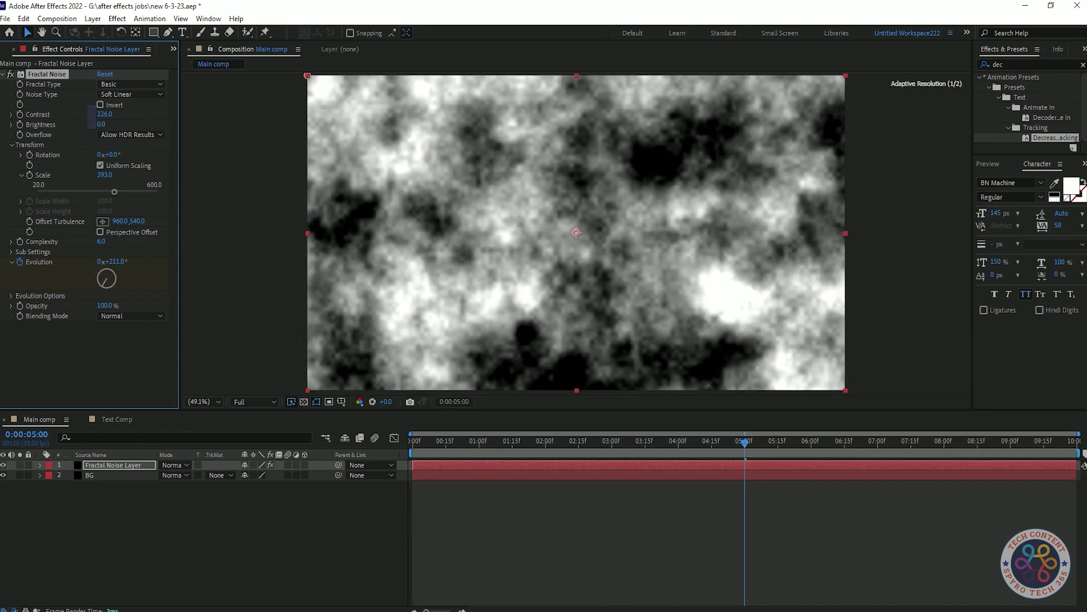
{"action": "left_click_drag", "start_coordinate": [101, 124], "coordinate": [77, 125]}
{"action": "type", "text": "34"}
{"action": "key", "text": "Return"}
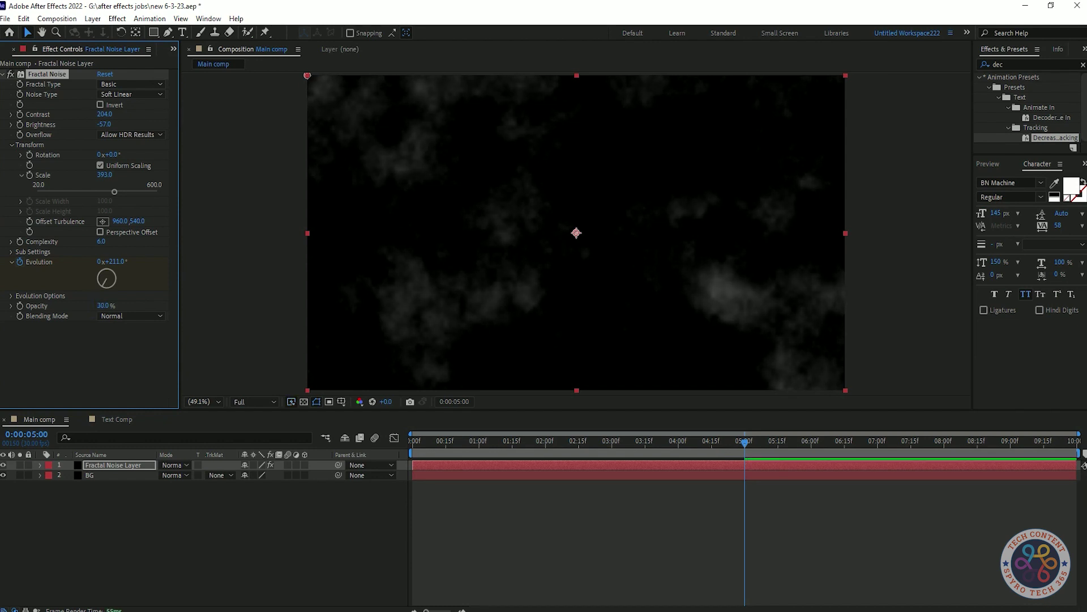
{"action": "key", "text": "n"}
{"action": "key", "text": "space"}
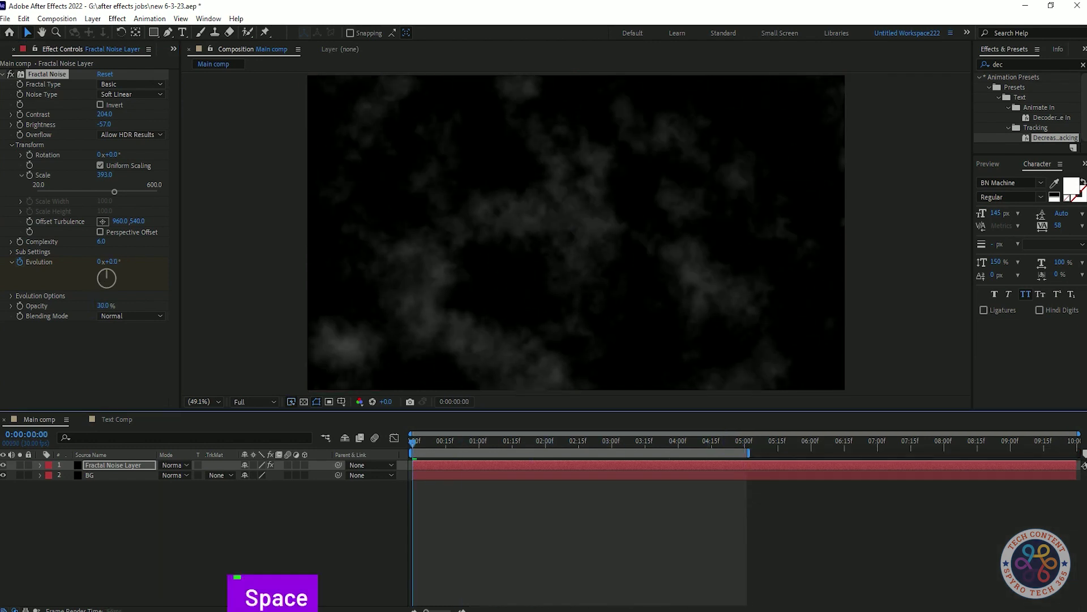
- Set the Fractal Noise Layer's blending mode to Screen and its effect opacity to 38%, preview it, and save the project
{"action": "left_click", "coordinate": [175, 465]}
{"action": "left_click", "coordinate": [224, 248]}
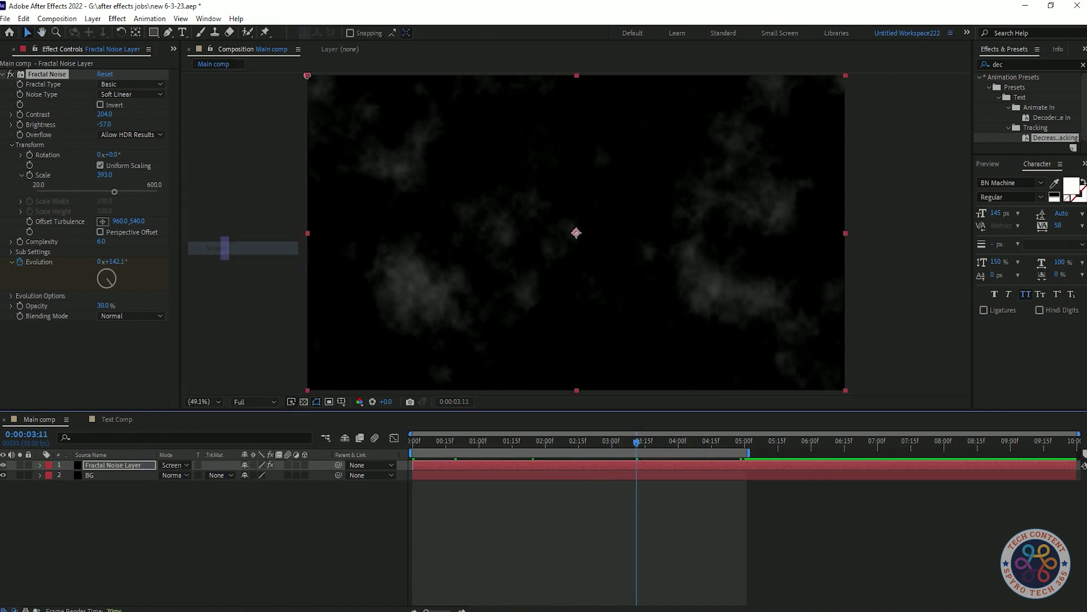
{"action": "left_click_drag", "start_coordinate": [103, 306], "coordinate": [107, 306]}
{"action": "key", "text": "space"}
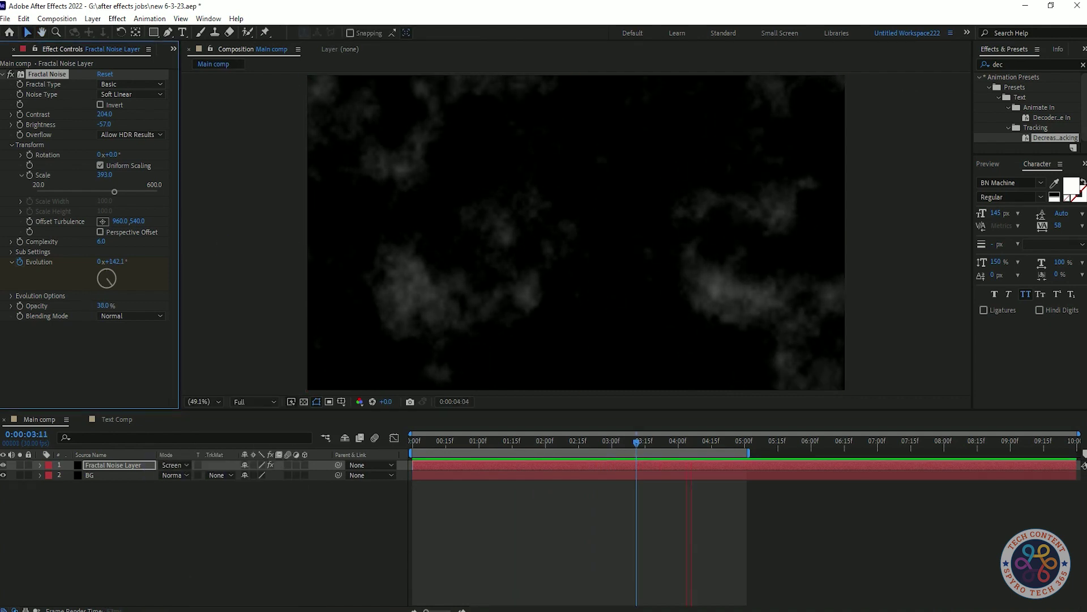
{"action": "key", "text": "space"}
{"action": "key", "text": "ctrl+s"}
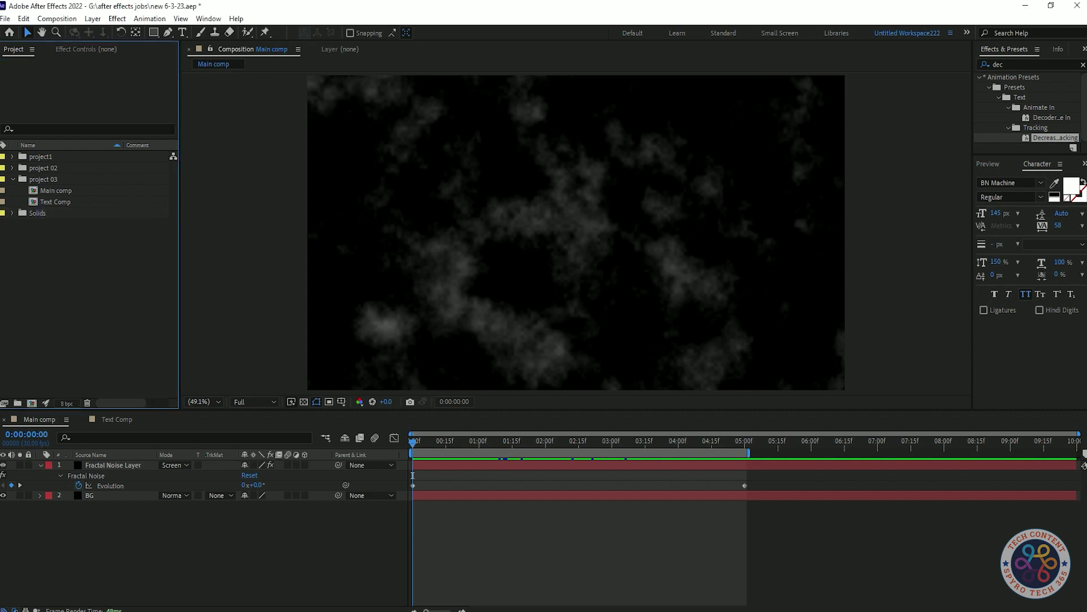
- Bring the silver steel texture image into the project and rename it TExture.png
{"action": "key", "text": "ctrl+z"}
{"action": "right_click", "coordinate": [85, 213]}
{"action": "left_click", "coordinate": [102, 407]}
{"action": "type", "text": "TEx"}
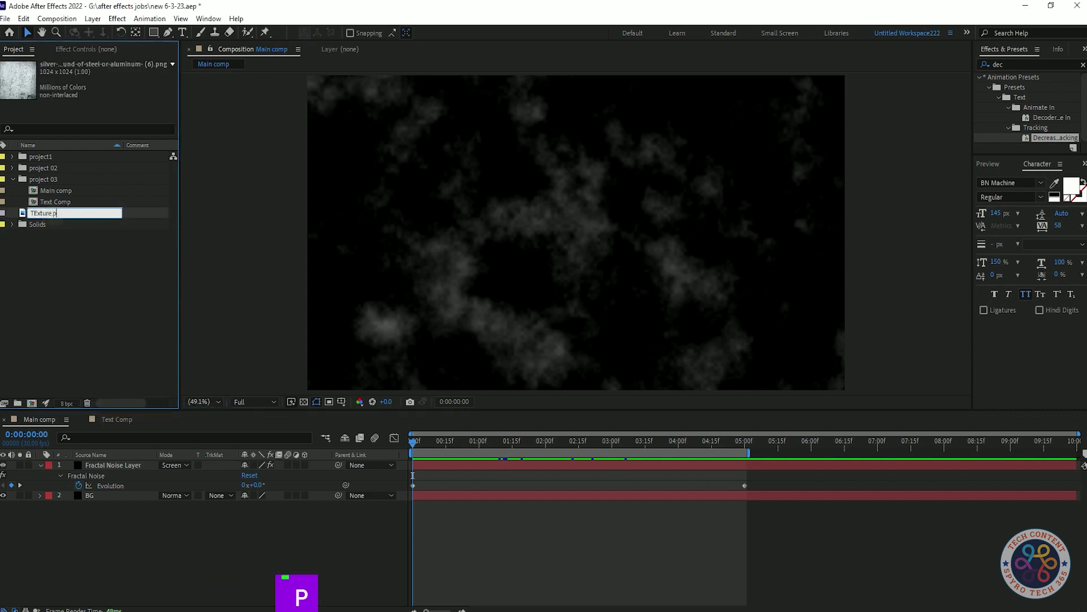
{"action": "type", "text": "ture.png"}
{"action": "key", "text": "Return"}
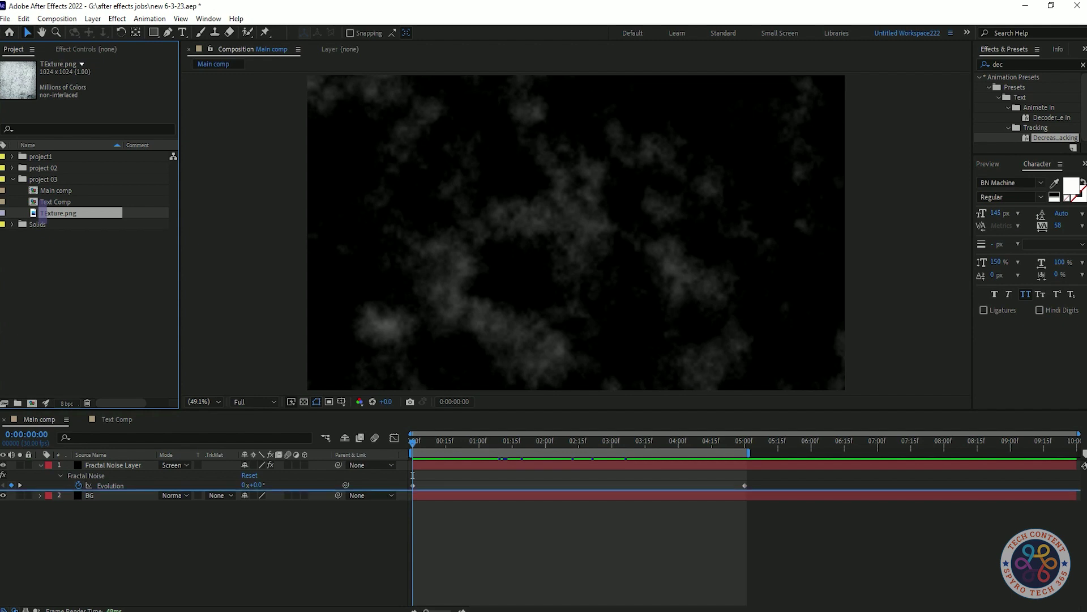
- Add TExture.png to Main comp between the Fractal Noise Layer and BG, and stretch it to fill the frame
{"action": "left_click_drag", "start_coordinate": [42, 213], "coordinate": [113, 491]}
{"action": "key", "text": "s"}
{"action": "right_click", "coordinate": [122, 494]}
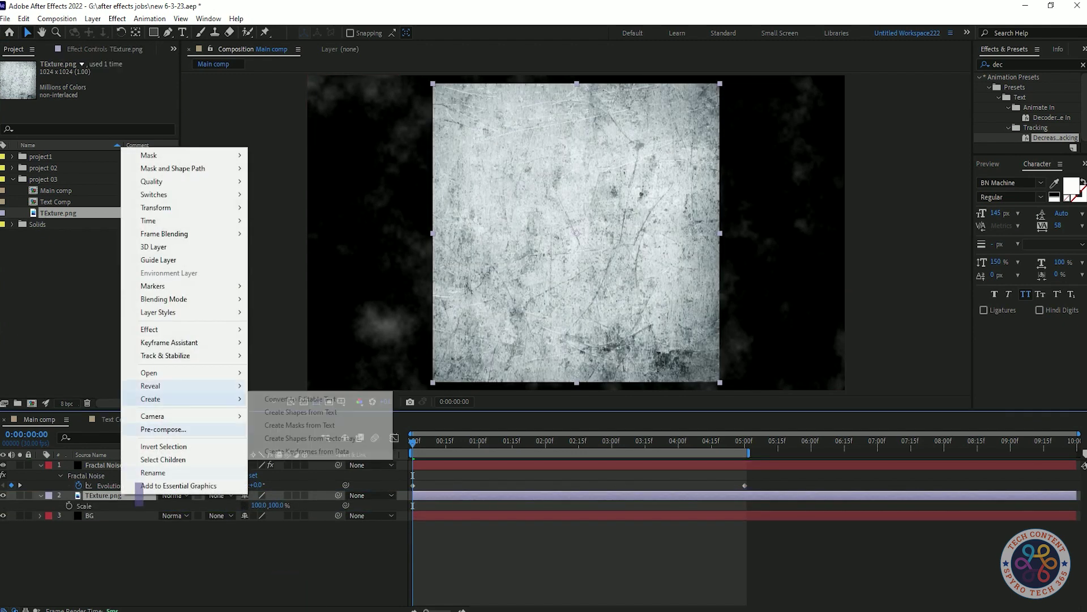
{"action": "mouse_move", "coordinate": [156, 207]}
{"action": "left_click", "coordinate": [351, 375]}
- Set the TExture.png layer's opacity to 12%
{"action": "left_click", "coordinate": [104, 496]}
{"action": "left_click", "coordinate": [247, 505]}
{"action": "type", "text": "28"}
{"action": "key", "text": "Return"}
{"action": "left_click_drag", "start_coordinate": [230, 505], "coordinate": [232, 504]}
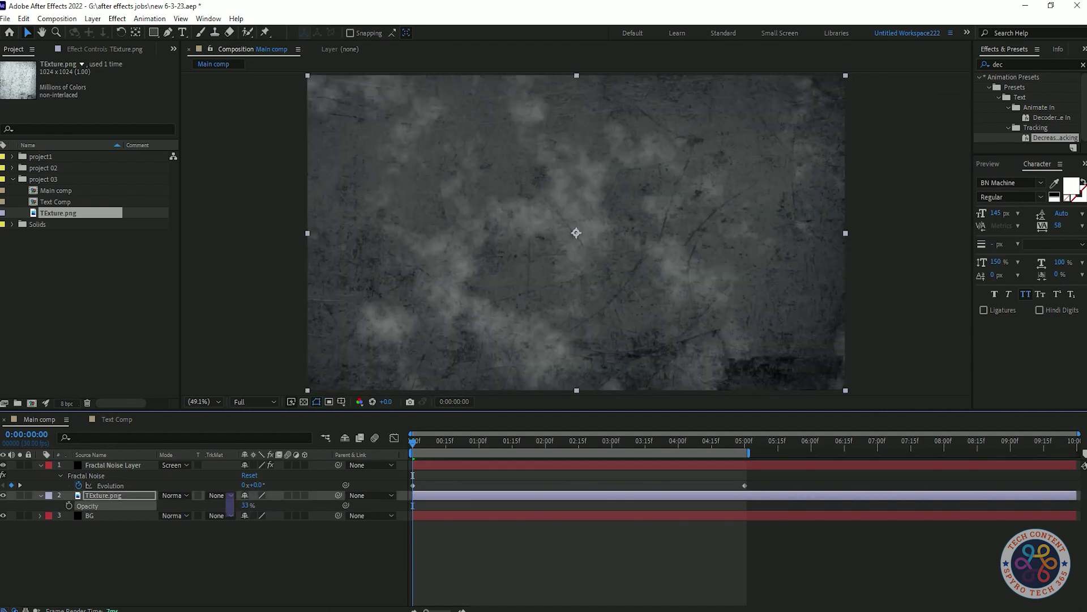
{"action": "type", "text": "10"}
{"action": "key", "text": "Return"}
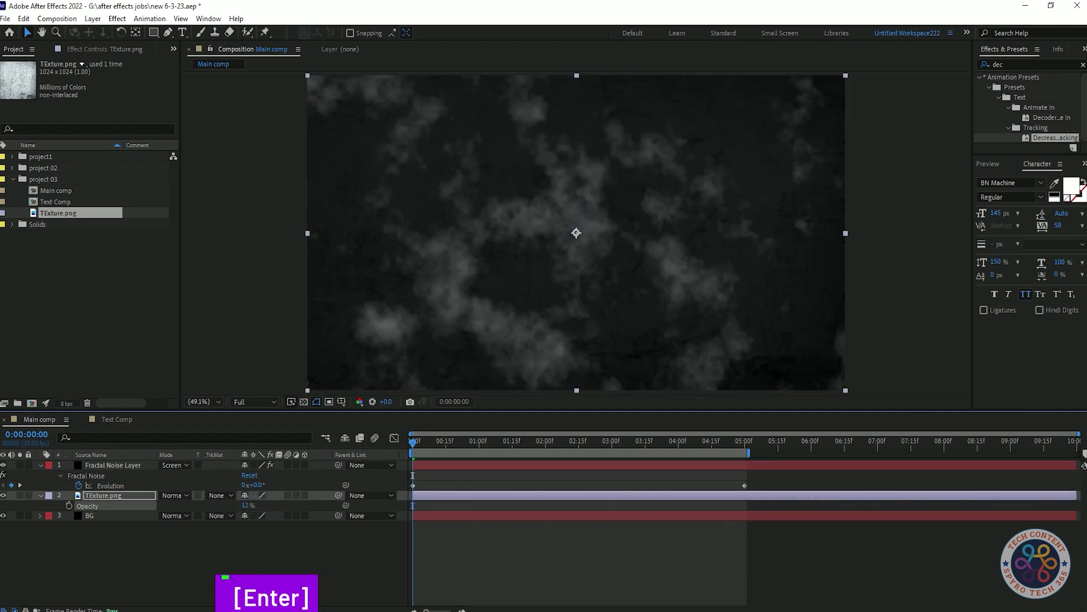
- Collapse the layer properties and place Text Comp above all other layers in Main comp
{"action": "left_click", "coordinate": [215, 558]}
{"action": "left_click", "coordinate": [40, 496]}
{"action": "left_click", "coordinate": [40, 465]}
{"action": "left_click_drag", "start_coordinate": [55, 202], "coordinate": [90, 462]}
{"action": "left_click", "coordinate": [136, 527]}
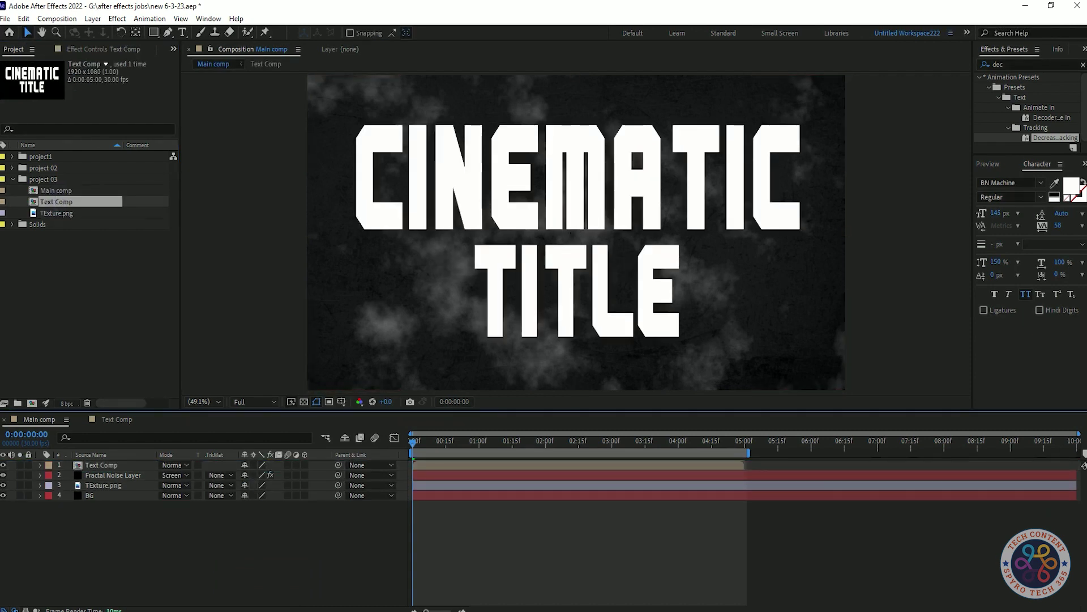
- Duplicate the Text Comp layer and apply a Gradient Overlay layer style to the upper copy
{"action": "left_click", "coordinate": [100, 465]}
{"action": "key", "text": "ctrl+d"}
{"action": "right_click", "coordinate": [100, 465]}
{"action": "mouse_move", "coordinate": [136, 282]}
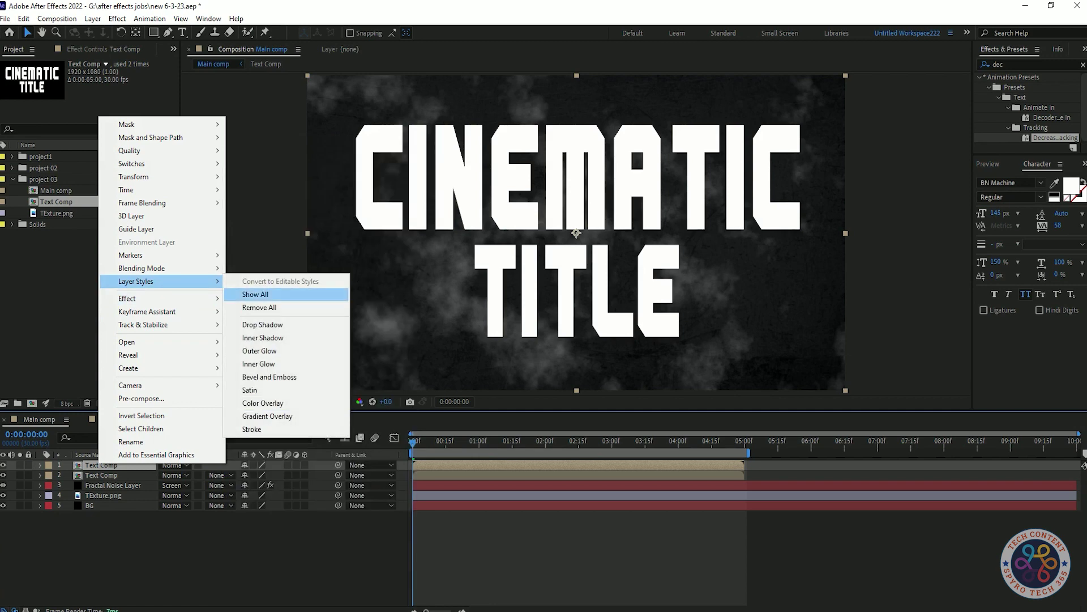
{"action": "left_click", "coordinate": [268, 416]}
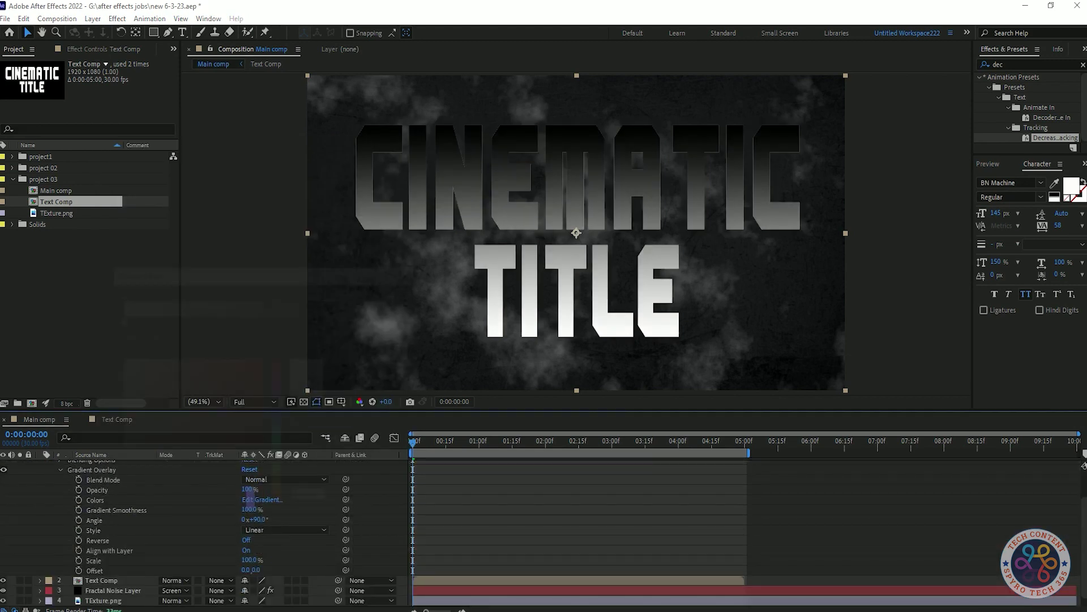
- Add a mid-grey stop at 12.5% to the overlay's gradient and move the midpoint before it to 30%
{"action": "left_click", "coordinate": [261, 500]}
{"action": "mouse_move", "coordinate": [43, 272]}
{"action": "left_mouse_down"}
{"action": "mouse_move", "coordinate": [48, 294]}
{"action": "mouse_move", "coordinate": [41, 268]}
{"action": "mouse_move", "coordinate": [105, 301]}
{"action": "mouse_move", "coordinate": [40, 268]}
{"action": "left_mouse_up"}
{"action": "left_click", "coordinate": [69, 228]}
{"action": "left_click_drag", "start_coordinate": [147, 363], "coordinate": [40, 268]}
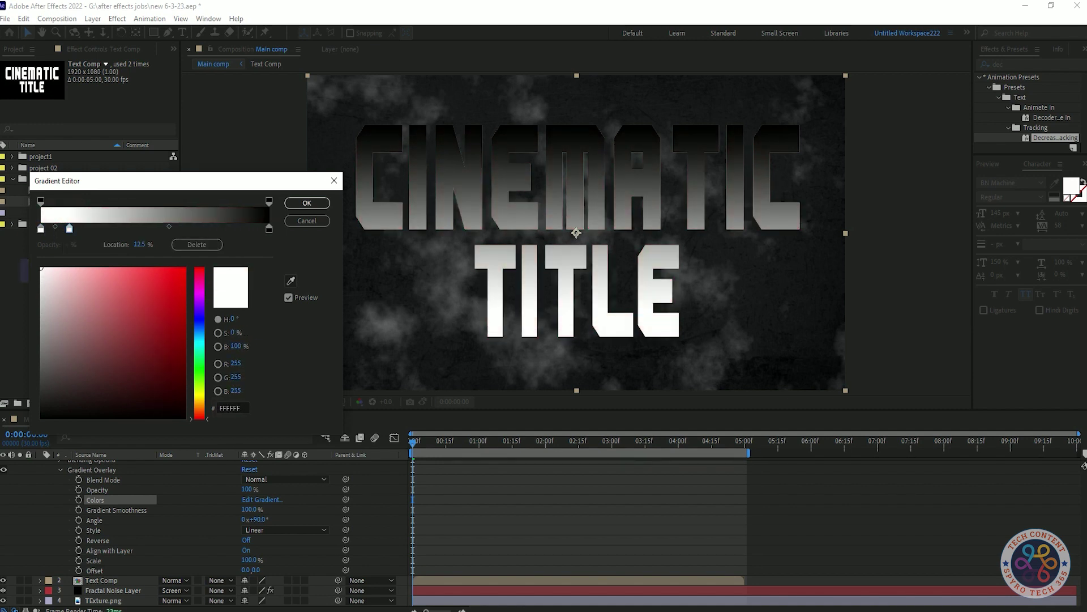
{"action": "left_click_drag", "start_coordinate": [153, 351], "coordinate": [43, 325]}
{"action": "left_click", "coordinate": [55, 226]}
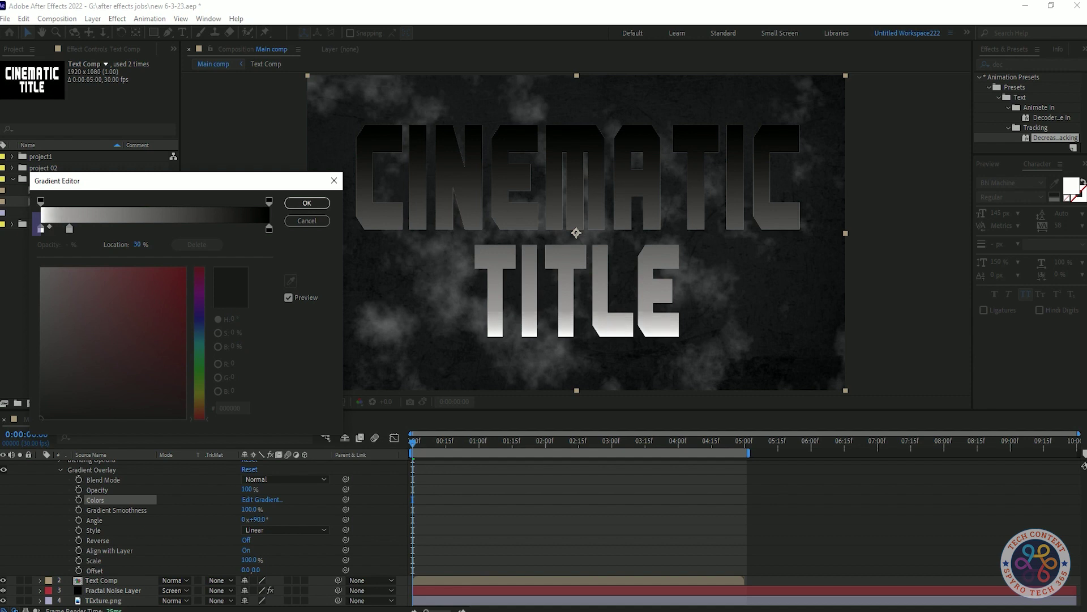
- Add a light D3CFCF stop at 24% and a darker grey stop at 39.8% to the gradient
{"action": "left_click", "coordinate": [95, 228]}
{"action": "left_click_drag", "start_coordinate": [44, 333], "coordinate": [43, 294]}
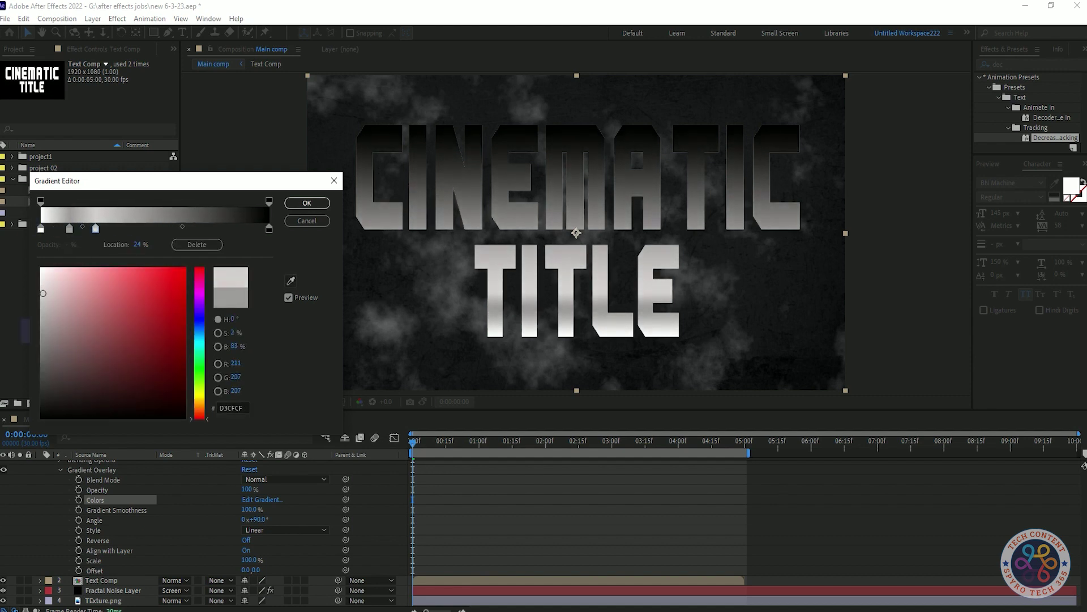
{"action": "left_click", "coordinate": [126, 228]}
{"action": "left_click_drag", "start_coordinate": [126, 228], "coordinate": [132, 228]}
{"action": "left_click", "coordinate": [41, 314]}
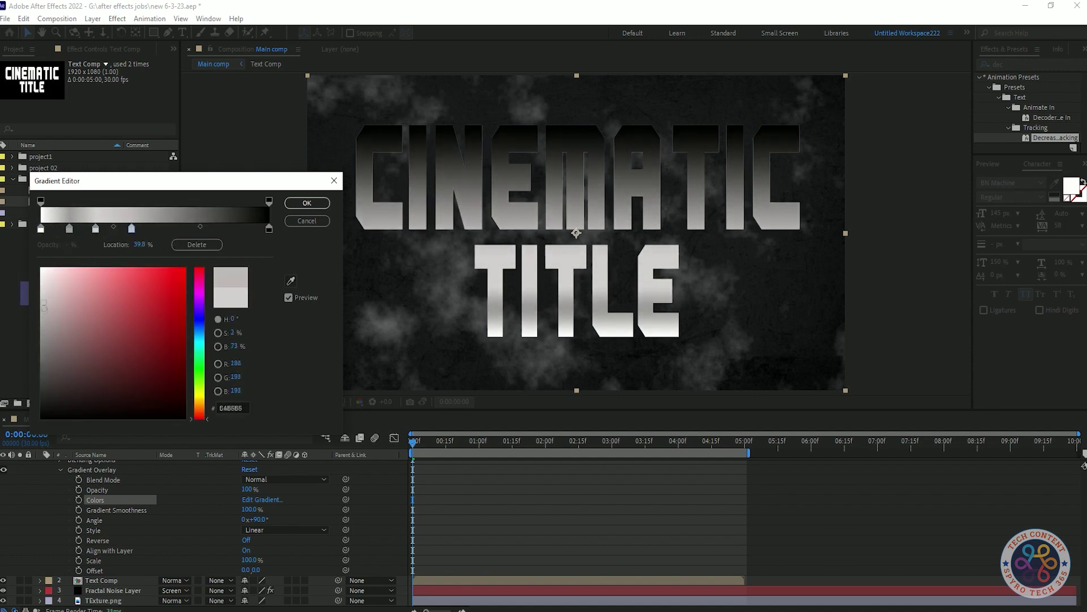
- Add a light grey stop just past the gradient's middle and an A8A8A8 stop at 67%
{"action": "left_click", "coordinate": [164, 229]}
{"action": "mouse_move", "coordinate": [44, 324]}
{"action": "left_mouse_down"}
{"action": "mouse_move", "coordinate": [48, 275]}
{"action": "mouse_move", "coordinate": [40, 305]}
{"action": "mouse_move", "coordinate": [40, 288]}
{"action": "left_mouse_up"}
{"action": "left_click", "coordinate": [129, 227]}
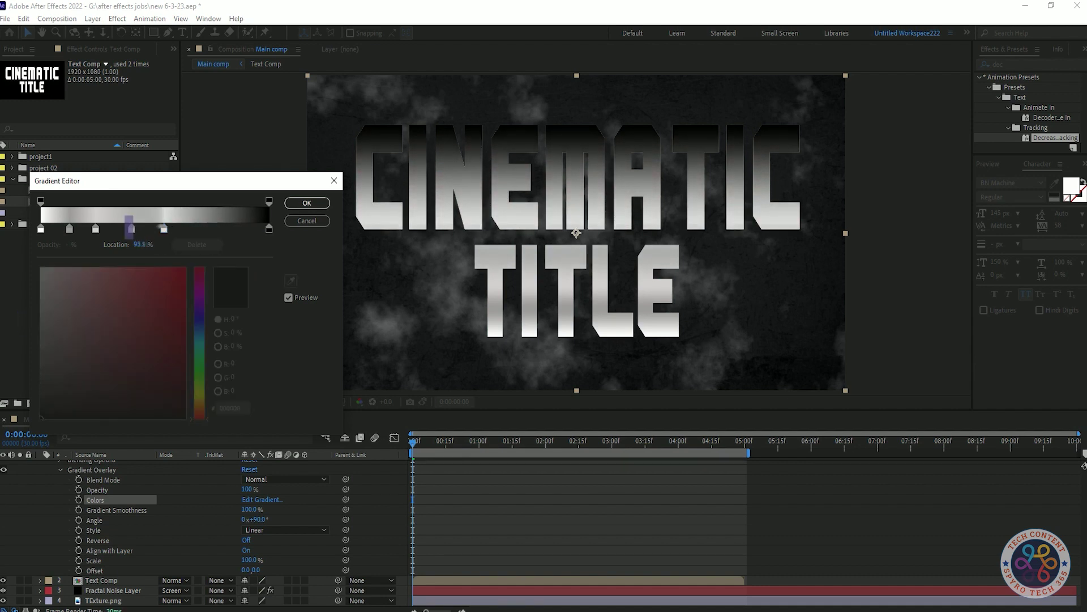
{"action": "mouse_move", "coordinate": [163, 229]}
{"action": "left_mouse_down"}
{"action": "mouse_move", "coordinate": [198, 228]}
{"action": "mouse_move", "coordinate": [183, 229]}
{"action": "left_mouse_up"}
{"action": "left_click_drag", "start_coordinate": [41, 287], "coordinate": [42, 323]}
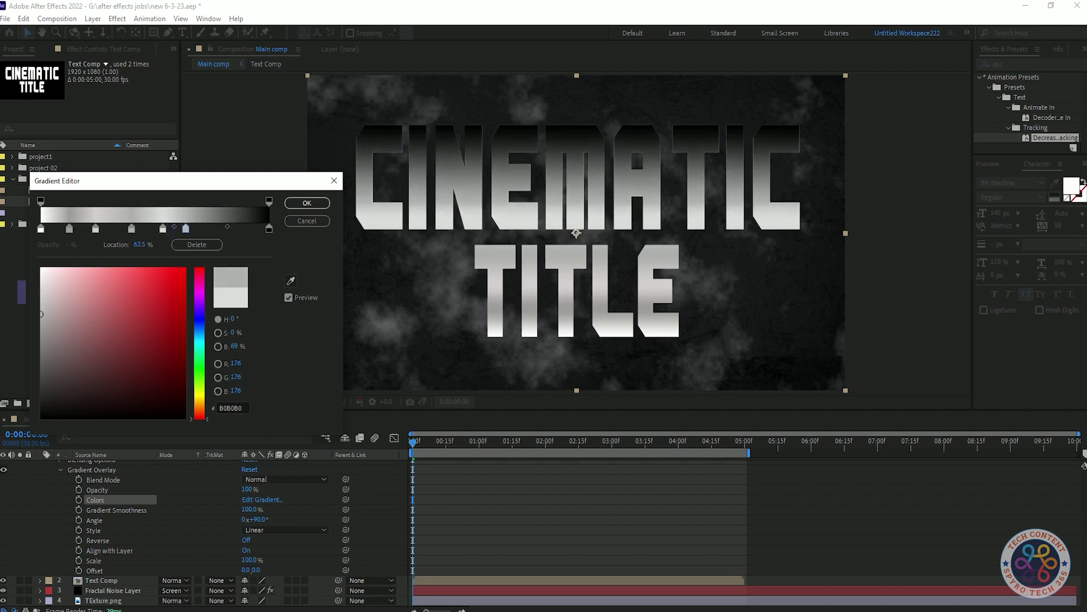
{"action": "left_click_drag", "start_coordinate": [42, 328], "coordinate": [41, 318]}
{"action": "left_click_drag", "start_coordinate": [186, 228], "coordinate": [194, 229]}
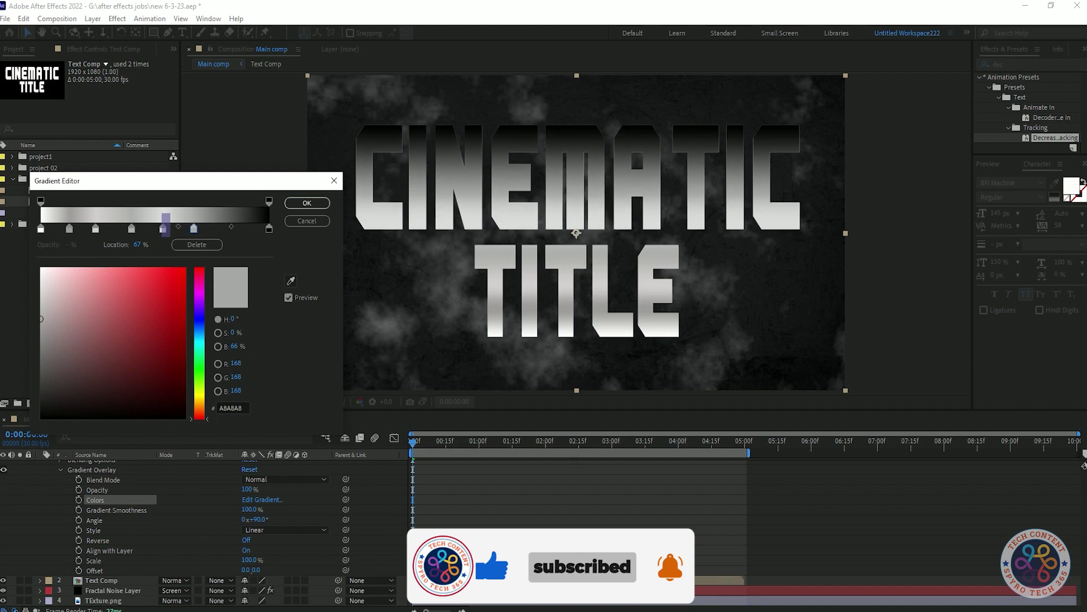
- Add another grey stop between the 67% stop and the gradient's dark end, and switch the colour picker to saturation mode
{"action": "left_click", "coordinate": [224, 228]}
{"action": "left_click", "coordinate": [50, 308]}
{"action": "mouse_move", "coordinate": [50, 308]}
{"action": "left_mouse_down"}
{"action": "mouse_move", "coordinate": [41, 310]}
{"action": "mouse_move", "coordinate": [66, 332]}
{"action": "mouse_move", "coordinate": [102, 347]}
{"action": "mouse_move", "coordinate": [102, 313]}
{"action": "left_mouse_up"}
{"action": "left_click", "coordinate": [218, 333]}
- Set the gradient's dark end stop to 2B2B2B and shift it slightly inward, and darken the 39.8% stop to 3C3C3C
{"action": "mouse_move", "coordinate": [269, 229]}
{"action": "left_mouse_down"}
{"action": "mouse_move", "coordinate": [243, 229]}
{"action": "mouse_move", "coordinate": [269, 228]}
{"action": "left_mouse_up"}
{"action": "mouse_move", "coordinate": [92, 304]}
{"action": "left_mouse_down"}
{"action": "mouse_move", "coordinate": [108, 342]}
{"action": "mouse_move", "coordinate": [124, 267]}
{"action": "mouse_move", "coordinate": [48, 277]}
{"action": "mouse_move", "coordinate": [65, 406]}
{"action": "left_mouse_up"}
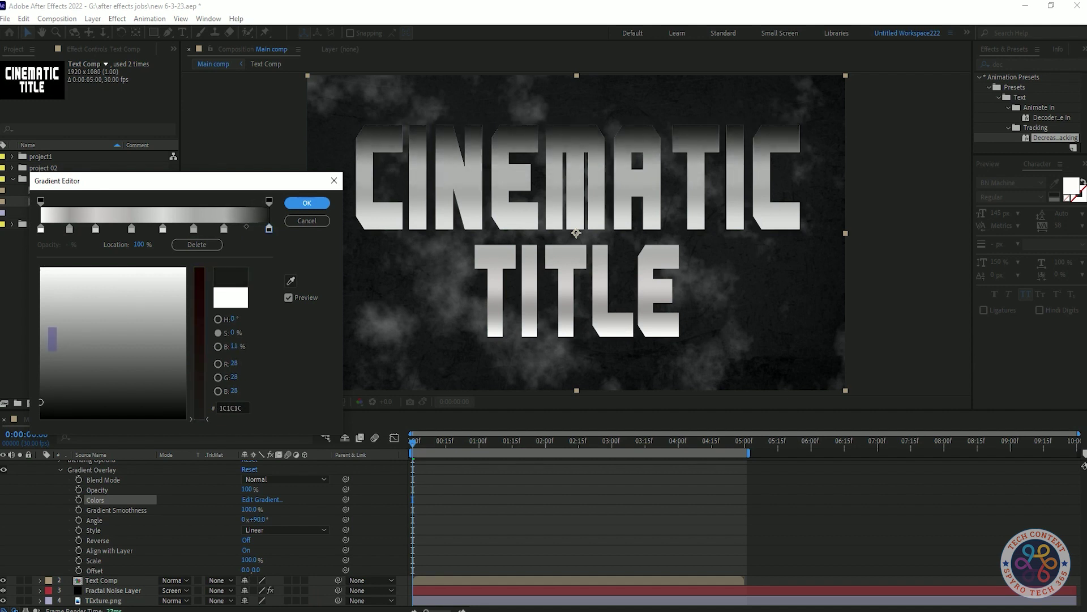
{"action": "mouse_move", "coordinate": [269, 229]}
{"action": "left_mouse_down"}
{"action": "mouse_move", "coordinate": [216, 229]}
{"action": "mouse_move", "coordinate": [264, 229]}
{"action": "left_mouse_up"}
{"action": "left_click_drag", "start_coordinate": [43, 404], "coordinate": [43, 393]}
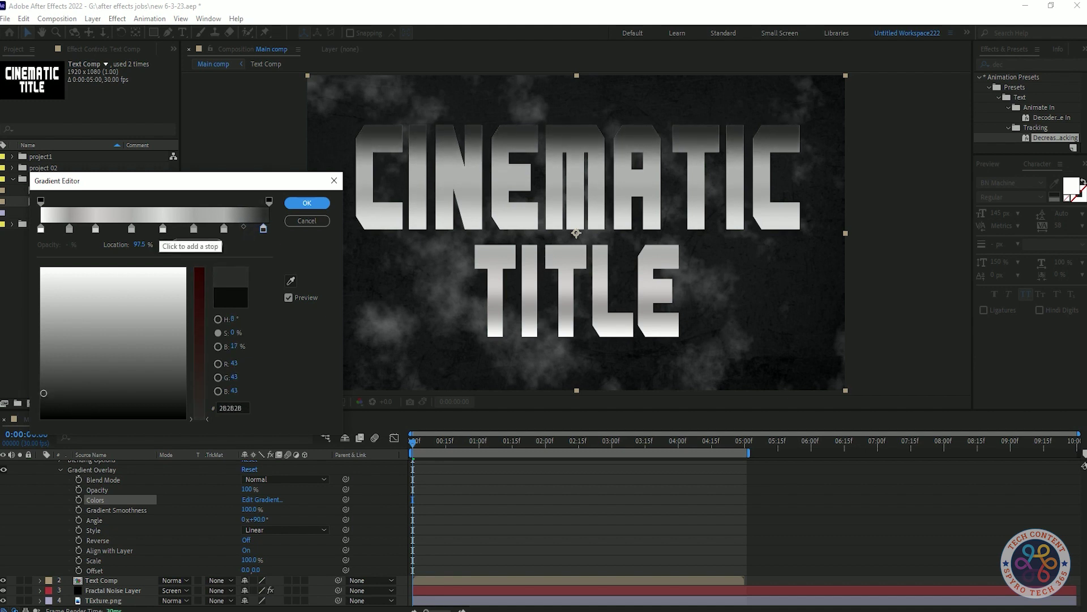
{"action": "left_click_drag", "start_coordinate": [263, 229], "coordinate": [256, 229]}
{"action": "left_click", "coordinate": [132, 228]}
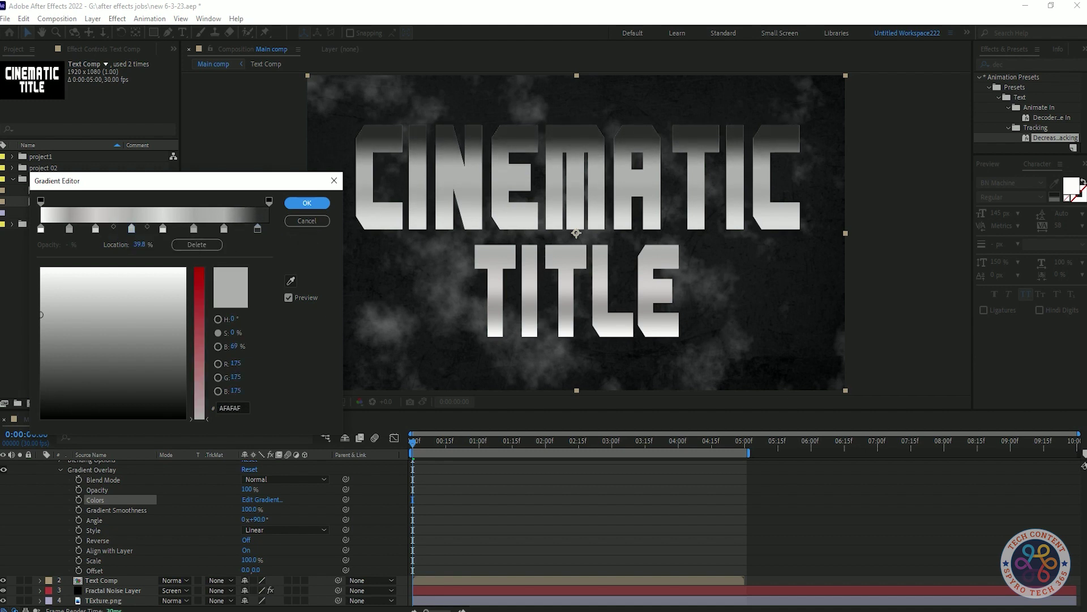
{"action": "left_click_drag", "start_coordinate": [60, 393], "coordinate": [75, 383]}
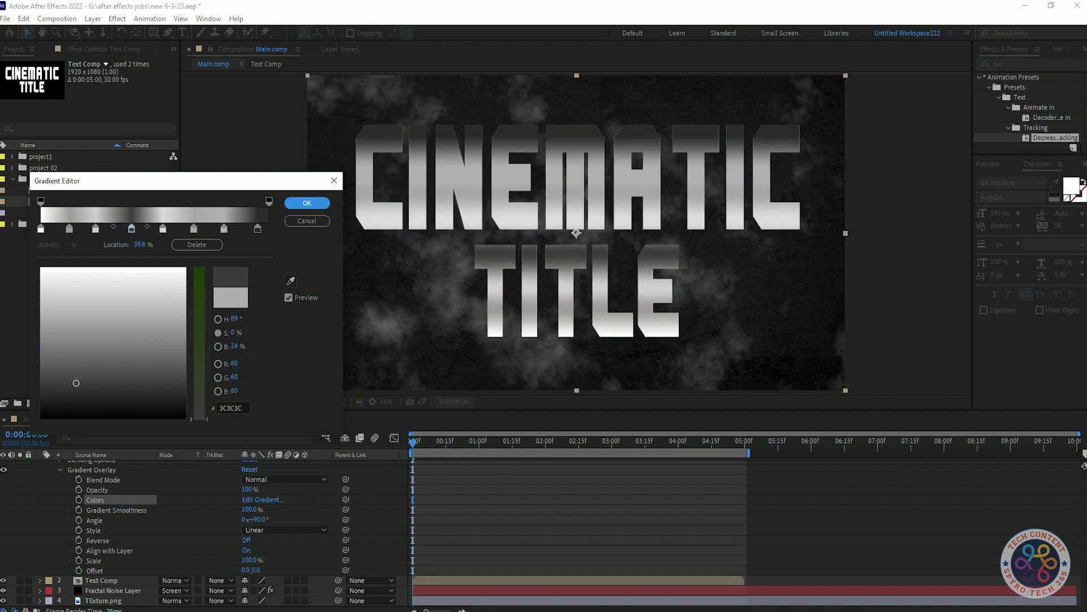
- Move the D3CFCF gradient stop to 33%, apply the gradient and collapse the text layer's properties
{"action": "left_click_drag", "start_coordinate": [95, 228], "coordinate": [116, 228]}
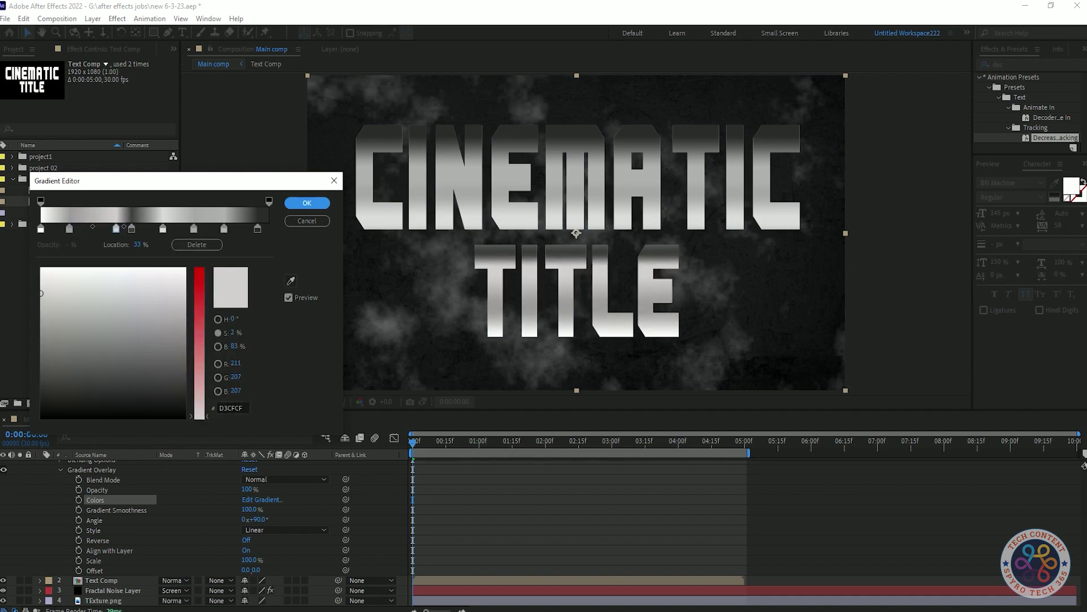
{"action": "left_click", "coordinate": [307, 202]}
{"action": "scroll", "coordinate": [209, 533], "scroll_direction": "up", "scroll_amount": 2}
{"action": "left_click", "coordinate": [40, 465]}
{"action": "left_click", "coordinate": [208, 563]}
{"action": "left_click", "coordinate": [680, 588]}
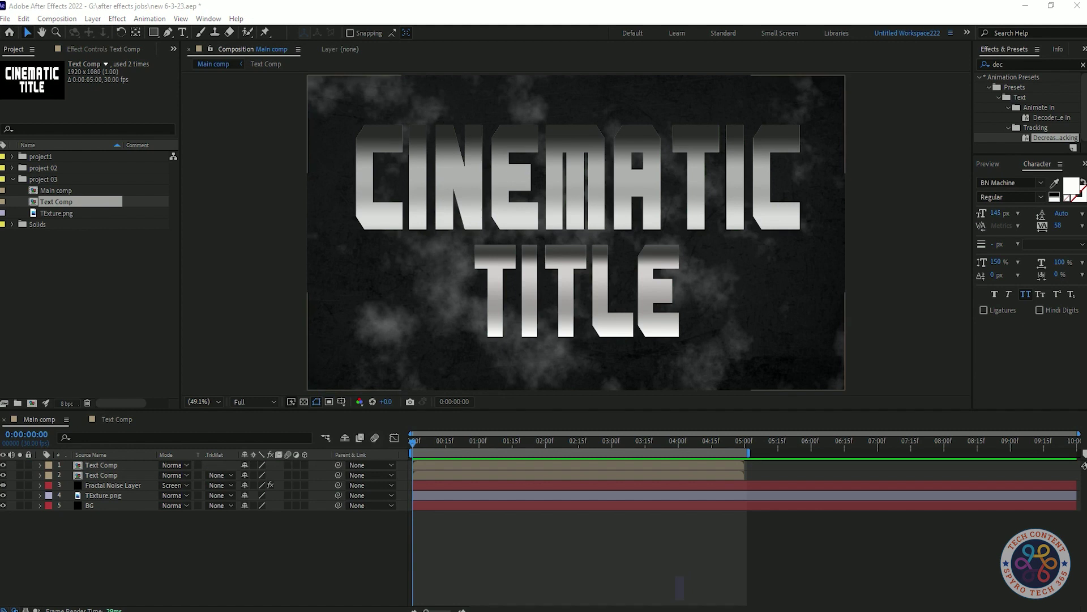
- Reopen the top Text Comp's gradient for editing, moving the light 33% stop and the first grey stop toward the white end
{"action": "left_click", "coordinate": [101, 465]}
{"action": "mouse_move", "coordinate": [413, 442]}
{"action": "left_mouse_down"}
{"action": "mouse_move", "coordinate": [682, 442]}
{"action": "mouse_move", "coordinate": [413, 442]}
{"action": "left_mouse_up"}
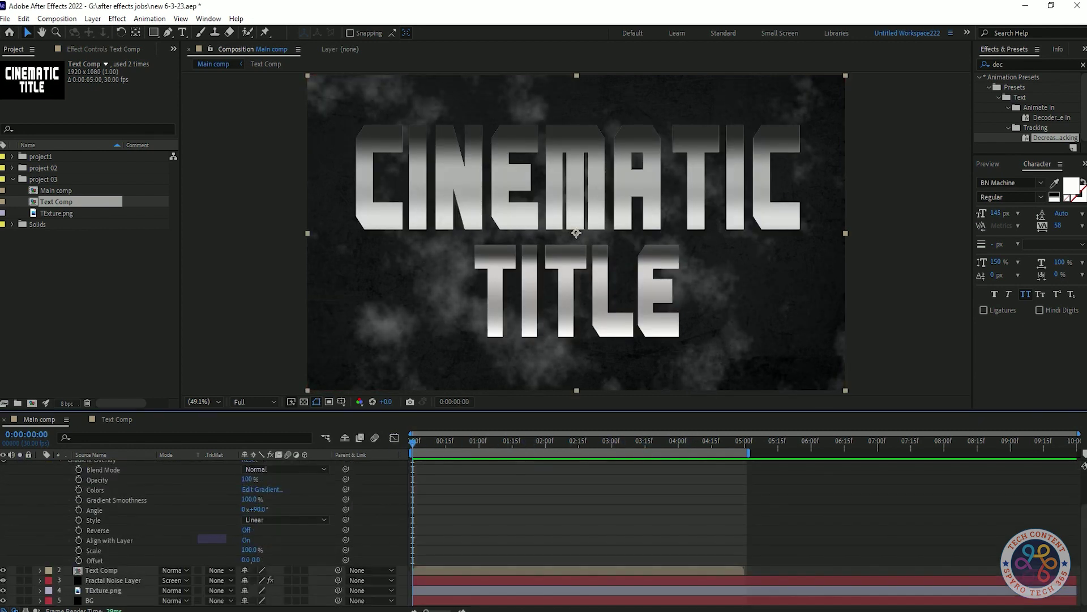
{"action": "left_click", "coordinate": [262, 489]}
{"action": "mouse_move", "coordinate": [116, 229]}
{"action": "left_mouse_down"}
{"action": "mouse_move", "coordinate": [57, 229]}
{"action": "mouse_move", "coordinate": [72, 227]}
{"action": "left_mouse_up"}
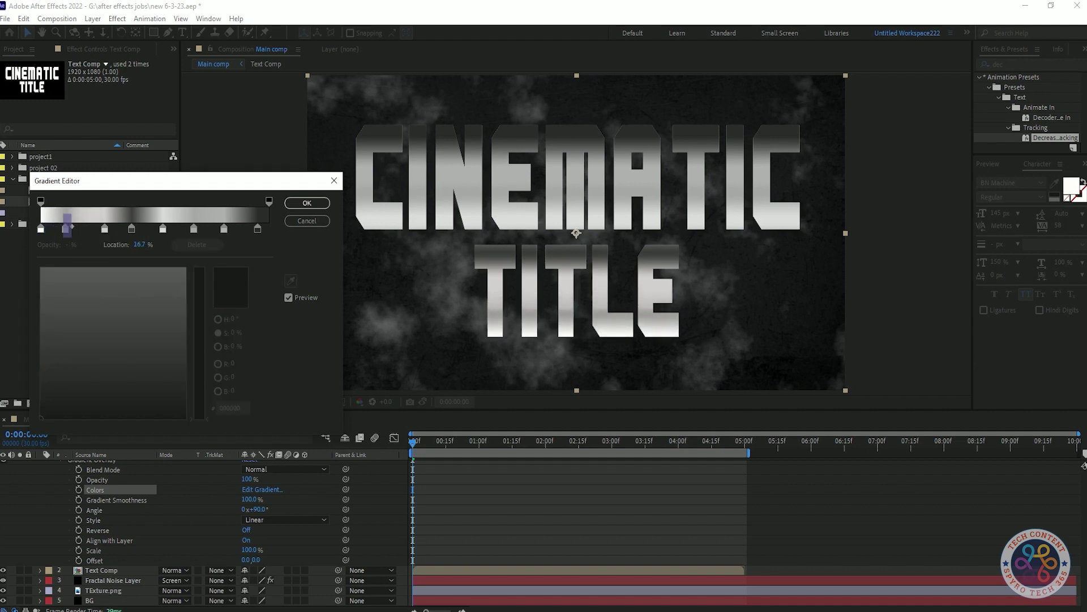
- Darken the first grey stop near the gradient's white end and add another grey stop at 21%
{"action": "left_click", "coordinate": [65, 229]}
{"action": "left_click_drag", "start_coordinate": [63, 335], "coordinate": [79, 361]}
{"action": "left_click", "coordinate": [88, 229]}
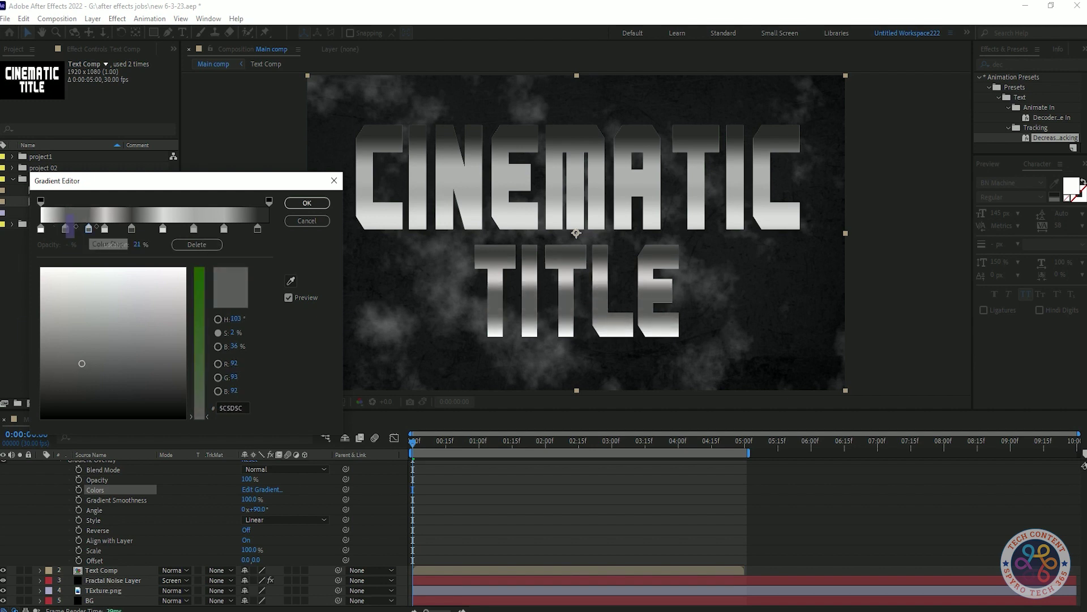
{"action": "mouse_move", "coordinate": [81, 363]}
{"action": "left_mouse_down"}
{"action": "mouse_move", "coordinate": [122, 361]}
{"action": "mouse_move", "coordinate": [165, 317]}
{"action": "mouse_move", "coordinate": [65, 306]}
{"action": "mouse_move", "coordinate": [44, 292]}
{"action": "left_mouse_up"}
{"action": "left_click_drag", "start_coordinate": [167, 306], "coordinate": [173, 338]}
- Move the dark 39.8% stop to 36% and lighten it to 848484, and add a 9D9D9D stop at 44%
{"action": "mouse_move", "coordinate": [105, 228]}
{"action": "left_mouse_down"}
{"action": "mouse_move", "coordinate": [117, 228]}
{"action": "mouse_move", "coordinate": [122, 249]}
{"action": "mouse_move", "coordinate": [124, 230]}
{"action": "mouse_move", "coordinate": [108, 229]}
{"action": "mouse_move", "coordinate": [123, 229]}
{"action": "left_mouse_up"}
{"action": "left_click_drag", "start_coordinate": [40, 383], "coordinate": [65, 341]}
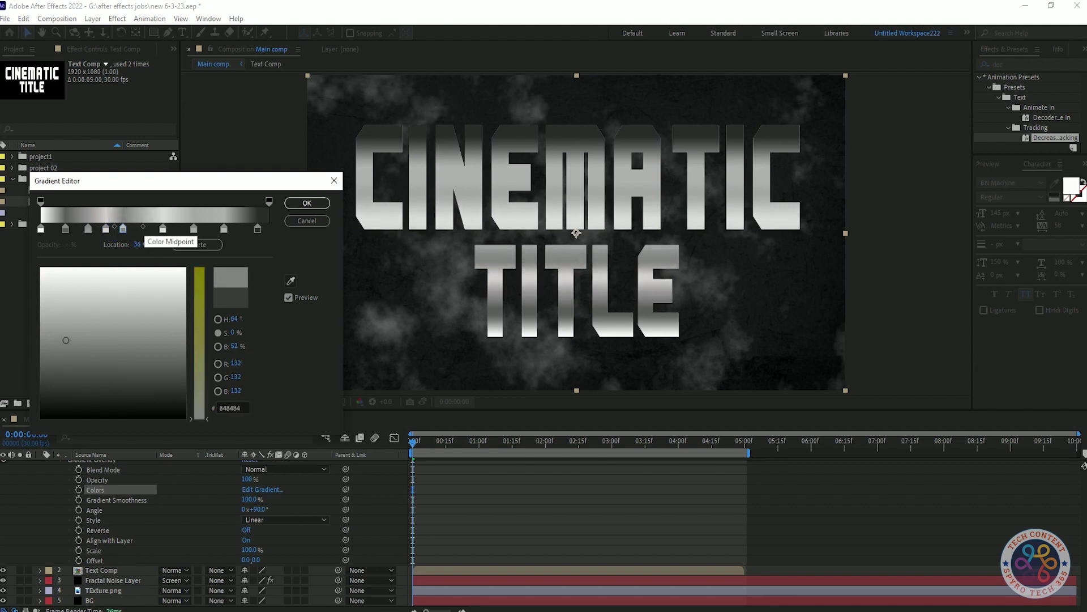
{"action": "left_click", "coordinate": [142, 228]}
{"action": "mouse_move", "coordinate": [41, 340]}
{"action": "left_mouse_down"}
{"action": "mouse_move", "coordinate": [126, 329]}
{"action": "mouse_move", "coordinate": [46, 325]}
{"action": "left_mouse_up"}
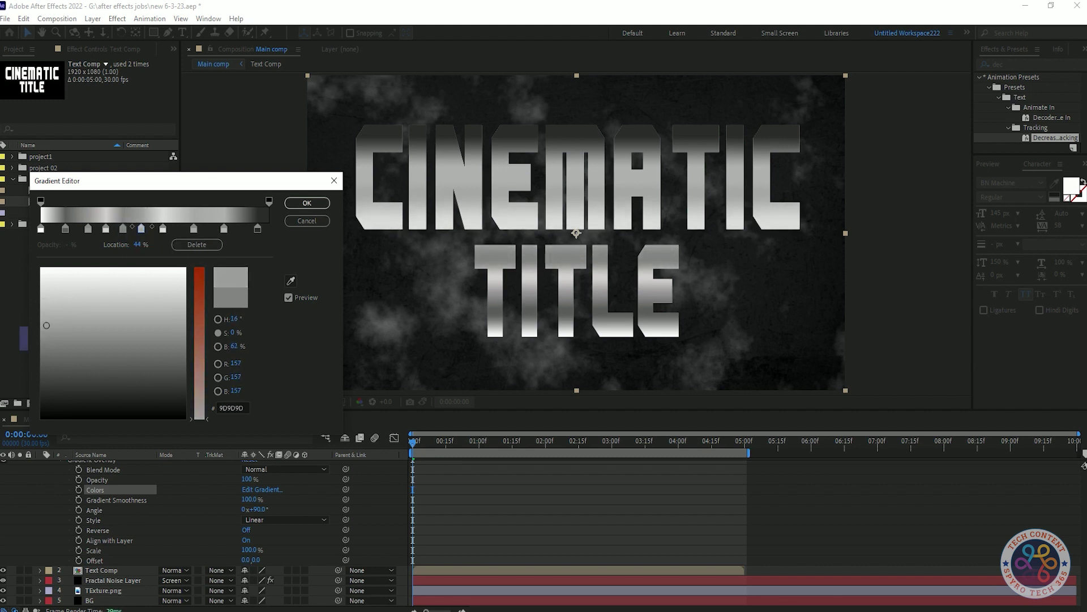
- Darken the 53.5% stop to 3C3C3C, and set the A8A8A8 stop to B6B6B6 at 65%
{"action": "left_click_drag", "start_coordinate": [40, 288], "coordinate": [118, 382]}
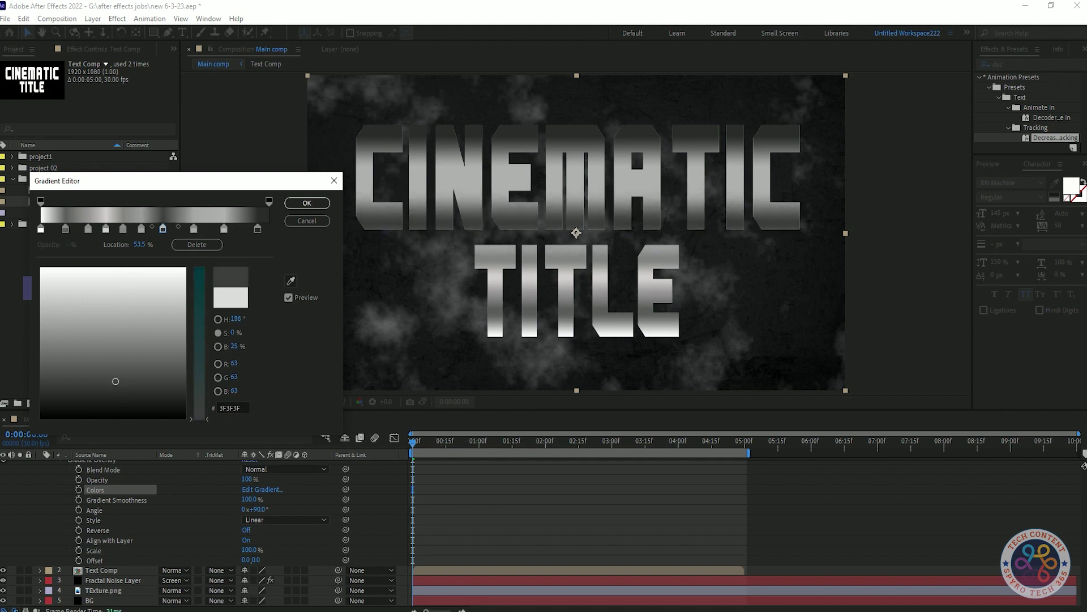
{"action": "left_click", "coordinate": [194, 229]}
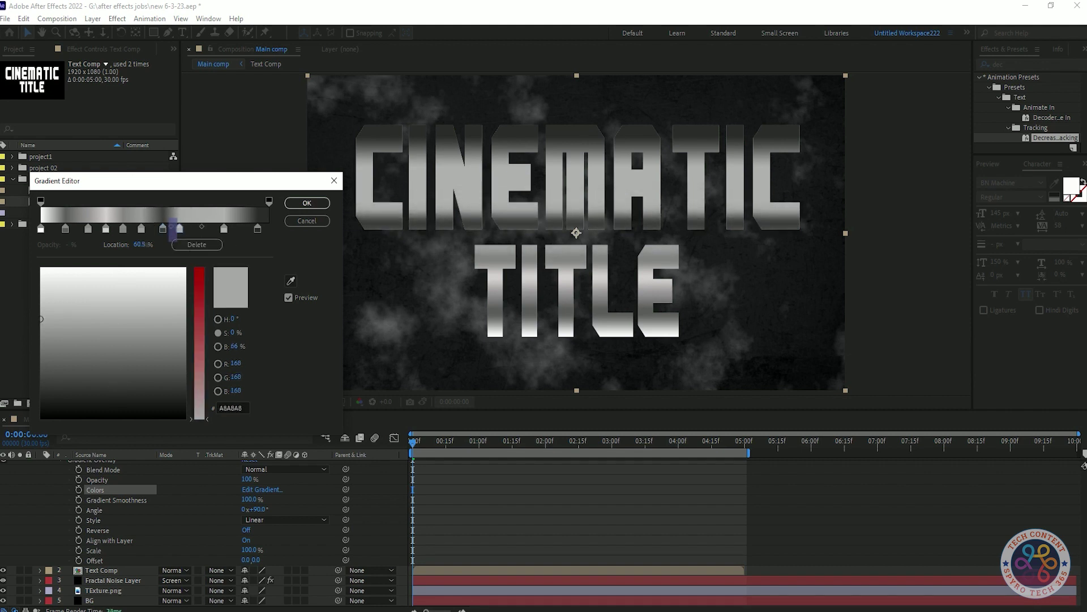
{"action": "mouse_move", "coordinate": [41, 319]}
{"action": "left_mouse_down"}
{"action": "mouse_move", "coordinate": [85, 283]}
{"action": "mouse_move", "coordinate": [176, 284]}
{"action": "mouse_move", "coordinate": [105, 282]}
{"action": "mouse_move", "coordinate": [112, 310]}
{"action": "left_mouse_up"}
{"action": "left_click_drag", "start_coordinate": [194, 229], "coordinate": [189, 229]}
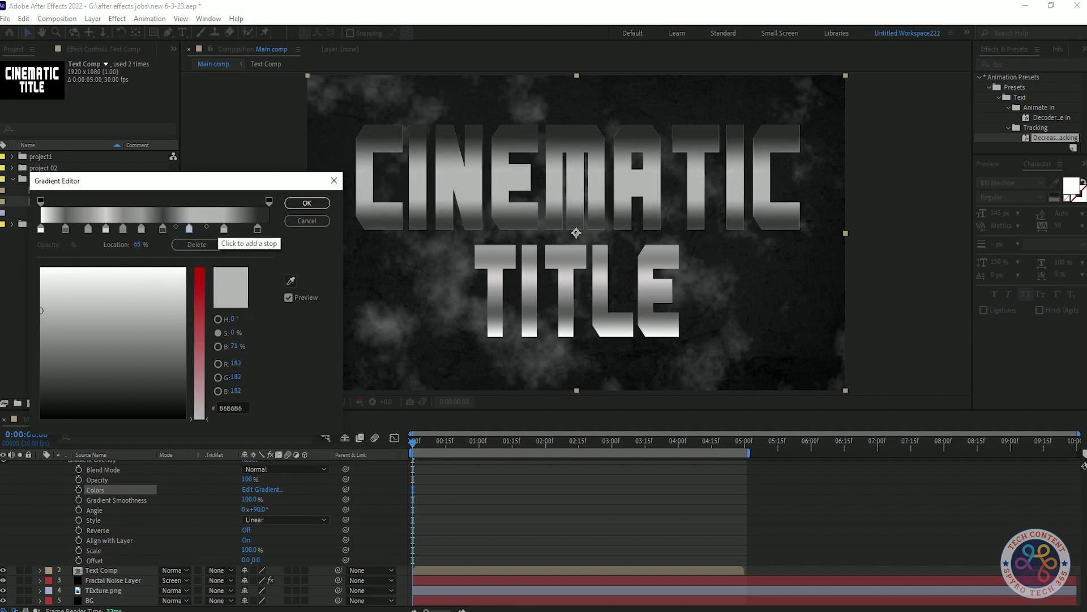
- Add a near-white stop just past the 65% stop, and shift the next stop toward the dark end and darken it to mid-grey
{"action": "left_click_drag", "start_coordinate": [41, 310], "coordinate": [54, 276]}
{"action": "left_click_drag", "start_coordinate": [224, 228], "coordinate": [231, 229]}
{"action": "left_click_drag", "start_coordinate": [41, 313], "coordinate": [112, 348]}
- Move the dark end stop to the gradient's far end and add an EBEBEB stop at 91%
{"action": "left_click_drag", "start_coordinate": [258, 228], "coordinate": [269, 228]}
{"action": "left_click", "coordinate": [249, 228]}
{"action": "left_click", "coordinate": [41, 348]}
{"action": "mouse_move", "coordinate": [41, 349]}
{"action": "left_mouse_down"}
{"action": "mouse_move", "coordinate": [59, 283]}
{"action": "mouse_move", "coordinate": [46, 329]}
{"action": "mouse_move", "coordinate": [179, 296]}
{"action": "mouse_move", "coordinate": [139, 271]}
{"action": "mouse_move", "coordinate": [43, 288]}
{"action": "mouse_move", "coordinate": [54, 278]}
{"action": "left_mouse_up"}
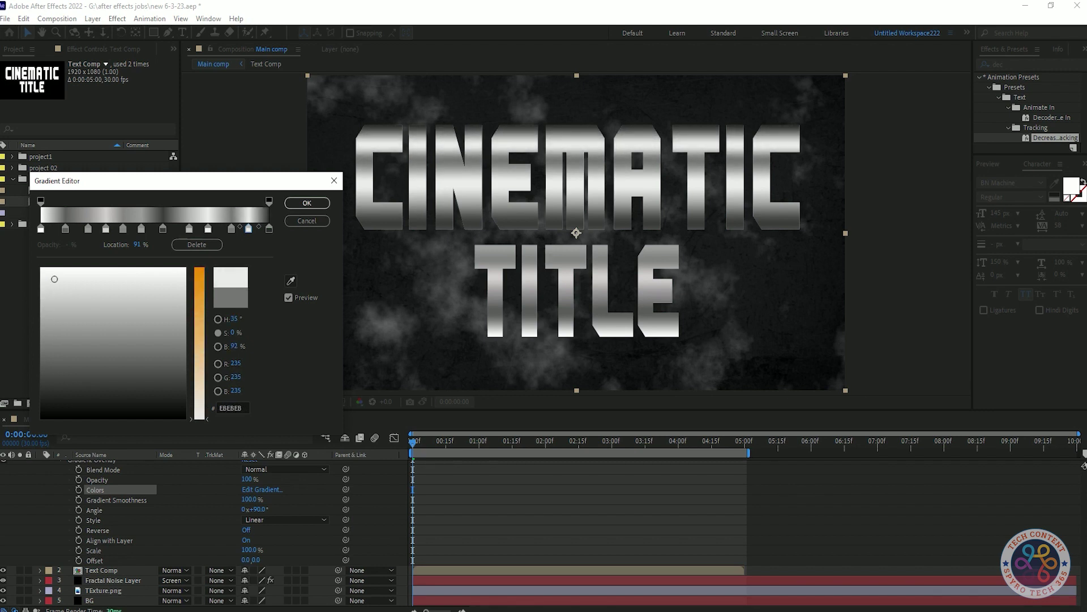
- Shift the gradient's dark end stop to 99% and lighten it to 686868
{"action": "left_click_drag", "start_coordinate": [269, 228], "coordinate": [266, 228]}
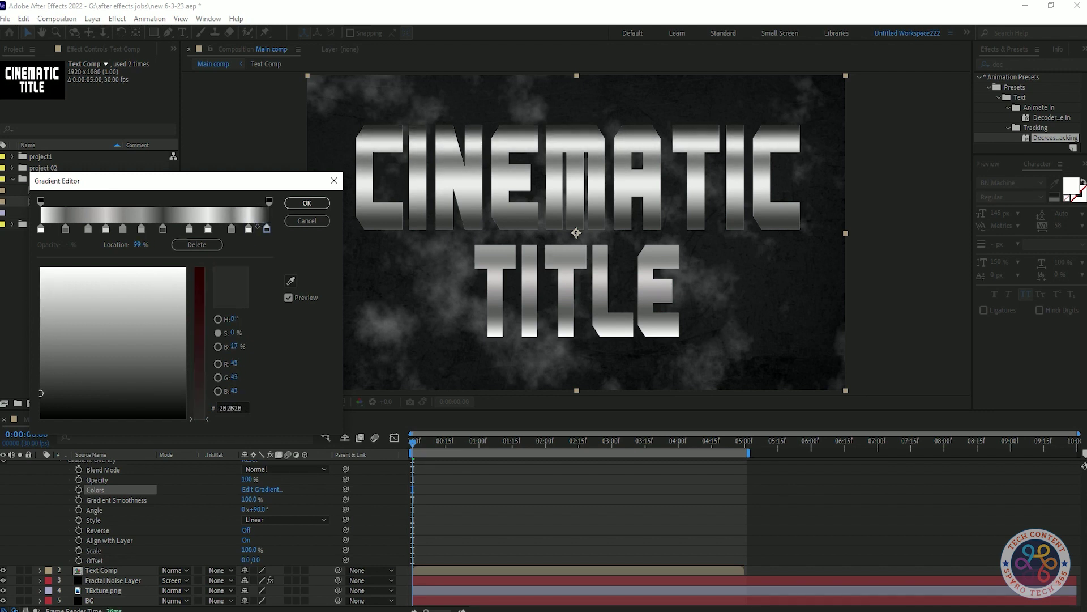
{"action": "mouse_move", "coordinate": [113, 286]}
{"action": "left_mouse_down"}
{"action": "mouse_move", "coordinate": [134, 279]}
{"action": "mouse_move", "coordinate": [44, 368]}
{"action": "mouse_move", "coordinate": [73, 378]}
{"action": "left_mouse_up"}
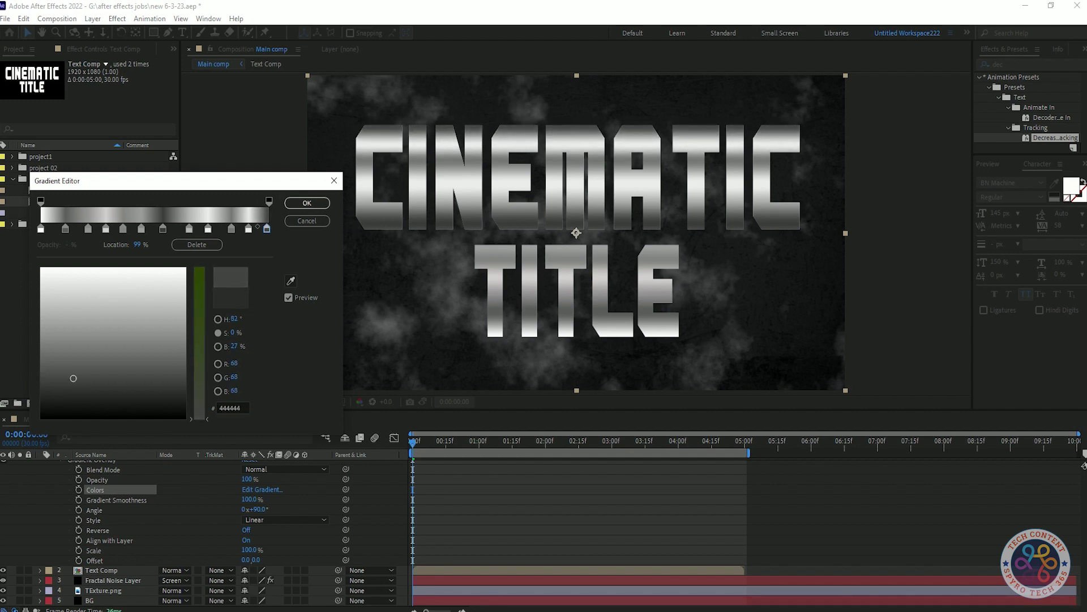
{"action": "mouse_move", "coordinate": [73, 379]}
{"action": "left_mouse_down"}
{"action": "mouse_move", "coordinate": [44, 375]}
{"action": "mouse_move", "coordinate": [103, 374]}
{"action": "mouse_move", "coordinate": [112, 357]}
{"action": "mouse_move", "coordinate": [42, 359]}
{"action": "mouse_move", "coordinate": [69, 356]}
{"action": "left_mouse_up"}
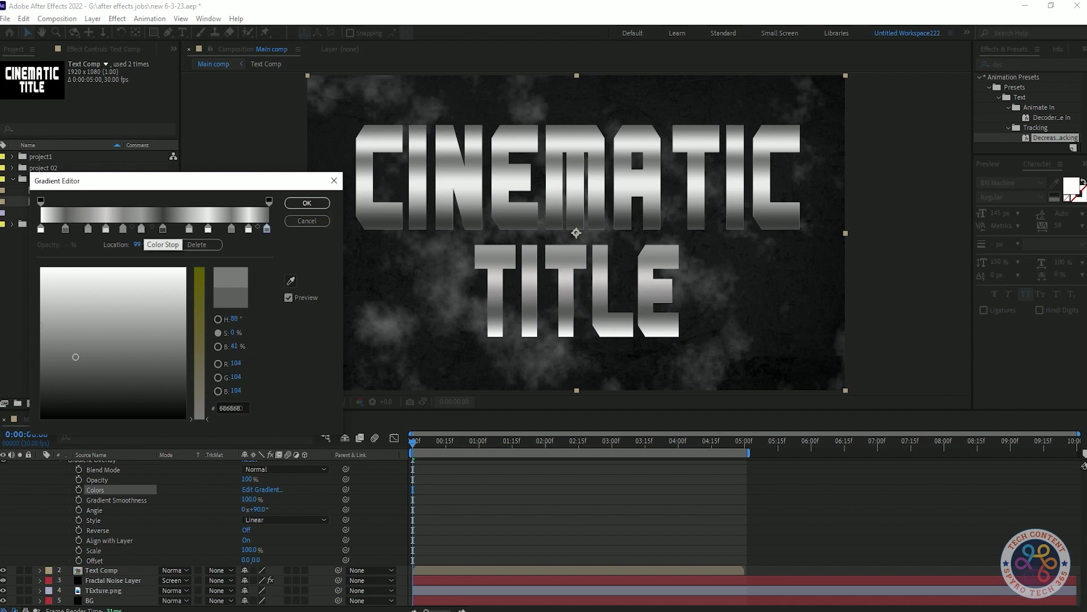
- Set the 44% stop to A9A9A9 and shift it slightly toward the dark 53.5% stop
{"action": "left_click", "coordinate": [141, 229]}
{"action": "mouse_move", "coordinate": [41, 325]}
{"action": "left_mouse_down"}
{"action": "mouse_move", "coordinate": [49, 359]}
{"action": "mouse_move", "coordinate": [47, 318]}
{"action": "left_mouse_up"}
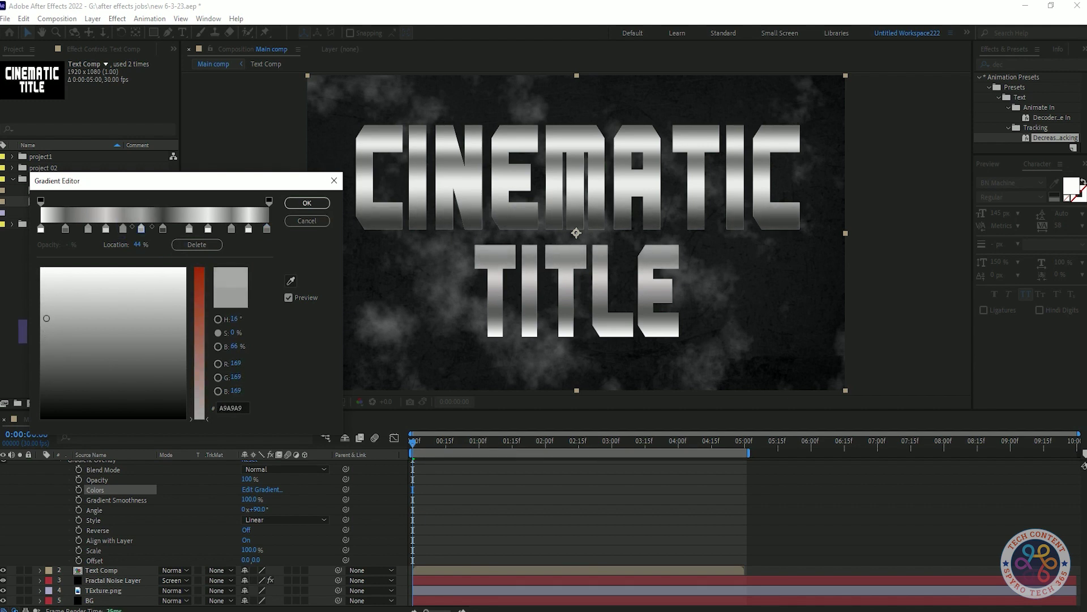
{"action": "mouse_move", "coordinate": [141, 229]}
{"action": "left_mouse_down"}
{"action": "mouse_move", "coordinate": [128, 229]}
{"action": "mouse_move", "coordinate": [156, 229]}
{"action": "left_mouse_up"}
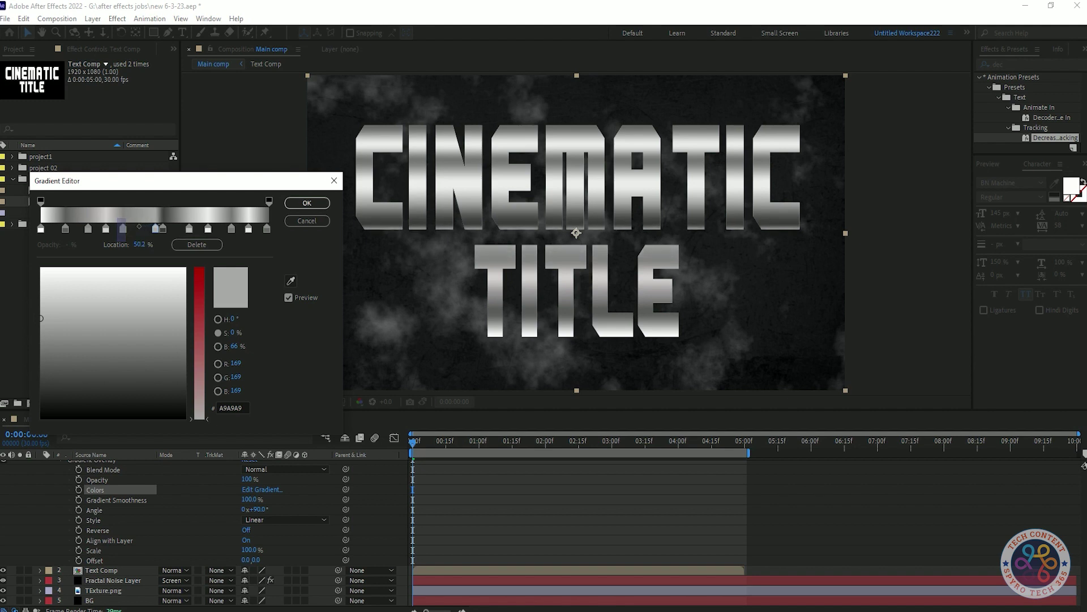
{"action": "left_click", "coordinate": [134, 227]}
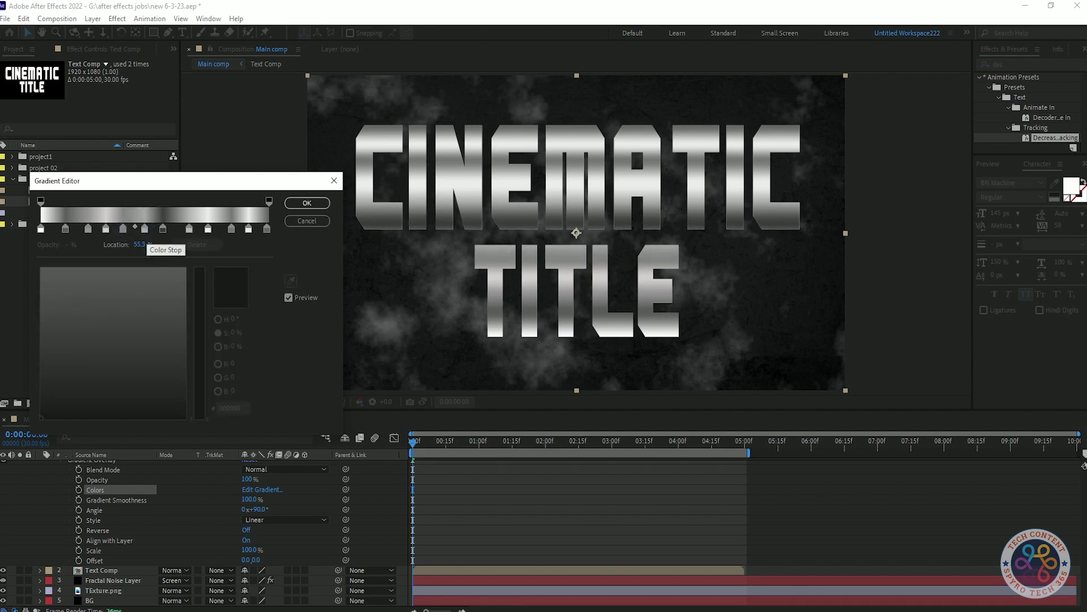
- Lighten the 65% stop to ECECEC and apply the edited gradient
{"action": "left_click", "coordinate": [163, 229]}
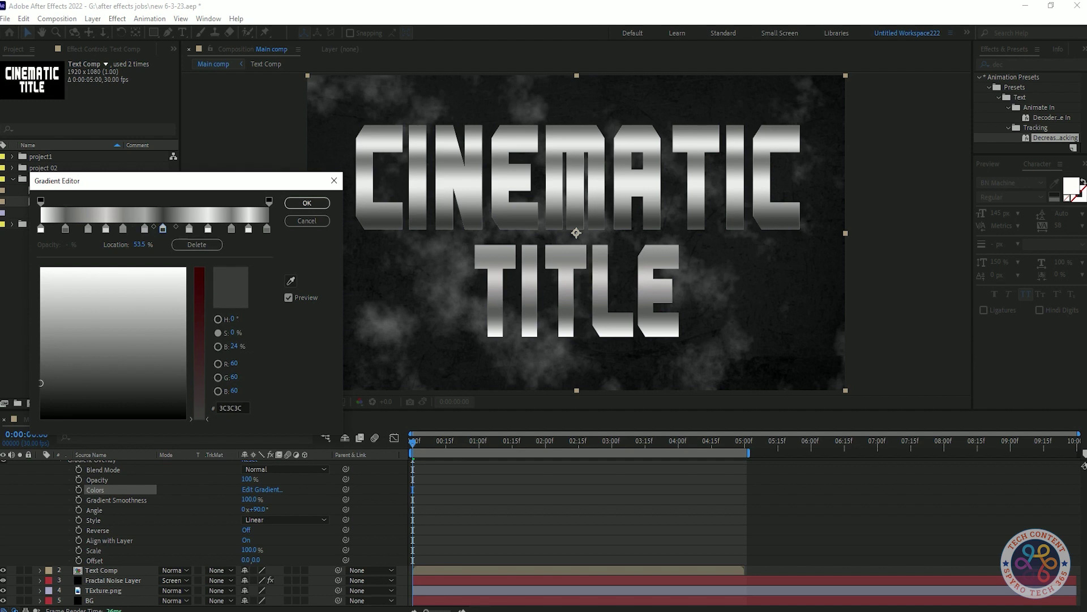
{"action": "left_click", "coordinate": [189, 228]}
{"action": "left_click_drag", "start_coordinate": [48, 297], "coordinate": [66, 278]}
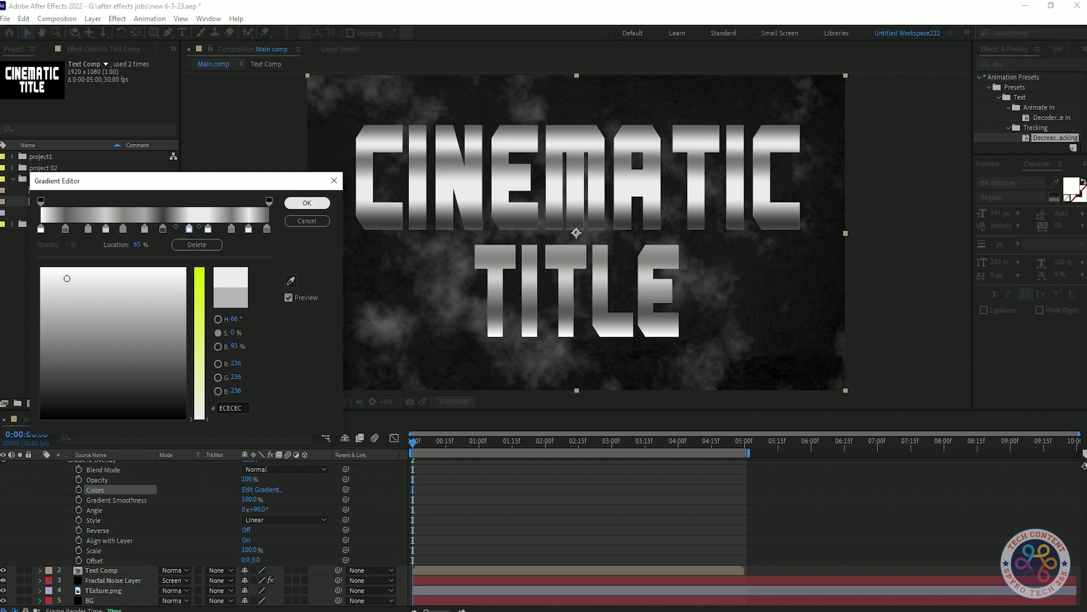
{"action": "left_click", "coordinate": [307, 203]}
- Collapse the top Text Comp layer's properties and save the project
{"action": "scroll", "coordinate": [201, 478], "scroll_direction": "up", "scroll_amount": 3}
{"action": "left_click", "coordinate": [40, 465]}
{"action": "key", "text": "ctrl+d"}
{"action": "key", "text": "ctrl+z"}
{"action": "key", "text": "ctrl+s"}
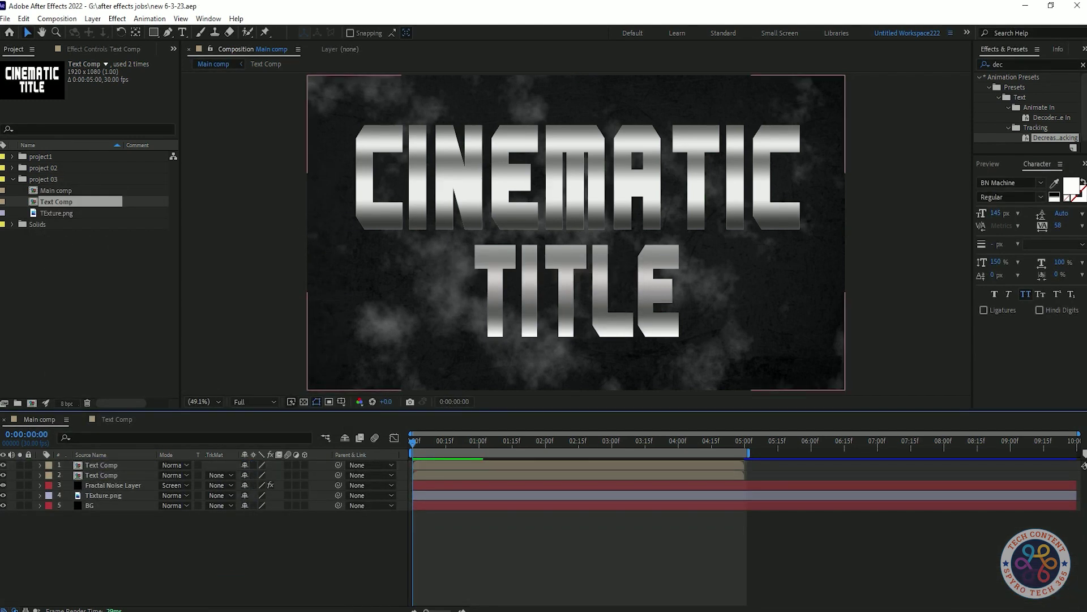
- Place TExture.png between the two Text Comp layers, fit it to the composition and hide the lower Text Comp
{"action": "left_click_drag", "start_coordinate": [52, 213], "coordinate": [128, 471]}
{"action": "right_click", "coordinate": [129, 473]}
{"action": "mouse_move", "coordinate": [170, 199]}
{"action": "left_click", "coordinate": [323, 342]}
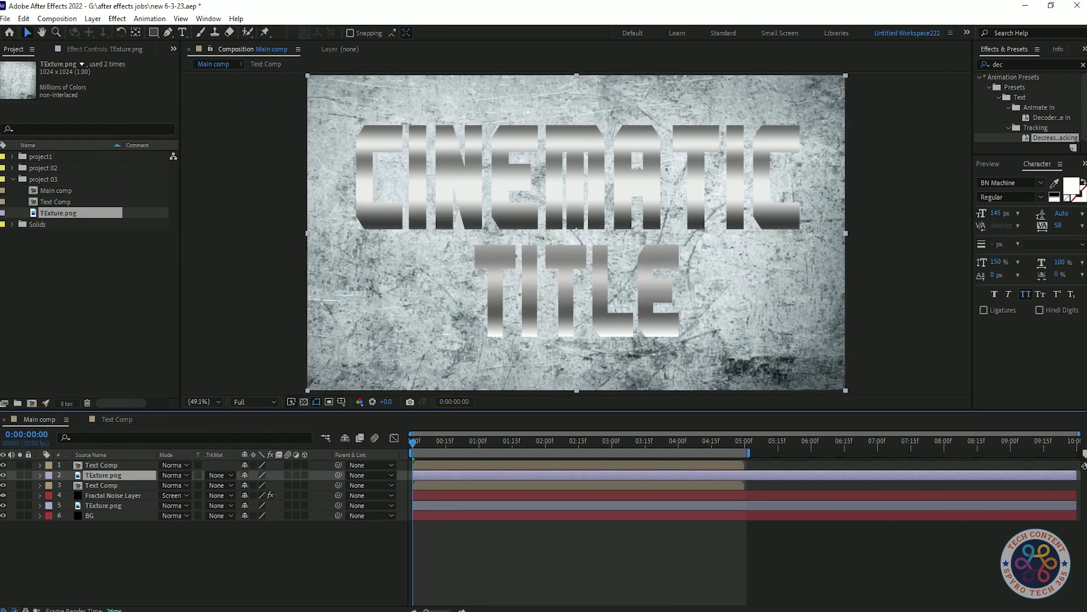
{"action": "left_click", "coordinate": [255, 558]}
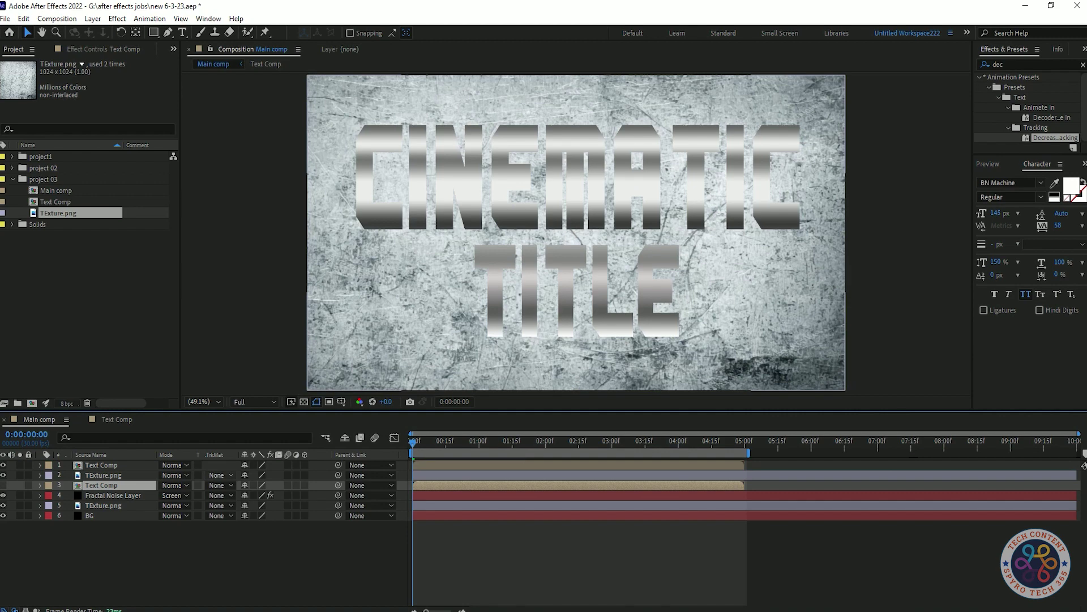
- Use the top Text Comp as the alpha matte for the TExture.png layer beneath it
{"action": "left_click", "coordinate": [221, 476]}
{"action": "left_click", "coordinate": [241, 498]}
{"action": "left_click", "coordinate": [185, 555]}
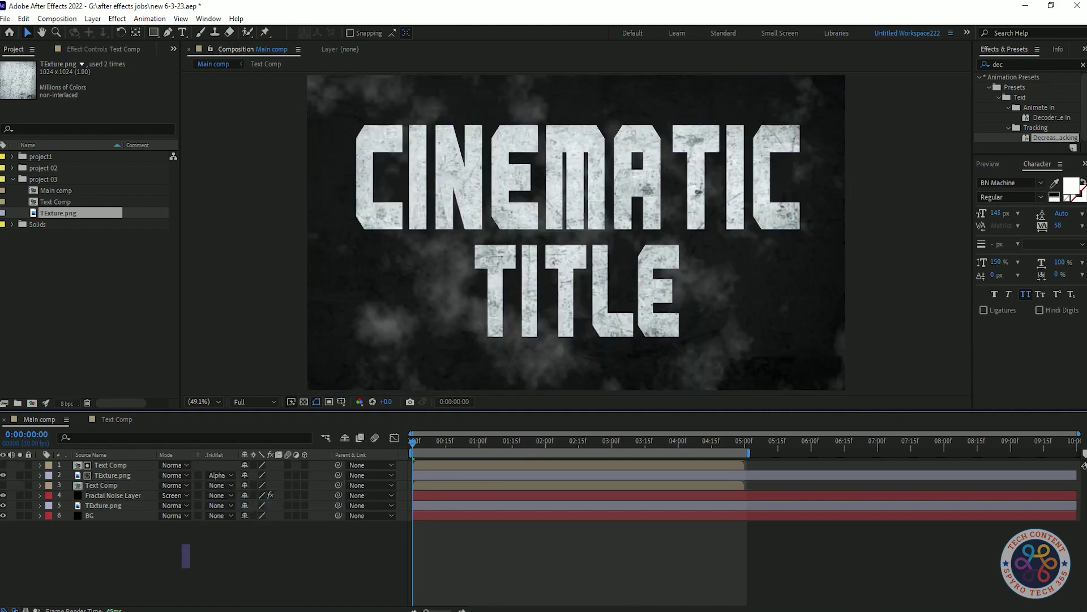
{"action": "left_click", "coordinate": [114, 465]}
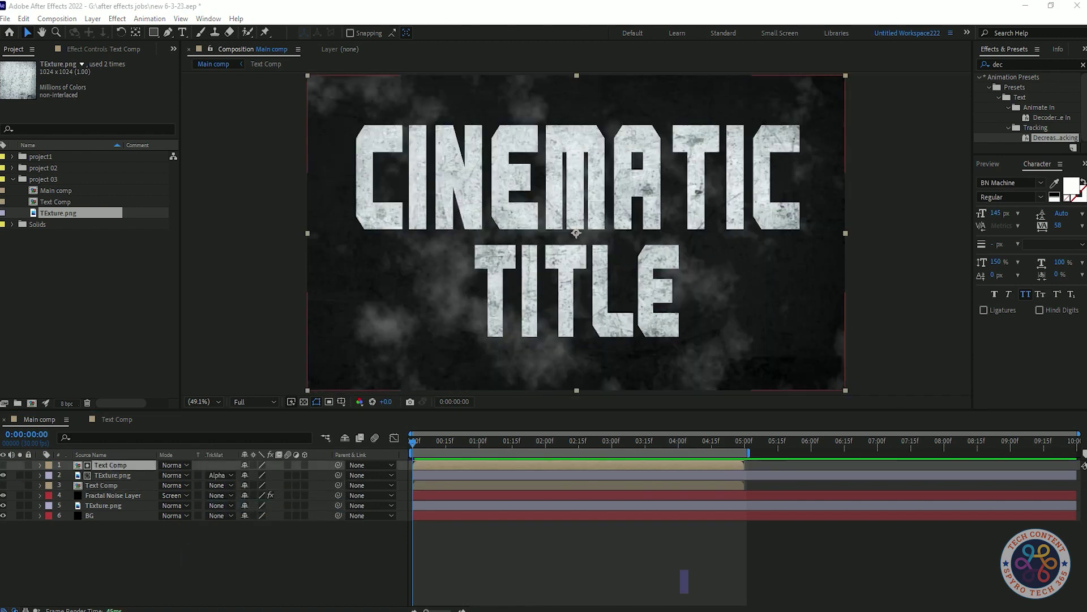
- Set the matted TExture.png layer's blend mode to Hard Light
{"action": "left_click", "coordinate": [113, 476]}
{"action": "left_click", "coordinate": [180, 476]}
{"action": "left_click", "coordinate": [155, 547]}
{"action": "left_click", "coordinate": [183, 475]}
{"action": "left_click", "coordinate": [220, 344]}
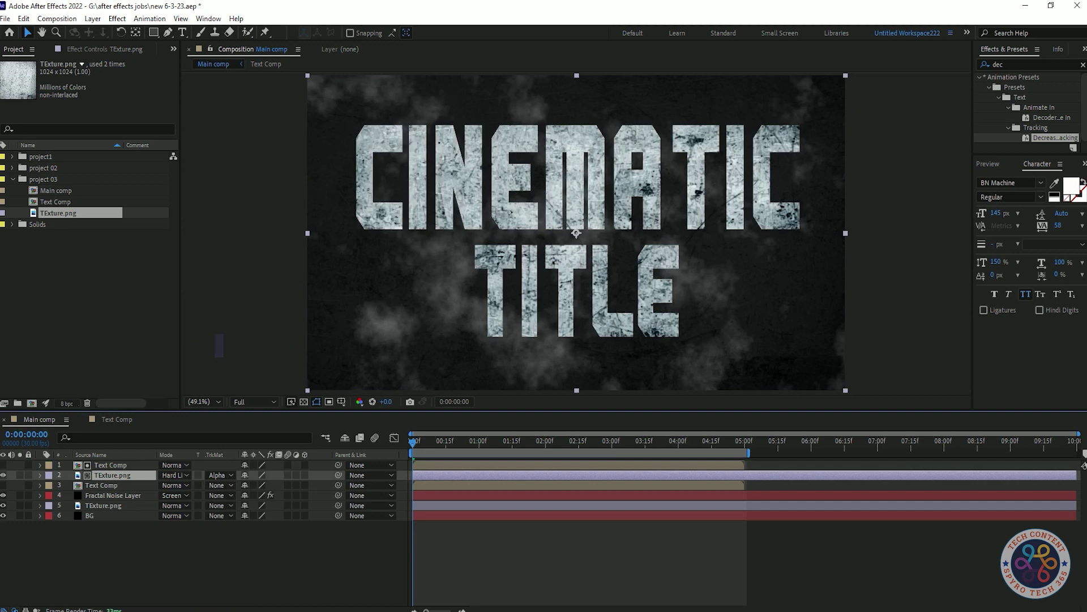
- Try other blend modes on the matted texture, including Soft Light, Screen, Normal and Hard Mix, and select Overlay
{"action": "left_click", "coordinate": [175, 475]}
{"action": "left_click", "coordinate": [218, 328]}
{"action": "left_click", "coordinate": [175, 475]}
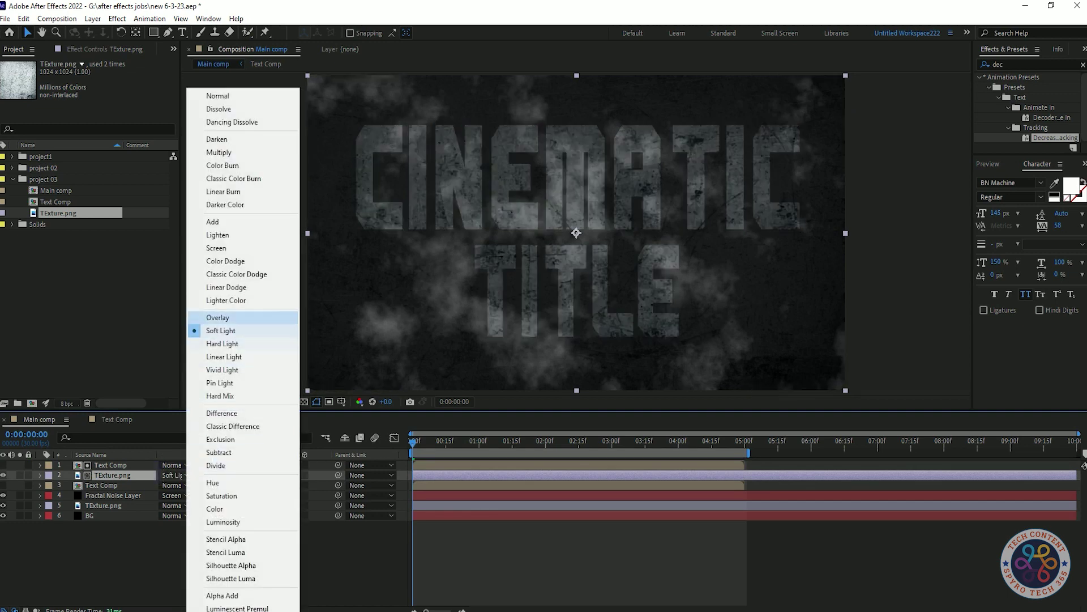
{"action": "left_click", "coordinate": [223, 247]}
{"action": "left_click", "coordinate": [176, 476]}
{"action": "left_click", "coordinate": [218, 95]}
{"action": "left_click", "coordinate": [176, 475]}
{"action": "left_click", "coordinate": [219, 383]}
{"action": "left_click", "coordinate": [176, 475]}
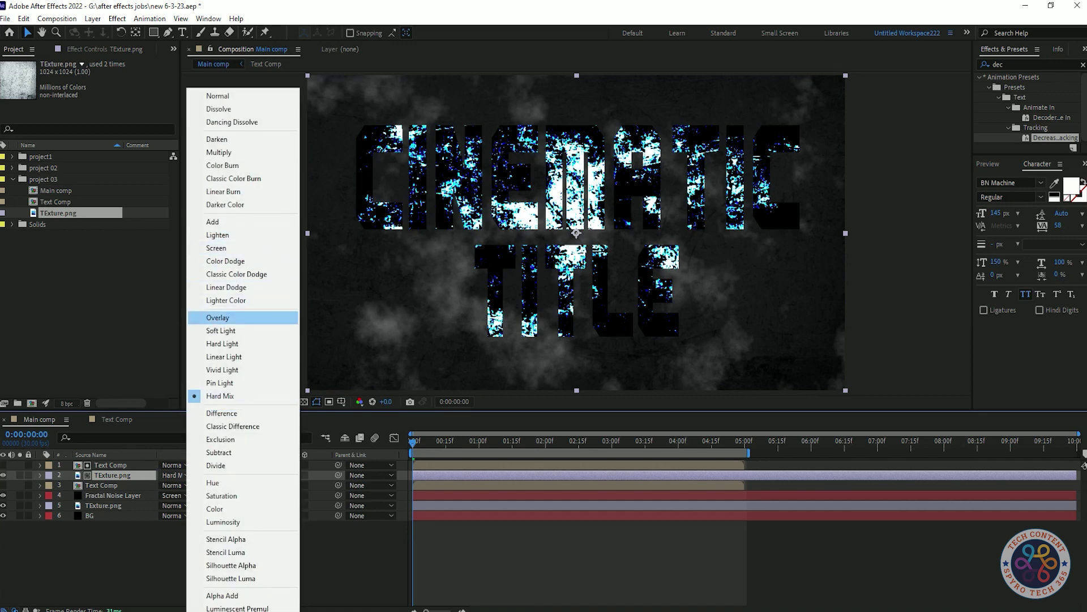
{"action": "left_click", "coordinate": [218, 317]}
- Show the matted texture layer's opacity and preview the title animation
{"action": "key", "text": "t"}
{"action": "left_click", "coordinate": [399, 464]}
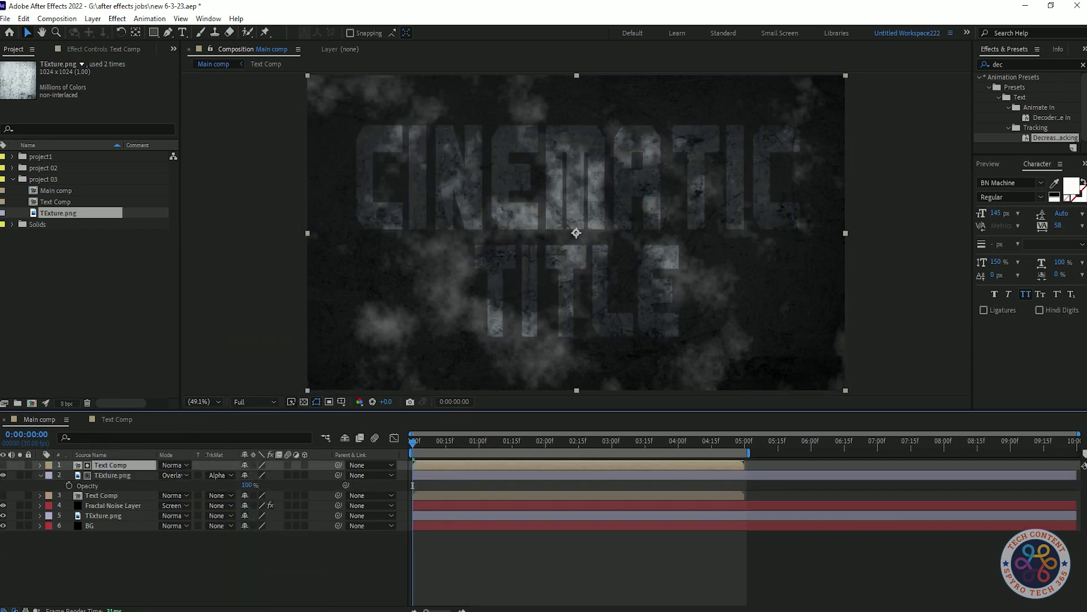
{"action": "left_click", "coordinate": [113, 475]}
{"action": "key", "text": "space"}
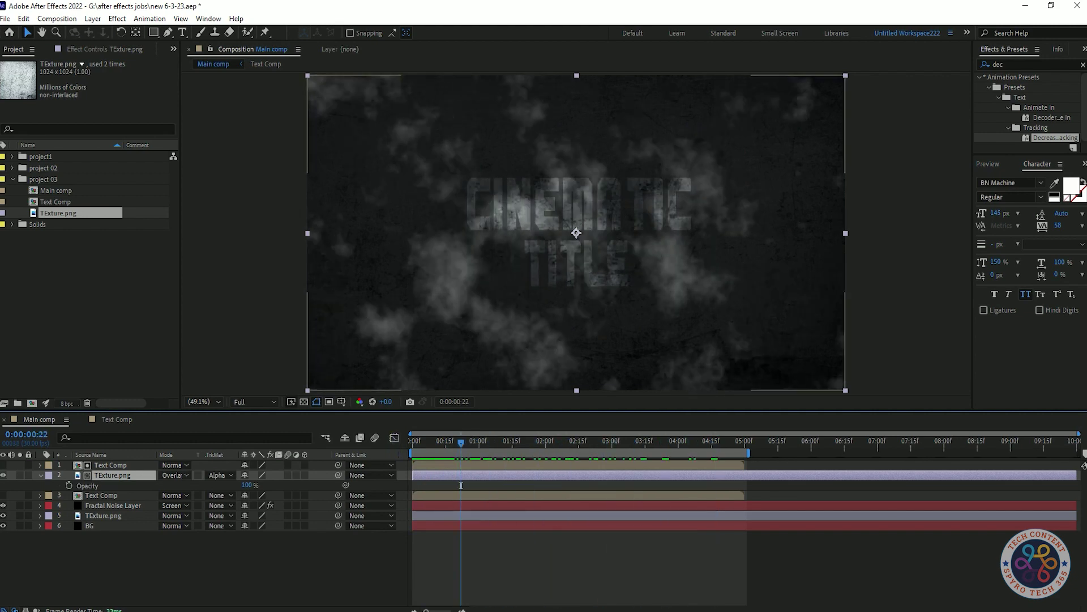
- Show the top Text Comp's opacity and return the matted texture's blend mode to Normal
{"action": "key", "text": "t"}
{"action": "left_click", "coordinate": [174, 485]}
{"action": "left_click", "coordinate": [215, 92]}
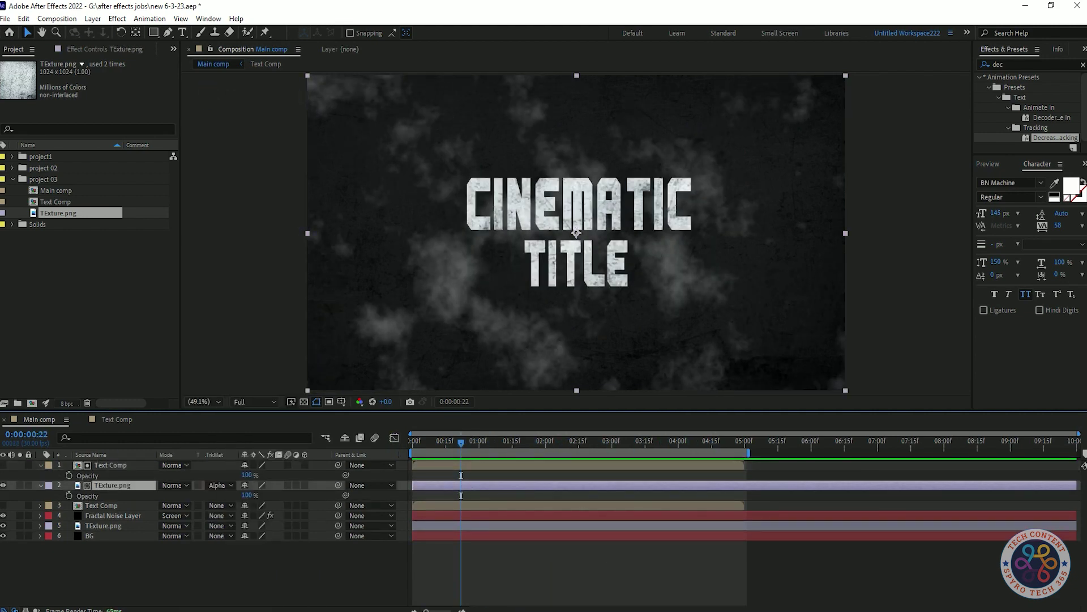
- Compare Darken, Soft Light and Stencil Alpha on the matted texture at the first frame, and set its blend mode to Overlay
{"action": "key", "text": "Home"}
{"action": "left_click", "coordinate": [174, 486]}
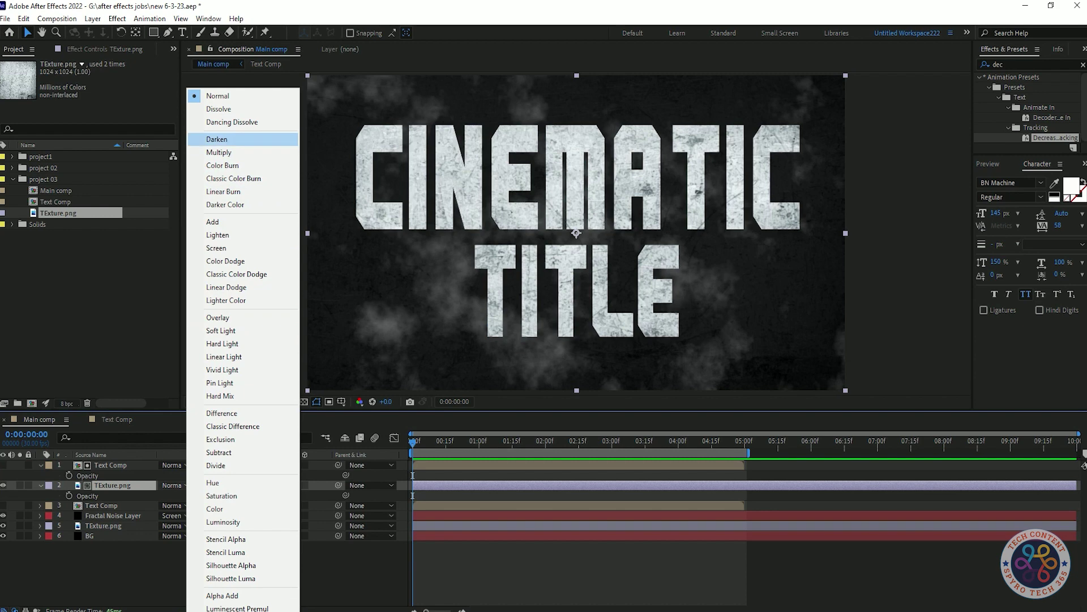
{"action": "left_click", "coordinate": [217, 139]}
{"action": "left_click", "coordinate": [174, 485]}
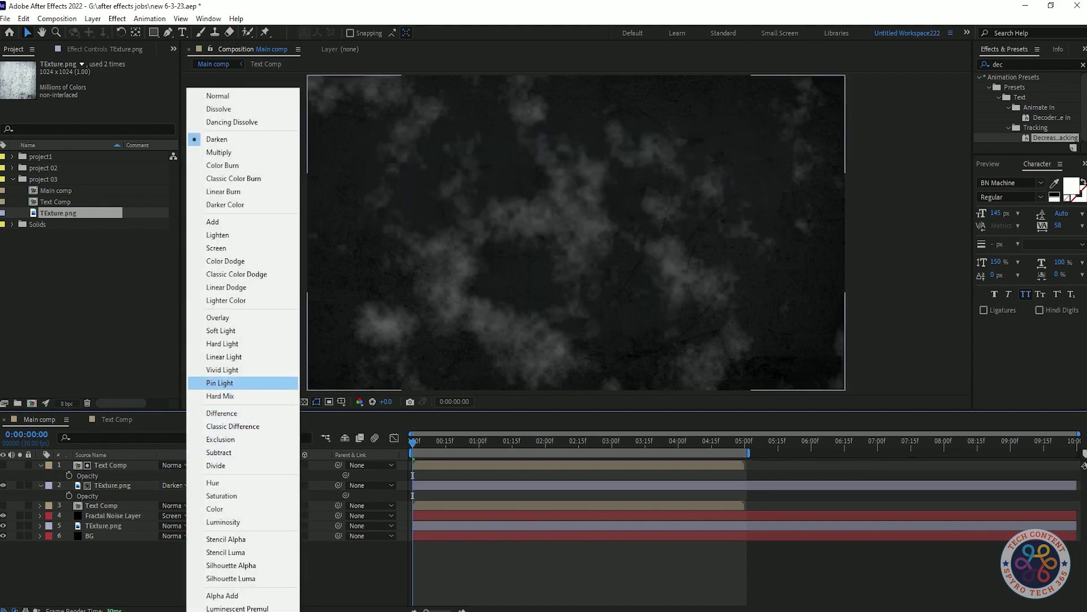
{"action": "left_click", "coordinate": [221, 330]}
{"action": "left_click", "coordinate": [174, 486]}
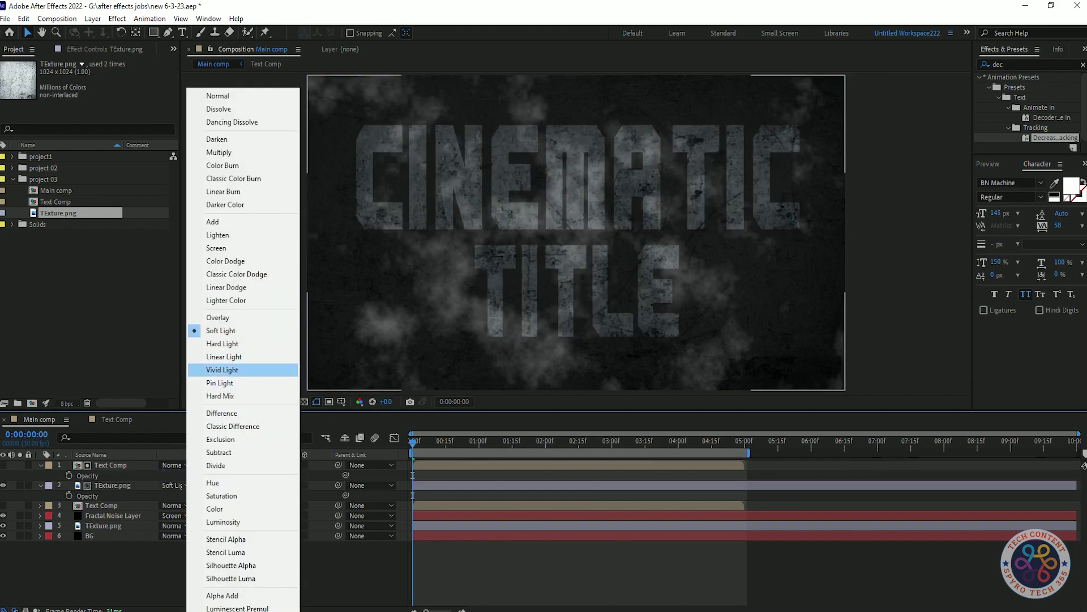
{"action": "left_click", "coordinate": [226, 539]}
{"action": "left_click", "coordinate": [174, 486]}
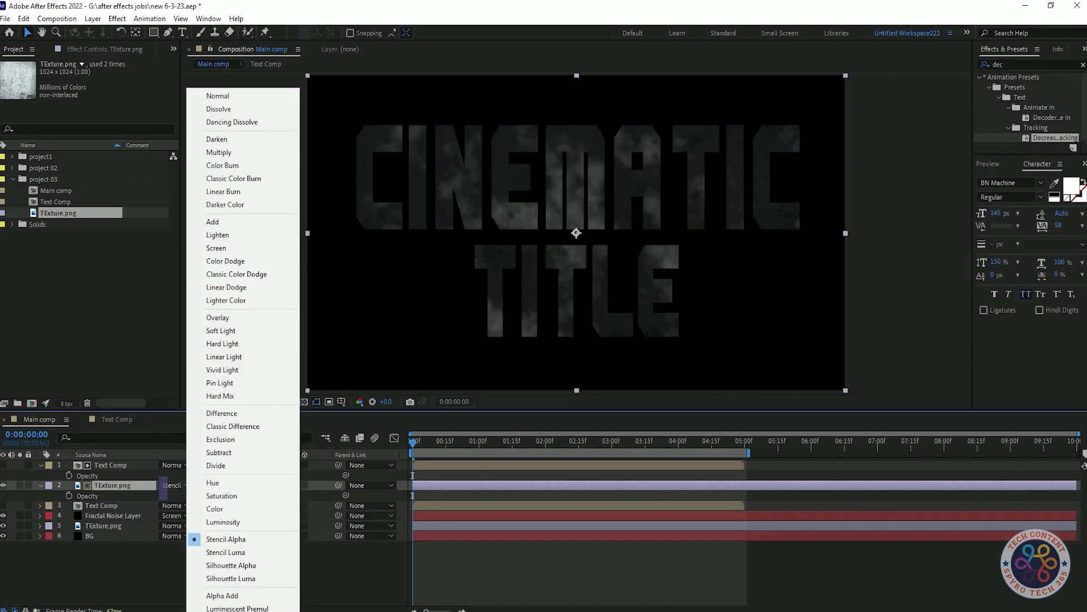
{"action": "left_click", "coordinate": [222, 344]}
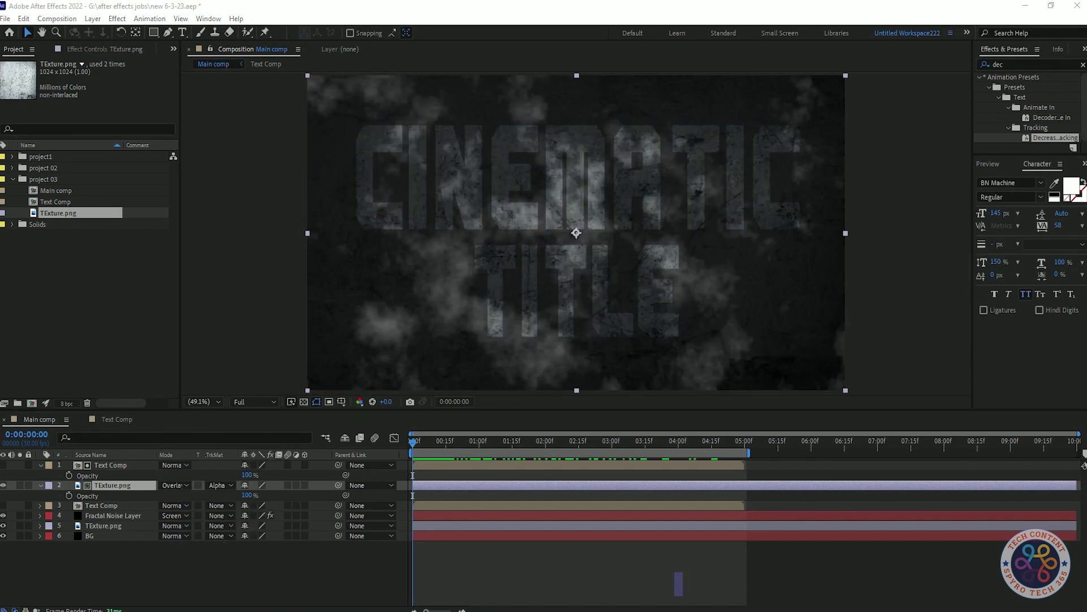
- Set the Fractal Noise brightness on the Fractal Noise Layer to -40
{"action": "left_click", "coordinate": [105, 465]}
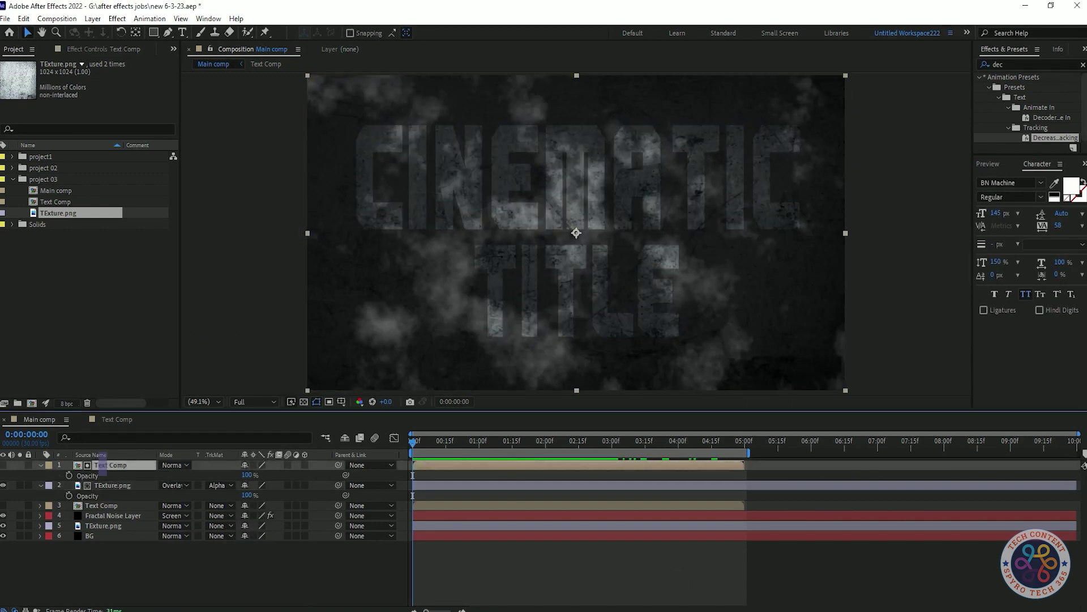
{"action": "left_click", "coordinate": [93, 506]}
{"action": "left_click", "coordinate": [92, 516]}
{"action": "left_click", "coordinate": [91, 525]}
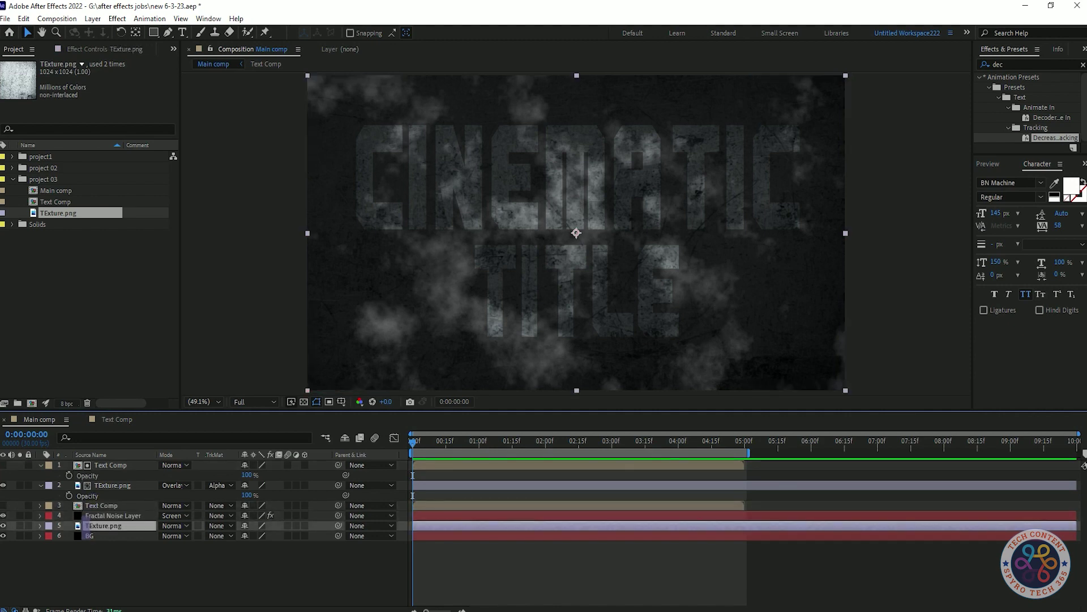
{"action": "left_click", "coordinate": [99, 516]}
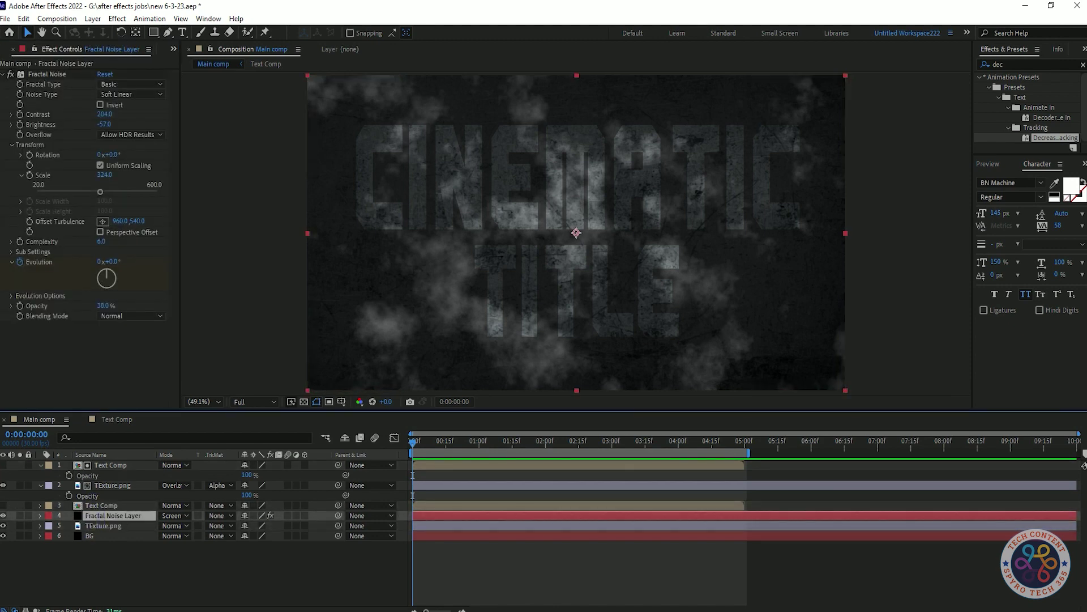
{"action": "mouse_move", "coordinate": [104, 124]}
{"action": "left_mouse_down"}
{"action": "mouse_move", "coordinate": [146, 124]}
{"action": "mouse_move", "coordinate": [106, 124]}
{"action": "left_mouse_up"}
- Try an opacity of 10% on the background texture layer and undo it
{"action": "left_click", "coordinate": [103, 526]}
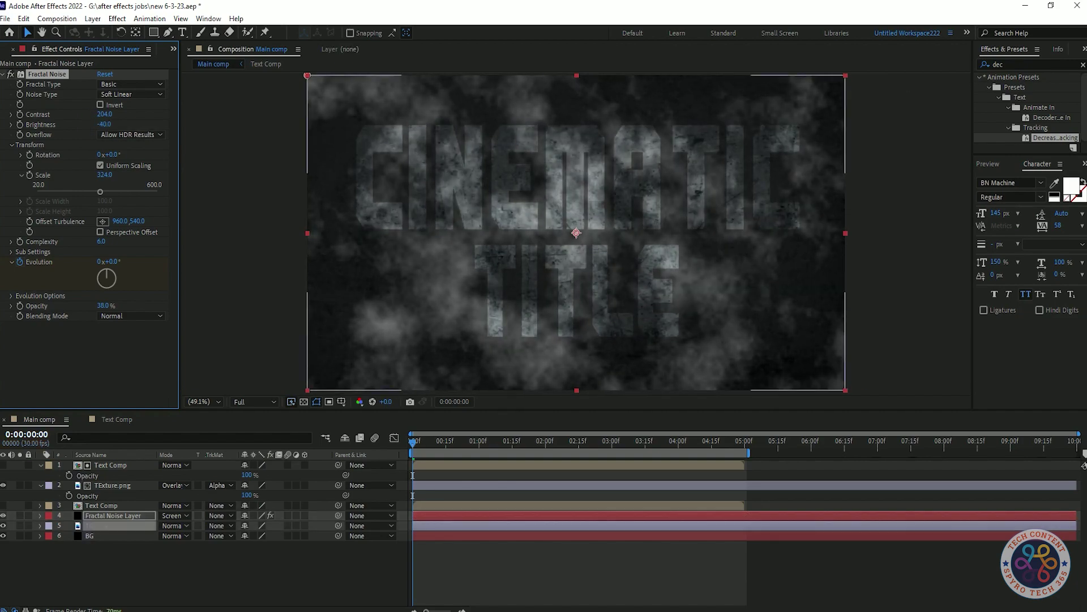
{"action": "key", "text": "t"}
{"action": "mouse_move", "coordinate": [245, 535]}
{"action": "left_mouse_down"}
{"action": "mouse_move", "coordinate": [266, 535]}
{"action": "mouse_move", "coordinate": [245, 535]}
{"action": "left_mouse_up"}
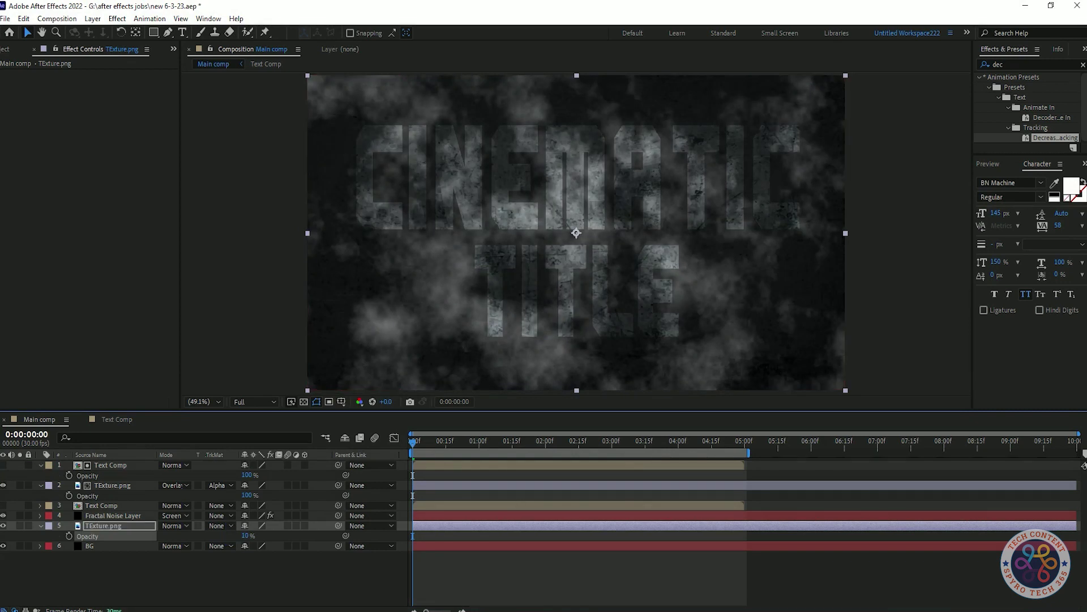
{"action": "key", "text": "ctrl+z"}
{"action": "key", "text": "ctrl+z"}
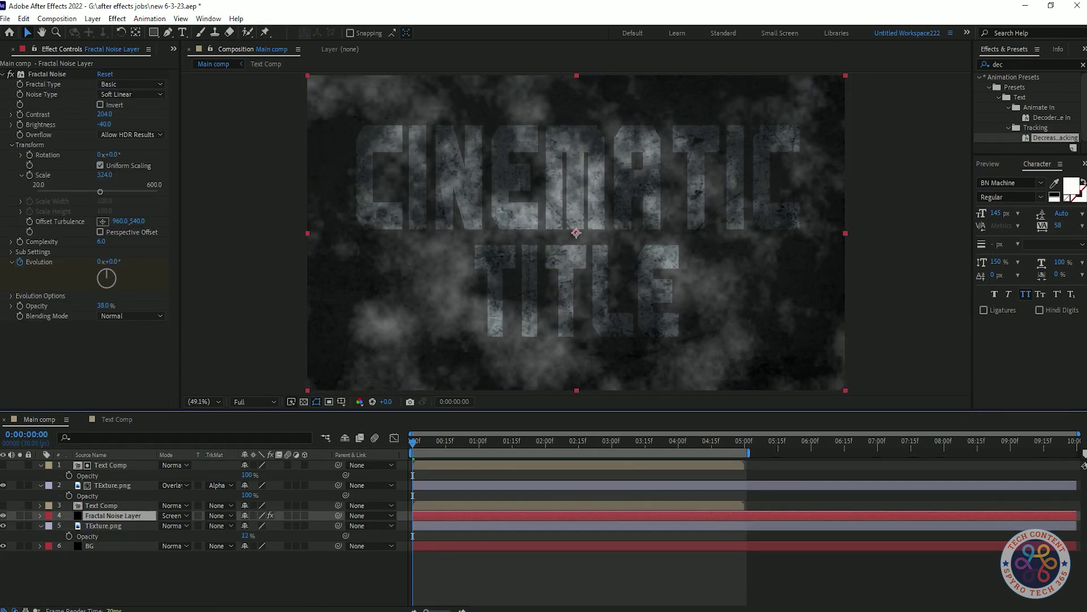
- Invert the fractal noise and set its contrast to 165
{"action": "left_click", "coordinate": [104, 114]}
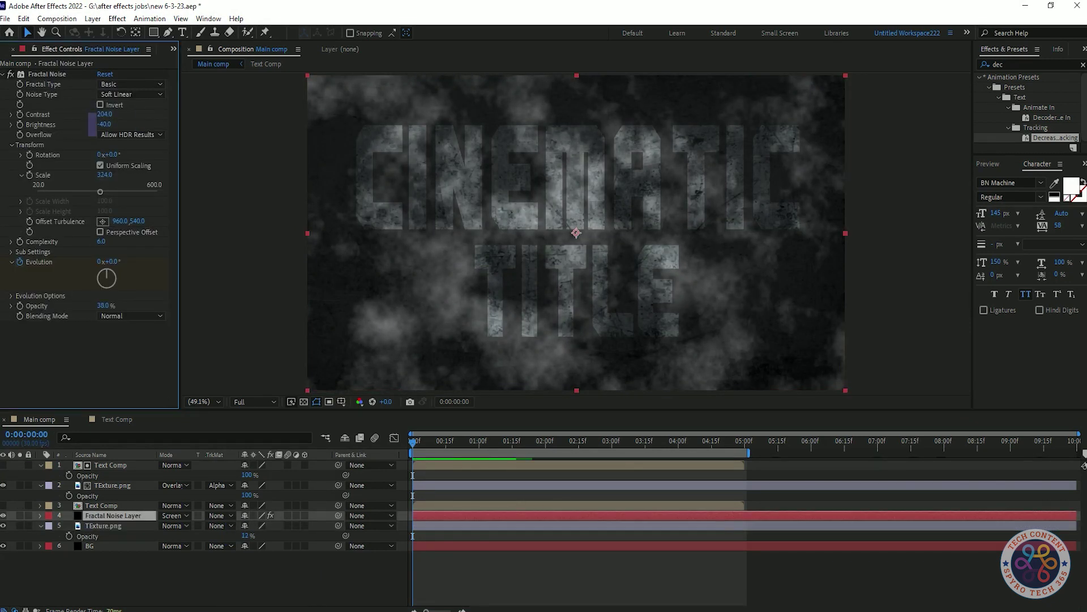
{"action": "key", "text": "ctrl+z"}
{"action": "key", "text": "ctrl+z"}
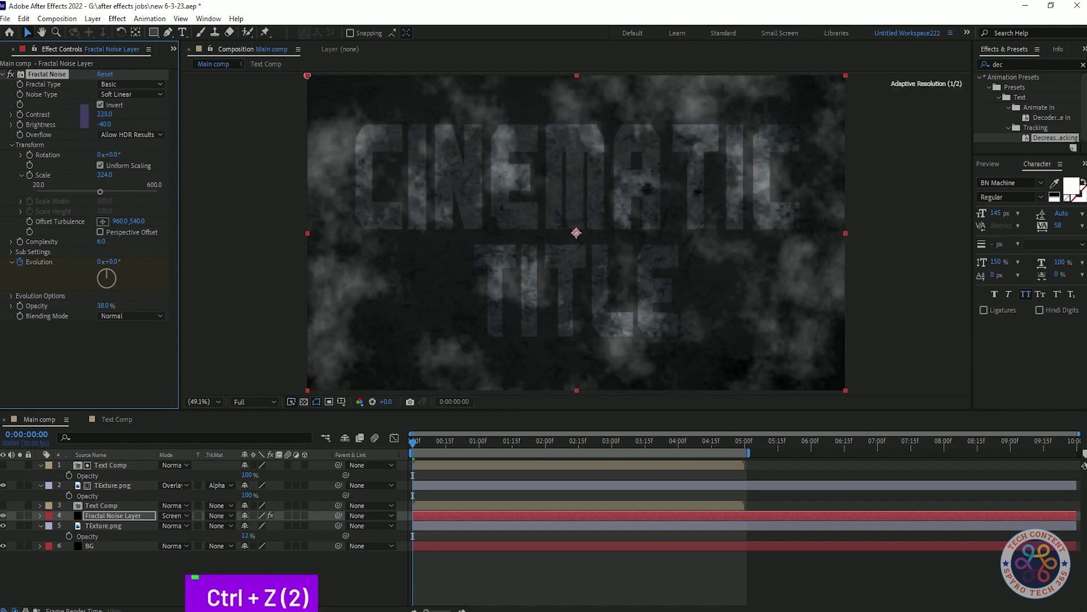
{"action": "key", "text": "ctrl+z"}
{"action": "key", "text": "ctrl+z"}
{"action": "key", "text": "ctrl+z"}
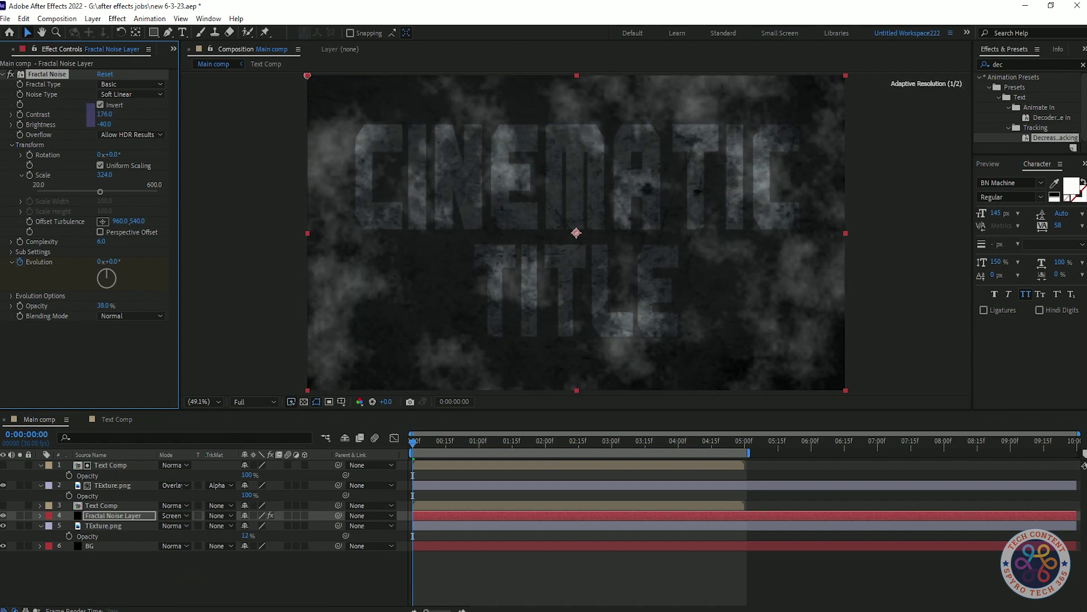
- Try a fractal noise brightness of about -31, preview the animation, and undo the brightness change
{"action": "left_click_drag", "start_coordinate": [103, 125], "coordinate": [113, 125]}
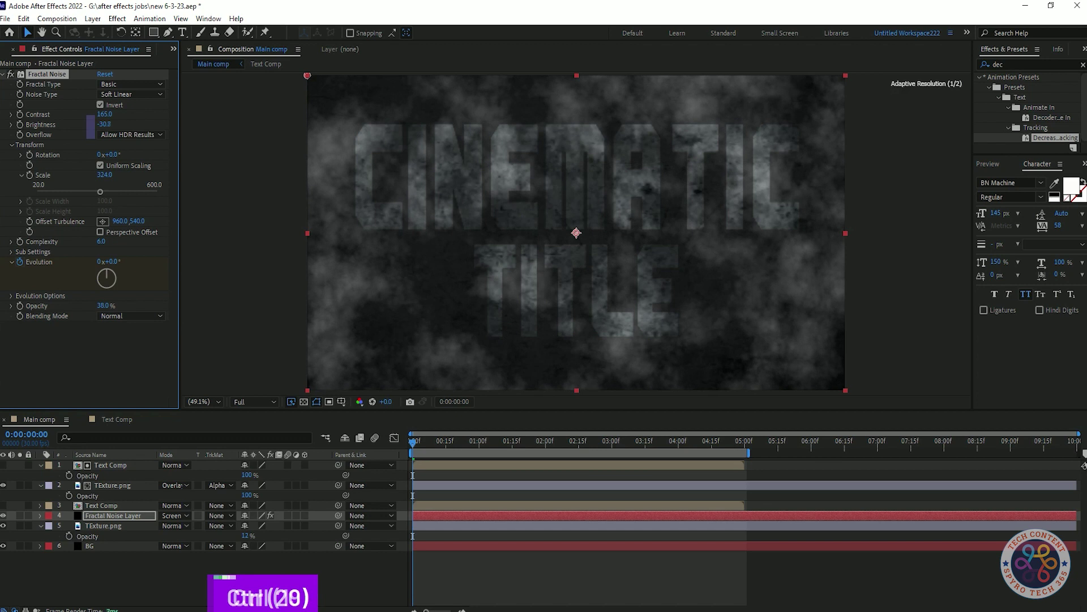
{"action": "key", "text": "space"}
{"action": "key", "text": "space"}
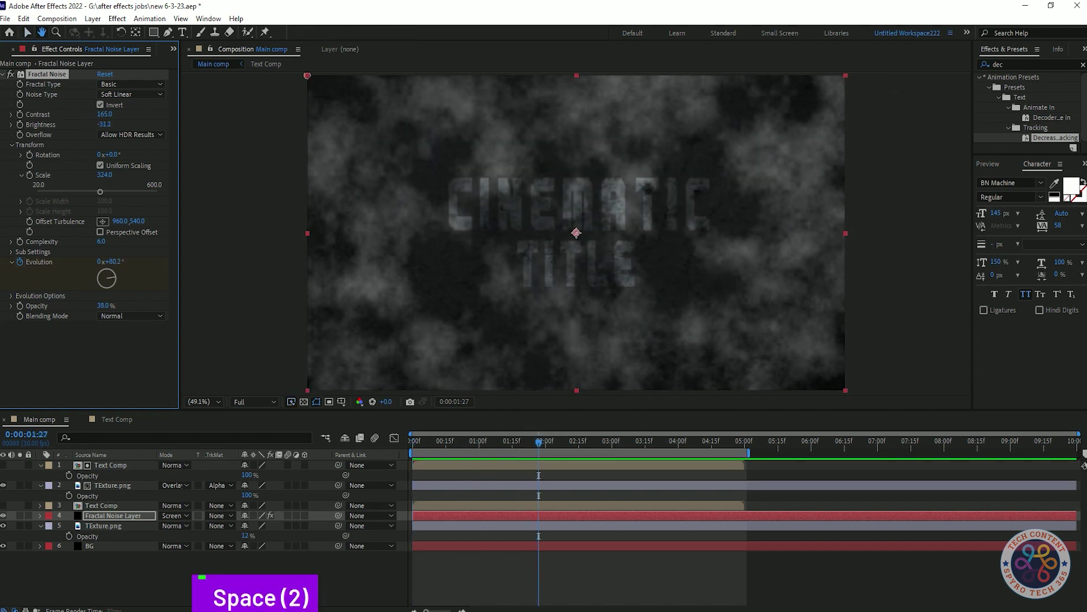
{"action": "key", "text": "ctrl+z"}
{"action": "key", "text": "space"}
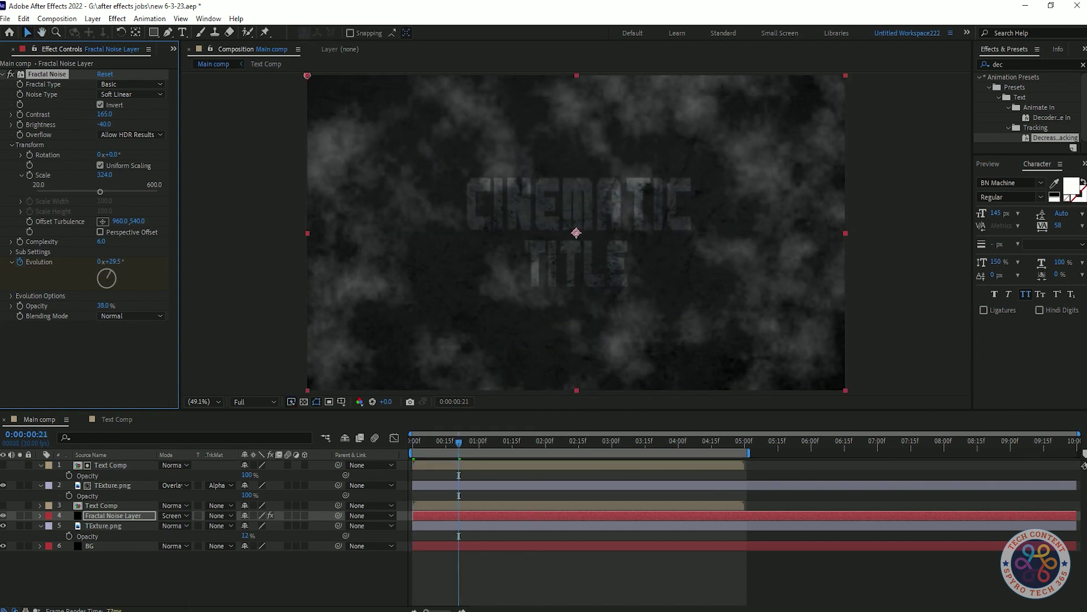
- Set the background texture's opacity to 10% and the matted texture's blend mode to Soft Light
{"action": "left_click", "coordinate": [121, 527]}
{"action": "key", "text": "Return"}
{"action": "left_click", "coordinate": [172, 484]}
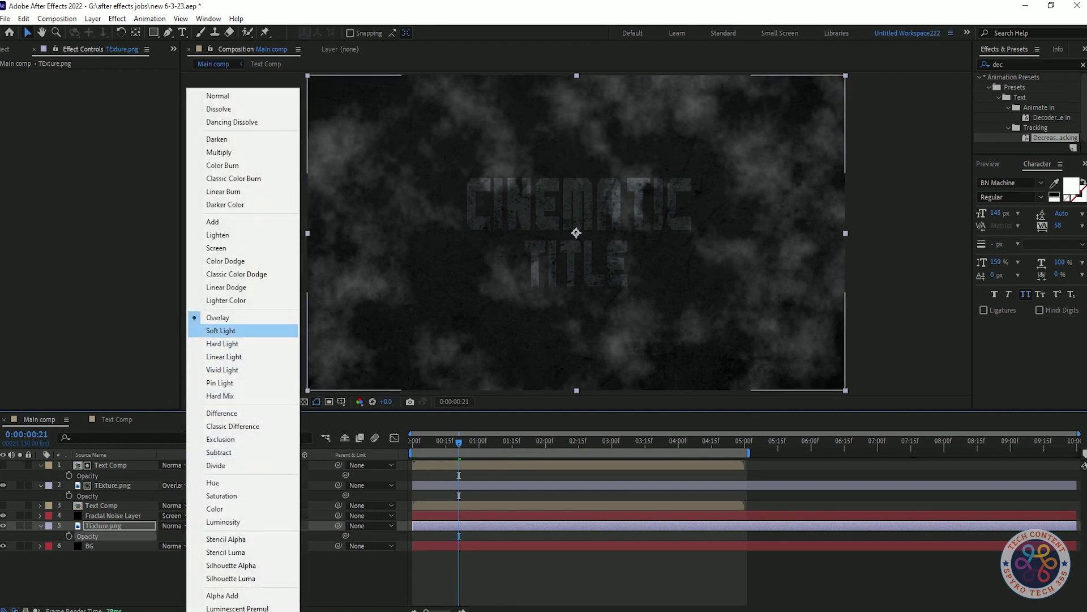
{"action": "left_click", "coordinate": [221, 330]}
{"action": "left_click", "coordinate": [97, 526]}
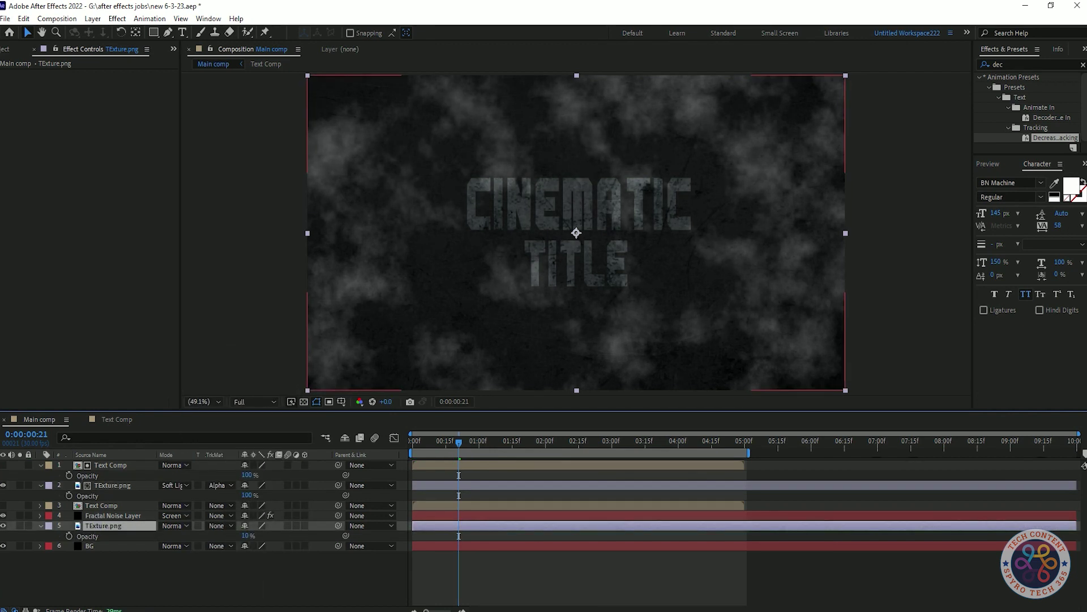
- Set the fractal noise contrast to 201 and preview the title animation
{"action": "left_click", "coordinate": [96, 516]}
{"action": "left_click_drag", "start_coordinate": [102, 115], "coordinate": [108, 114]}
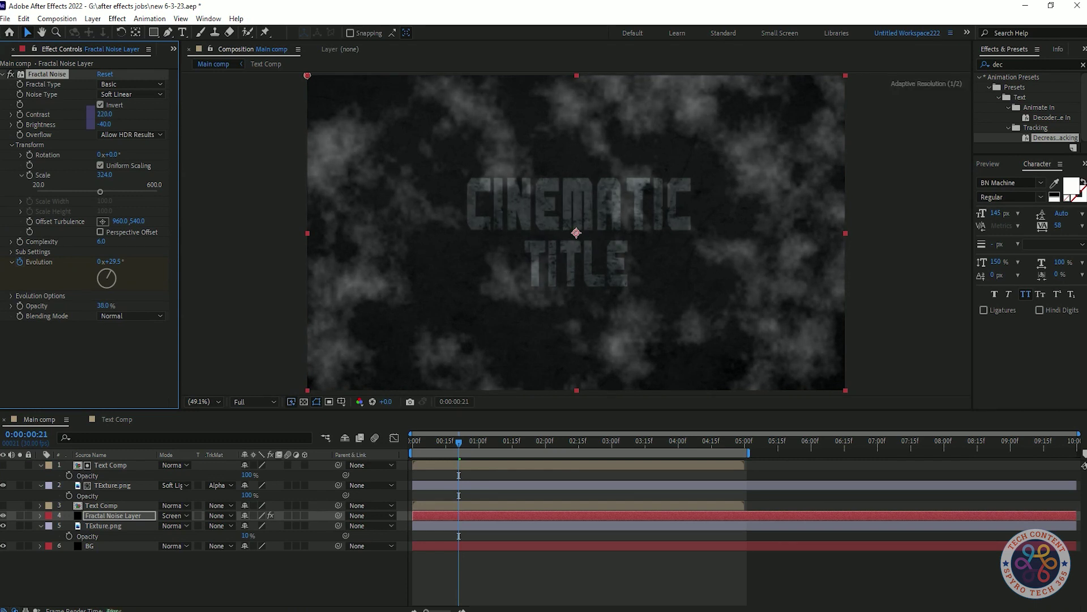
{"action": "key", "text": "space"}
{"action": "key", "text": "space"}
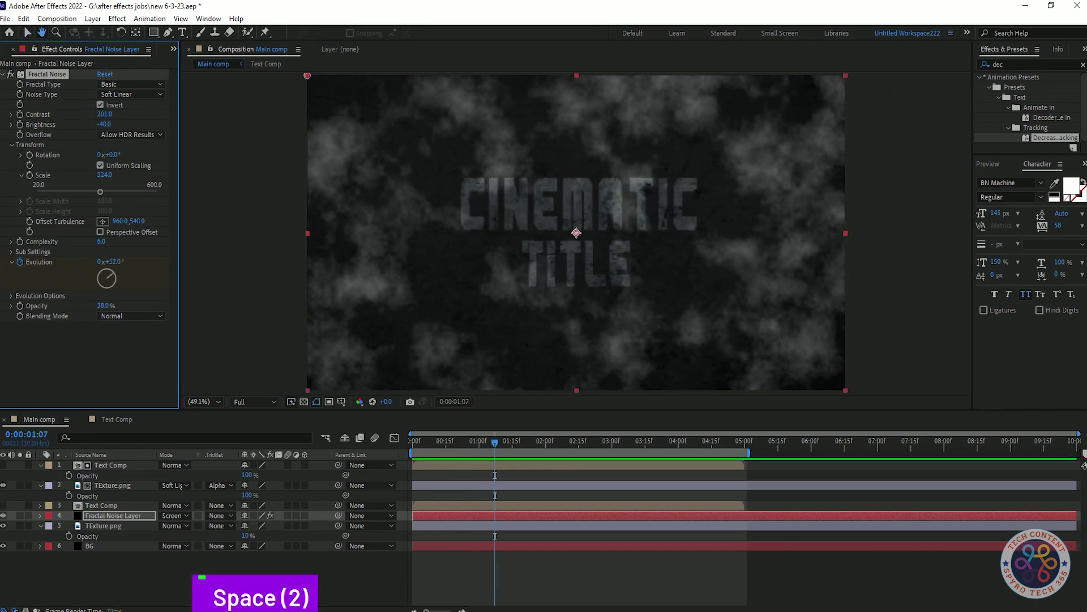
- Change the matted texture's blend mode to Hard Light and lower its opacity
{"action": "left_click", "coordinate": [113, 485]}
{"action": "left_click", "coordinate": [175, 485]}
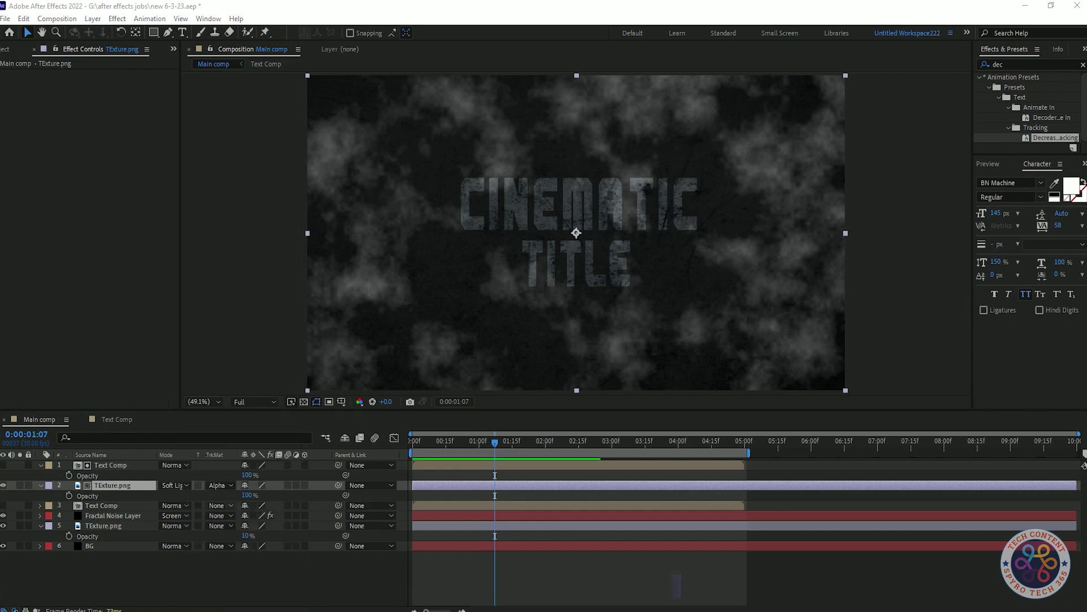
{"action": "left_click", "coordinate": [175, 485]}
{"action": "left_click", "coordinate": [222, 344]}
{"action": "left_click_drag", "start_coordinate": [247, 496], "coordinate": [227, 495]}
- Examine the textured letters in an enlarged composition view and move to 0:00:00:21
{"action": "key", "text": "grave"}
{"action": "scroll", "coordinate": [544, 338], "scroll_direction": "up", "scroll_amount": 3}
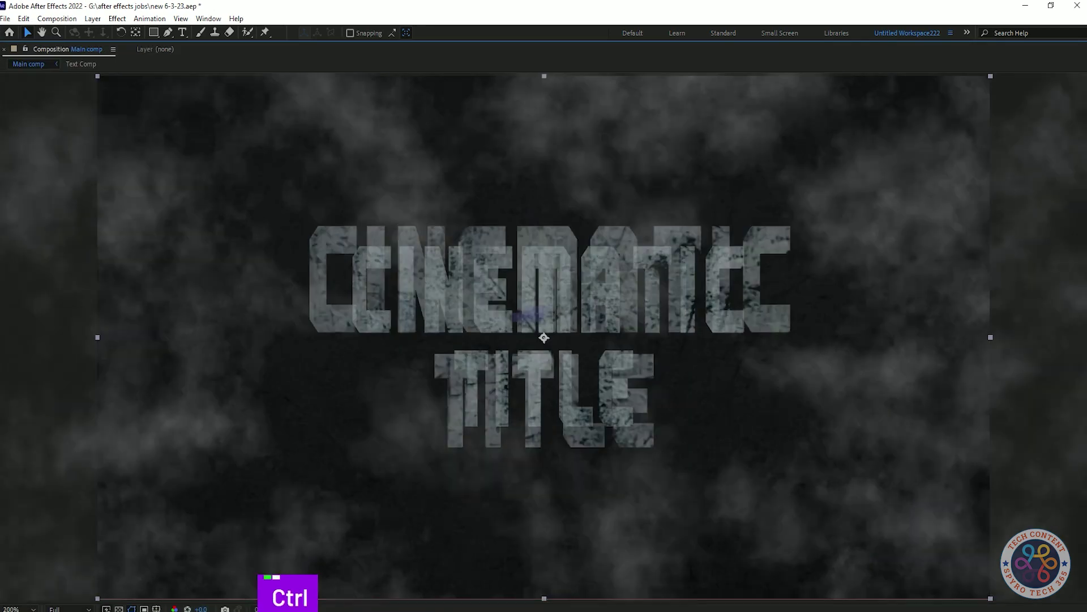
{"action": "scroll", "coordinate": [544, 338], "scroll_direction": "down", "scroll_amount": 2}
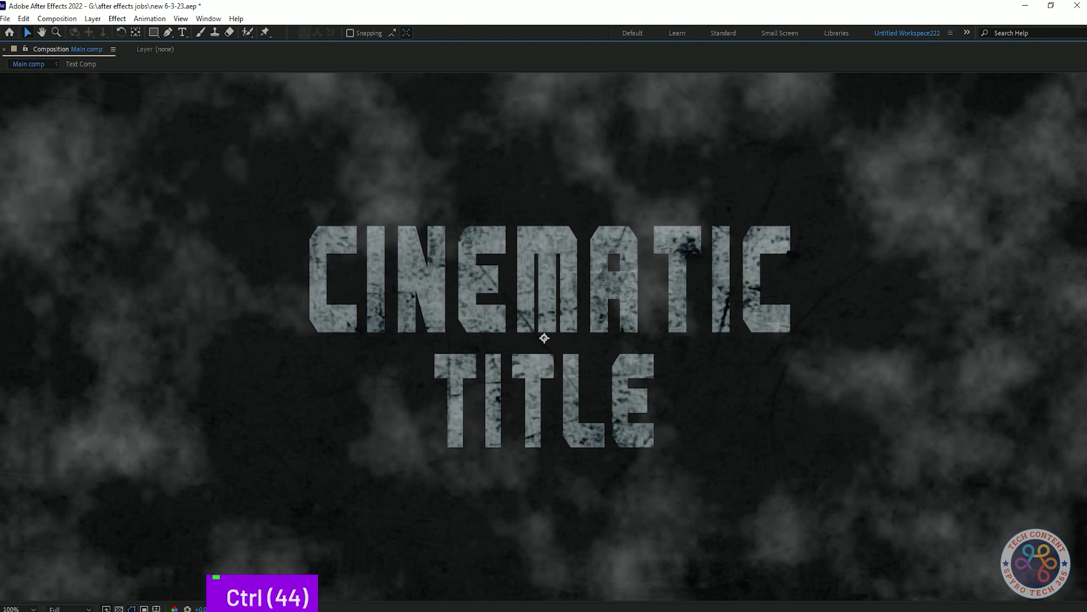
{"action": "key", "text": "grave"}
{"action": "scroll", "coordinate": [527, 340], "scroll_direction": "down", "scroll_amount": 3}
{"action": "scroll", "coordinate": [526, 340], "scroll_direction": "up", "scroll_amount": 2}
{"action": "left_click_drag", "start_coordinate": [471, 441], "coordinate": [459, 442]}
- Try 75% opacity on the matted texture and set it to 83%
{"action": "left_click", "coordinate": [248, 495]}
{"action": "type", "text": "75"}
{"action": "key", "text": "Return"}
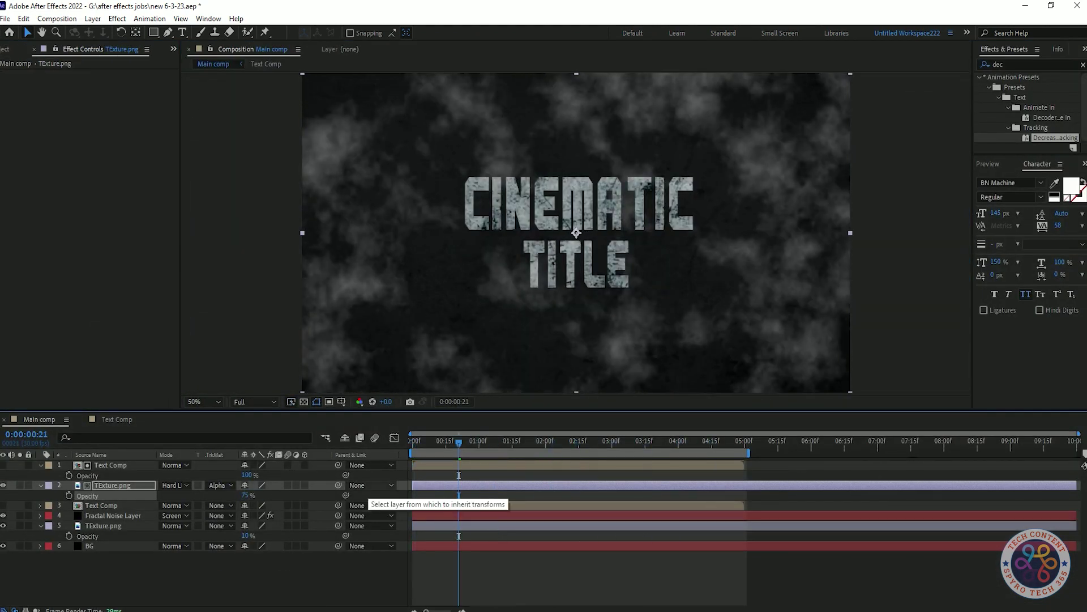
{"action": "left_click_drag", "start_coordinate": [248, 495], "coordinate": [256, 495]}
- Examine the textured letters up close at the new opacity and save the project
{"action": "key", "text": "grave"}
{"action": "scroll", "coordinate": [544, 337], "scroll_direction": "up", "scroll_amount": 5}
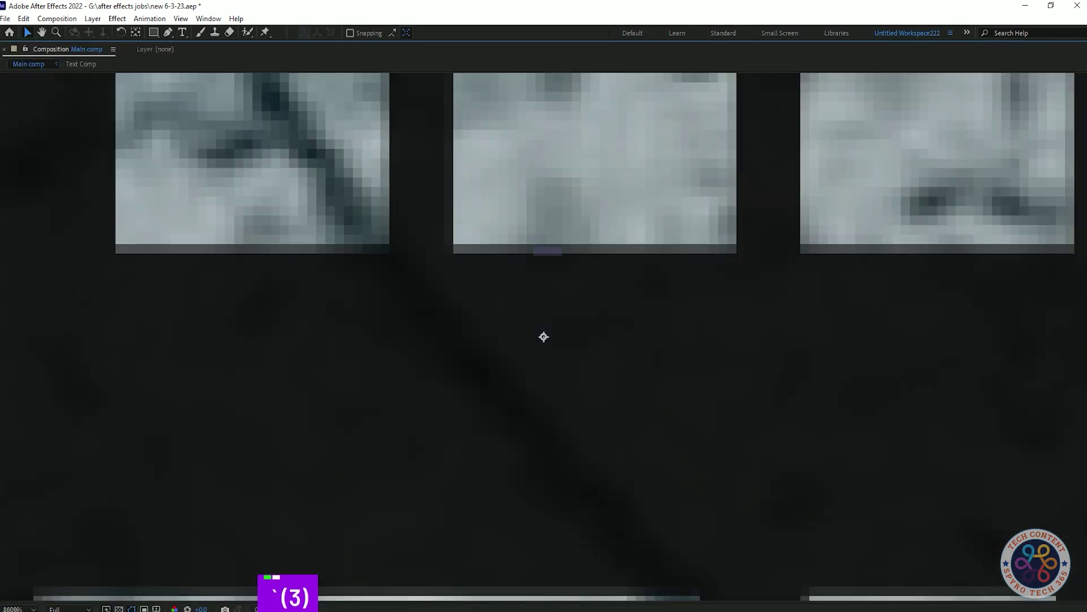
{"action": "scroll", "coordinate": [544, 337], "scroll_direction": "down", "scroll_amount": 4}
{"action": "key", "text": "grave"}
{"action": "left_click", "coordinate": [203, 401]}
{"action": "left_click", "coordinate": [206, 191]}
{"action": "left_click", "coordinate": [134, 580]}
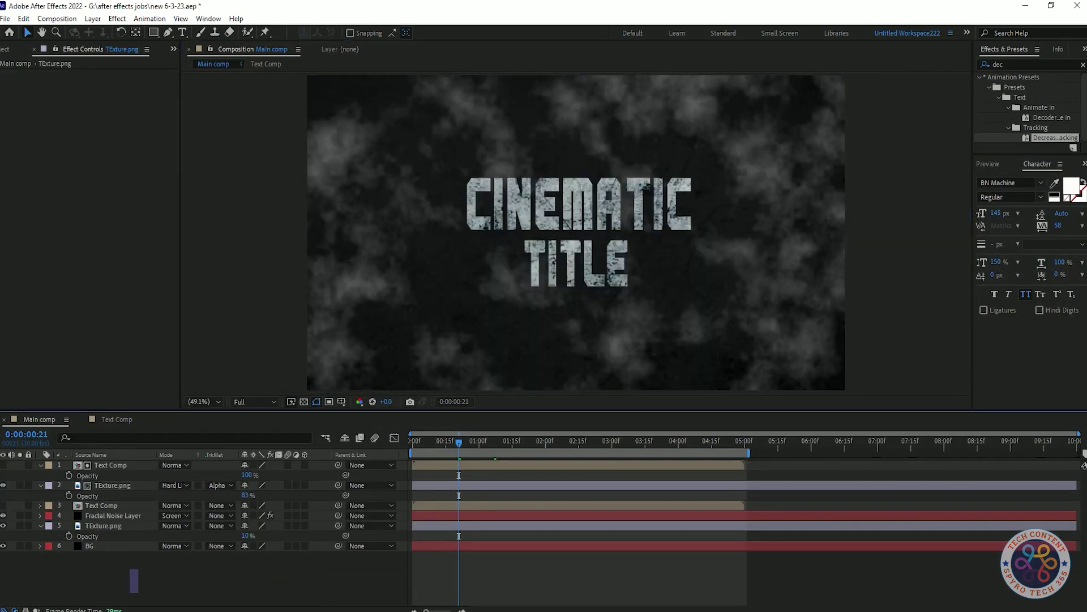
{"action": "left_click", "coordinate": [88, 476]}
{"action": "key", "text": "ctrl+s"}
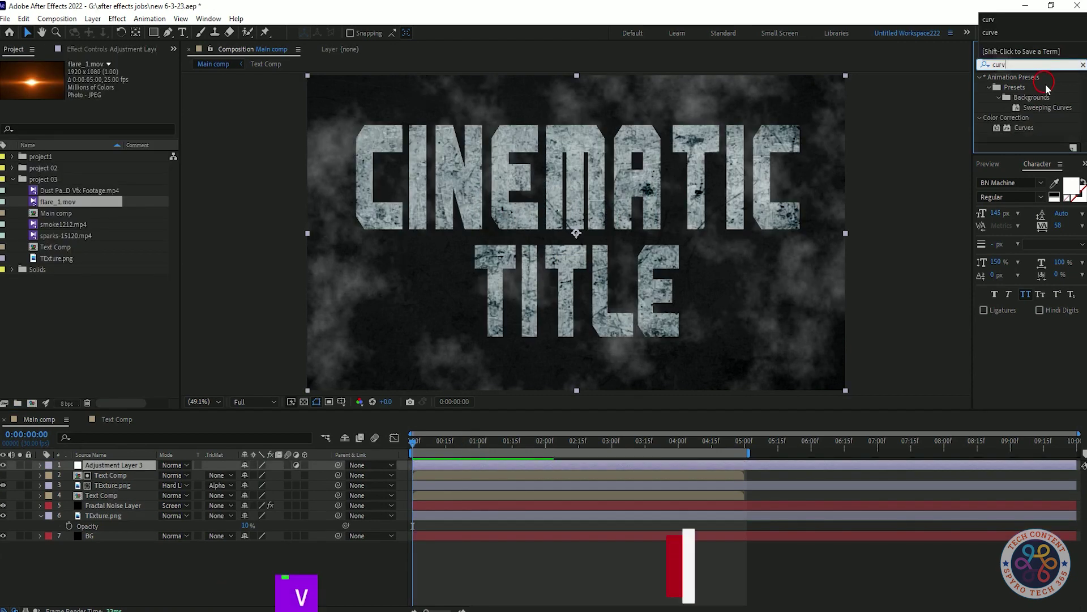
- Apply two Curves effects to the top adjustment layer, with S-shaped RGB curves for contrast and a raised red curve in the second
{"action": "double_click", "coordinate": [1024, 128]}
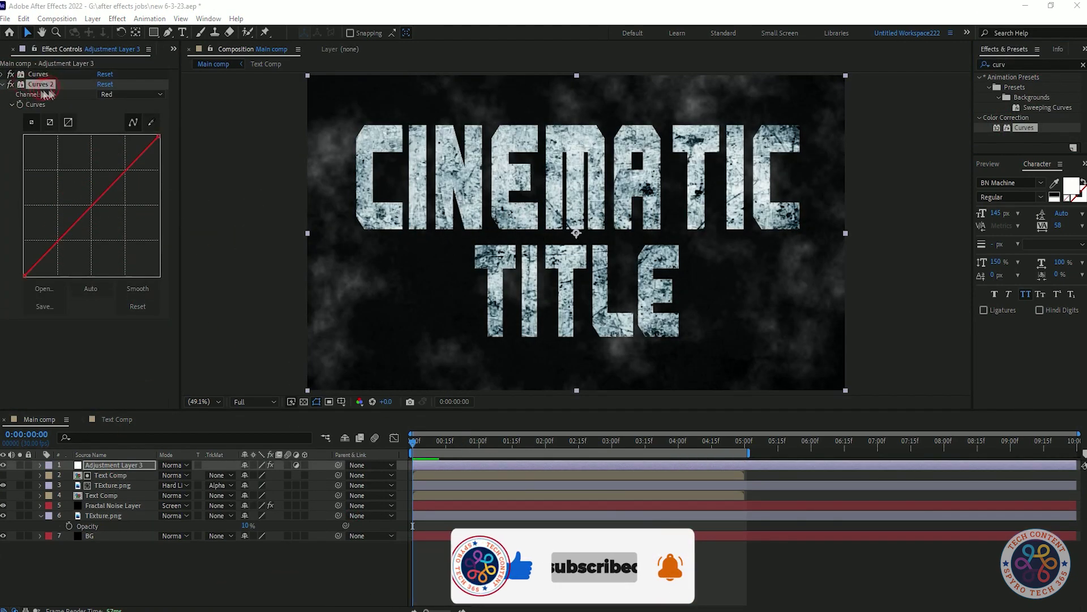
{"action": "left_click", "coordinate": [3, 77]}
{"action": "scroll", "coordinate": [4, 74], "scroll_direction": "down", "scroll_amount": 5}
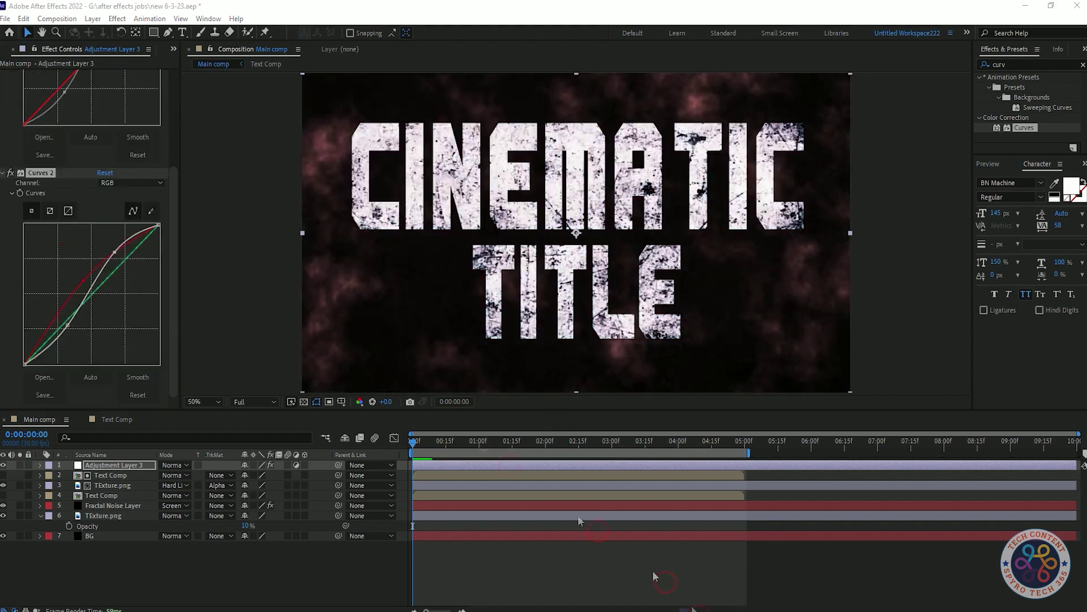
- Lower the midpoint of the green curve slightly in the second Curves effect
{"action": "left_click", "coordinate": [130, 182]}
{"action": "left_click", "coordinate": [114, 221]}
{"action": "left_click_drag", "start_coordinate": [90, 297], "coordinate": [103, 305]}
{"action": "key", "text": "ctrl+z"}
{"action": "key", "text": "ctrl+z"}
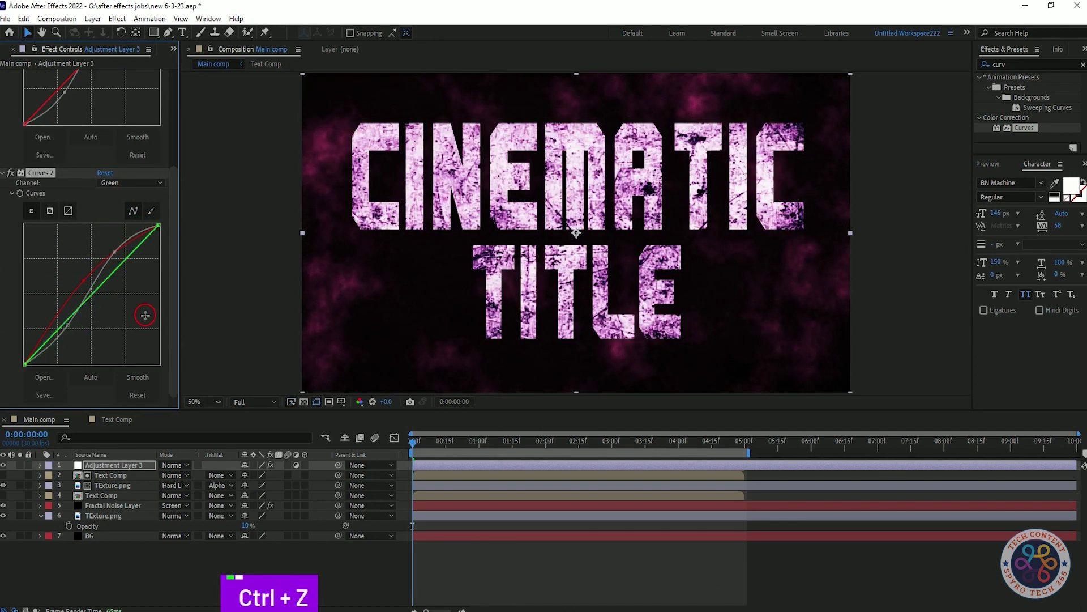
{"action": "left_click", "coordinate": [94, 297]}
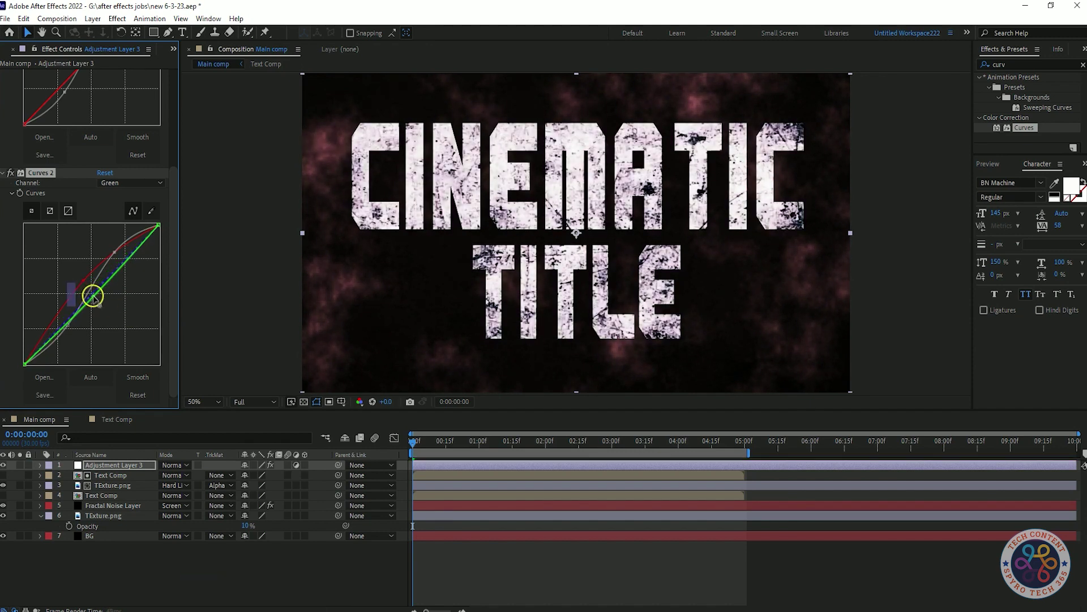
- Try raising the blue curve in the second Curves effect, undo it, and return to the RGB channel
{"action": "left_click", "coordinate": [135, 183]}
{"action": "left_click", "coordinate": [113, 233]}
{"action": "mouse_move", "coordinate": [102, 283]}
{"action": "left_mouse_down"}
{"action": "mouse_move", "coordinate": [114, 301]}
{"action": "mouse_move", "coordinate": [100, 271]}
{"action": "left_mouse_up"}
{"action": "key", "text": "ctrl+z"}
{"action": "left_click", "coordinate": [118, 183]}
{"action": "left_click", "coordinate": [110, 194]}
{"action": "left_click", "coordinate": [80, 194]}
- Raise the red curve slightly in the first Curves effect and check the result at 0:00:02:06
{"action": "left_click", "coordinate": [3, 173]}
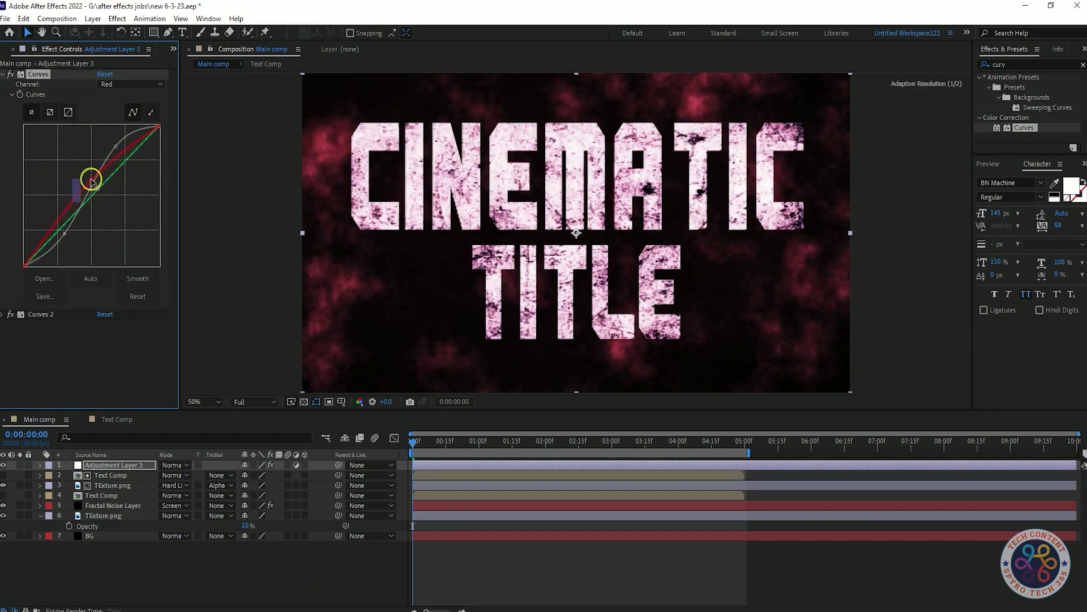
{"action": "key", "text": "ctrl+z"}
{"action": "key", "text": "ctrl+z"}
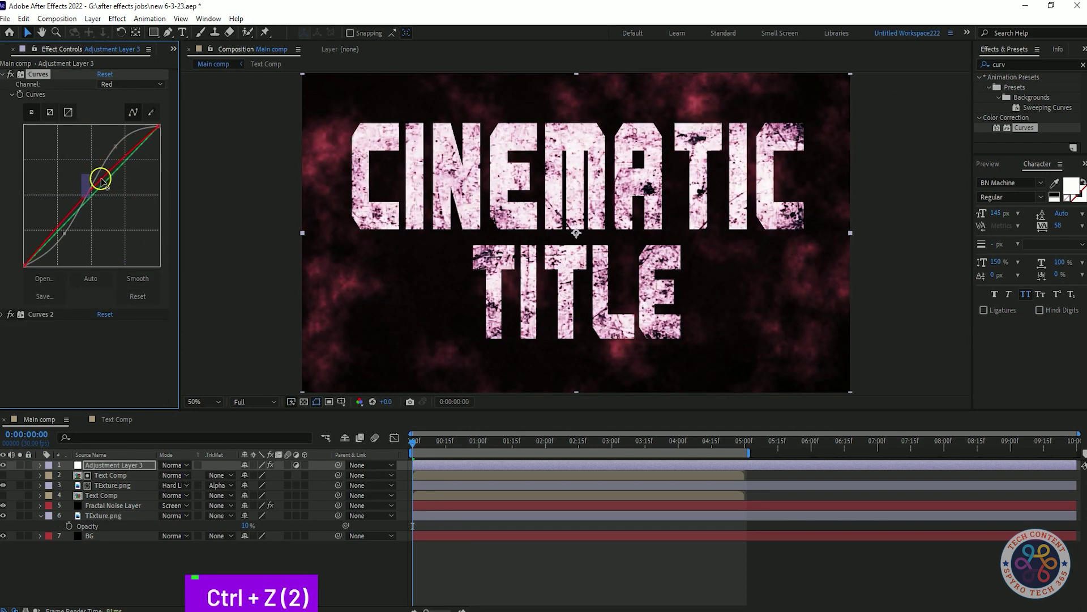
{"action": "key", "text": "ctrl+z"}
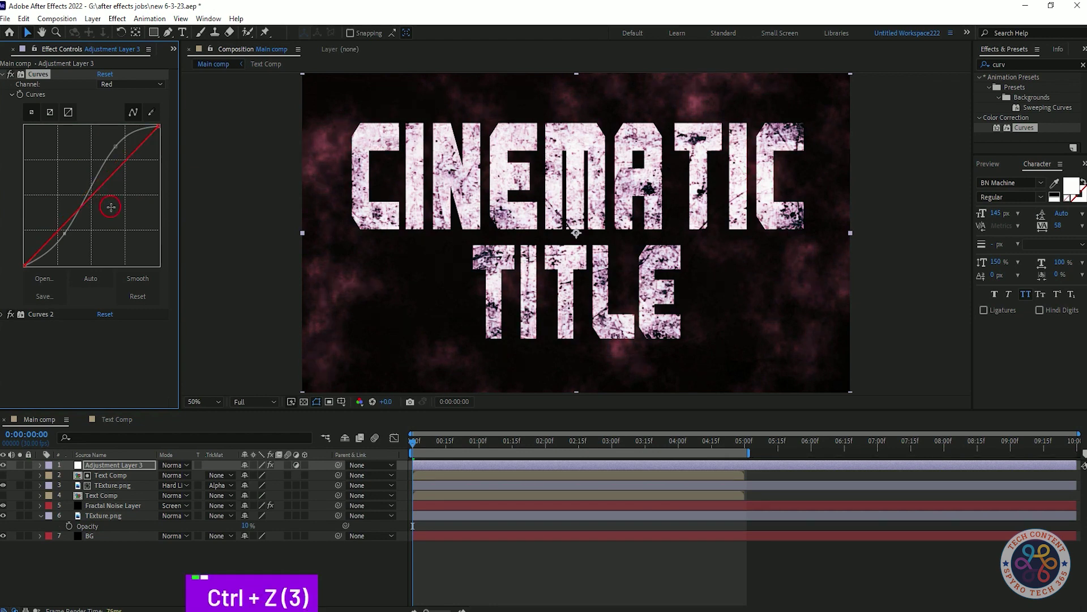
{"action": "left_click_drag", "start_coordinate": [86, 187], "coordinate": [91, 192]}
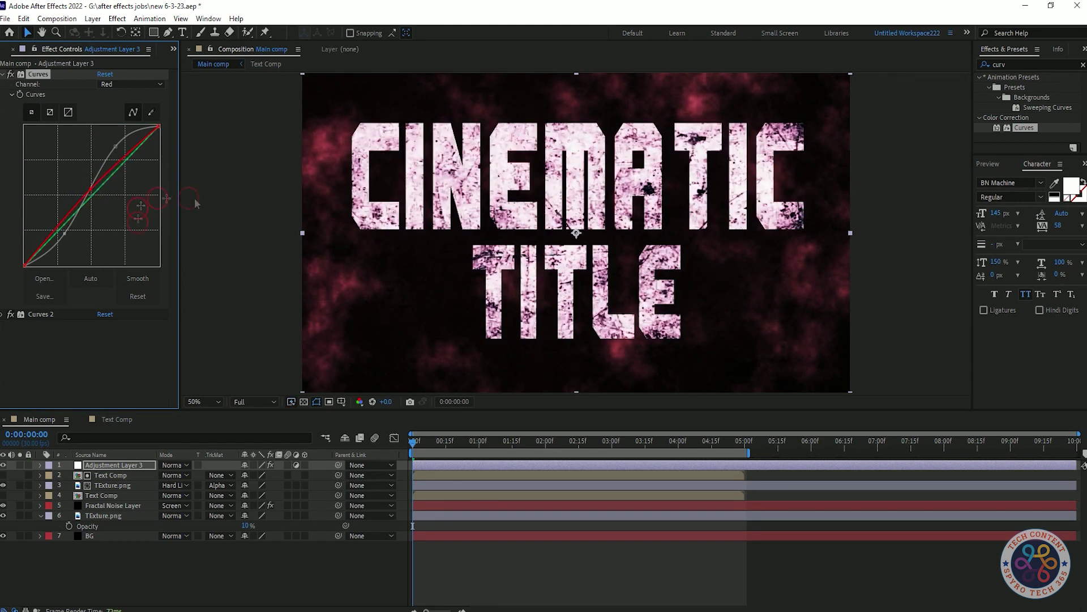
{"action": "left_click_drag", "start_coordinate": [414, 440], "coordinate": [558, 446]}
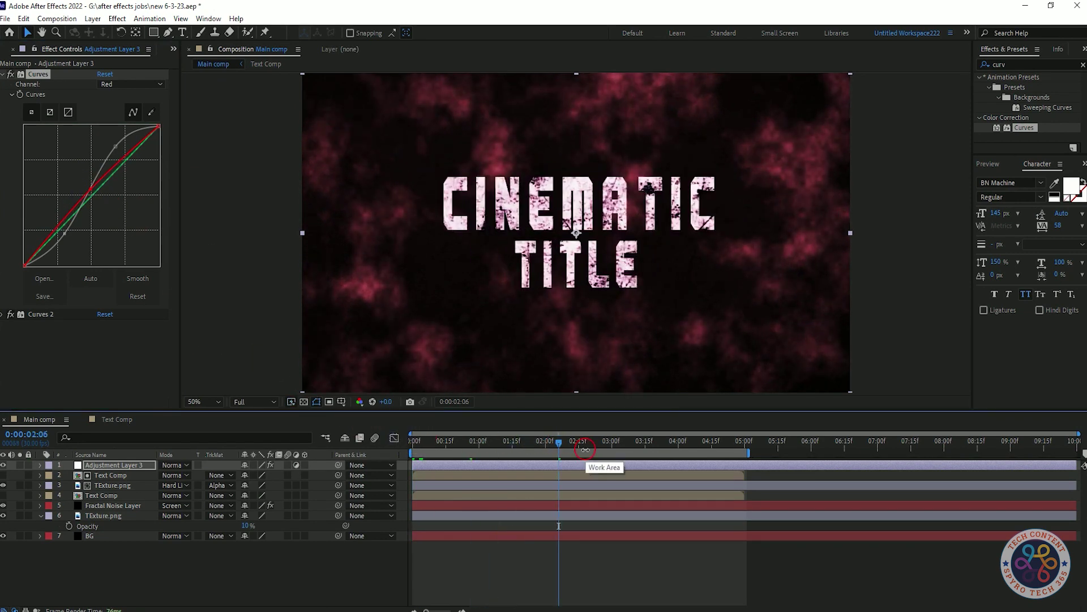
- Create a new adjustment layer and place it directly above the Fractal Noise Layer
{"action": "left_click", "coordinate": [127, 465]}
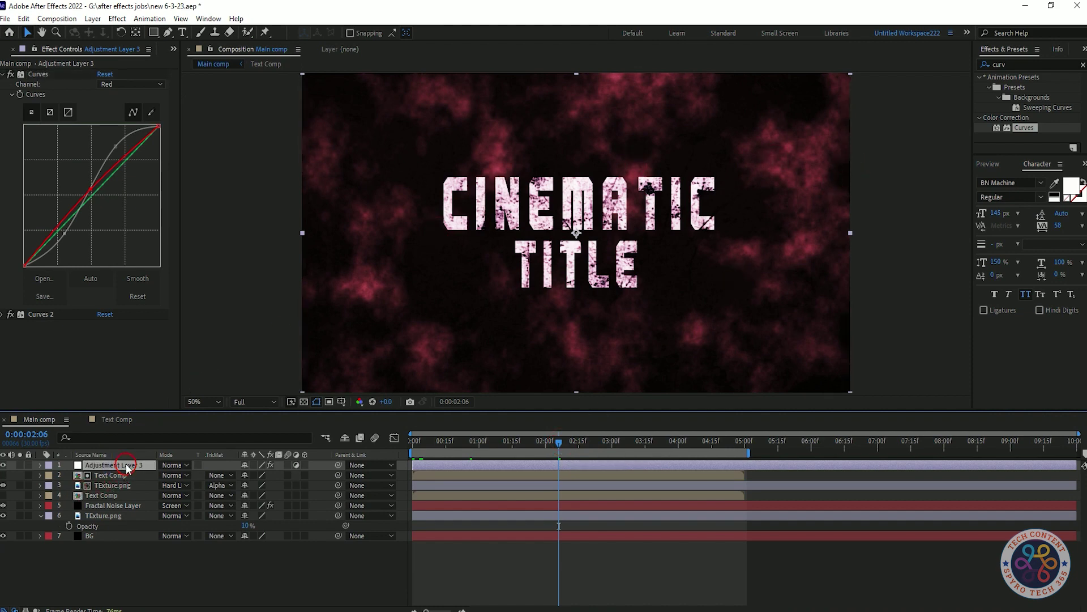
{"action": "right_click", "coordinate": [123, 559]}
{"action": "mouse_move", "coordinate": [149, 415]}
{"action": "left_click", "coordinate": [318, 511]}
{"action": "left_click_drag", "start_coordinate": [125, 465], "coordinate": [121, 510]}
- Apply Curves to the new adjustment layer, try raising its RGB curve, and undo the curve changes
{"action": "left_click_drag", "start_coordinate": [1024, 128], "coordinate": [74, 223]}
{"action": "mouse_move", "coordinate": [103, 188]}
{"action": "left_mouse_down"}
{"action": "mouse_move", "coordinate": [97, 170]}
{"action": "mouse_move", "coordinate": [107, 176]}
{"action": "left_mouse_up"}
{"action": "left_click_drag", "start_coordinate": [73, 222], "coordinate": [60, 198]}
{"action": "key", "text": "ctrl+z"}
{"action": "key", "text": "ctrl+z"}
{"action": "key", "text": "ctrl+z"}
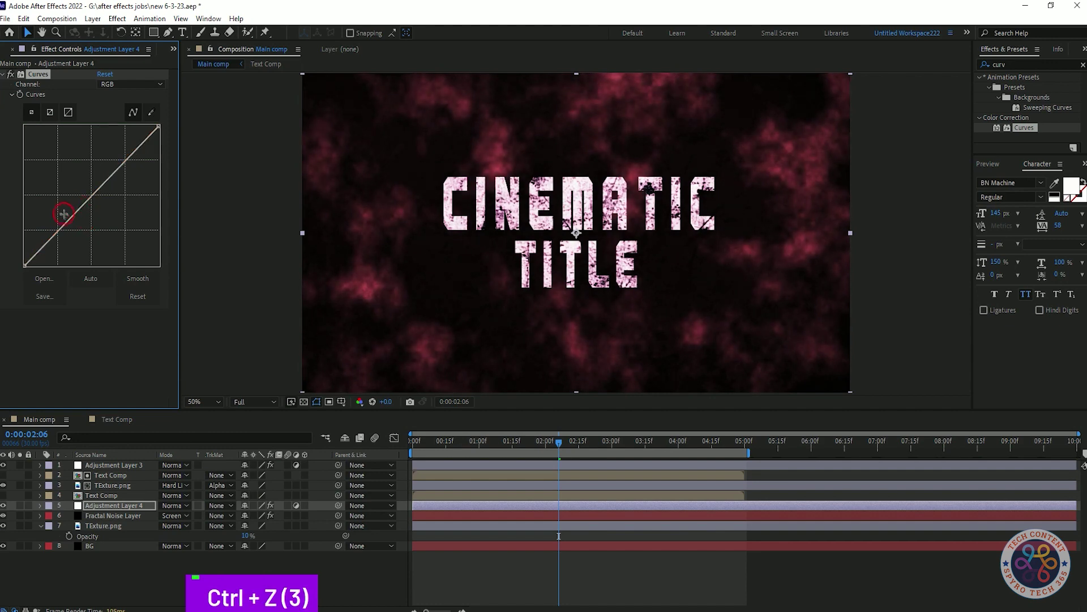
- Give the new adjustment layer's RGB curve a slight S-shape and raise the midpoint of its red curve
{"action": "left_click", "coordinate": [134, 85]}
{"action": "left_click", "coordinate": [132, 94]}
{"action": "mouse_move", "coordinate": [92, 194]}
{"action": "left_mouse_down"}
{"action": "mouse_move", "coordinate": [91, 179]}
{"action": "mouse_move", "coordinate": [94, 188]}
{"action": "left_mouse_up"}
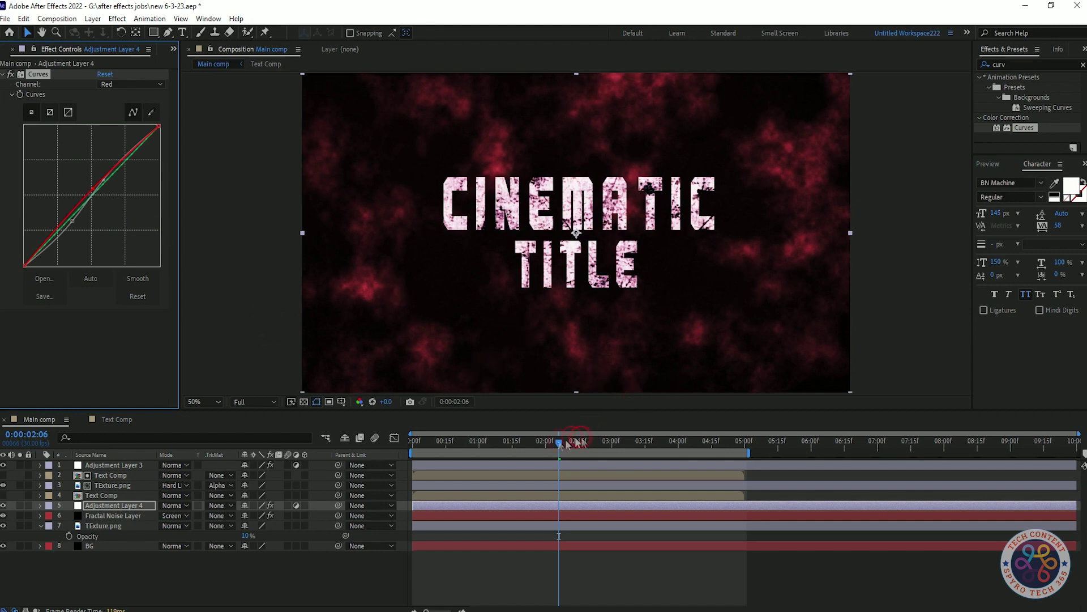
- Preview the graded composition from the start of the timeline
{"action": "left_click_drag", "start_coordinate": [560, 443], "coordinate": [360, 454]}
{"action": "key", "text": "space"}
{"action": "key", "text": "space"}
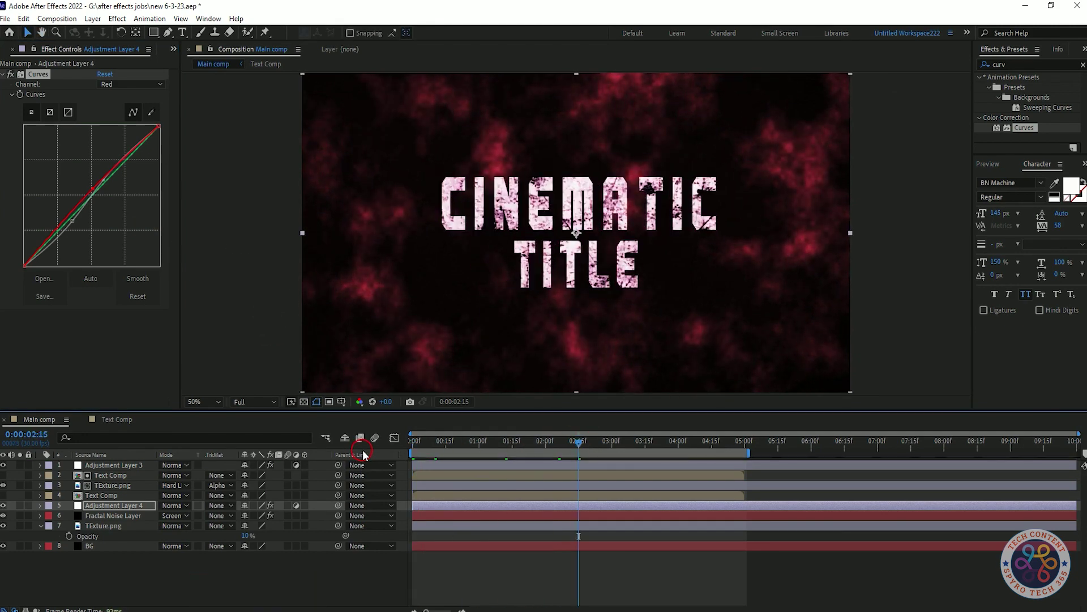
- Find the Tritone effect and apply it to Adjustment Layer 3 below the two Curves effects
{"action": "left_click", "coordinate": [132, 84]}
{"action": "left_click", "coordinate": [107, 466]}
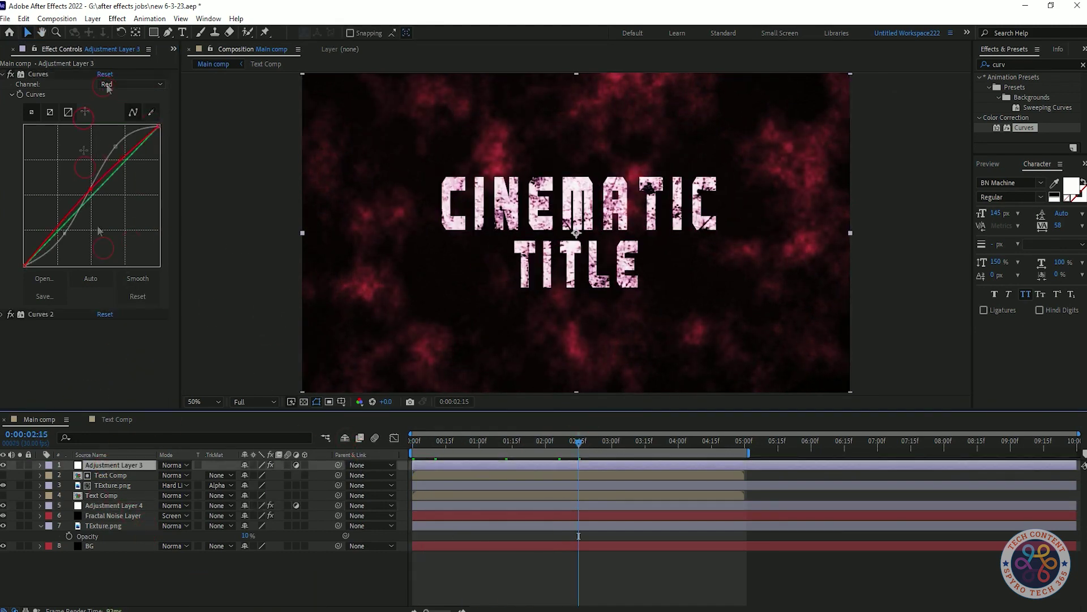
{"action": "left_click", "coordinate": [1022, 64]}
{"action": "type", "text": "trit"}
{"action": "left_click_drag", "start_coordinate": [1024, 87], "coordinate": [104, 357]}
{"action": "left_click", "coordinate": [5, 75]}
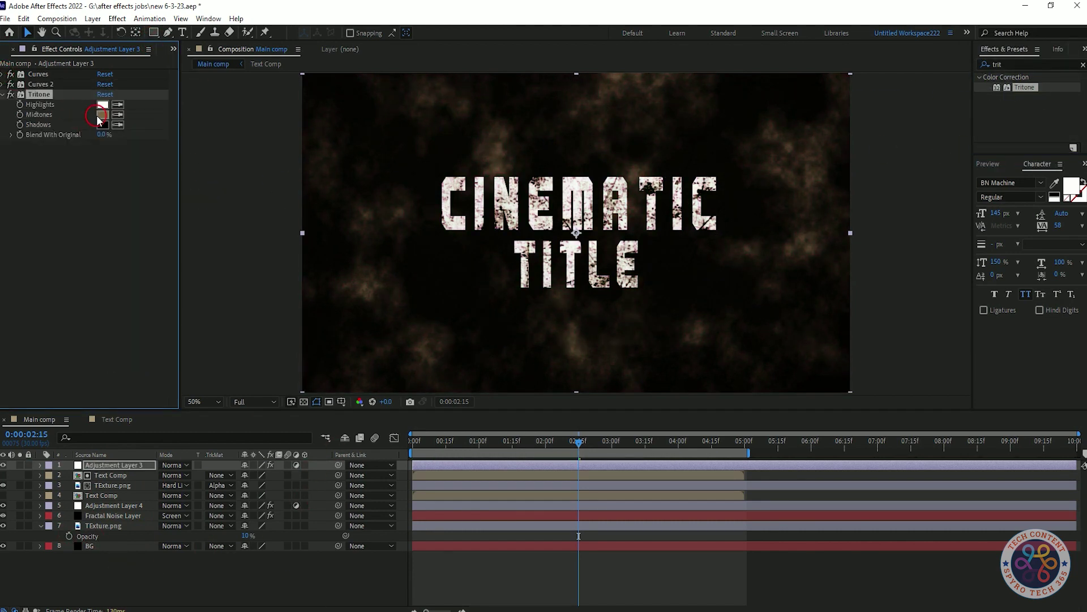
- Set the Tritone midtones color to dark red 7F0015
{"action": "left_click", "coordinate": [99, 116]}
{"action": "left_click", "coordinate": [232, 268]}
{"action": "left_click", "coordinate": [214, 221]}
{"action": "left_click_drag", "start_coordinate": [191, 253], "coordinate": [195, 233]}
{"action": "mouse_move", "coordinate": [194, 233]}
{"action": "left_mouse_down"}
{"action": "mouse_move", "coordinate": [177, 249]}
{"action": "mouse_move", "coordinate": [202, 333]}
{"action": "mouse_move", "coordinate": [207, 294]}
{"action": "left_mouse_up"}
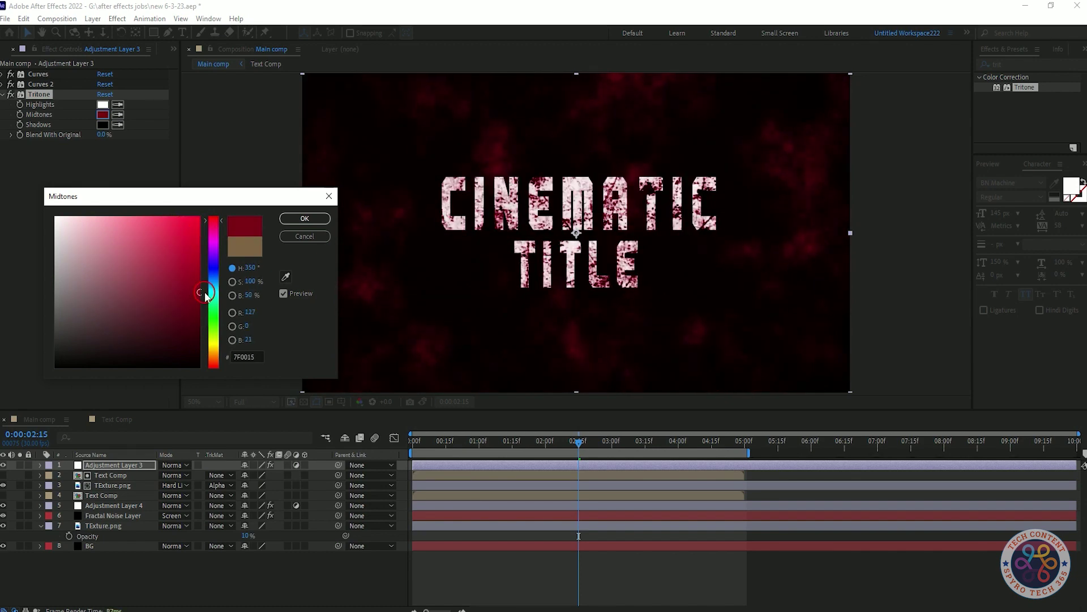
{"action": "left_click", "coordinate": [304, 218]}
- Try pale blue EBF0F9 and red E60000 as the Tritone highlights color, and cancel the color change
{"action": "left_click", "coordinate": [102, 104]}
{"action": "mouse_move", "coordinate": [192, 219]}
{"action": "left_mouse_down"}
{"action": "mouse_move", "coordinate": [187, 274]}
{"action": "mouse_move", "coordinate": [180, 231]}
{"action": "left_mouse_up"}
{"action": "left_click", "coordinate": [214, 277]}
{"action": "left_click", "coordinate": [62, 220]}
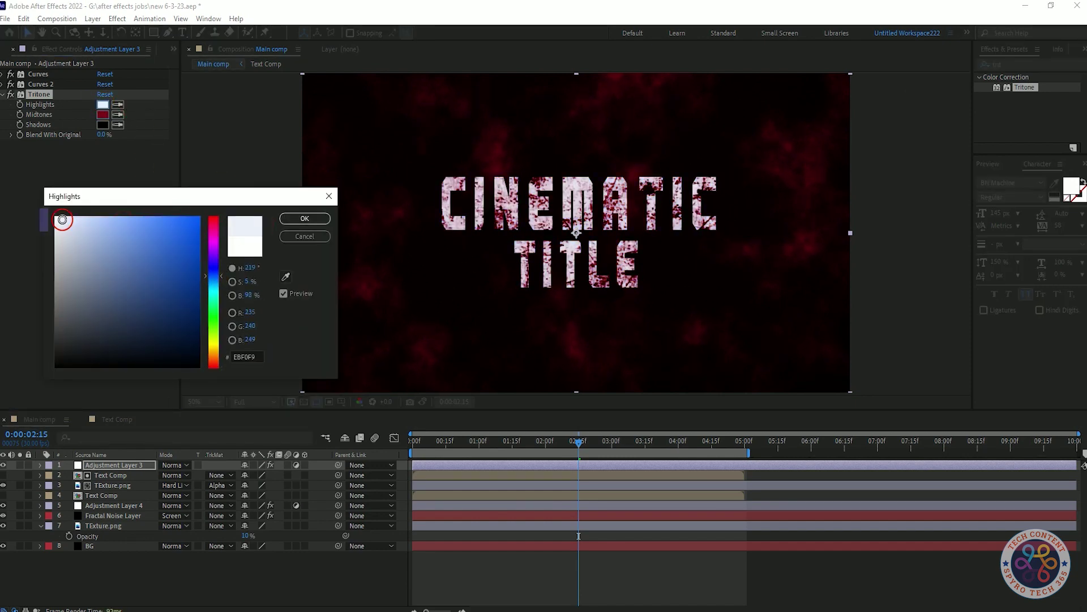
{"action": "left_click", "coordinate": [215, 227]}
{"action": "mouse_move", "coordinate": [215, 222]}
{"action": "left_mouse_down"}
{"action": "mouse_move", "coordinate": [218, 213]}
{"action": "mouse_move", "coordinate": [165, 216]}
{"action": "mouse_move", "coordinate": [214, 231]}
{"action": "left_mouse_up"}
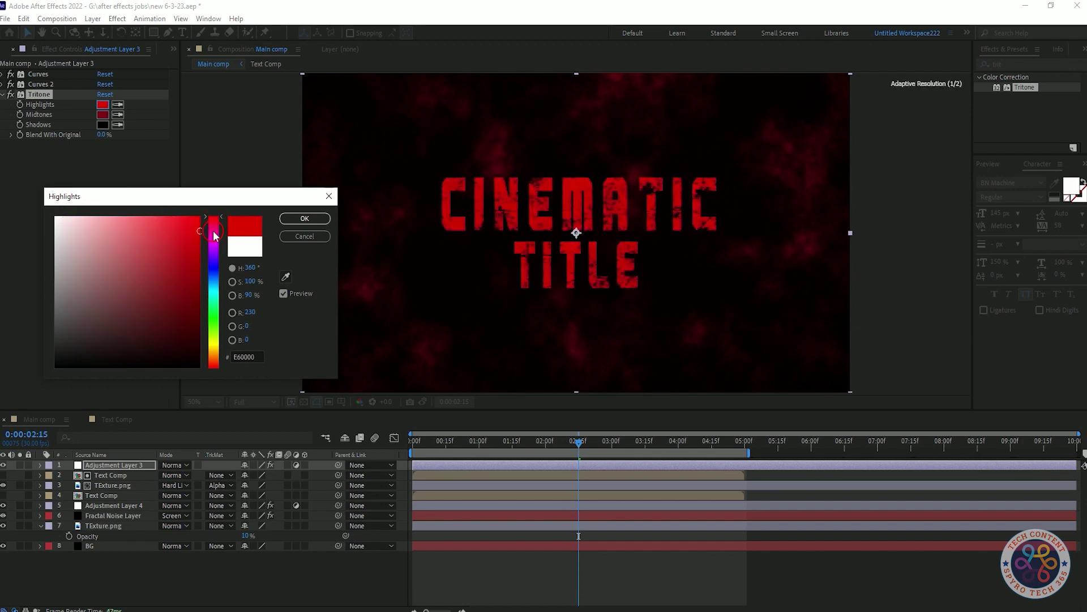
{"action": "left_click", "coordinate": [317, 237]}
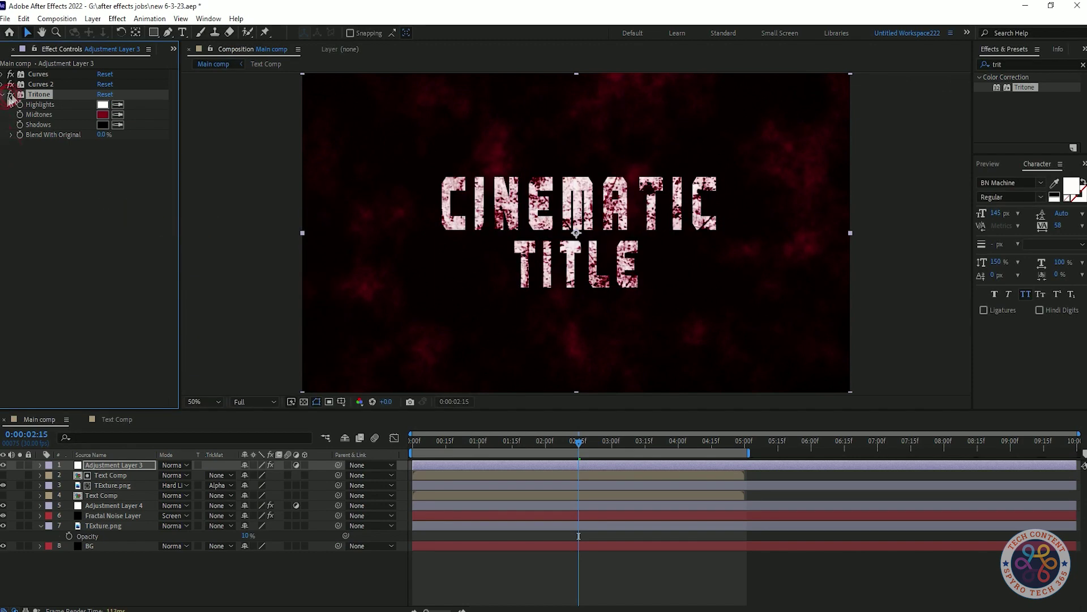
- Reset Tritone, try another midtones color and cancel it, and delete the Tritone effect from Adjustment Layer 3
{"action": "left_click", "coordinate": [100, 94]}
{"action": "left_click", "coordinate": [102, 115]}
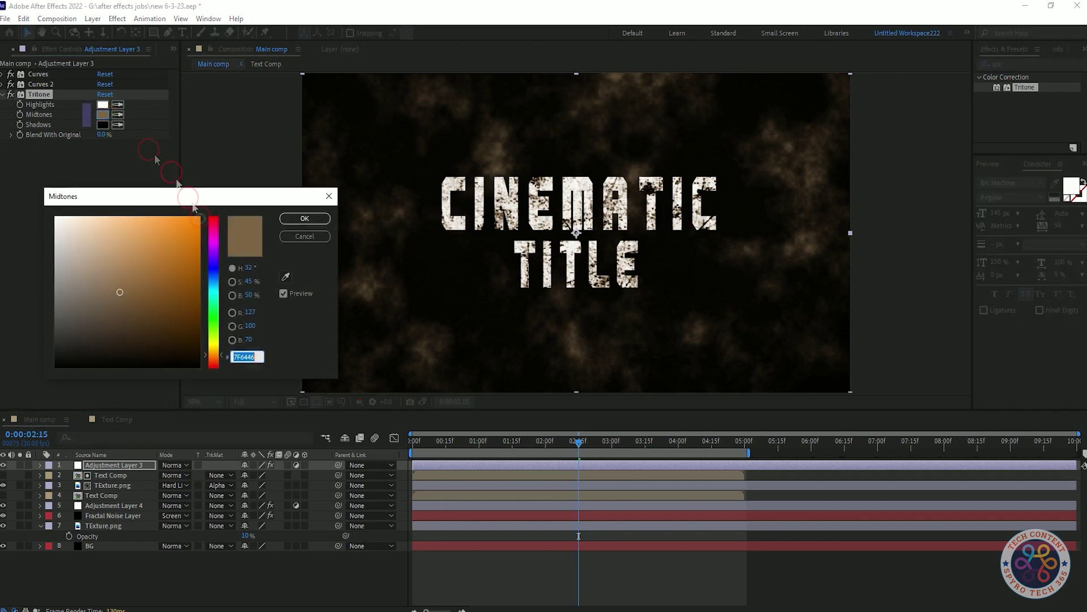
{"action": "left_click", "coordinate": [213, 219]}
{"action": "mouse_move", "coordinate": [117, 229]}
{"action": "left_mouse_down"}
{"action": "mouse_move", "coordinate": [114, 217]}
{"action": "mouse_move", "coordinate": [138, 218]}
{"action": "left_mouse_up"}
{"action": "left_click", "coordinate": [294, 236]}
{"action": "key", "text": "Delete"}
{"action": "key", "text": "space"}
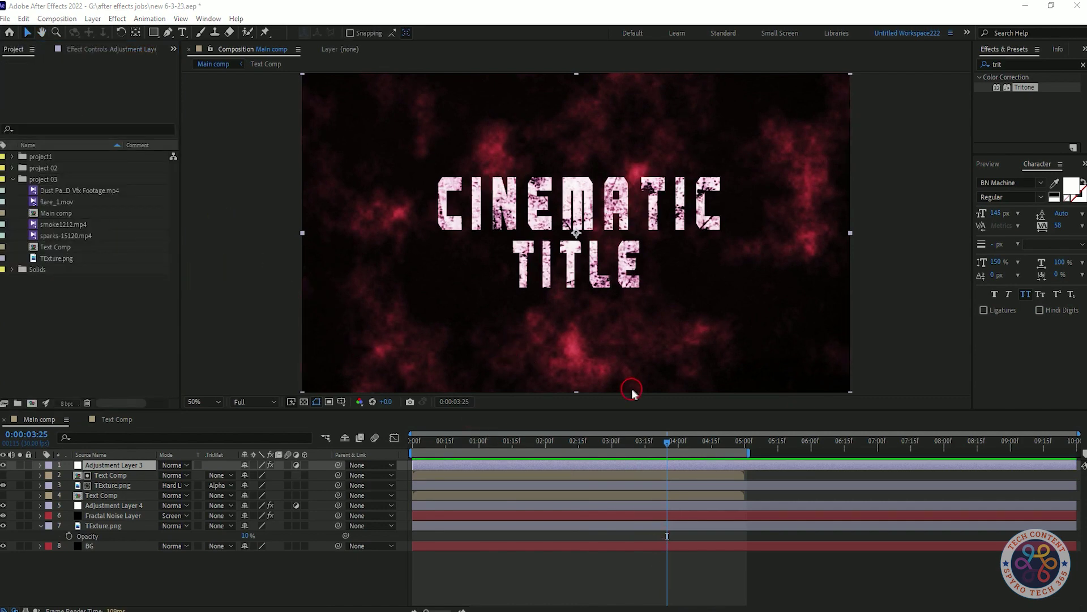
- Set the opacity of the TExture.png layer matted by the text to 70%, checking the frame at 0:00:00:21
{"action": "left_click_drag", "start_coordinate": [667, 446], "coordinate": [460, 466]}
{"action": "left_click", "coordinate": [121, 474]}
{"action": "left_click", "coordinate": [113, 485]}
{"action": "key", "text": "t"}
{"action": "left_click_drag", "start_coordinate": [243, 497], "coordinate": [266, 504]}
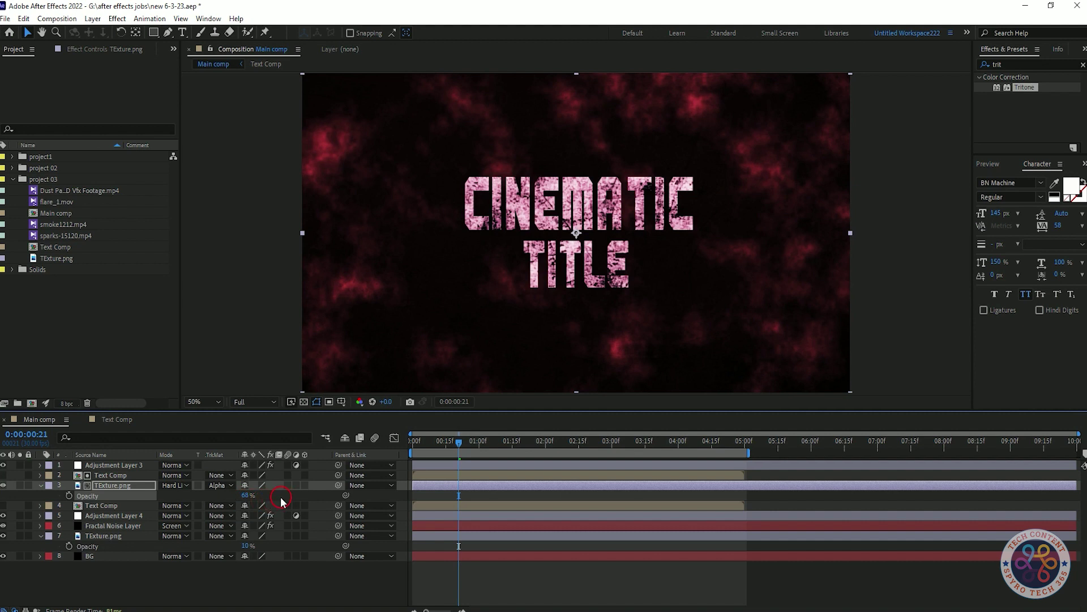
{"action": "type", "text": "70"}
{"action": "key", "text": "Return"}
{"action": "key", "text": "t"}
- Place smoke1212.mp4 at the top of Main comp with the Add blending mode and preview it
{"action": "left_click", "coordinate": [124, 358]}
{"action": "left_click_drag", "start_coordinate": [64, 224], "coordinate": [130, 463]}
{"action": "left_click", "coordinate": [174, 465]}
{"action": "left_click", "coordinate": [245, 224]}
{"action": "key", "text": "space"}
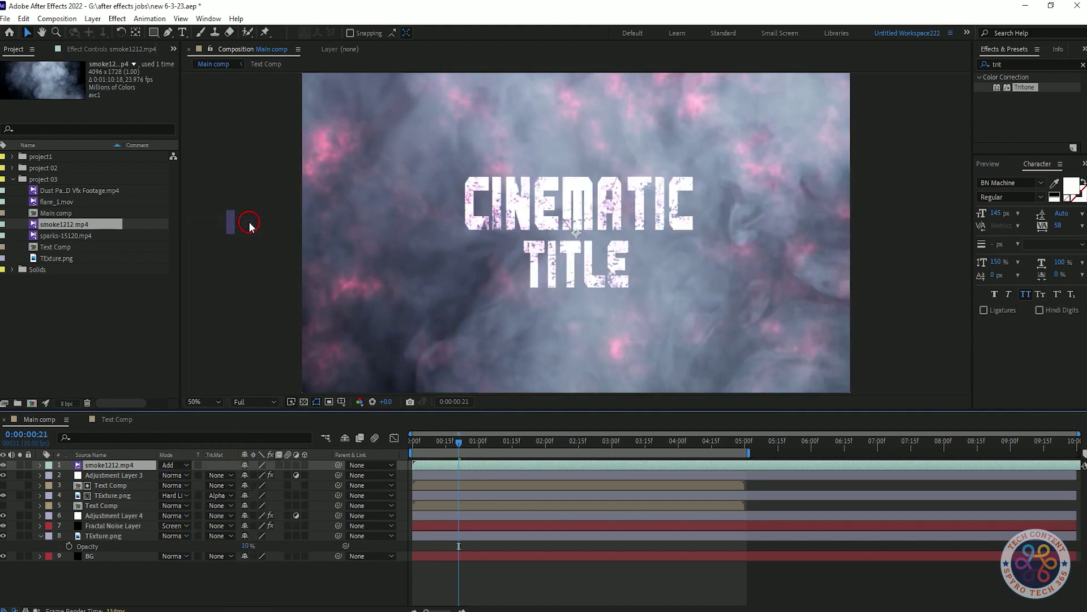
{"action": "key", "text": "space"}
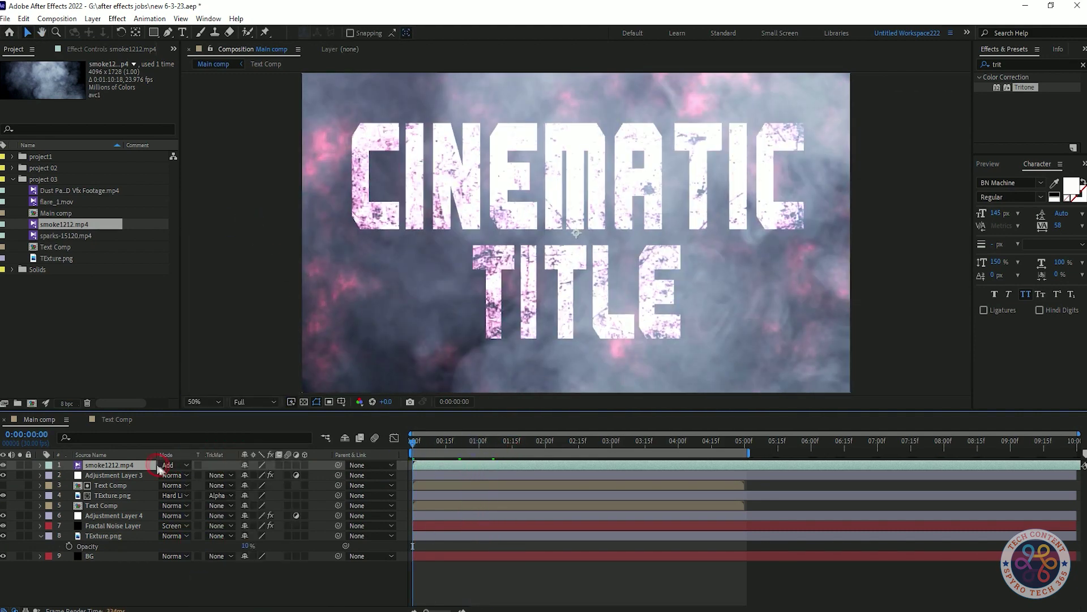
- Keyframe the smoke layer's opacity from 0% at the first frame to 31% at 0:00:00:15
{"action": "key", "text": "t"}
{"action": "left_click", "coordinate": [249, 478]}
{"action": "left_click_drag", "start_coordinate": [249, 478], "coordinate": [212, 480]}
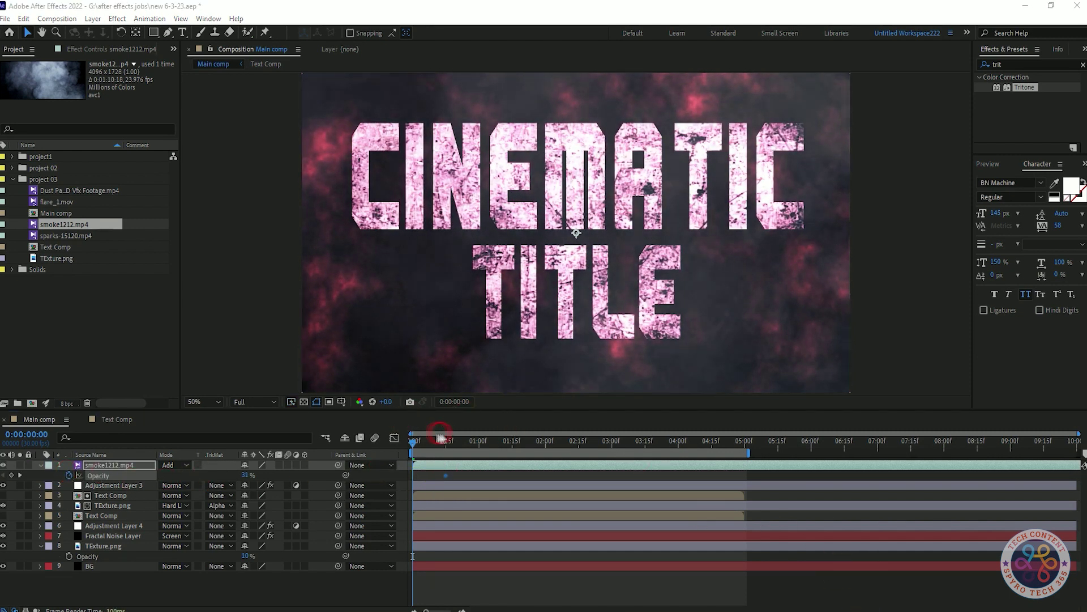
{"action": "type", "text": "0"}
{"action": "key", "text": "Return"}
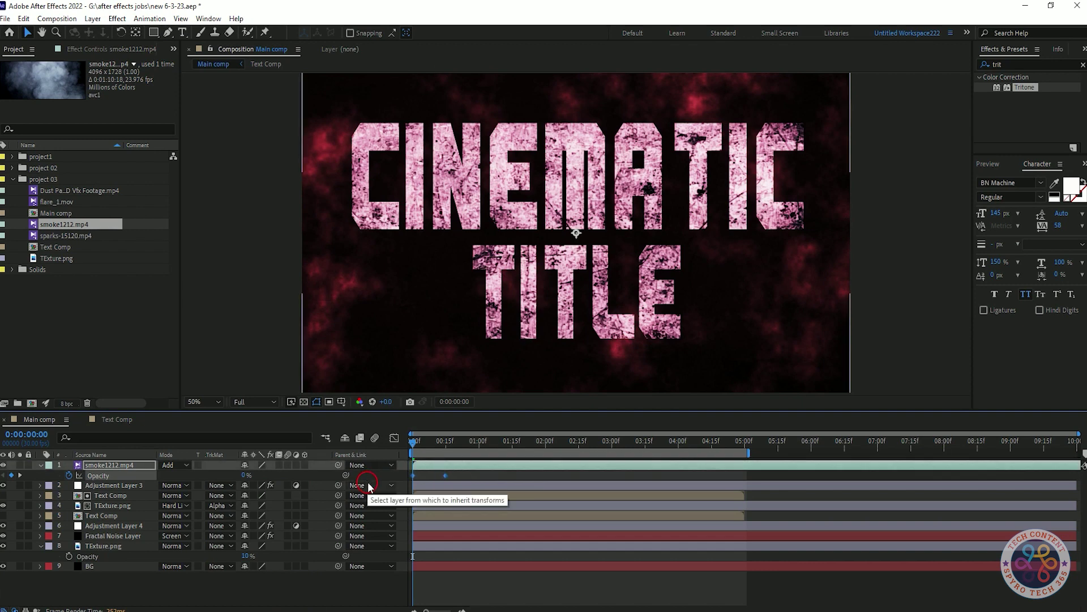
- Preview the smoke fade-in from the start and show the preview settings
{"action": "key", "text": "space"}
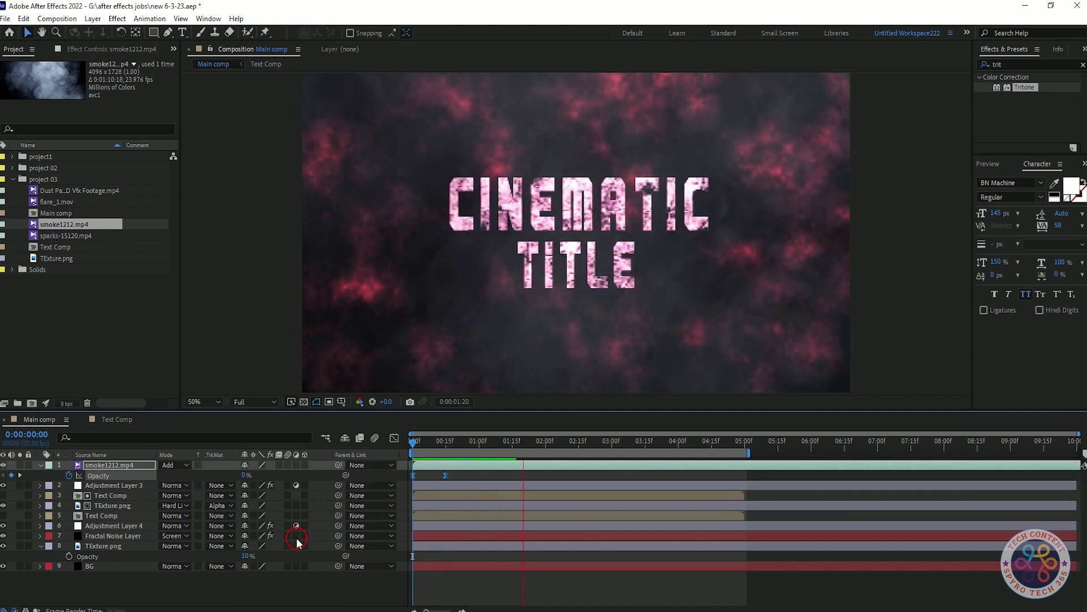
{"action": "left_click", "coordinate": [531, 460]}
{"action": "left_click_drag", "start_coordinate": [622, 441], "coordinate": [386, 448]}
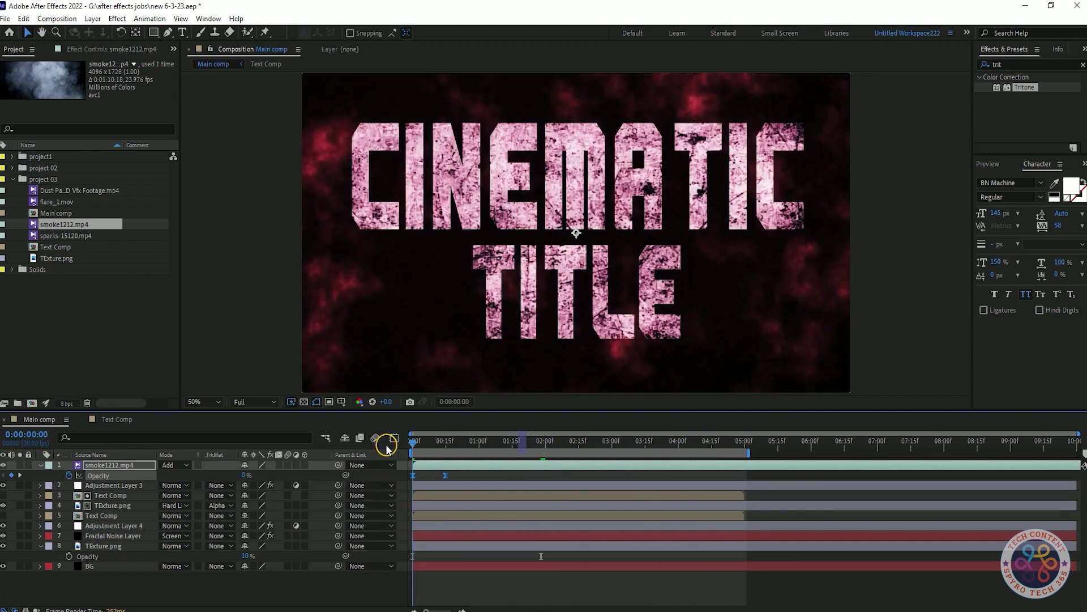
{"action": "left_click", "coordinate": [996, 164]}
{"action": "key", "text": "space"}
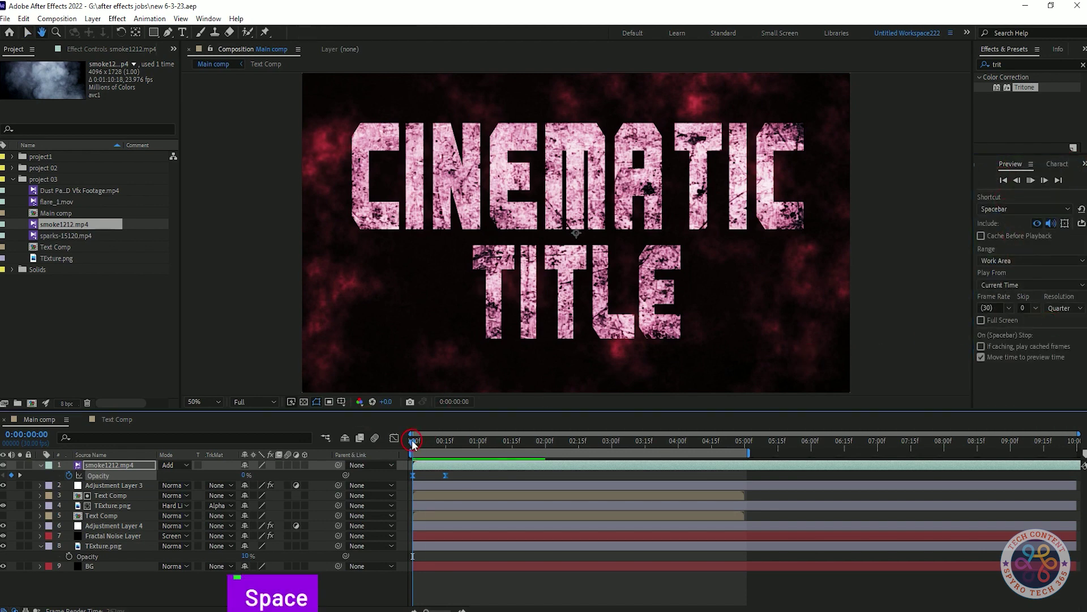
{"action": "key", "text": "space"}
- Try reshaping the smoke layer's opacity curve in the graph editor, preview it, and undo the change
{"action": "left_click", "coordinate": [396, 437]}
{"action": "scroll", "coordinate": [440, 576], "scroll_direction": "up", "scroll_amount": 2}
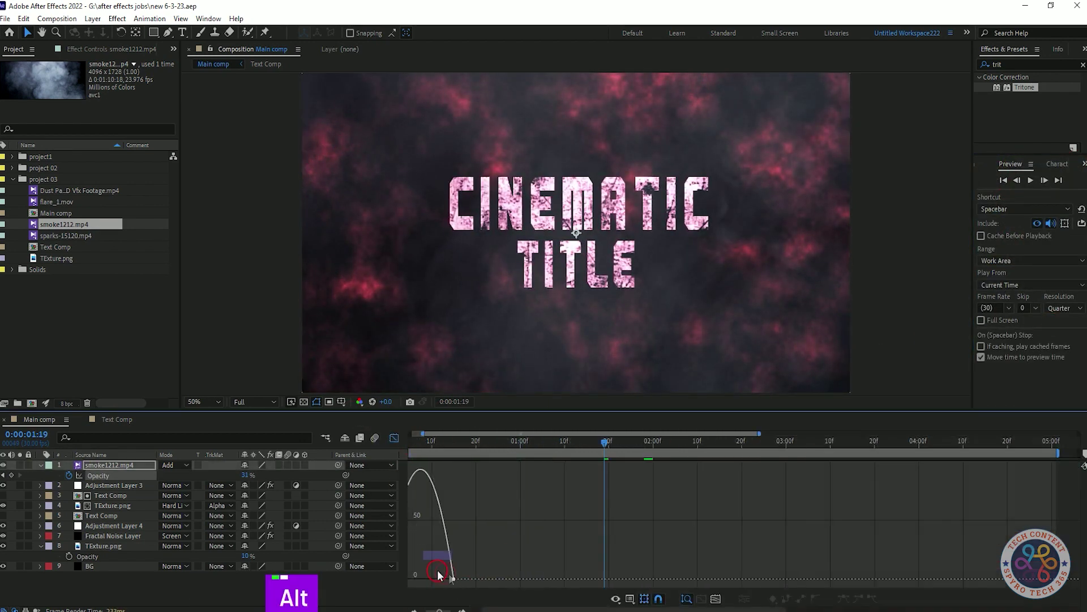
{"action": "scroll", "coordinate": [453, 578], "scroll_direction": "left", "scroll_amount": 1}
{"action": "left_click_drag", "start_coordinate": [468, 579], "coordinate": [414, 580]}
{"action": "left_click_drag", "start_coordinate": [629, 443], "coordinate": [411, 445]}
{"action": "key", "text": "space"}
{"action": "key", "text": "space"}
{"action": "key", "text": "ctrl+z"}
{"action": "key", "text": "shift+F3"}
- Set the smoke layer's opacity keyframe at 0:00:00:15 to 20% and preview the result
{"action": "key", "text": "space"}
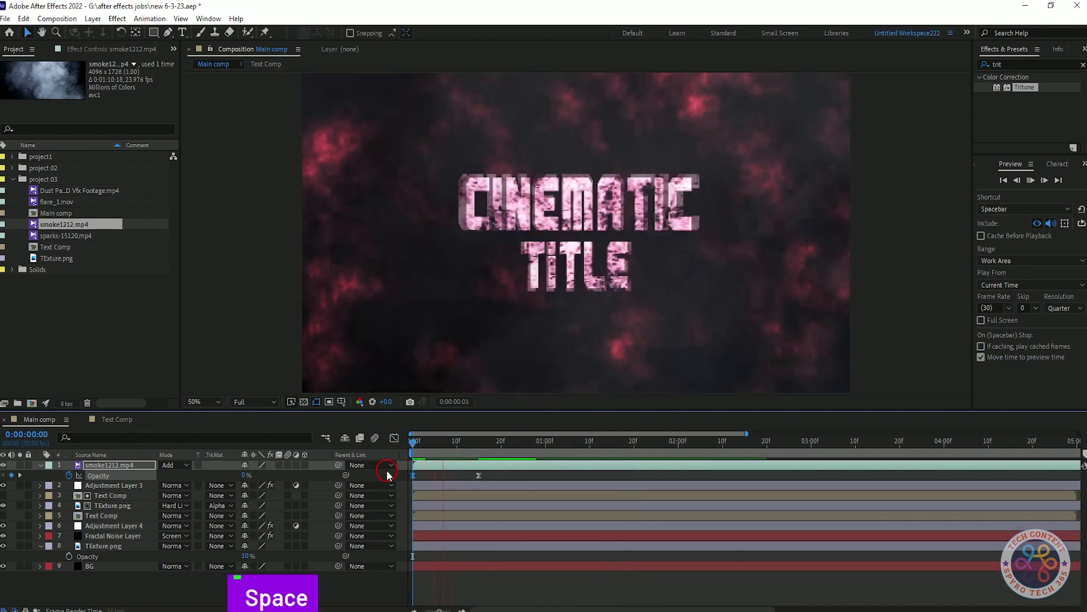
{"action": "key", "text": "space"}
{"action": "left_click_drag", "start_coordinate": [779, 447], "coordinate": [478, 492]}
{"action": "type", "text": "20"}
{"action": "key", "text": "space"}
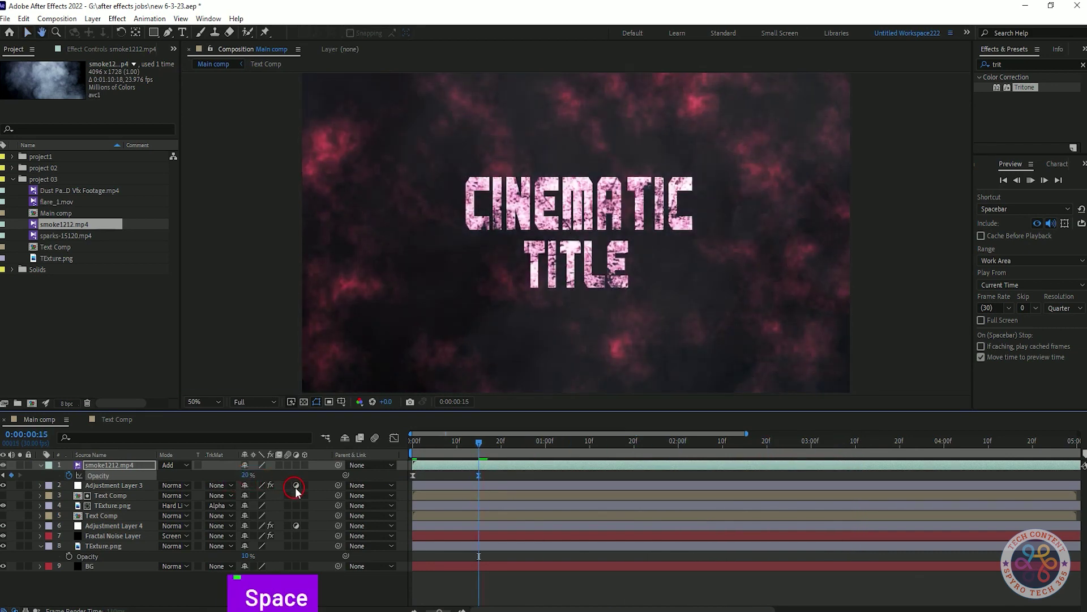
{"action": "key", "text": "space"}
{"action": "key", "text": "space"}
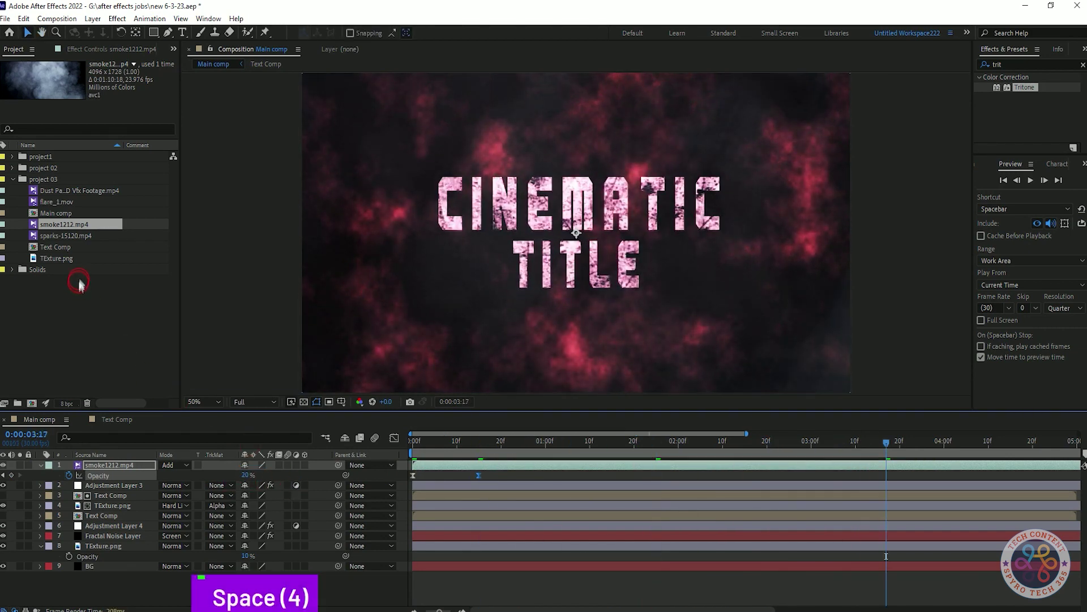
- Place sparks-15120.mp4 above the smoke layer with the Add blending mode, preview it, and return to the first frame
{"action": "left_click_drag", "start_coordinate": [63, 235], "coordinate": [131, 462]}
{"action": "left_click", "coordinate": [176, 465]}
{"action": "left_click", "coordinate": [223, 235]}
{"action": "key", "text": "space"}
{"action": "key", "text": "space"}
{"action": "left_click_drag", "start_coordinate": [1012, 442], "coordinate": [377, 501]}
{"action": "left_click", "coordinate": [502, 485]}
- Keyframe the sparks layer's opacity from 0% at the first frame to 64% at 0:00:00:10
{"action": "left_click", "coordinate": [89, 455]}
{"action": "left_click", "coordinate": [107, 466]}
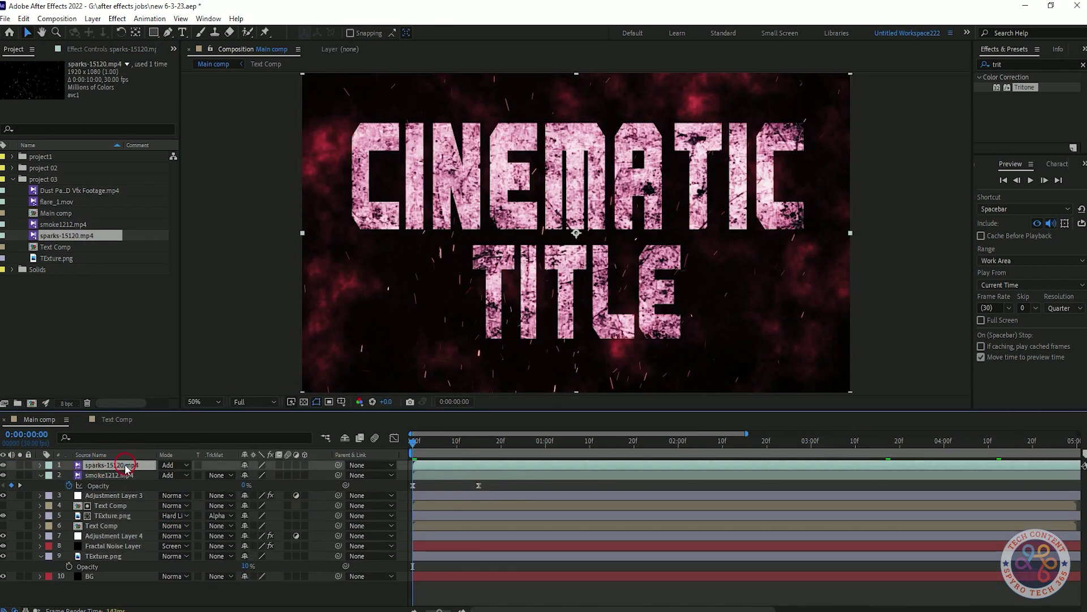
{"action": "key", "text": "t"}
{"action": "left_click", "coordinate": [457, 448]}
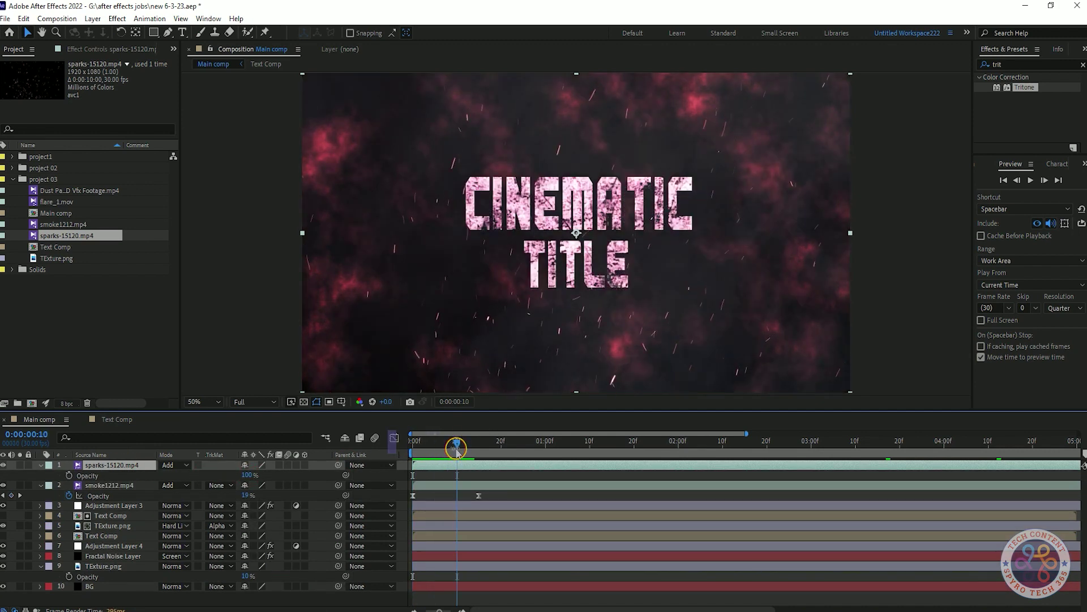
{"action": "left_click_drag", "start_coordinate": [247, 474], "coordinate": [238, 477]}
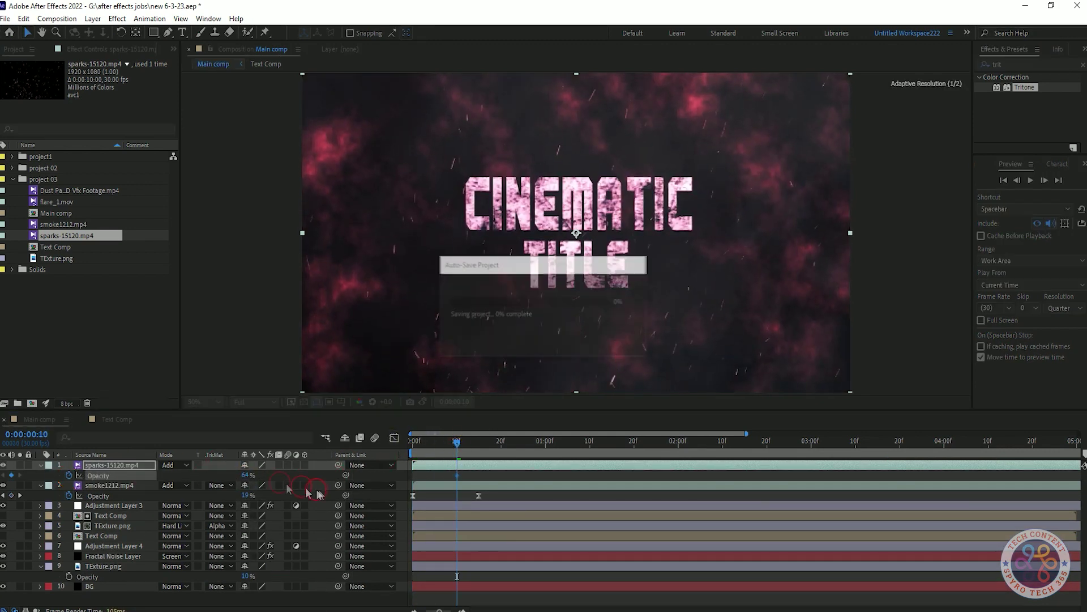
{"action": "left_click_drag", "start_coordinate": [465, 435], "coordinate": [303, 470]}
{"action": "type", "text": "0"}
{"action": "key", "text": "Return"}
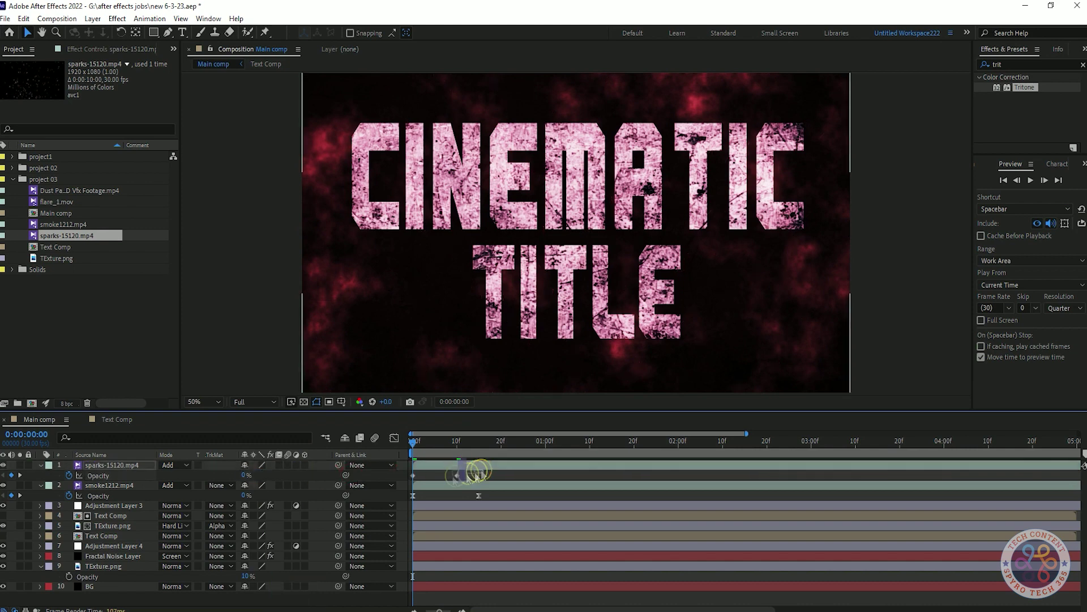
- Preview the sparks fade-in together with the smoke and title
{"action": "key", "text": "space"}
{"action": "key", "text": "space"}
{"action": "key", "text": "space"}
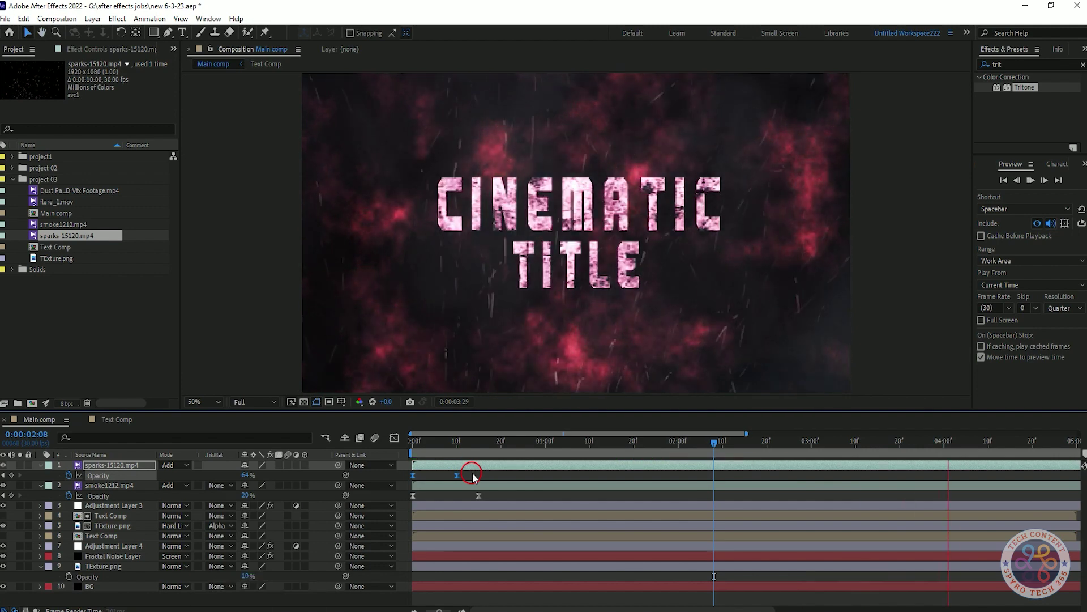
{"action": "key", "text": "space"}
- Set the sparks layer's opacity keyframe at 0:00:00:10 to 87%, preview it, and collapse the sparks and smoke layers
{"action": "left_click_drag", "start_coordinate": [642, 506], "coordinate": [457, 519]}
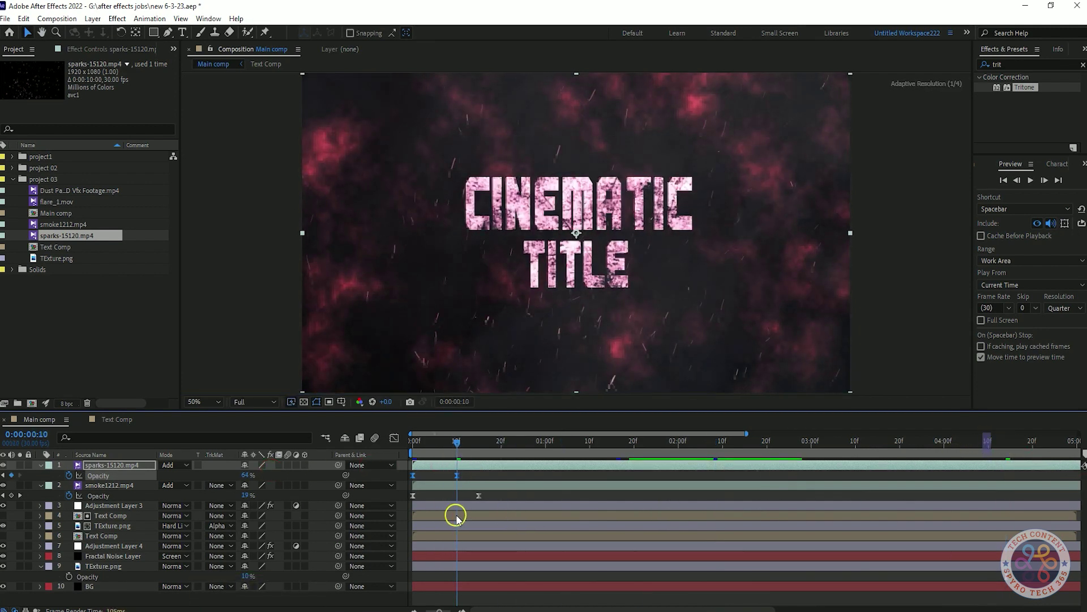
{"action": "left_click_drag", "start_coordinate": [247, 477], "coordinate": [264, 479]}
{"action": "key", "text": "space"}
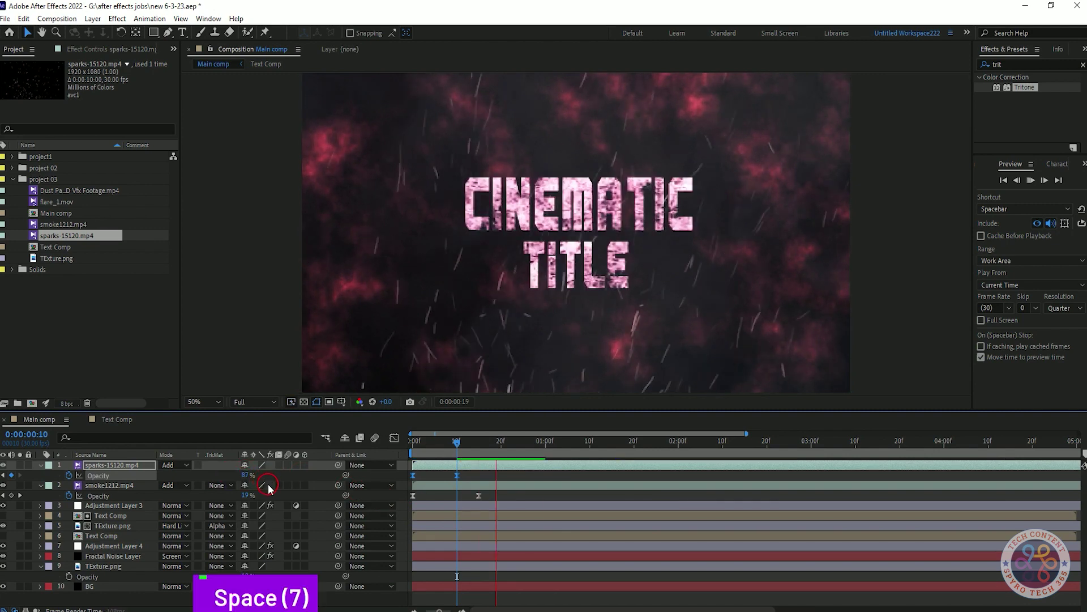
{"action": "key", "text": "space"}
{"action": "key", "text": "space"}
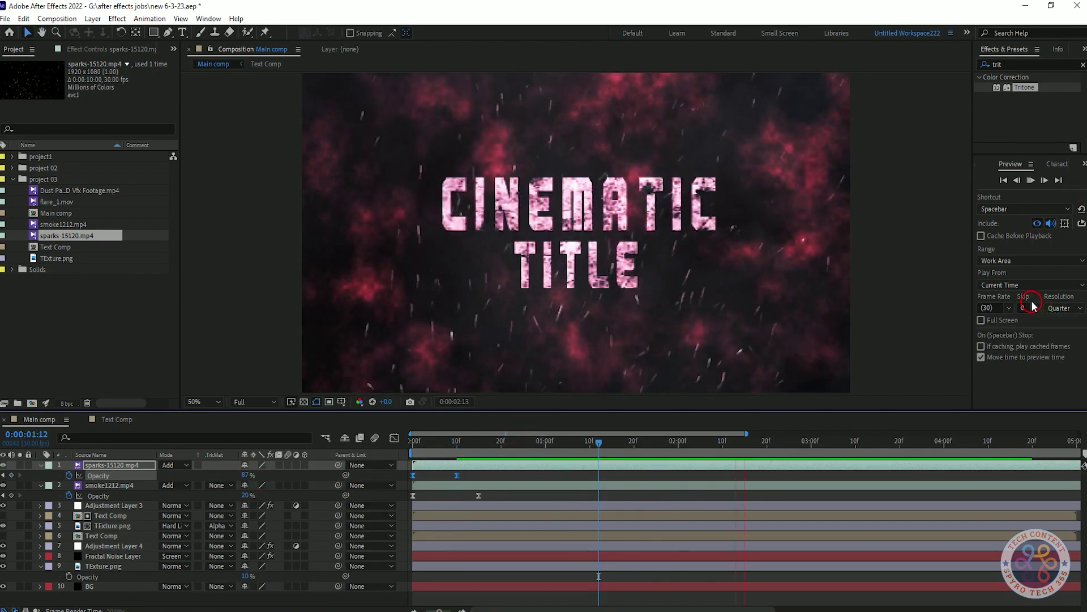
{"action": "key", "text": "space"}
{"action": "left_click", "coordinate": [41, 465]}
{"action": "left_click", "coordinate": [42, 476]}
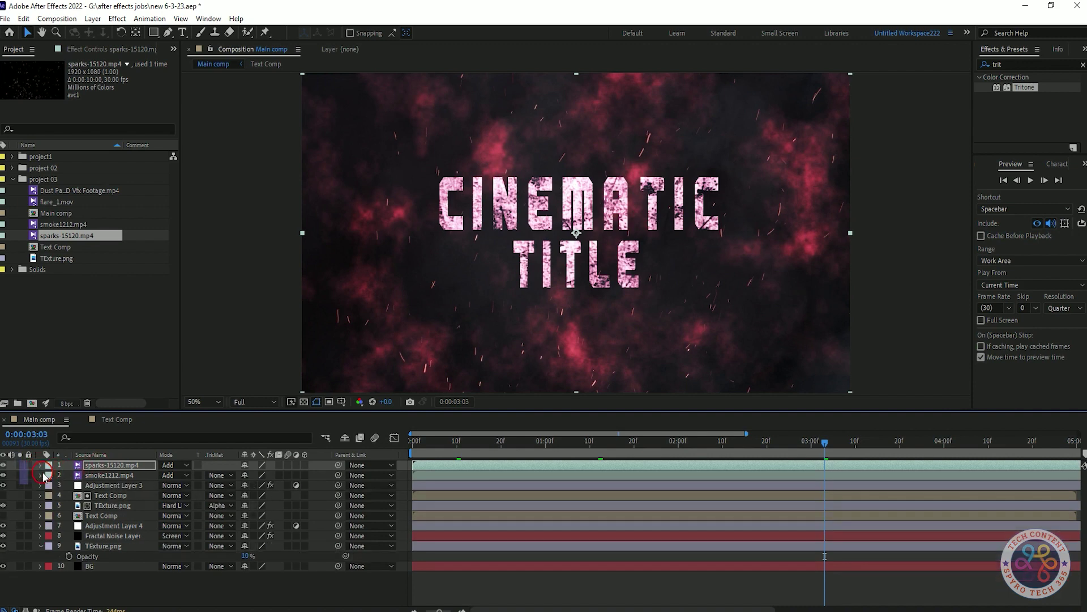
- Place the Dust Particles footage above the sparks layer with the Add blending mode and preview it
{"action": "left_click", "coordinate": [76, 191]}
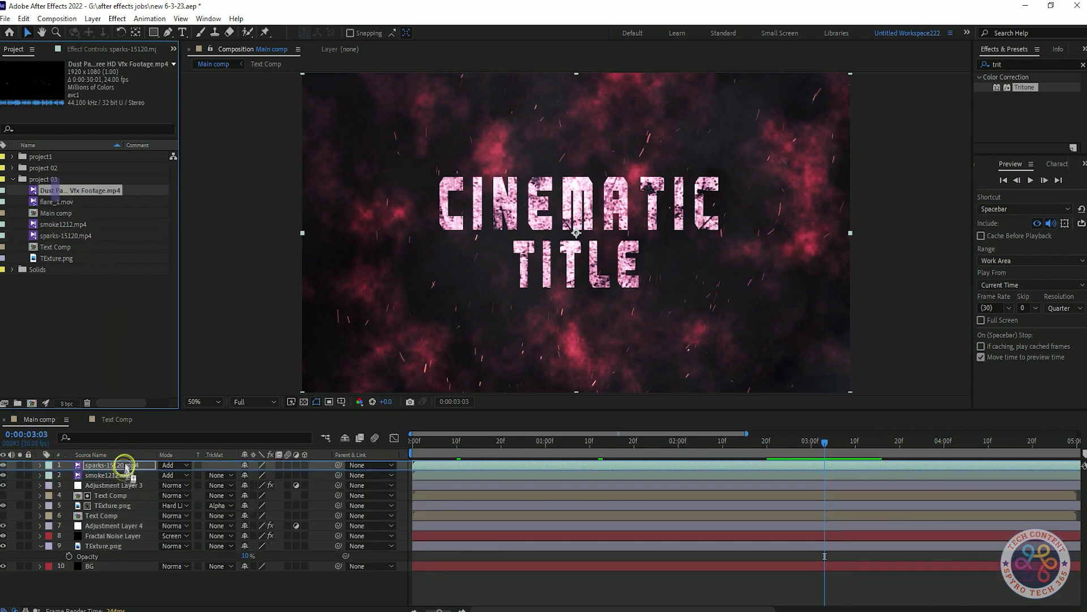
{"action": "left_click_drag", "start_coordinate": [125, 468], "coordinate": [124, 464]}
{"action": "left_click", "coordinate": [174, 465]}
{"action": "left_click", "coordinate": [214, 226]}
{"action": "key", "text": "space"}
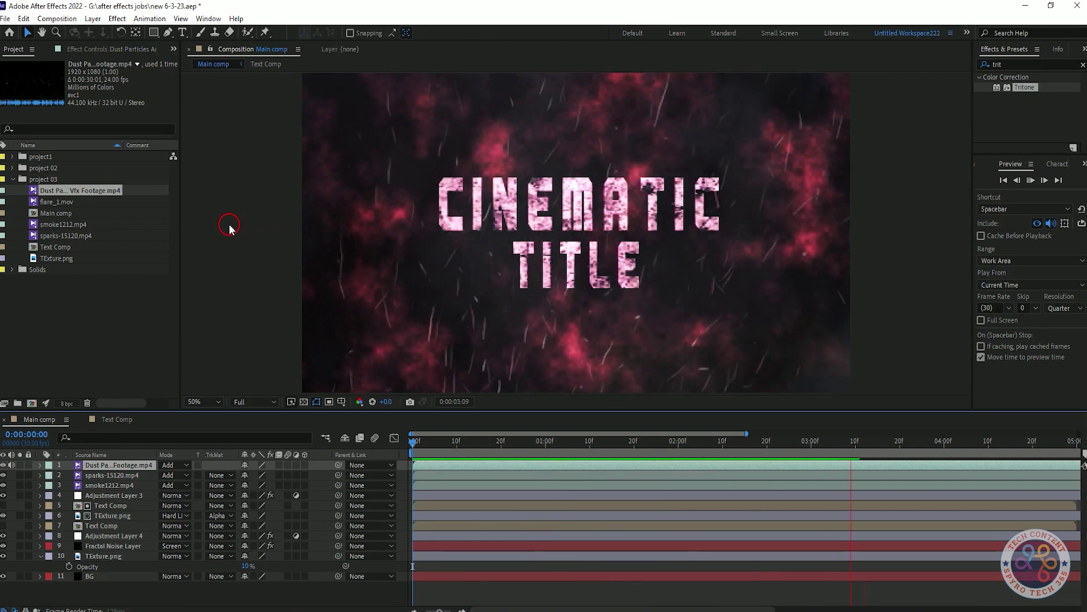
{"action": "key", "text": "space"}
- Set the dust layer's opacity to 40%, preview it, and reduce the opacity to 30%
{"action": "key", "text": "t"}
{"action": "left_click", "coordinate": [251, 474]}
{"action": "type", "text": "40"}
{"action": "key", "text": "Return"}
{"action": "key", "text": "space"}
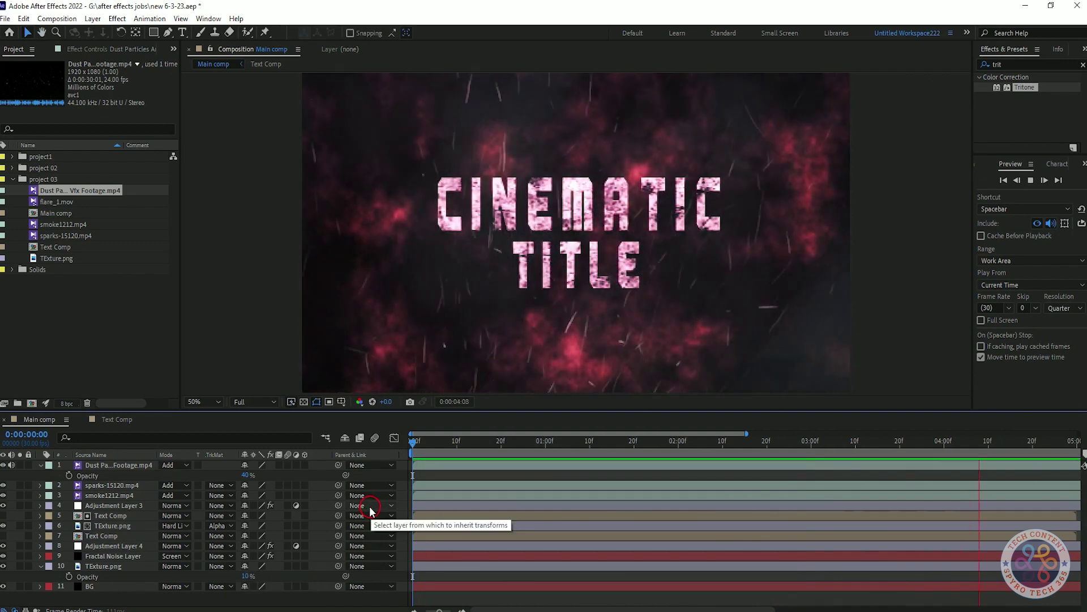
{"action": "key", "text": "space"}
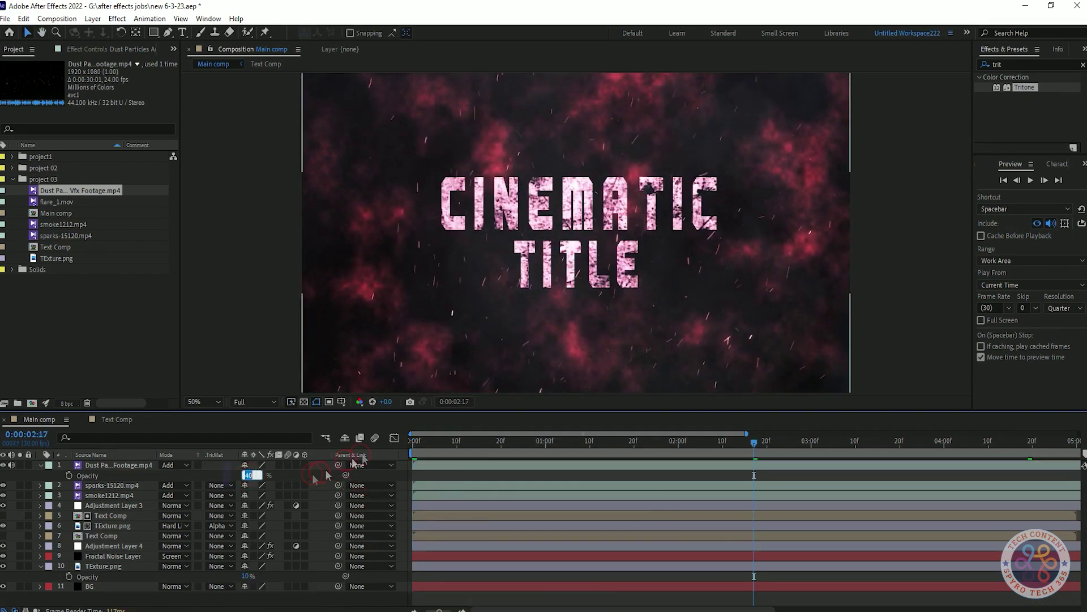
{"action": "key", "text": "Return"}
{"action": "key", "text": "space"}
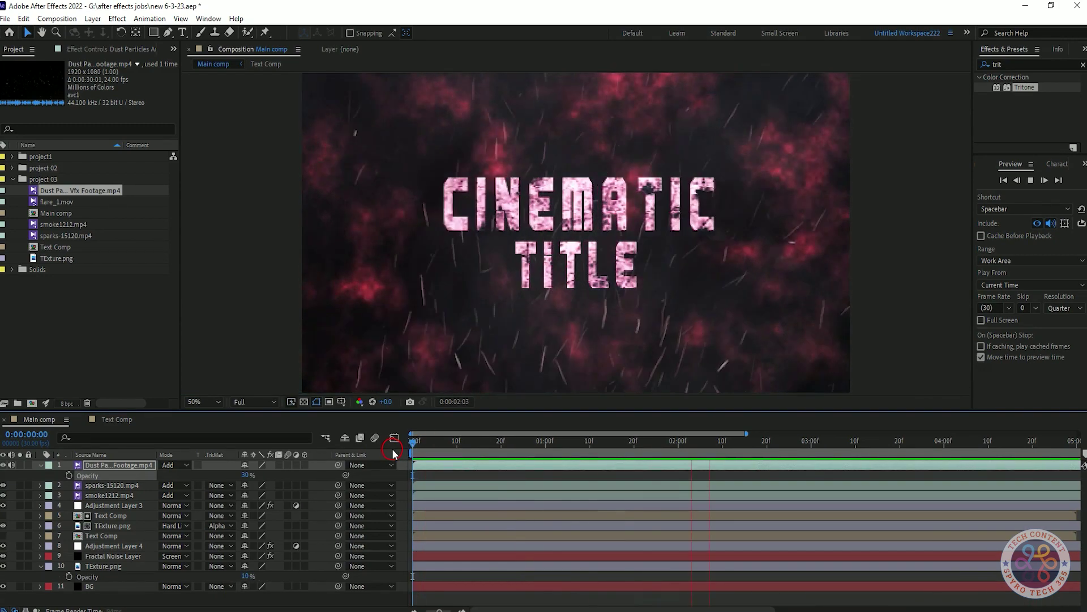
- Place the flare_1.mov footage above the dust layer at the start of the composition and set its blending mode to Add
{"action": "key", "text": "space"}
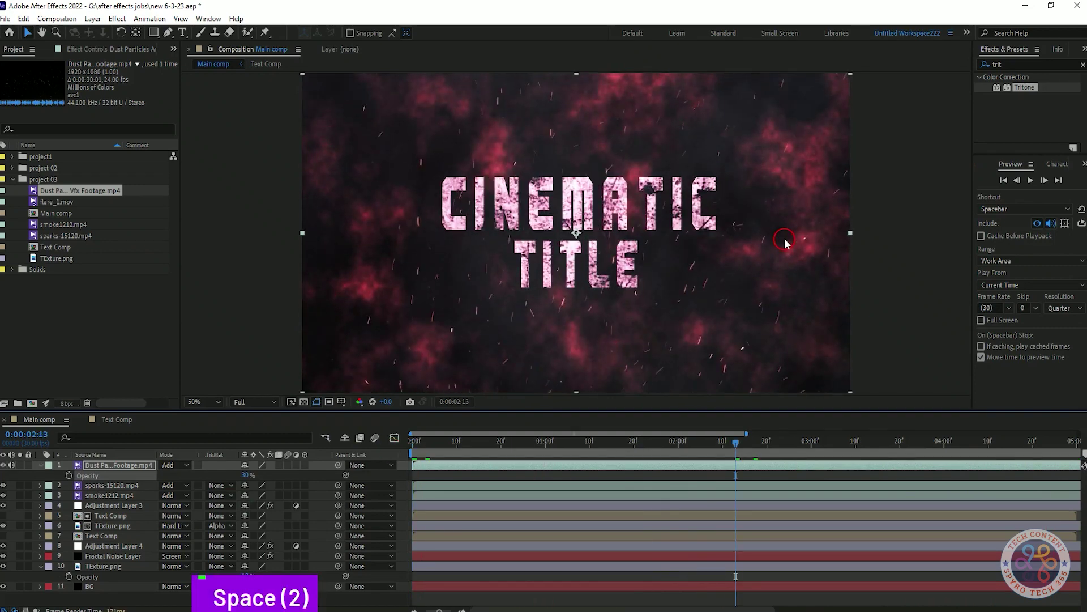
{"action": "left_click_drag", "start_coordinate": [736, 442], "coordinate": [852, 453]}
{"action": "left_click_drag", "start_coordinate": [52, 201], "coordinate": [363, 464]}
{"action": "key", "text": "Home"}
{"action": "left_click", "coordinate": [172, 465]}
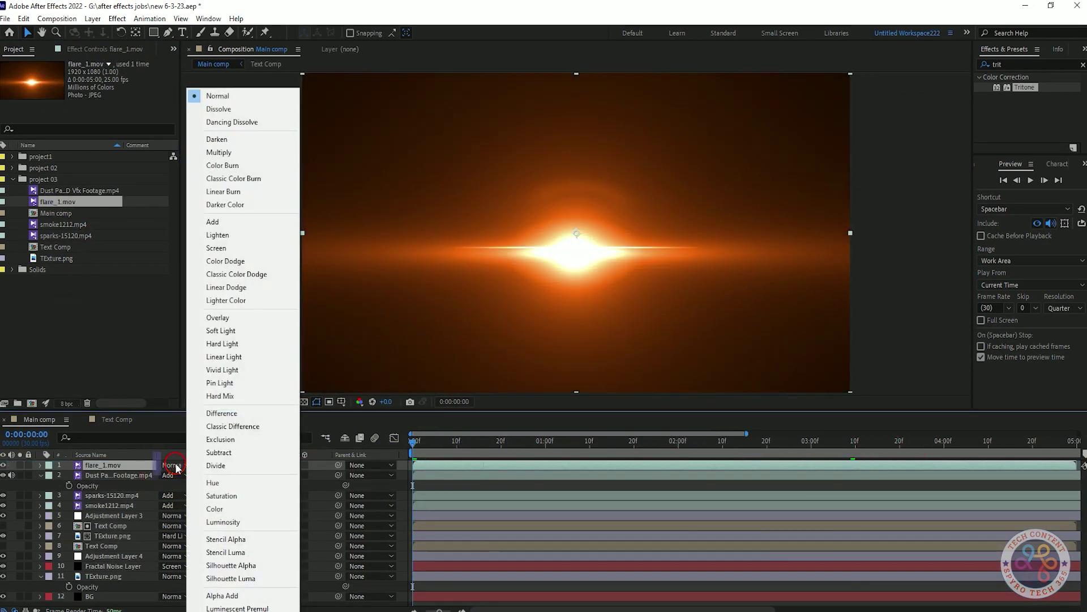
{"action": "left_click", "coordinate": [218, 224]}
{"action": "left_click_drag", "start_coordinate": [433, 447], "coordinate": [412, 447]}
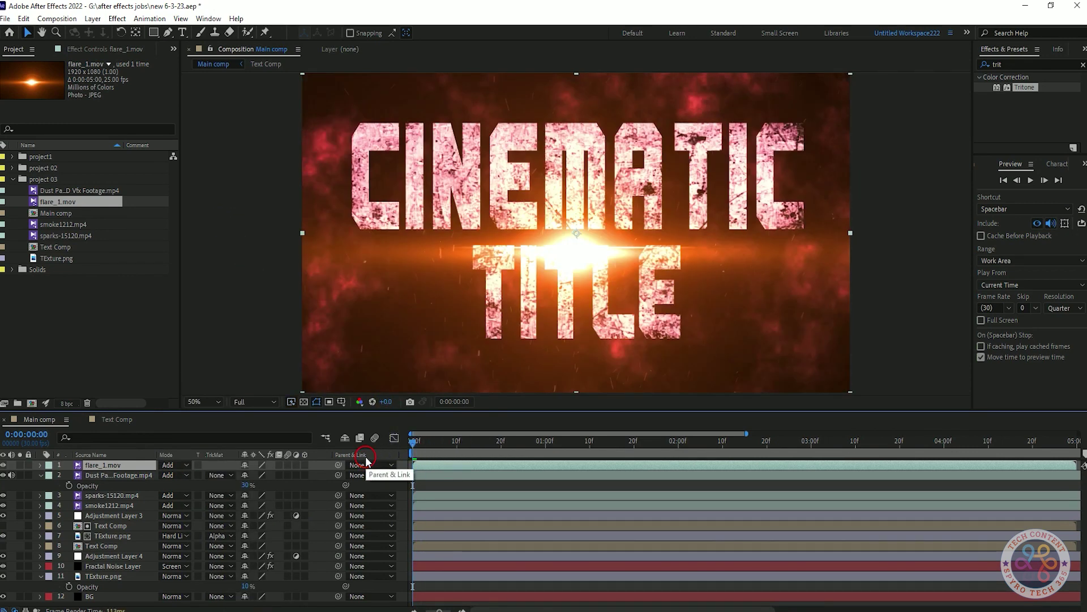
- Set the flare layer's position to 960, 486 so it sits between the two title lines, and preview it
{"action": "key", "text": "s"}
{"action": "left_click_drag", "start_coordinate": [418, 446], "coordinate": [482, 450]}
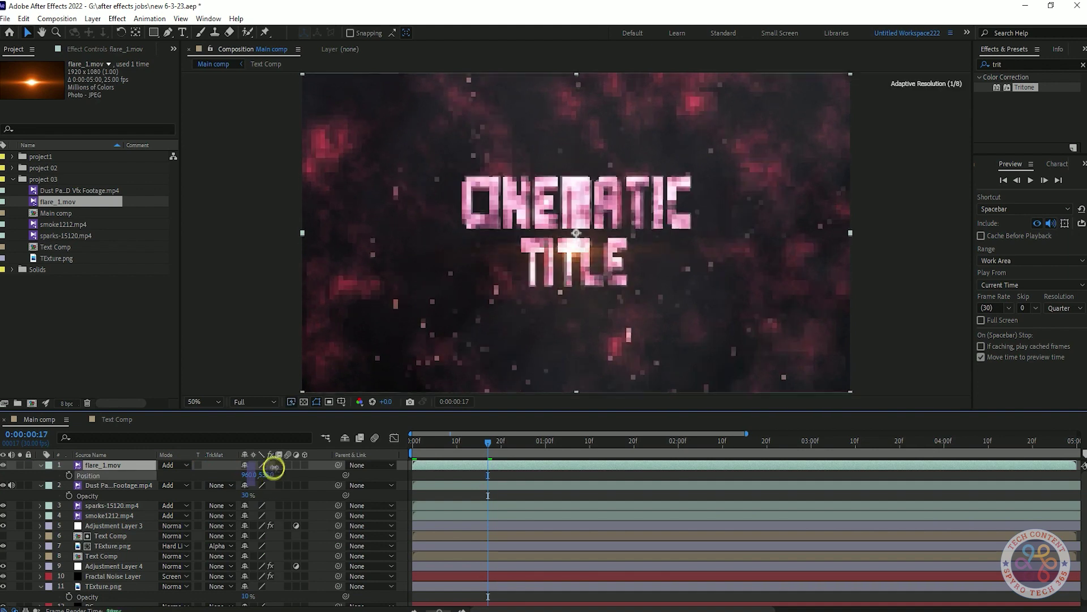
{"action": "left_click", "coordinate": [297, 475]}
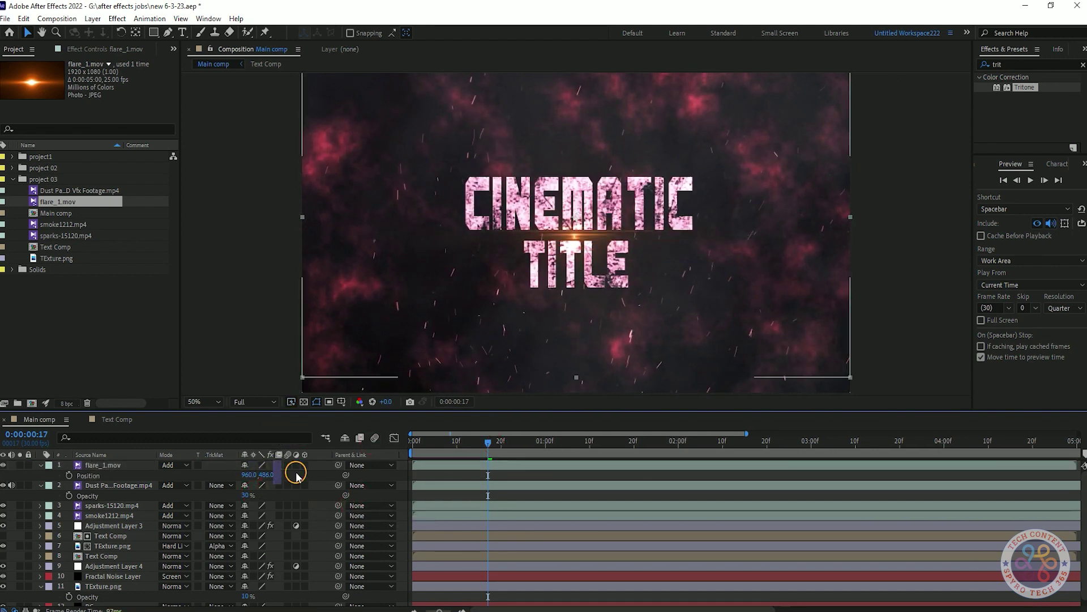
{"action": "left_click_drag", "start_coordinate": [489, 448], "coordinate": [396, 456]}
{"action": "key", "text": "space"}
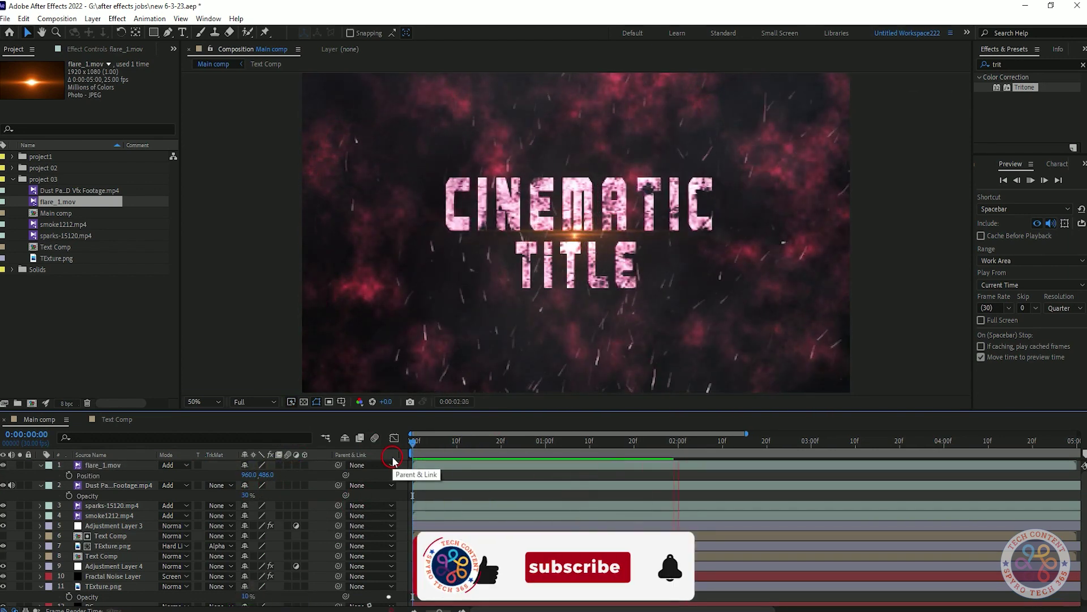
{"action": "key", "text": "space"}
{"action": "key", "text": "space"}
{"action": "key", "text": "space"}
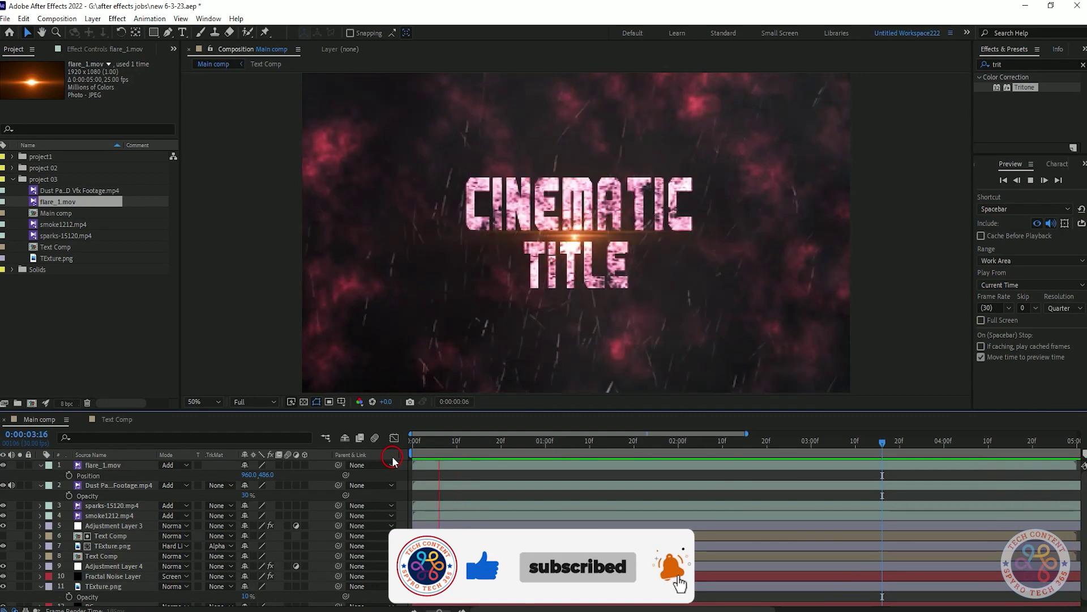
- Shift the flare layer about 7 frames later in the timeline and preview its timing
{"action": "left_click_drag", "start_coordinate": [541, 441], "coordinate": [393, 440]}
{"action": "left_click_drag", "start_coordinate": [456, 465], "coordinate": [484, 466]}
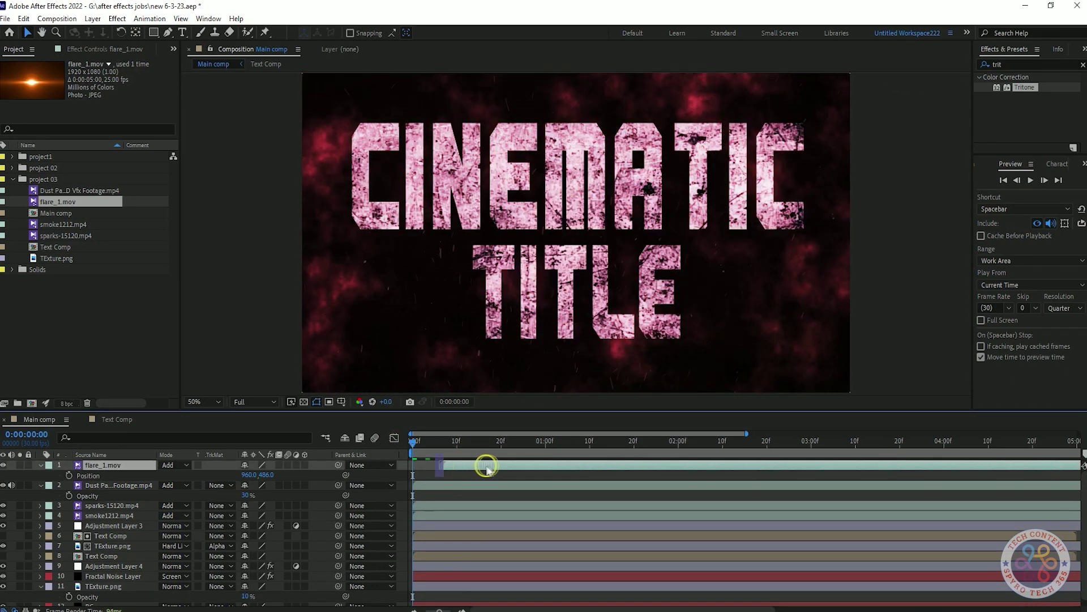
{"action": "key", "text": "space"}
{"action": "key", "text": "space"}
{"action": "key", "text": "space"}
{"action": "key", "text": "space"}
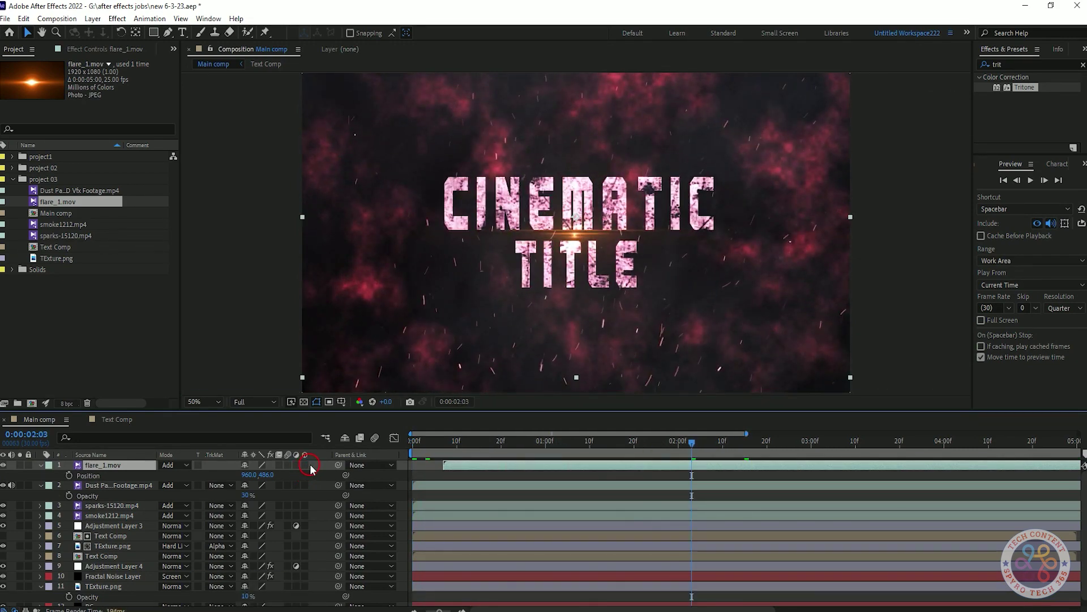
{"action": "left_click_drag", "start_coordinate": [687, 447], "coordinate": [454, 489]}
{"action": "key", "text": "space"}
- Set the flare layer's scale to 100, 120% and preview it
{"action": "left_click", "coordinate": [38, 465]}
{"action": "left_click_drag", "start_coordinate": [244, 481], "coordinate": [285, 474]}
{"action": "key", "text": "space"}
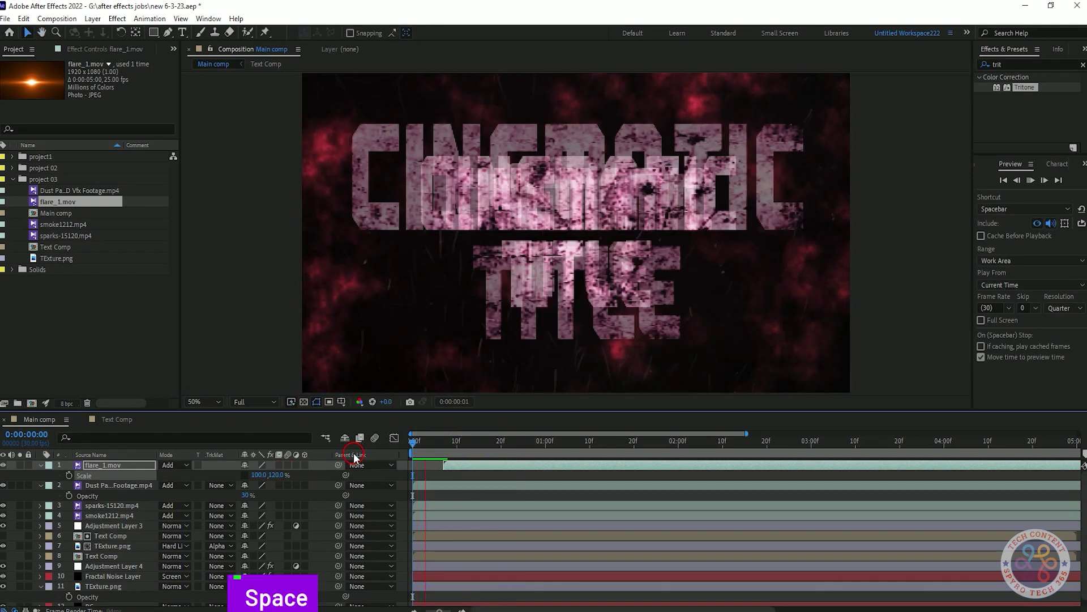
{"action": "key", "text": "space"}
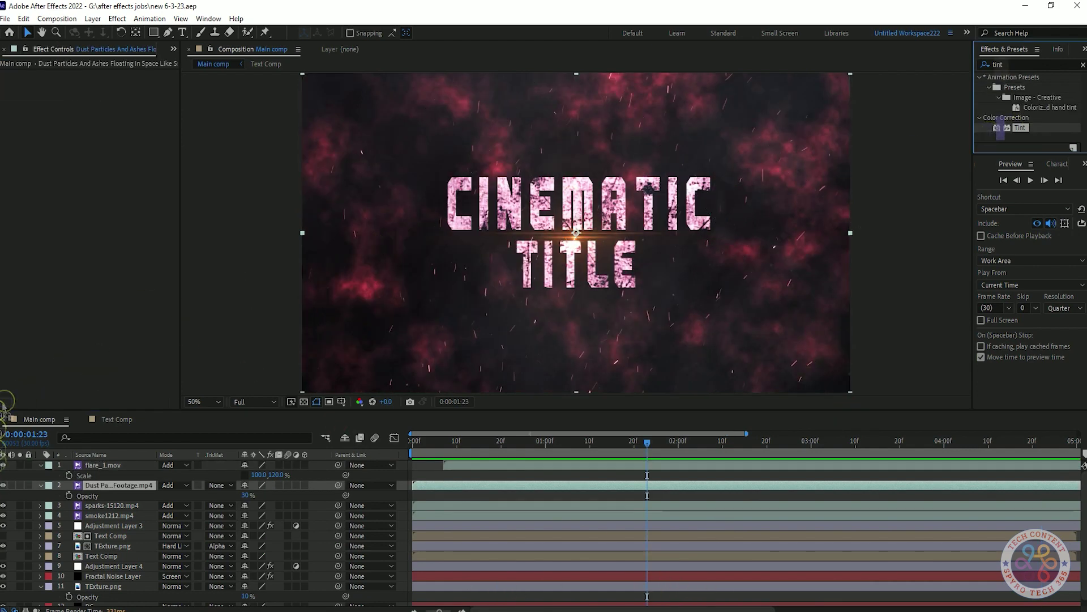
- Apply the Tint effect to the dust layer, map white to red F50303, and set the layer's opacity to 75%
{"action": "double_click", "coordinate": [1020, 127]}
{"action": "left_click", "coordinate": [102, 94]}
{"action": "left_click", "coordinate": [191, 223]}
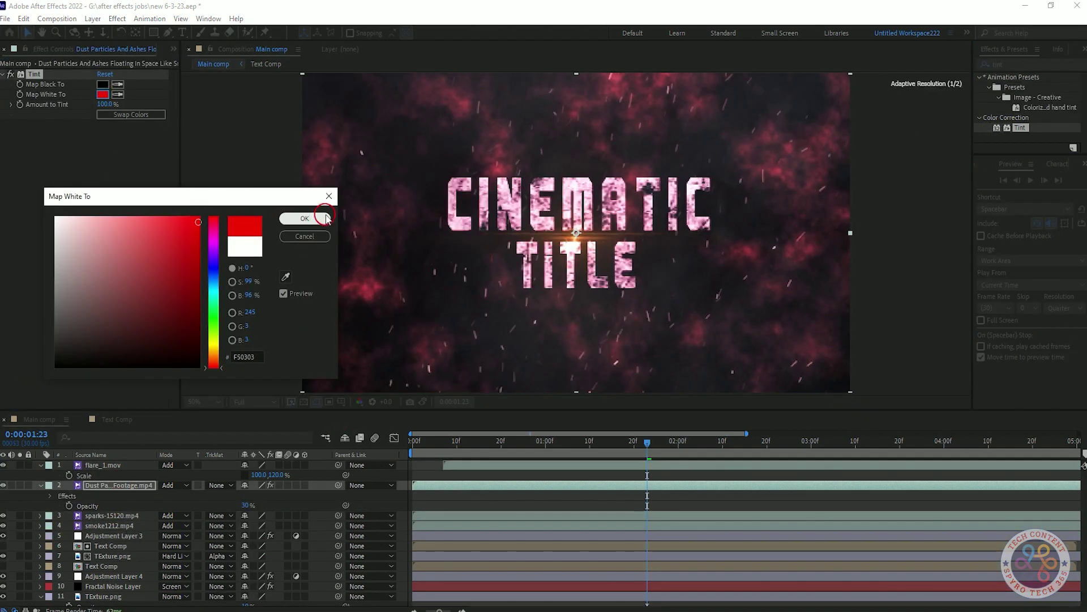
{"action": "left_click", "coordinate": [318, 219]}
{"action": "left_click_drag", "start_coordinate": [248, 505], "coordinate": [278, 506]}
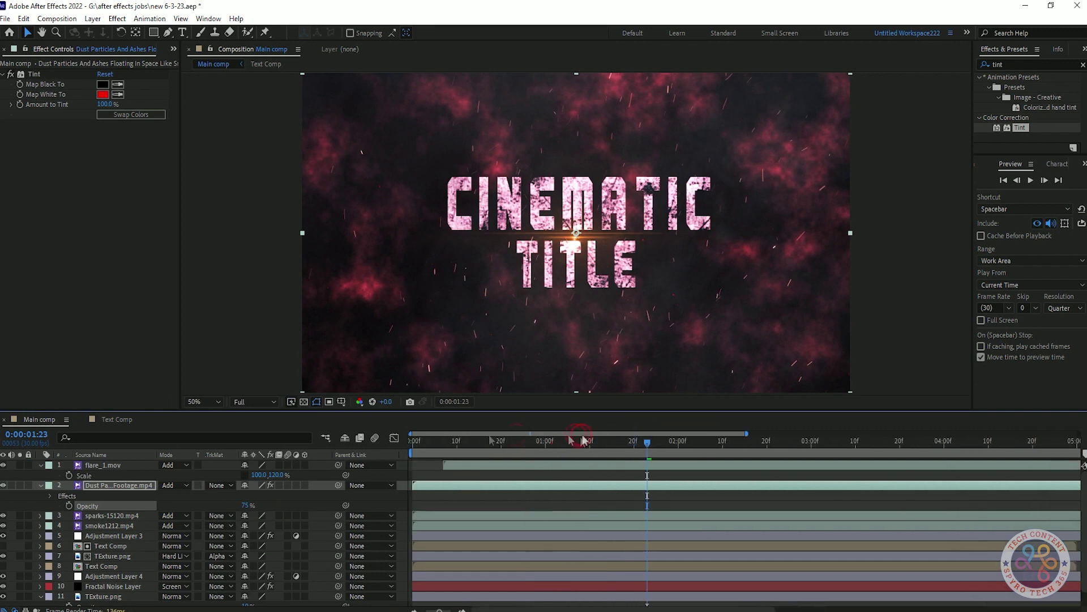
- Change the dust tint's white mapping to a lighter red, preview it, and collapse the effect
{"action": "left_click", "coordinate": [102, 94]}
{"action": "left_click", "coordinate": [171, 218]}
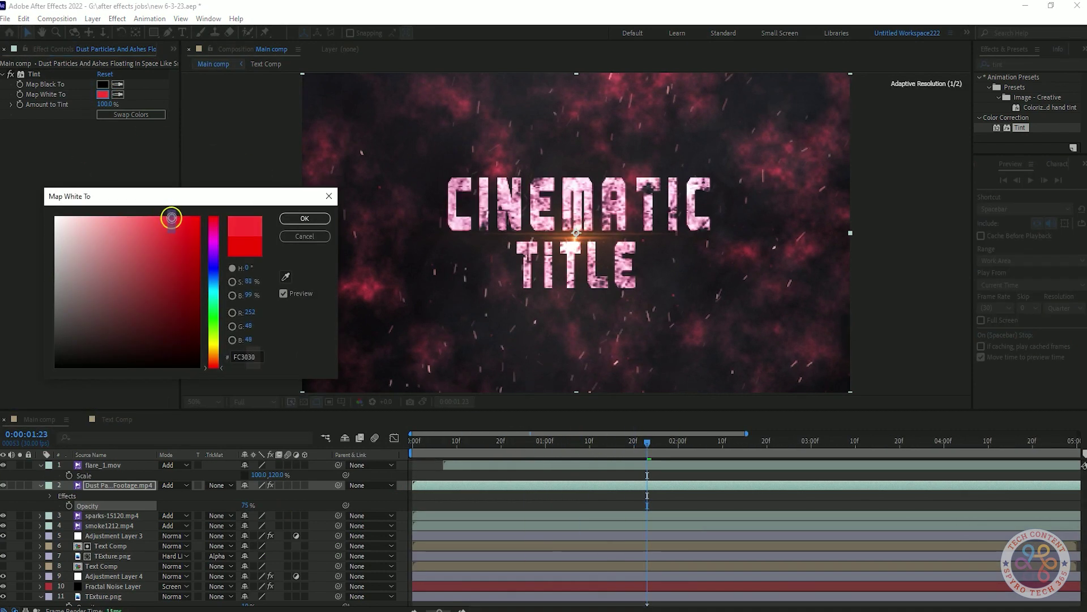
{"action": "left_click", "coordinate": [301, 218]}
{"action": "key", "text": "space"}
{"action": "key", "text": "space"}
{"action": "key", "text": "space"}
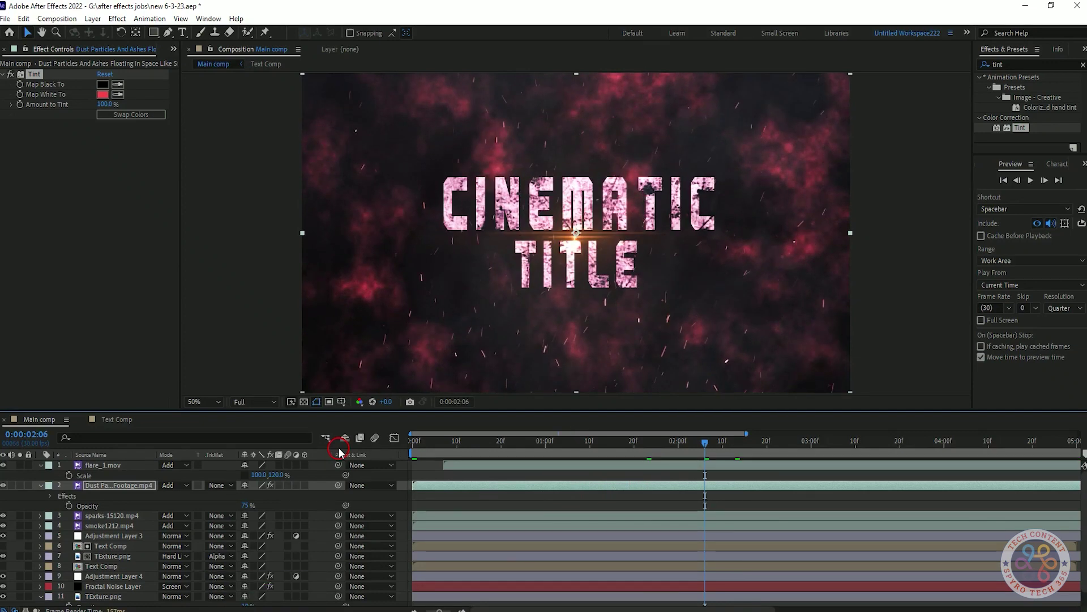
{"action": "left_click", "coordinate": [2, 75]}
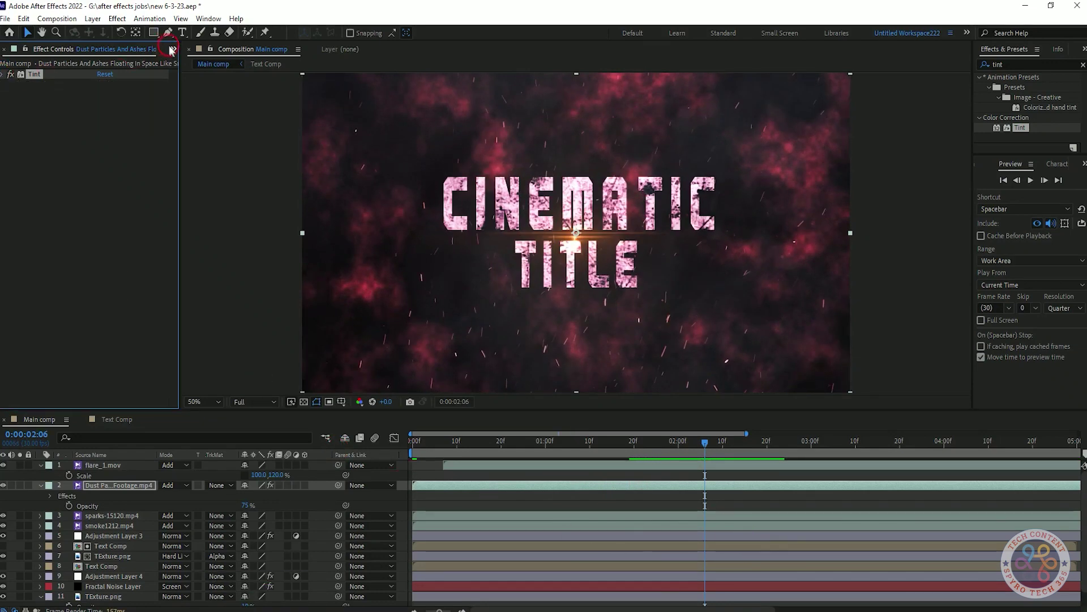
- Try a red Tint effect on the flare layer, remove it, and return to the start of the composition
{"action": "left_click", "coordinate": [173, 49]}
{"action": "left_click", "coordinate": [193, 57]}
{"action": "left_click_drag", "start_coordinate": [1021, 128], "coordinate": [107, 465]}
{"action": "left_click", "coordinate": [103, 95]}
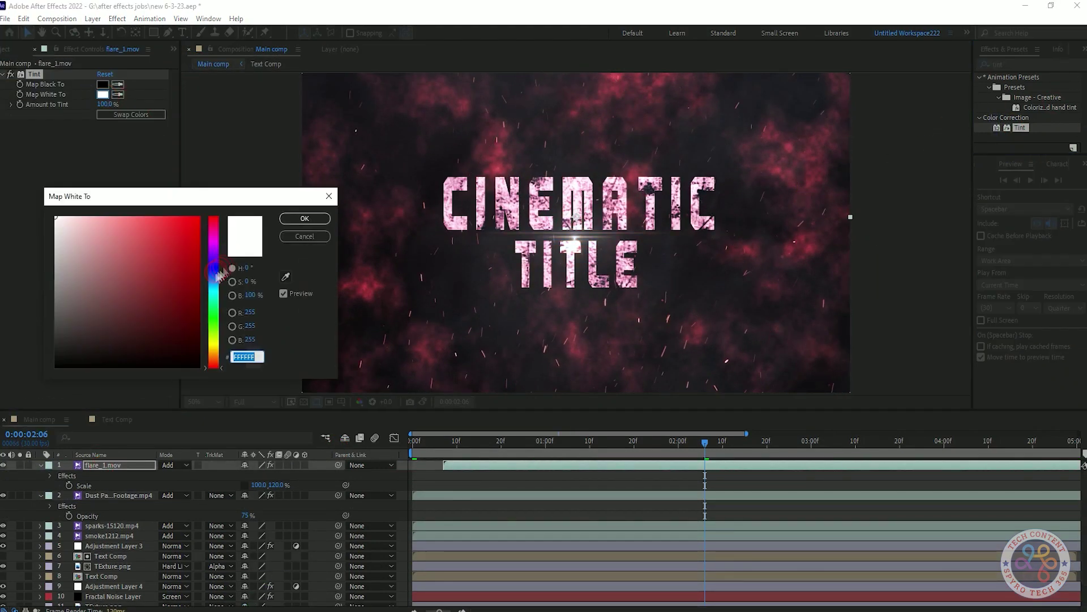
{"action": "left_click", "coordinate": [191, 220]}
{"action": "left_click_drag", "start_coordinate": [215, 362], "coordinate": [217, 366]}
{"action": "mouse_move", "coordinate": [193, 223]}
{"action": "left_mouse_down"}
{"action": "mouse_move", "coordinate": [153, 211]}
{"action": "mouse_move", "coordinate": [193, 221]}
{"action": "left_mouse_up"}
{"action": "key", "text": "Escape"}
{"action": "left_click", "coordinate": [11, 74]}
{"action": "left_click", "coordinate": [34, 72]}
{"action": "key", "text": "Delete"}
{"action": "left_click_drag", "start_coordinate": [709, 445], "coordinate": [434, 451]}
{"action": "key", "text": "Home"}
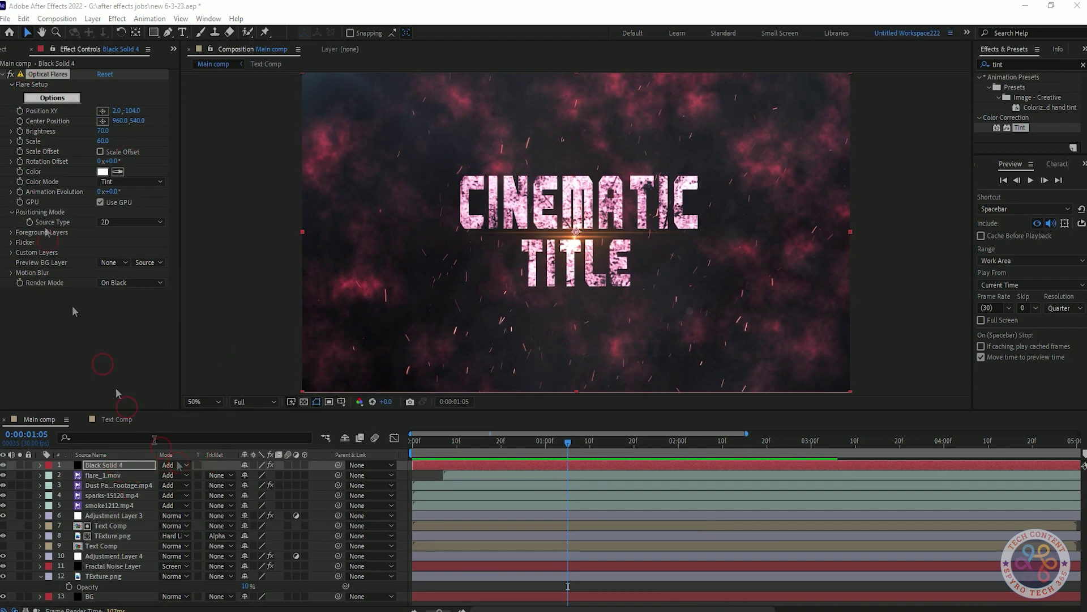
- Set the Optical Flares color on Black Solid 4 to a very pale tint and its brightness to 80
{"action": "left_click", "coordinate": [33, 58]}
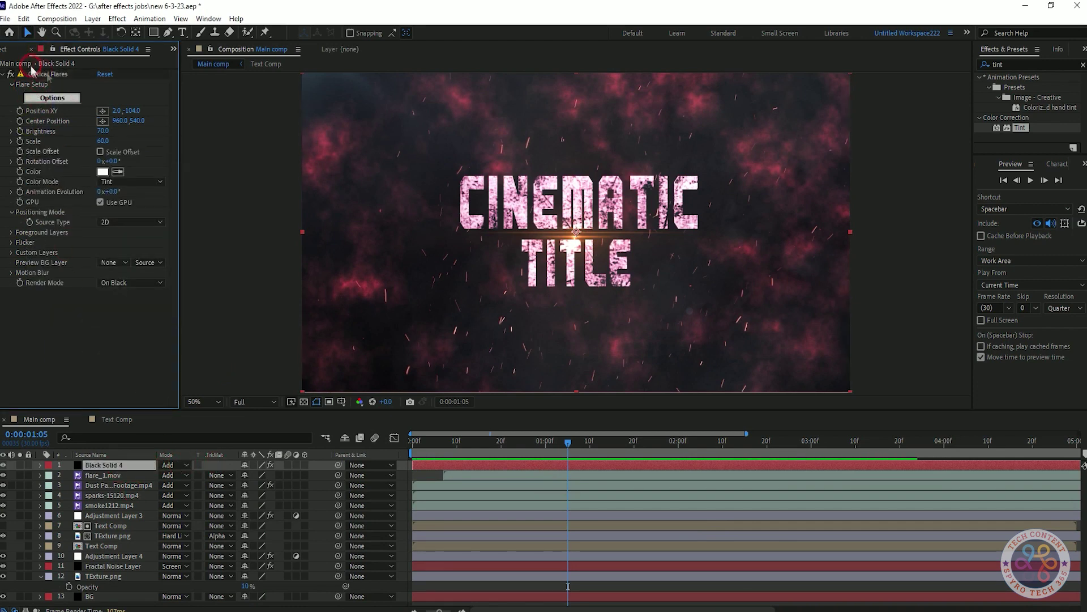
{"action": "left_click", "coordinate": [102, 172]}
{"action": "mouse_move", "coordinate": [170, 244]}
{"action": "left_mouse_down"}
{"action": "mouse_move", "coordinate": [146, 214]}
{"action": "mouse_move", "coordinate": [95, 217]}
{"action": "left_mouse_up"}
{"action": "left_click", "coordinate": [218, 366]}
{"action": "left_click", "coordinate": [98, 216]}
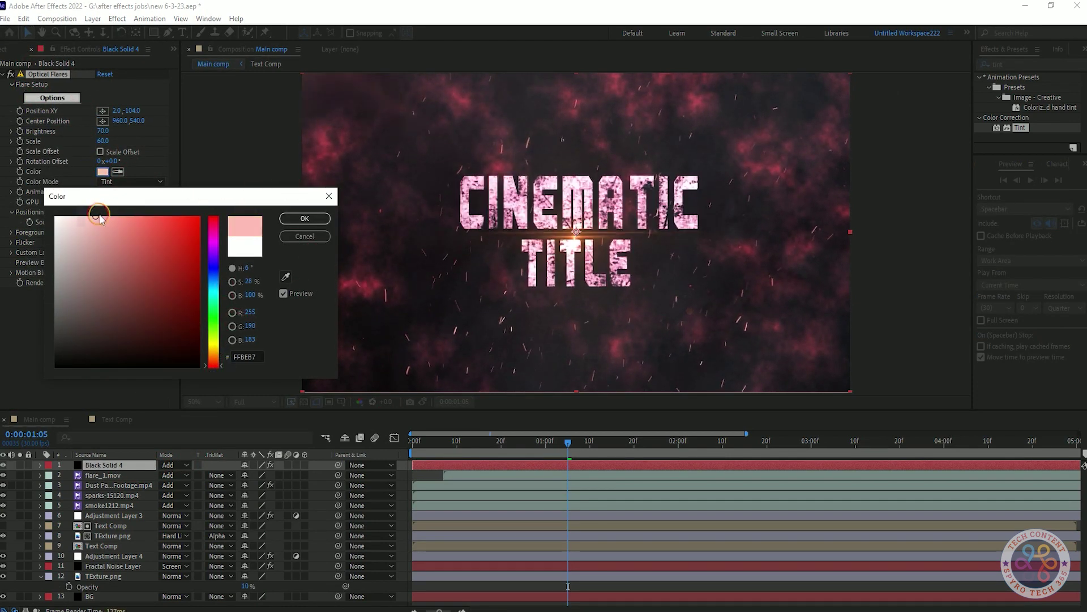
{"action": "mouse_move", "coordinate": [219, 340]}
{"action": "left_mouse_down"}
{"action": "mouse_move", "coordinate": [218, 361]}
{"action": "mouse_move", "coordinate": [34, 202]}
{"action": "mouse_move", "coordinate": [62, 211]}
{"action": "left_mouse_up"}
{"action": "left_click", "coordinate": [194, 217]}
{"action": "left_click", "coordinate": [305, 219]}
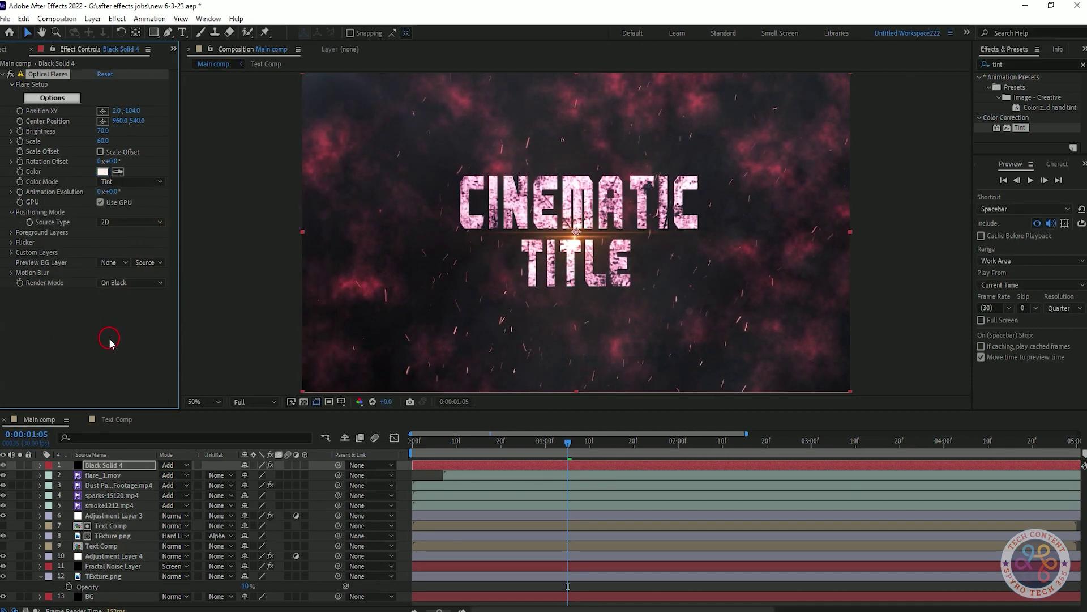
{"action": "left_click_drag", "start_coordinate": [106, 136], "coordinate": [158, 136]}
- Duplicate the Optical Flares effect, position the copy at 2018, -126, and preview both flares from the start
{"action": "key", "text": "ctrl+d"}
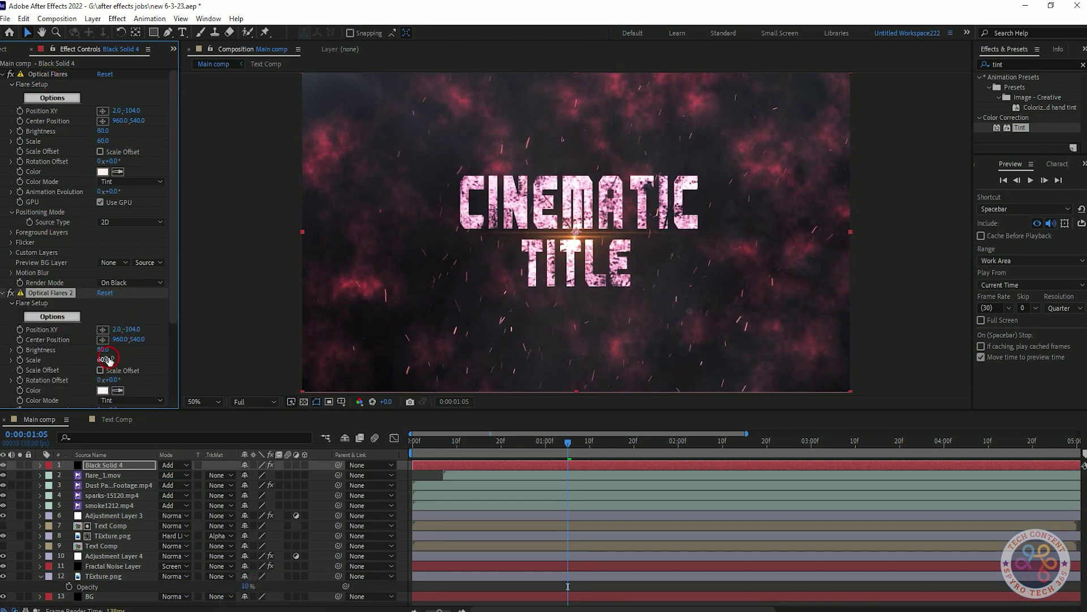
{"action": "left_click_drag", "start_coordinate": [303, 315], "coordinate": [728, 134]}
{"action": "key", "text": "comma"}
{"action": "key", "text": "period"}
{"action": "key", "text": "space"}
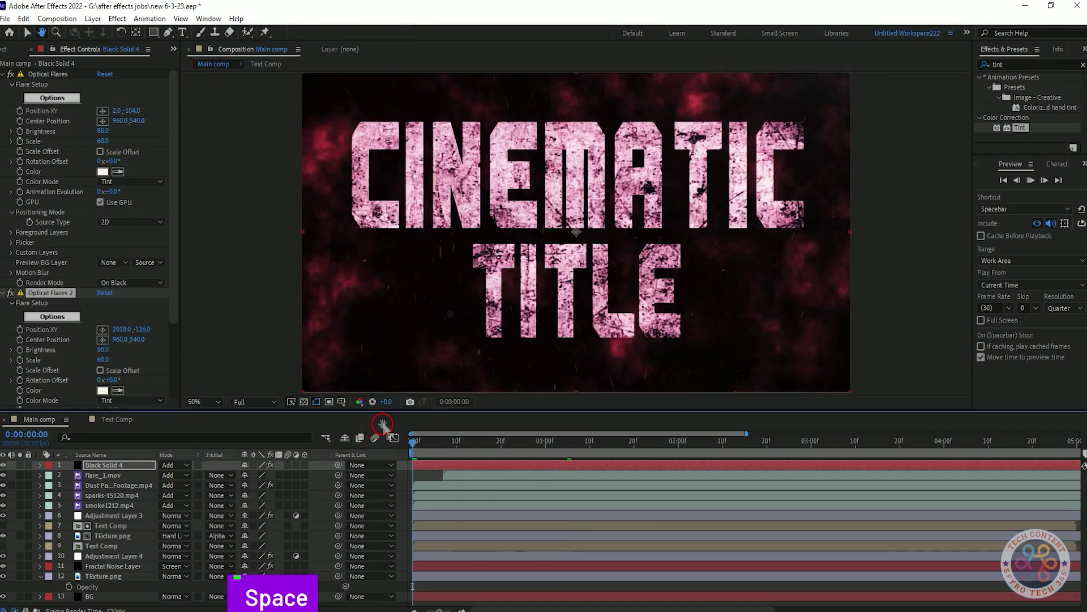
{"action": "key", "text": "space"}
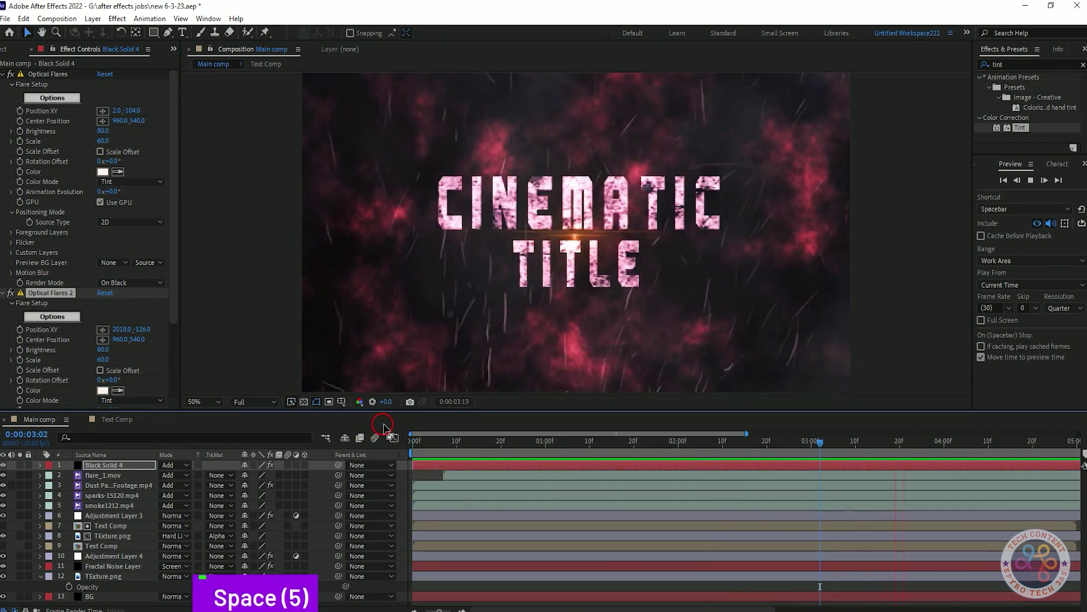
{"action": "left_click", "coordinate": [52, 98]}
{"action": "left_click", "coordinate": [834, 96]}
{"action": "left_click", "coordinate": [516, 345]}
{"action": "key", "text": "ctrl+s"}
{"action": "left_click", "coordinate": [54, 101]}
{"action": "scroll", "coordinate": [425, 486], "scroll_direction": "down", "scroll_amount": 3}
{"action": "left_click", "coordinate": [472, 518]}
{"action": "scroll", "coordinate": [443, 477], "scroll_direction": "down", "scroll_amount": 3}
{"action": "left_click", "coordinate": [464, 477]}
{"action": "left_click", "coordinate": [464, 477]}
{"action": "scroll", "coordinate": [425, 466], "scroll_direction": "down", "scroll_amount": 4}
{"action": "scroll", "coordinate": [413, 450], "scroll_direction": "up", "scroll_amount": 8}
{"action": "left_click", "coordinate": [830, 100]}
{"action": "left_click", "coordinate": [517, 345]}
- Hide the Iris and Multi Iris elements in the second Optical Flares effect's options and apply the change
{"action": "left_click", "coordinate": [73, 315]}
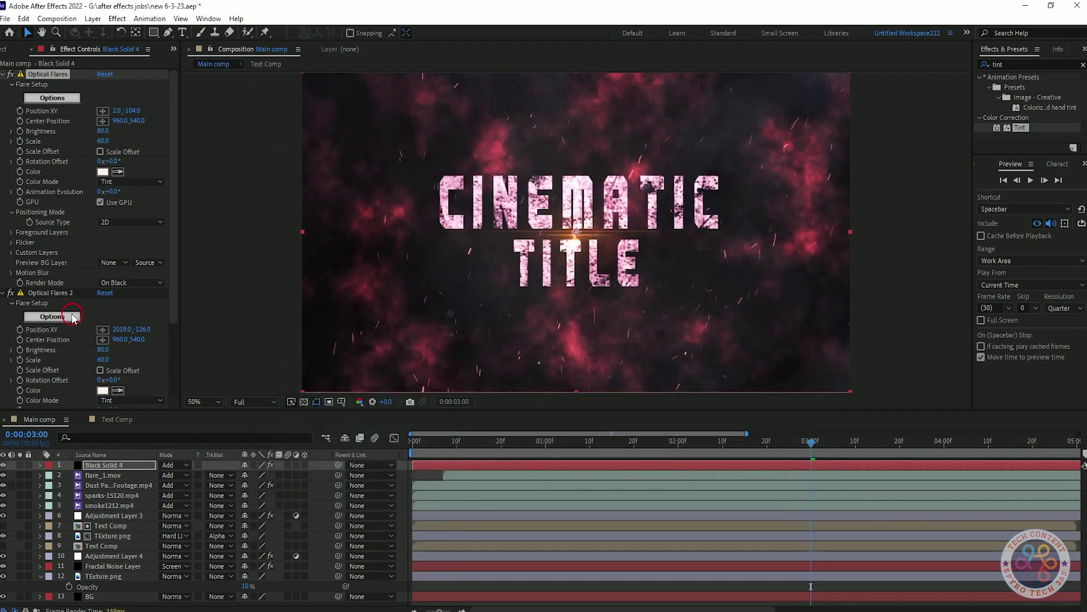
{"action": "scroll", "coordinate": [443, 459], "scroll_direction": "down", "scroll_amount": 5}
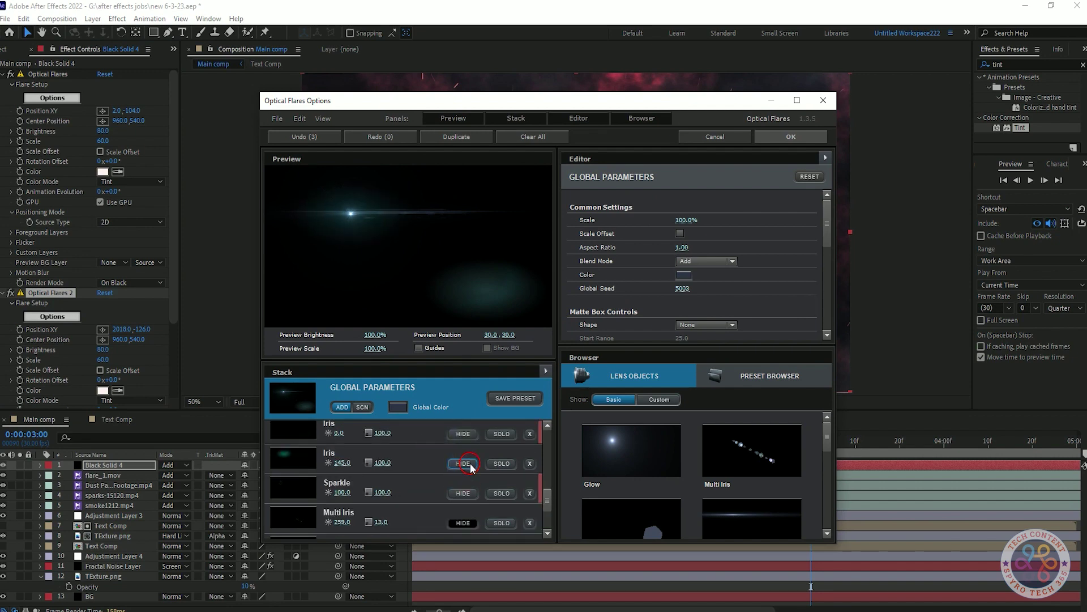
{"action": "scroll", "coordinate": [464, 510], "scroll_direction": "up", "scroll_amount": 3}
{"action": "left_click", "coordinate": [464, 487]}
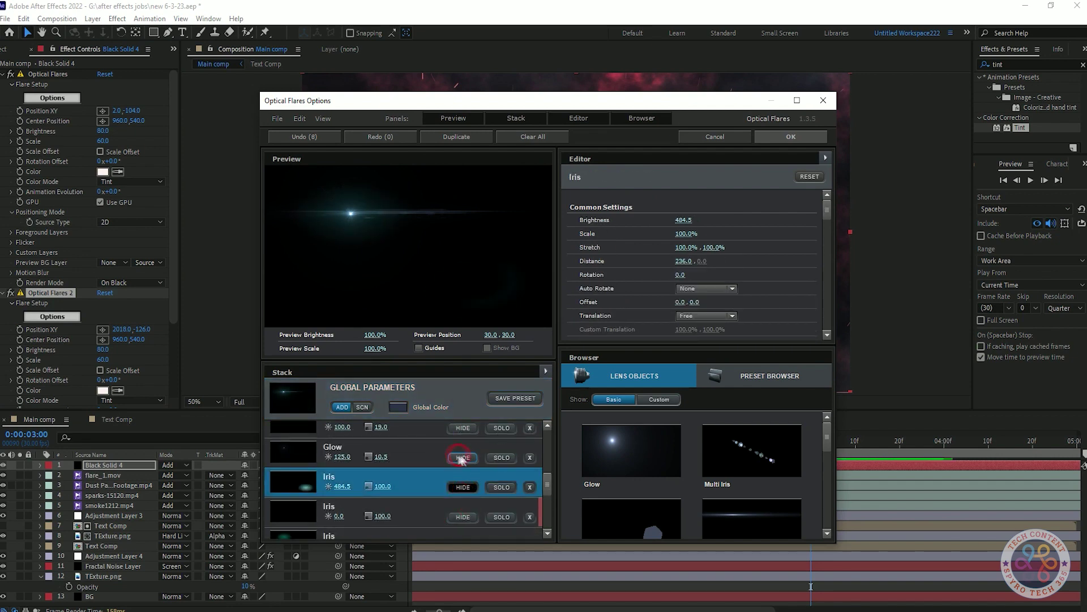
{"action": "left_click", "coordinate": [814, 141]}
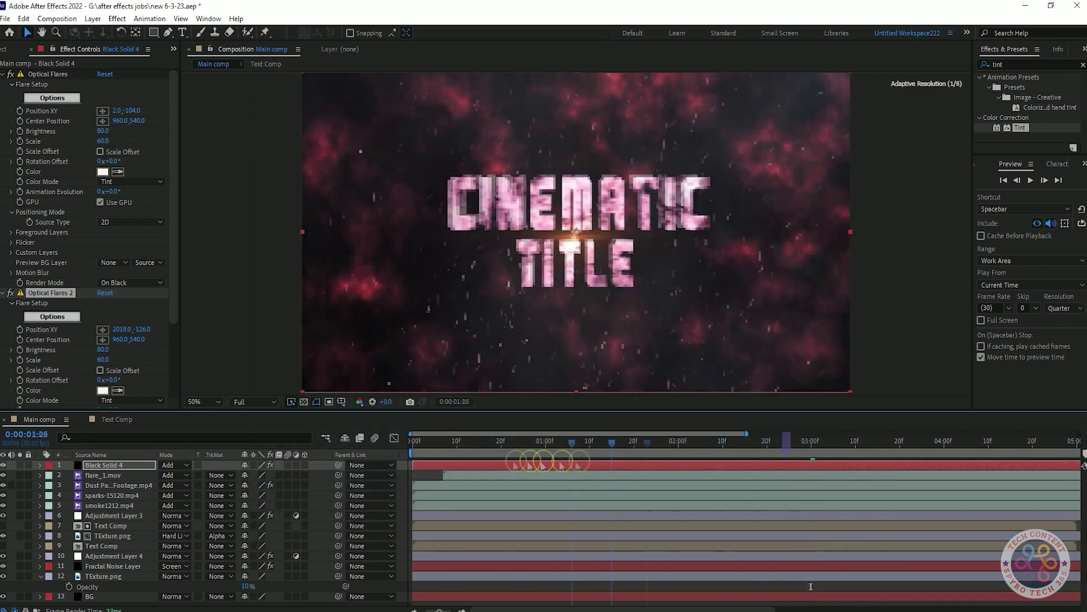
- Preview the title with both optical flares and save the project
{"action": "key", "text": "space"}
{"action": "key", "text": "space"}
{"action": "left_click", "coordinate": [374, 438]}
{"action": "key", "text": "ctrl+s"}
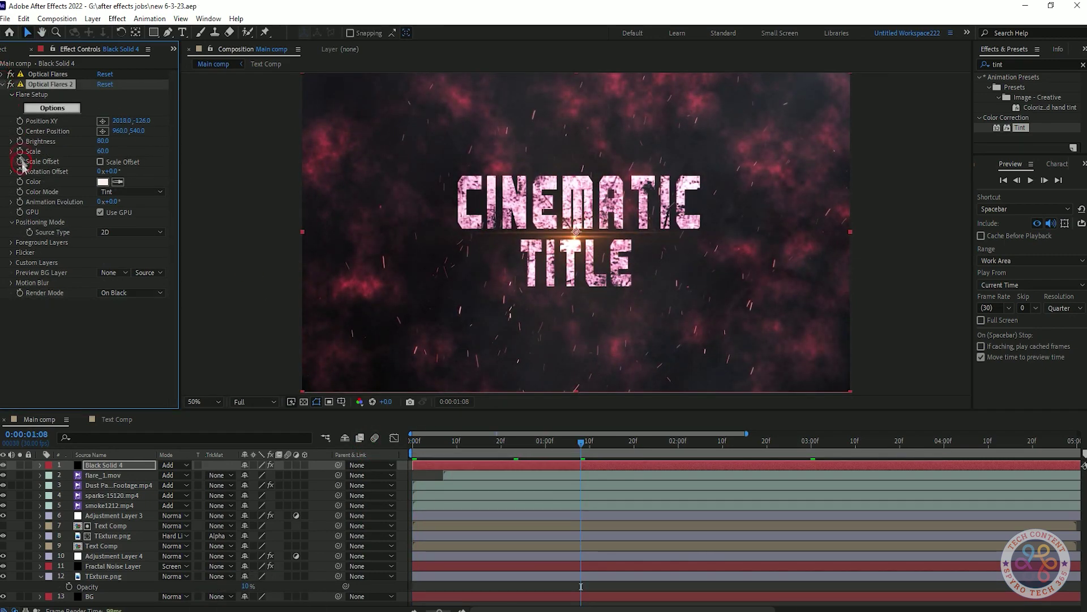
{"action": "left_click", "coordinate": [226, 335]}
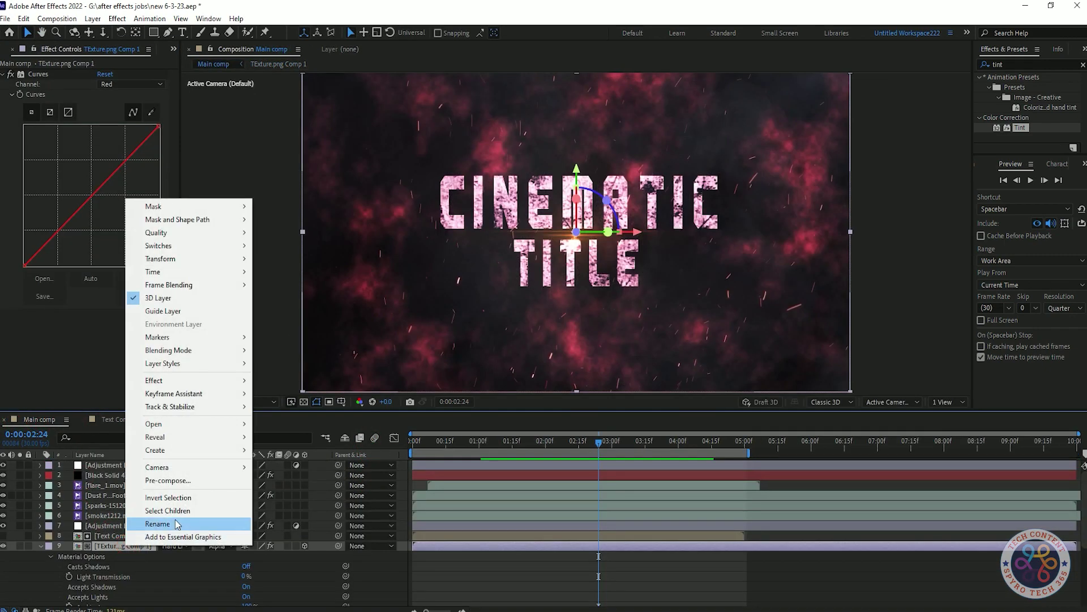
- Create a composition named Texture comp1 in the project 03 folder with a duration of 6 seconds
{"action": "left_click", "coordinate": [184, 518]}
{"action": "left_click", "coordinate": [174, 49]}
{"action": "right_click", "coordinate": [51, 178]}
{"action": "left_click", "coordinate": [39, 179]}
{"action": "key", "text": "ctrl+n"}
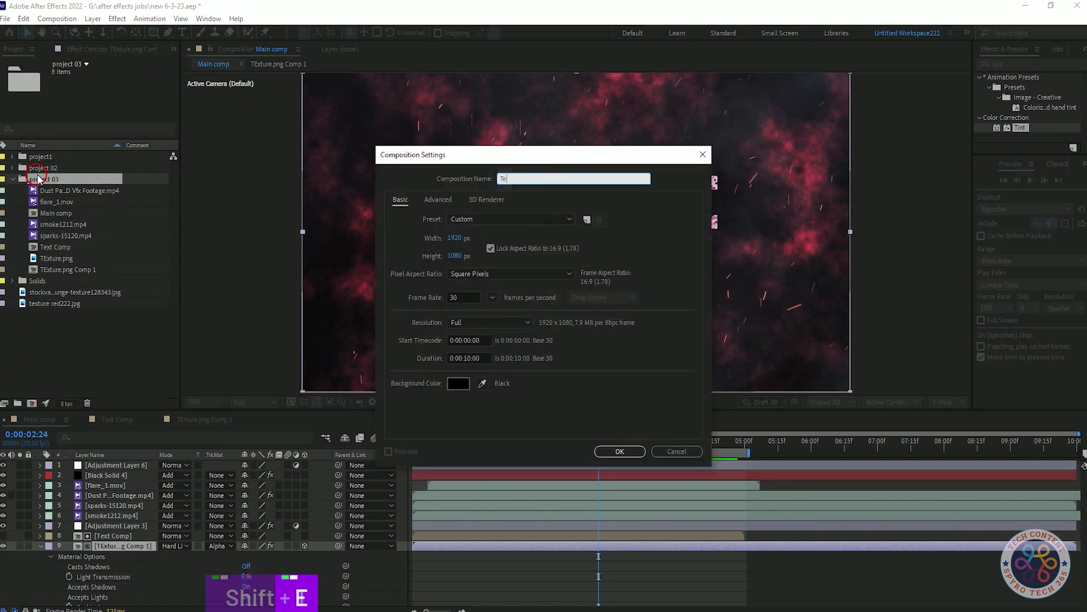
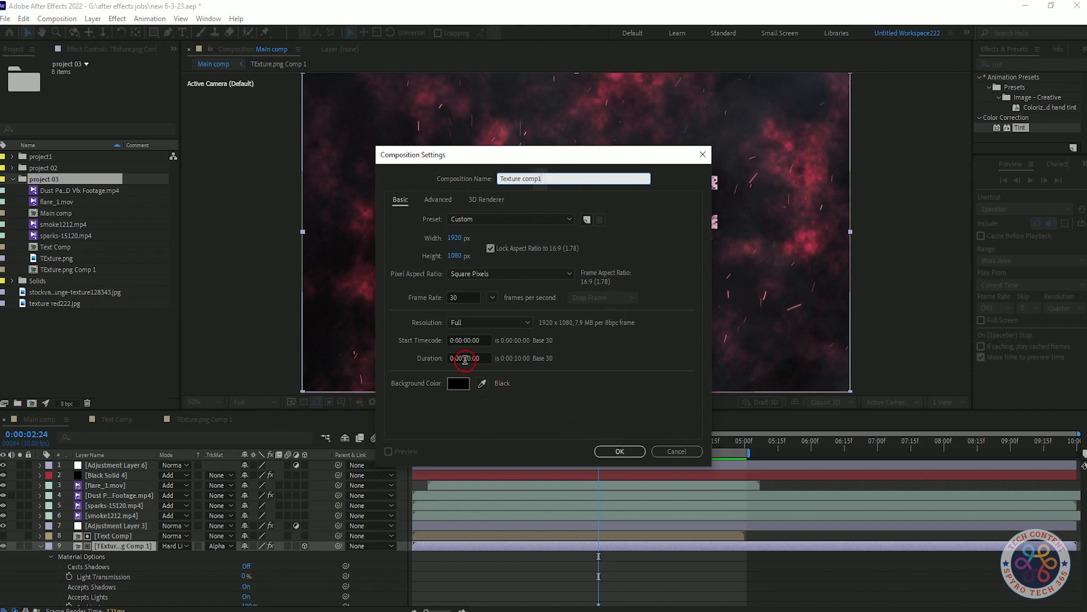
{"action": "type", "text": "6"}
{"action": "left_click", "coordinate": [626, 452]}
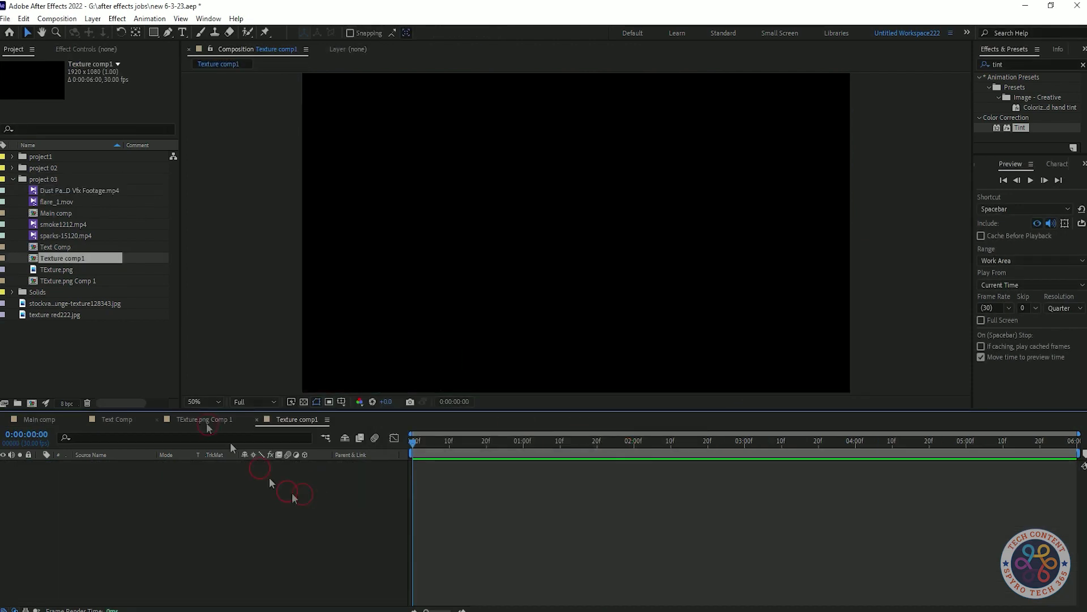
- Add TExture.png to Texture comp1 and apply the Motion Tile effect to it
{"action": "left_click_drag", "start_coordinate": [56, 269], "coordinate": [118, 501]}
{"action": "left_click", "coordinate": [119, 468]}
{"action": "left_click", "coordinate": [1028, 65]}
{"action": "type", "text": "mot"}
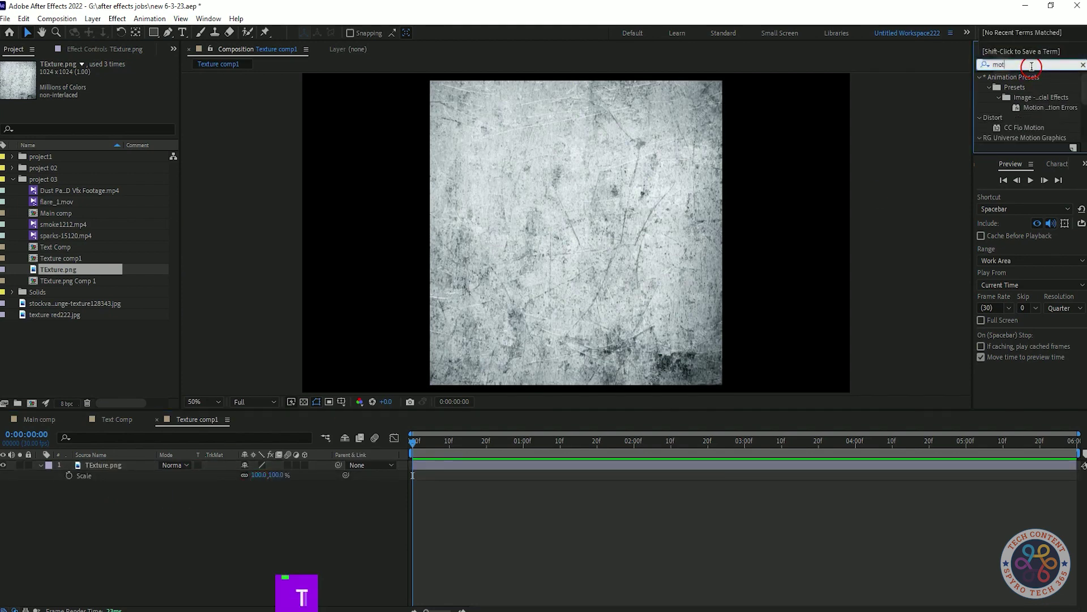
{"action": "type", "text": "ion title"}
{"action": "key", "text": "BackSpace"}
{"action": "key", "text": "BackSpace"}
{"action": "key", "text": "BackSpace"}
{"action": "left_click_drag", "start_coordinate": [1032, 89], "coordinate": [122, 464]}
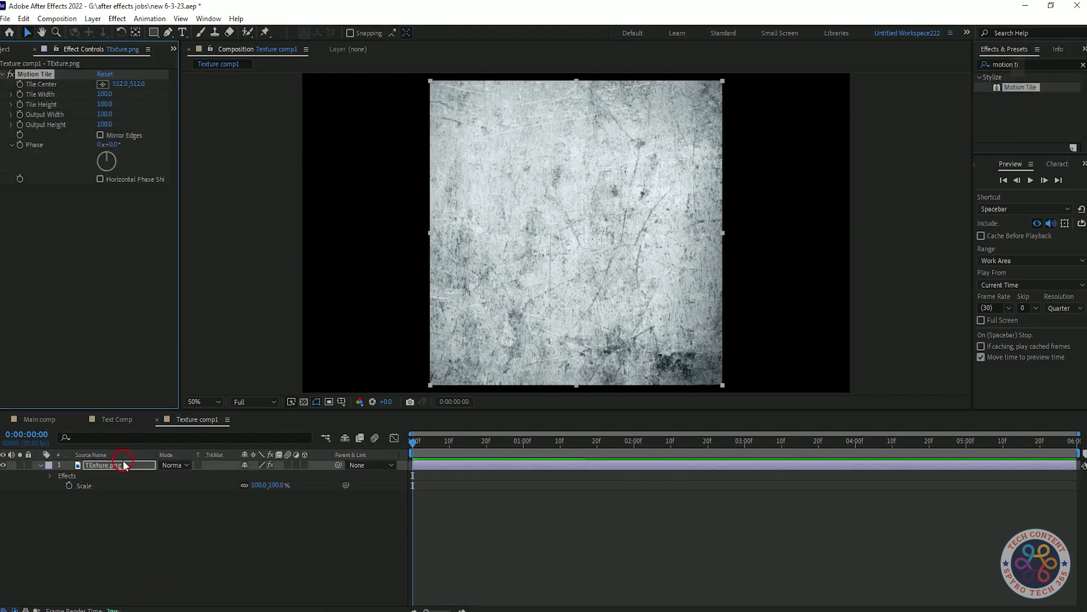
- Set the Motion Tile output width to 220 and output height to 190 on TExture.png, with Mirror Edges enabled
{"action": "left_click_drag", "start_coordinate": [257, 486], "coordinate": [258, 486]}
{"action": "key", "text": "ctrl+z"}
{"action": "left_click_drag", "start_coordinate": [104, 114], "coordinate": [111, 128]}
{"action": "left_click", "coordinate": [100, 135]}
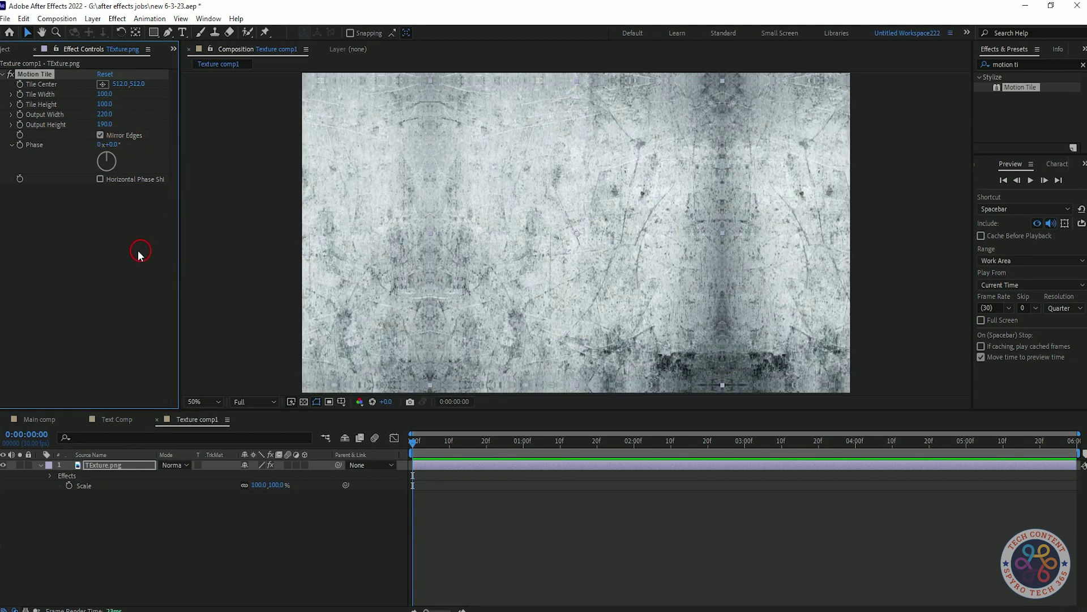
{"action": "left_click", "coordinate": [136, 347]}
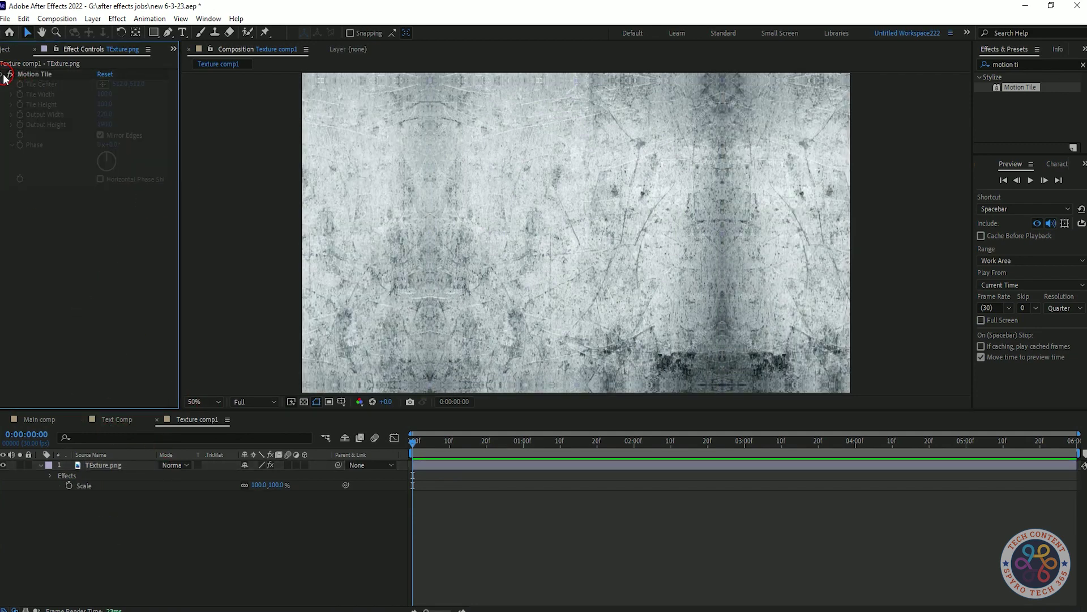
- Apply the Curves effect to the TExture.png layer in Texture comp1
{"action": "key", "text": "shift+Tab"}
{"action": "left_click", "coordinate": [85, 463]}
{"action": "key", "text": "shift+Tab"}
{"action": "type", "text": "cur"}
{"action": "left_click", "coordinate": [87, 450]}
{"action": "key", "text": "shift+Tab"}
{"action": "type", "text": "c"}
{"action": "left_click", "coordinate": [105, 485]}
- Apply the Tint effect to TExture.png and place it between Motion Tile and Curves
{"action": "key", "text": "shift+Tab"}
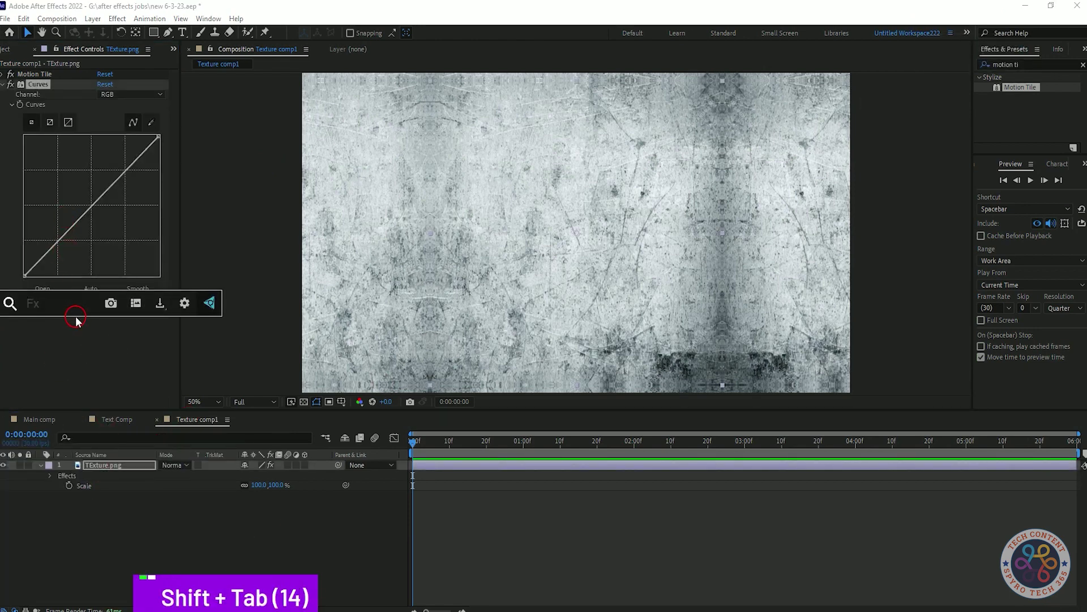
{"action": "type", "text": "TIN"}
{"action": "left_click", "coordinate": [34, 327]}
{"action": "left_click_drag", "start_coordinate": [34, 327], "coordinate": [34, 82]}
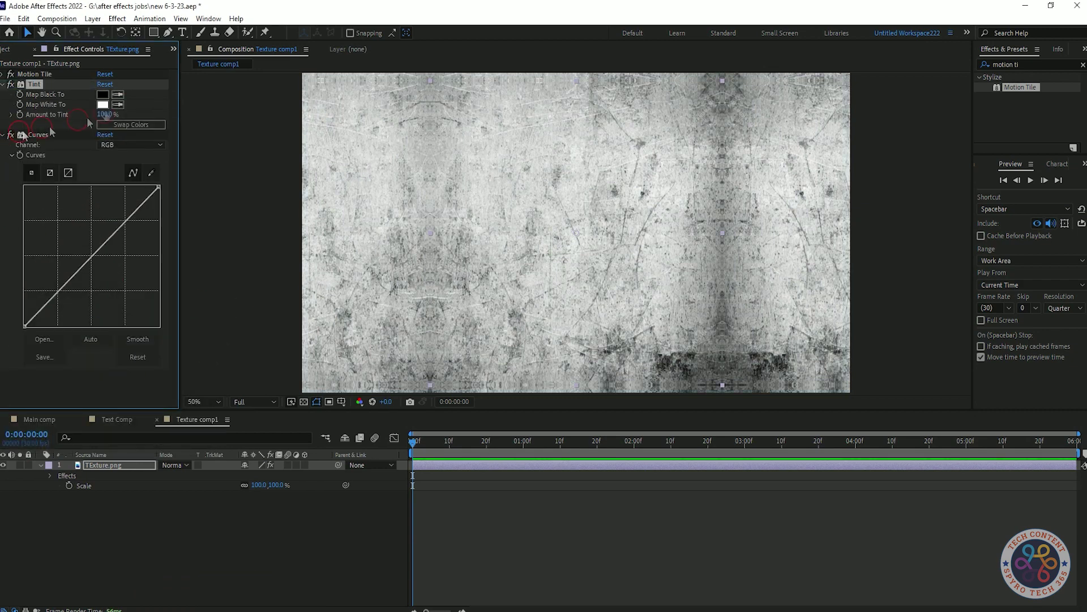
- Set the Tint effect's Map White To color to a saturated deep orange
{"action": "left_click", "coordinate": [103, 104]}
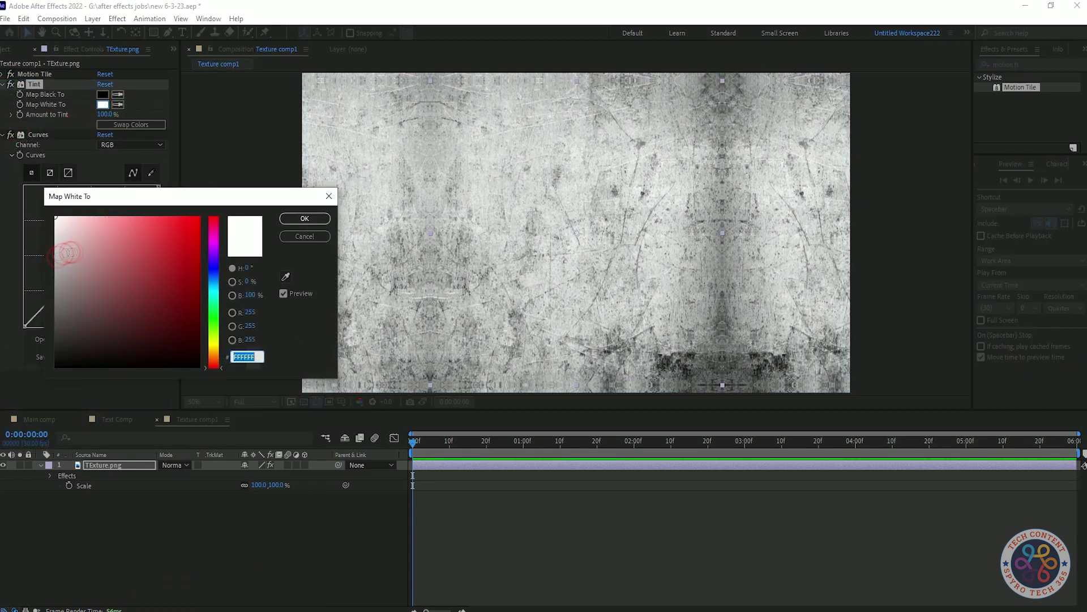
{"action": "left_click_drag", "start_coordinate": [64, 278], "coordinate": [163, 218]}
{"action": "left_click_drag", "start_coordinate": [213, 363], "coordinate": [214, 360]}
{"action": "left_click_drag", "start_coordinate": [166, 221], "coordinate": [178, 227]}
{"action": "left_click", "coordinate": [305, 218]}
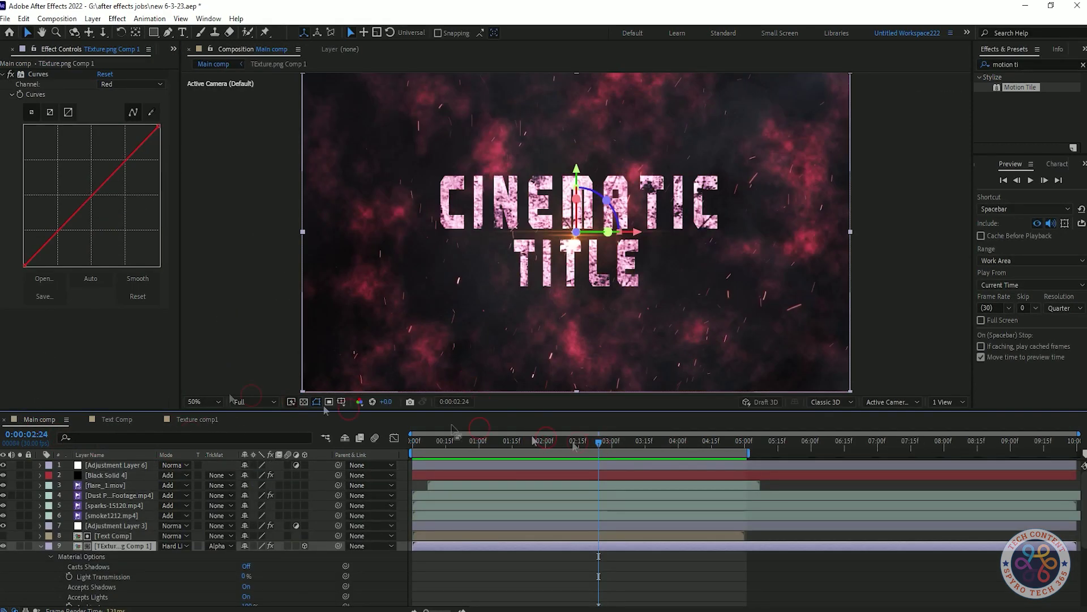
- Place Texture comp1 below the upper Text Comp in Main comp with an alpha track matte, and delete the old TExture.png Comp 1 layer
{"action": "left_click", "coordinate": [174, 49]}
{"action": "left_click", "coordinate": [190, 64]}
{"action": "left_click", "coordinate": [129, 546]}
{"action": "key", "text": "Delete"}
{"action": "key", "text": "ctrl+z"}
{"action": "left_click", "coordinate": [62, 258]}
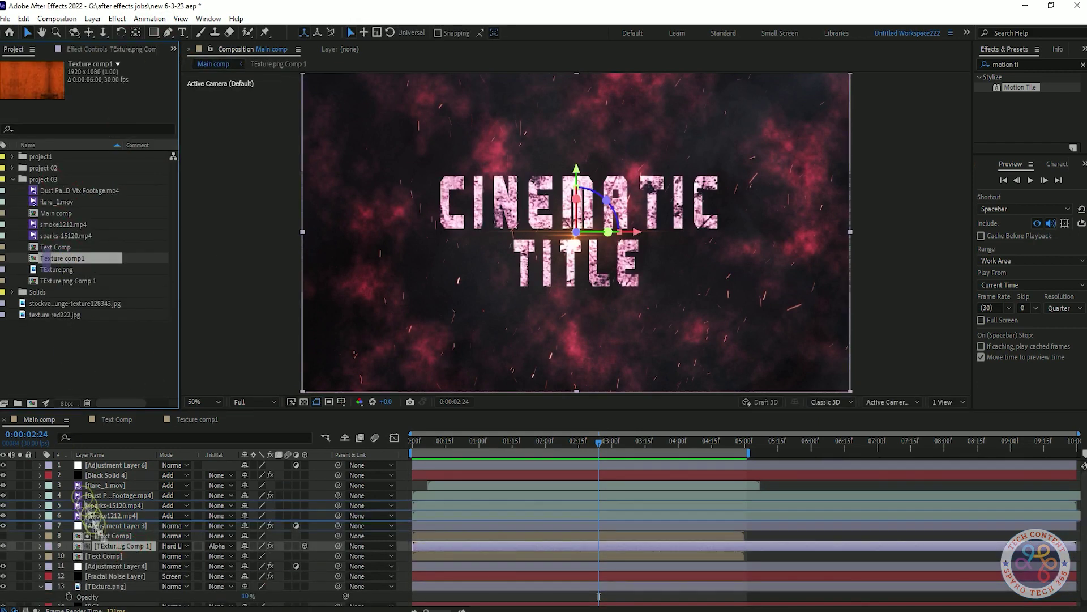
{"action": "left_click_drag", "start_coordinate": [62, 257], "coordinate": [210, 543]}
{"action": "left_click", "coordinate": [217, 546]}
{"action": "left_click", "coordinate": [261, 493]}
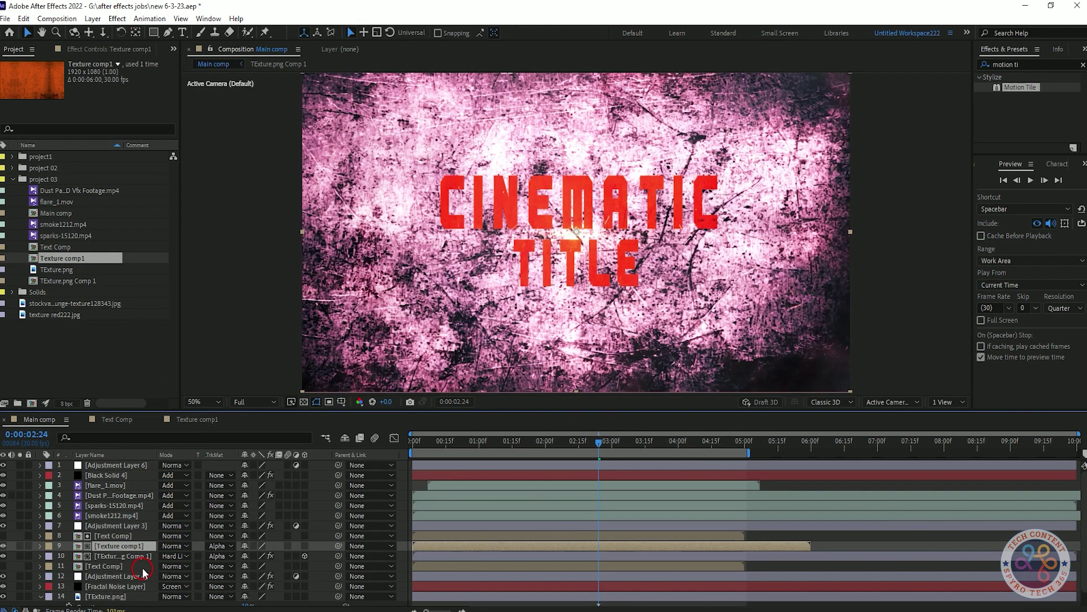
{"action": "left_click", "coordinate": [130, 555]}
{"action": "key", "text": "Delete"}
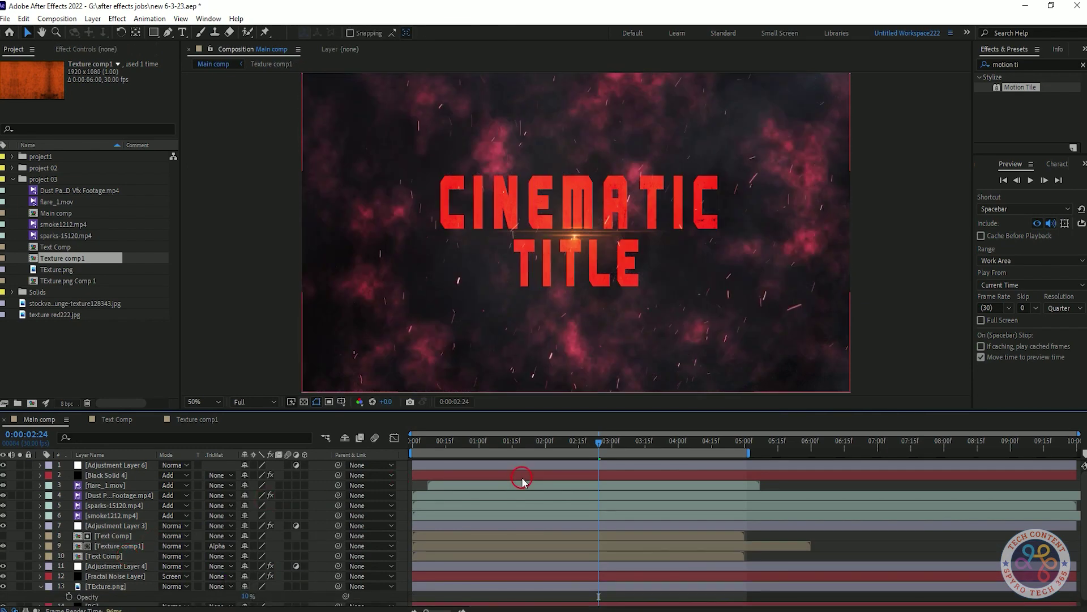
- Change the Tint's Map White To color in Texture comp1 to a lighter orange and preview the title in Main comp
{"action": "double_click", "coordinate": [132, 547]}
{"action": "left_click", "coordinate": [39, 420]}
{"action": "left_click", "coordinate": [196, 420]}
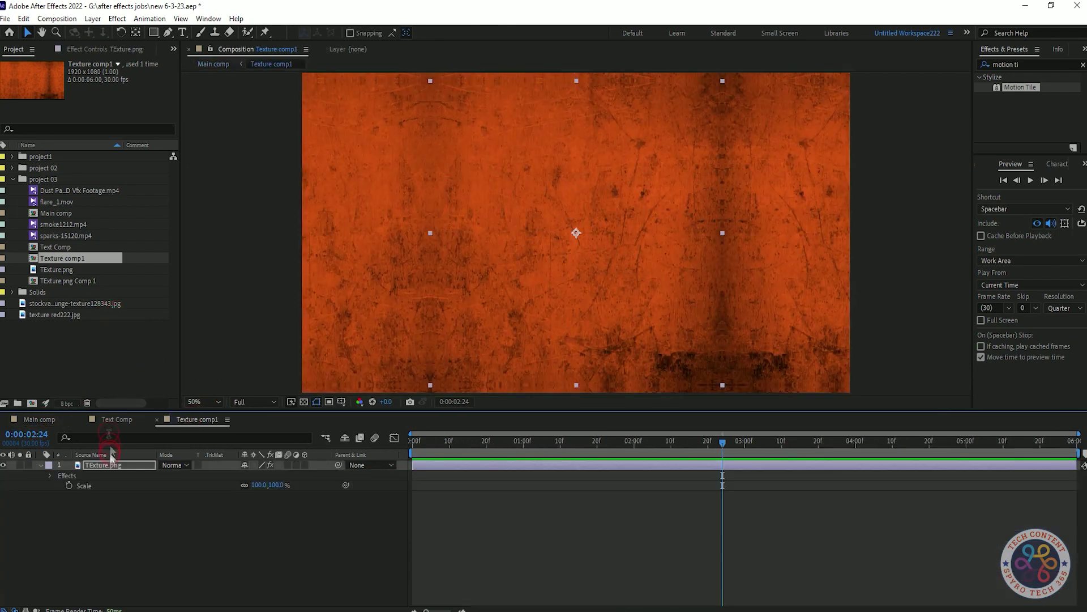
{"action": "left_click", "coordinate": [85, 49]}
{"action": "left_click", "coordinate": [102, 104]}
{"action": "left_click", "coordinate": [174, 219]}
{"action": "left_click_drag", "start_coordinate": [214, 359], "coordinate": [217, 359]}
{"action": "left_click", "coordinate": [303, 220]}
{"action": "left_click", "coordinate": [39, 420]}
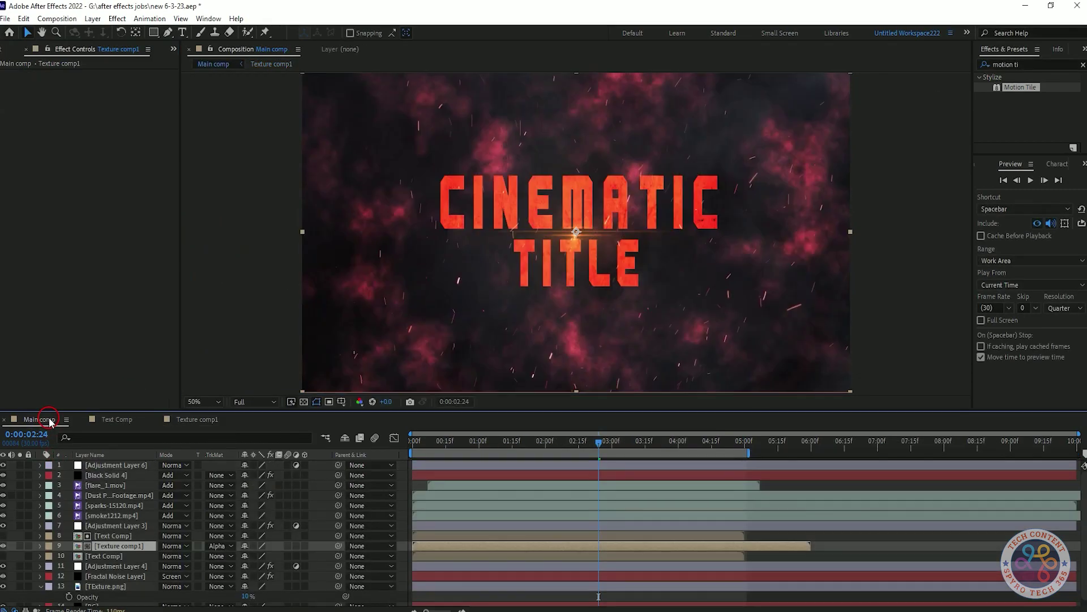
{"action": "key", "text": "space"}
{"action": "key", "text": "space"}
{"action": "double_click", "coordinate": [109, 546]}
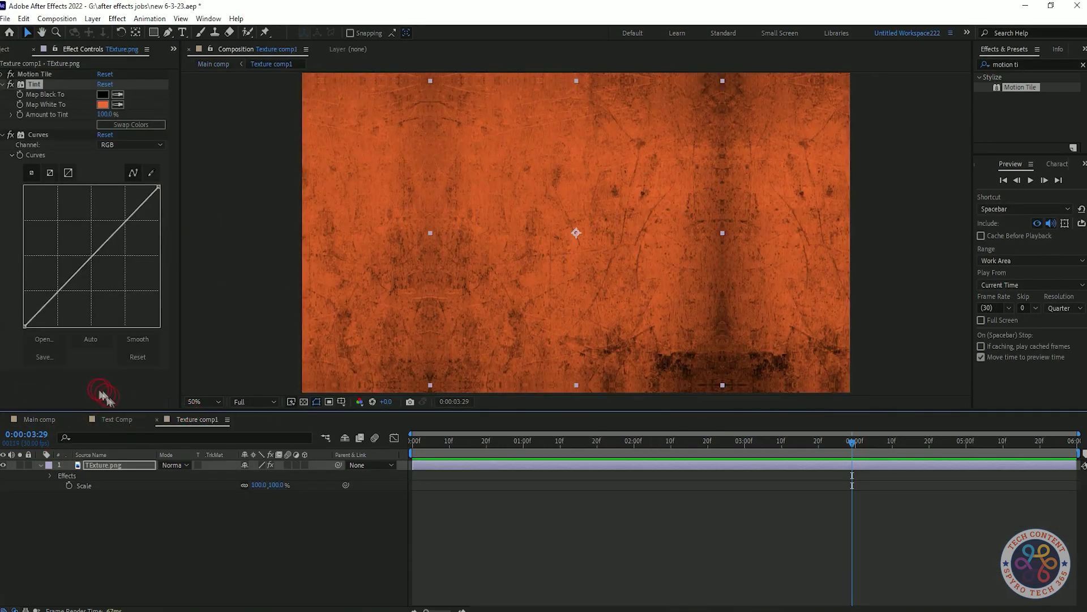
{"action": "left_click", "coordinate": [102, 96]}
{"action": "left_click_drag", "start_coordinate": [175, 232], "coordinate": [195, 256]}
{"action": "left_click", "coordinate": [304, 236]}
- Darken the texture in Texture comp1 by pulling its RGB curve down, and preview the title in Main comp
{"action": "left_click_drag", "start_coordinate": [97, 243], "coordinate": [126, 262]}
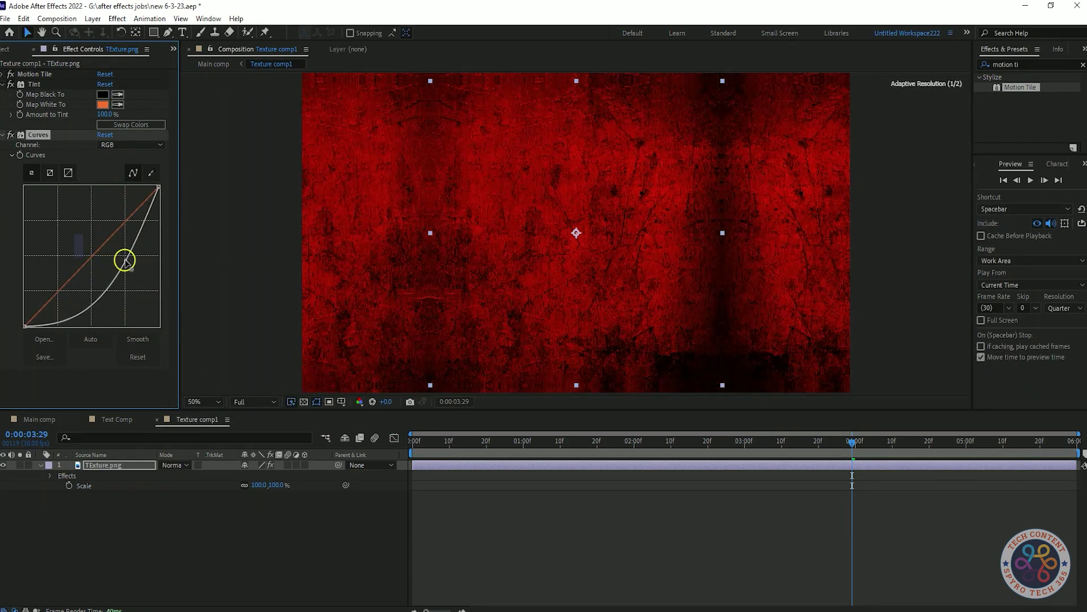
{"action": "left_click", "coordinate": [43, 422]}
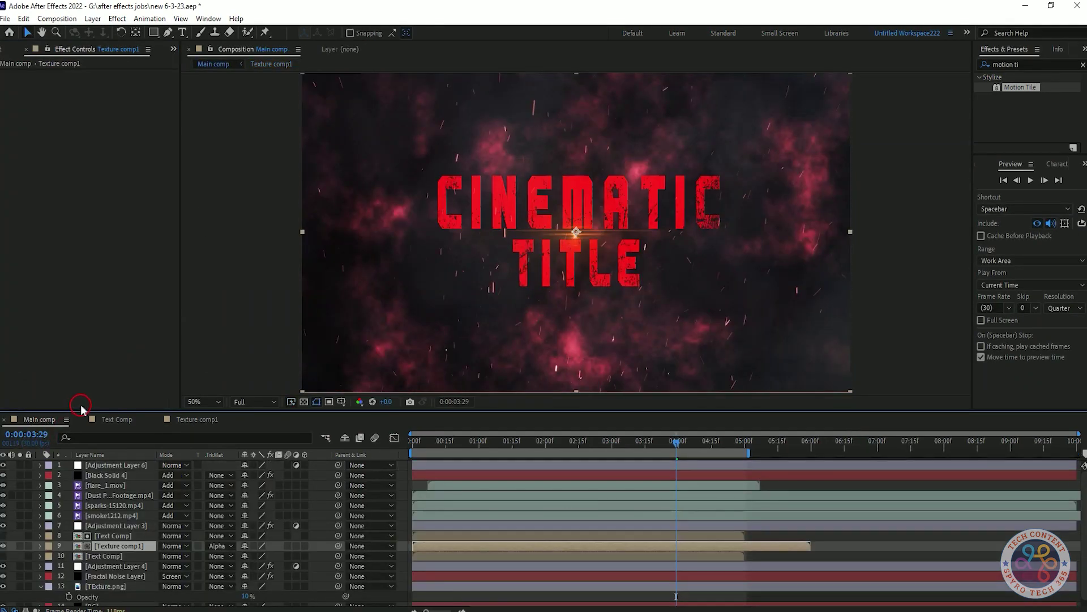
{"action": "key", "text": "space"}
{"action": "key", "text": "space"}
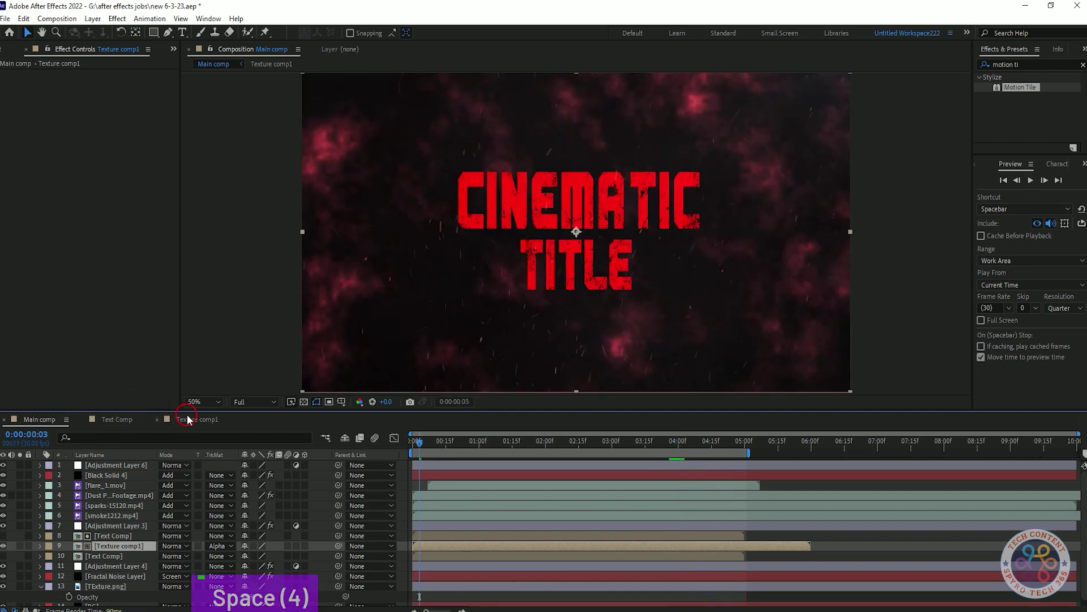
{"action": "left_click", "coordinate": [408, 444]}
{"action": "left_click_drag", "start_coordinate": [404, 449], "coordinate": [372, 507]}
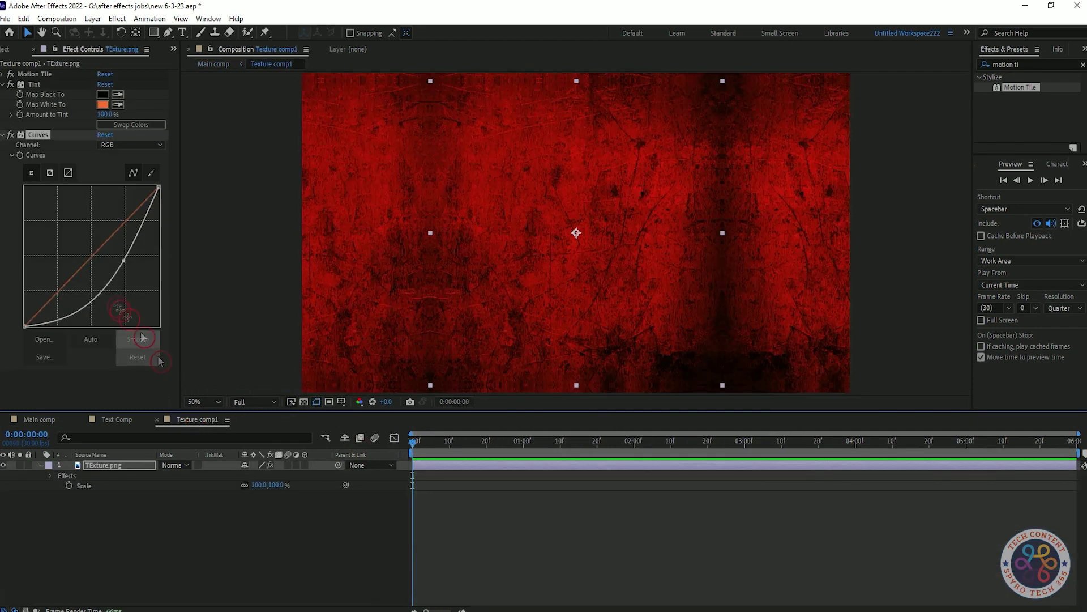
- Add a lower point to the texture's RGB curve for stronger contrast and check the title in Main comp up to 0:00:02:06
{"action": "left_click_drag", "start_coordinate": [117, 281], "coordinate": [112, 287]}
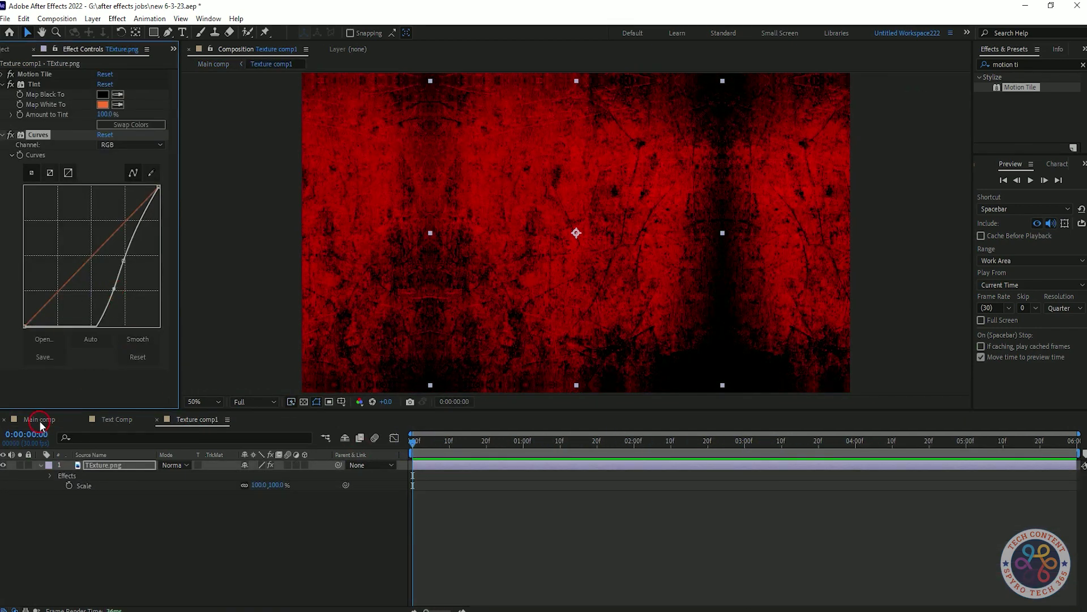
{"action": "left_click", "coordinate": [39, 420]}
{"action": "key", "text": "space"}
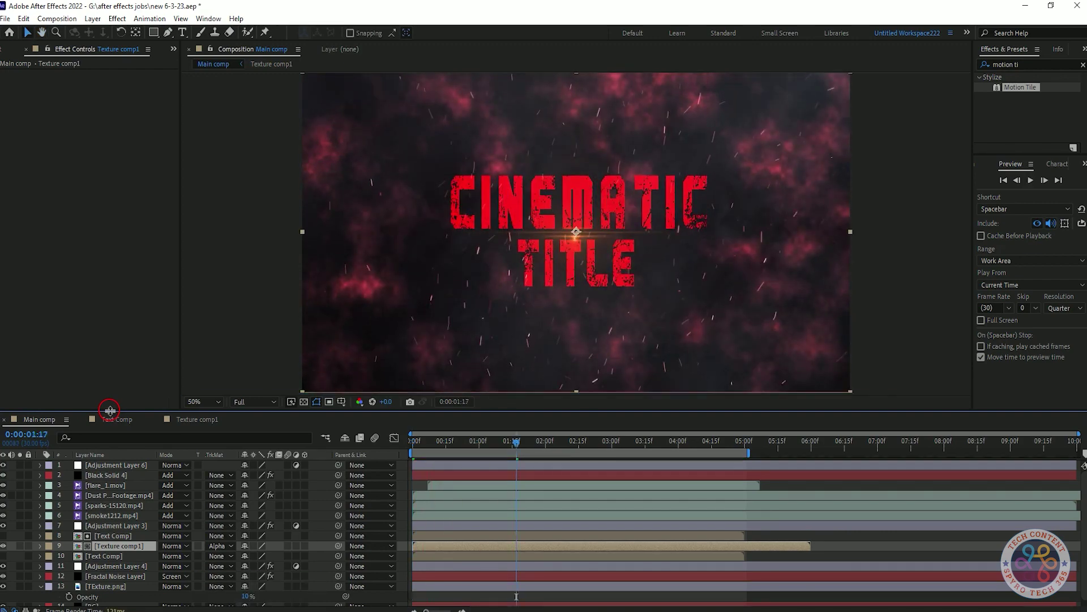
{"action": "left_click_drag", "start_coordinate": [433, 438], "coordinate": [558, 481]}
- Apply Curves to the smoke1212.mp4 layer and pull its RGB curve down to darken the smoke
{"action": "left_click", "coordinate": [122, 515]}
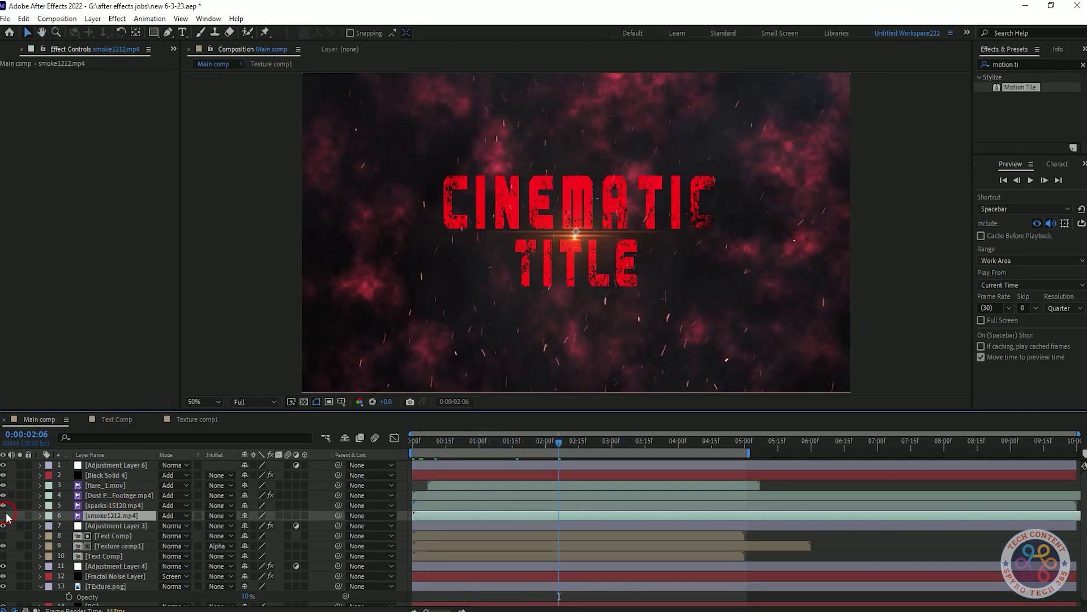
{"action": "key", "text": "t"}
{"action": "key", "text": "shift+Tab"}
{"action": "key", "text": "shift+Tab"}
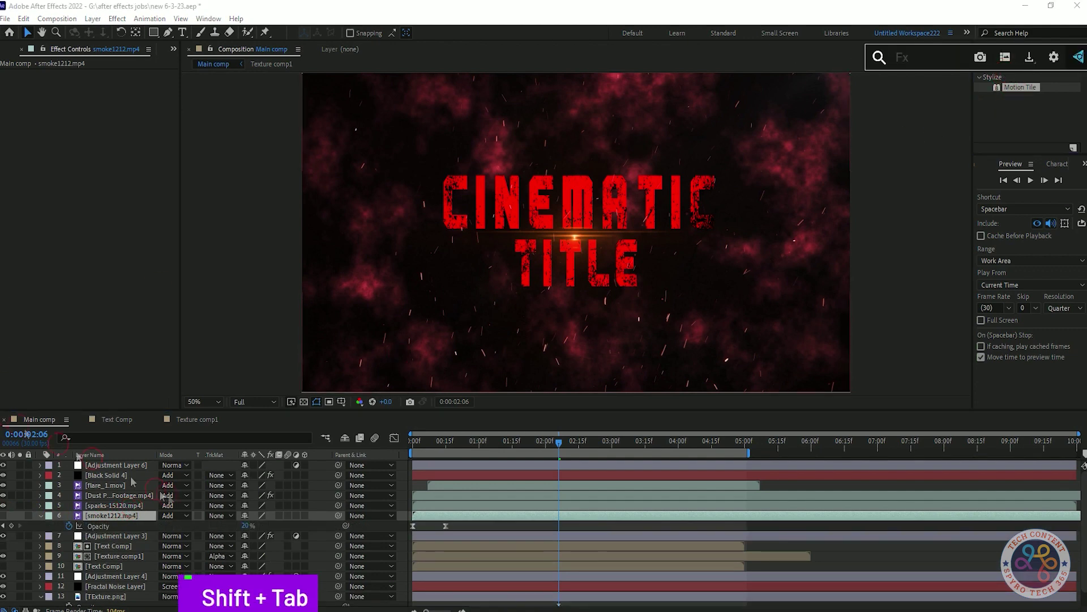
{"action": "type", "text": "cur"}
{"action": "key", "text": "Return"}
{"action": "left_click", "coordinate": [5, 516]}
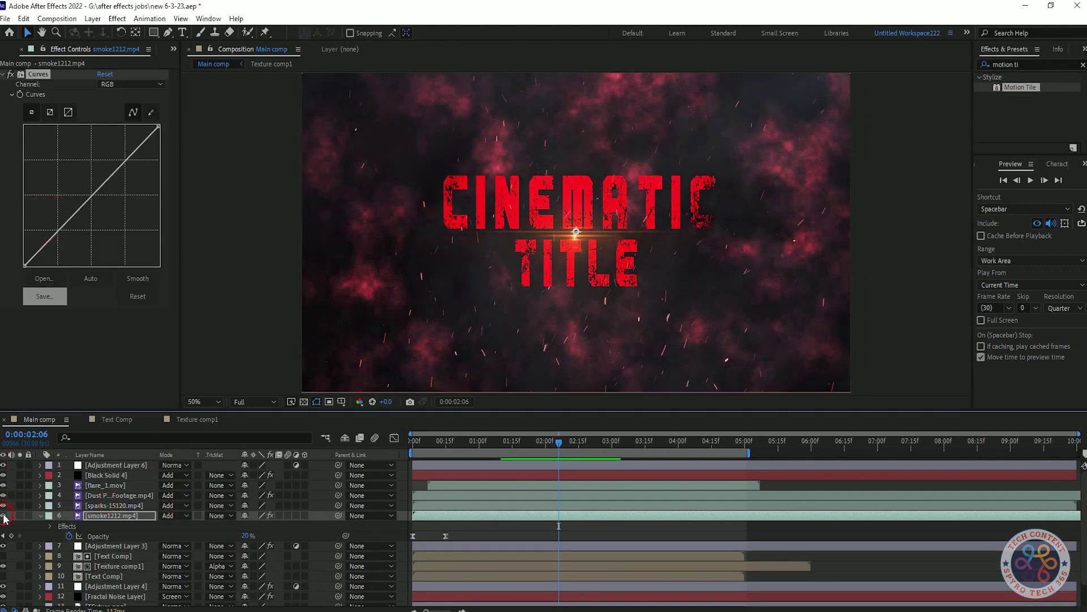
{"action": "left_click_drag", "start_coordinate": [89, 195], "coordinate": [112, 209]}
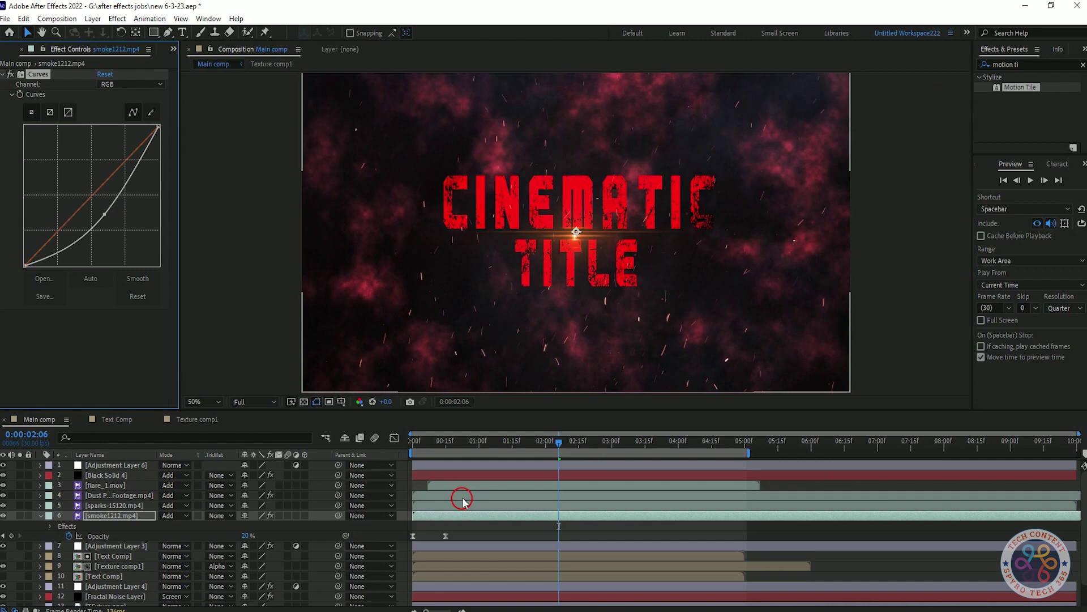
- Preview the title, lower the smoke layer's RGB curve further, and play it again
{"action": "key", "text": "space"}
{"action": "key", "text": "space"}
{"action": "key", "text": "space"}
{"action": "key", "text": "space"}
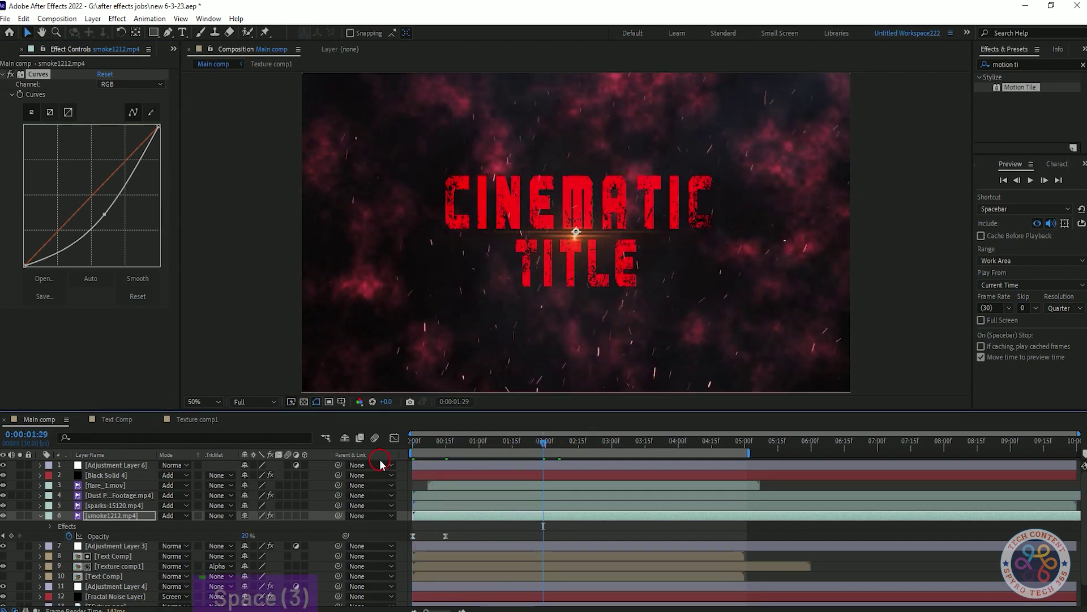
{"action": "mouse_move", "coordinate": [113, 204]}
{"action": "left_mouse_down"}
{"action": "mouse_move", "coordinate": [56, 173]}
{"action": "mouse_move", "coordinate": [122, 207]}
{"action": "mouse_move", "coordinate": [108, 223]}
{"action": "left_mouse_up"}
{"action": "key", "text": "space"}
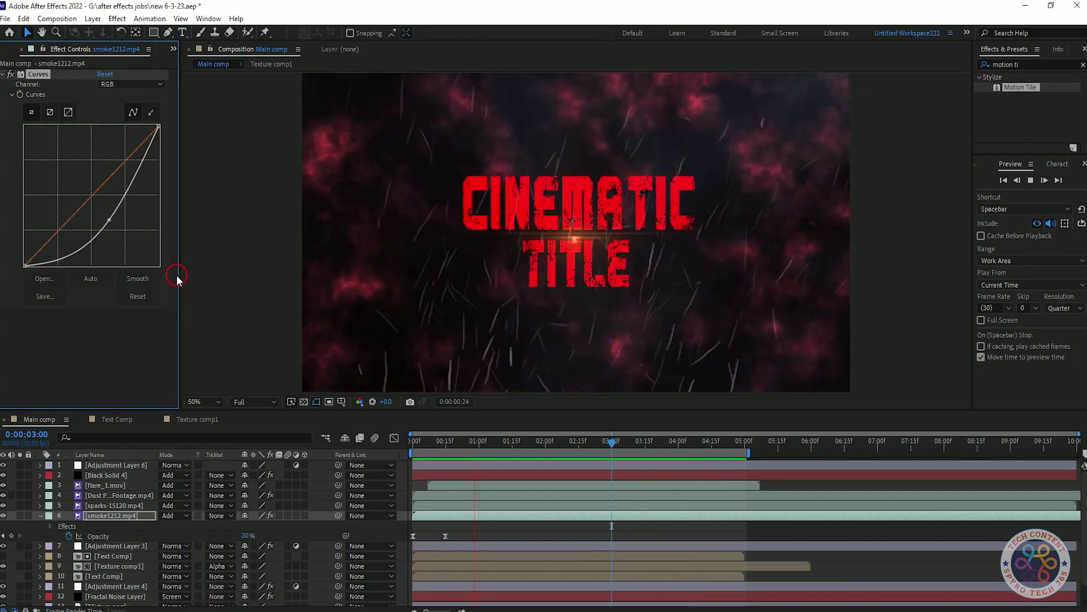
{"action": "key", "text": "space"}
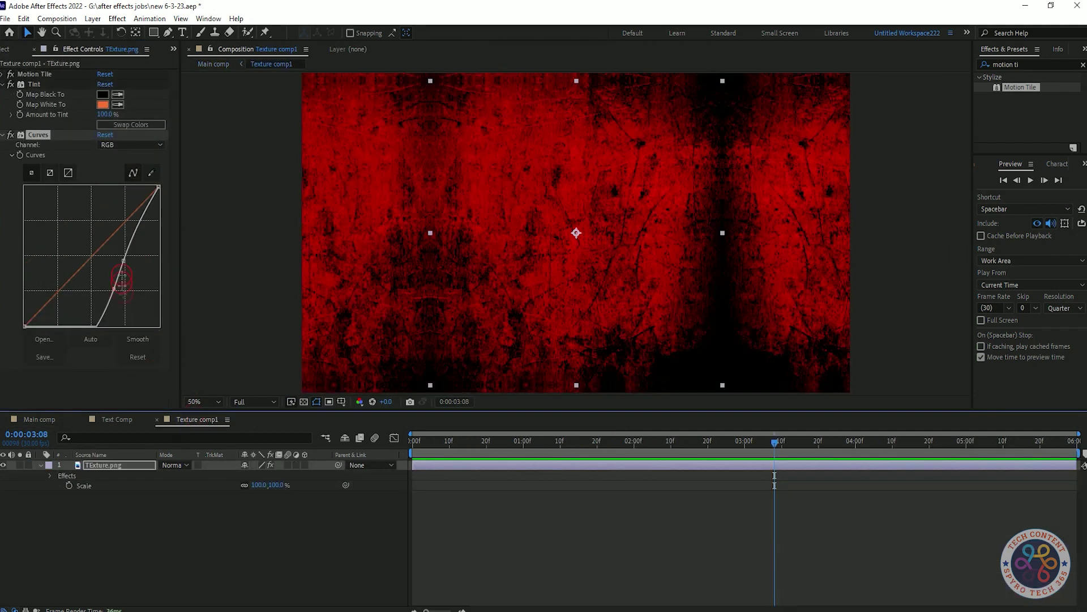
- Reshape the lower part of the texture's RGB curve in Texture comp1 to soften the shadows, and preview the title in Main comp
{"action": "left_click_drag", "start_coordinate": [121, 278], "coordinate": [102, 300]}
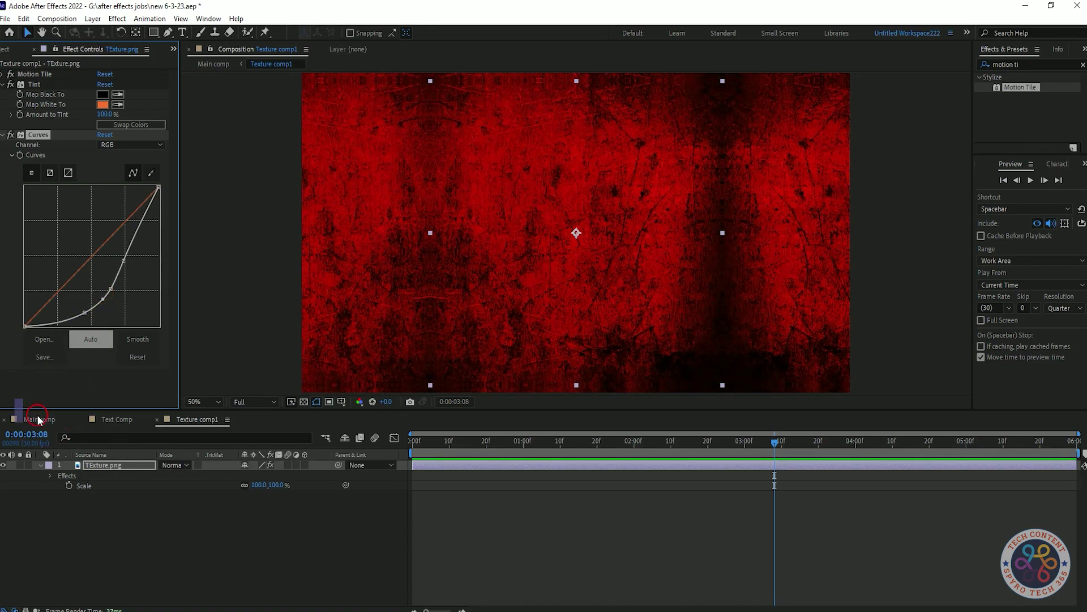
{"action": "left_click", "coordinate": [38, 419]}
{"action": "key", "text": "space"}
{"action": "key", "text": "space"}
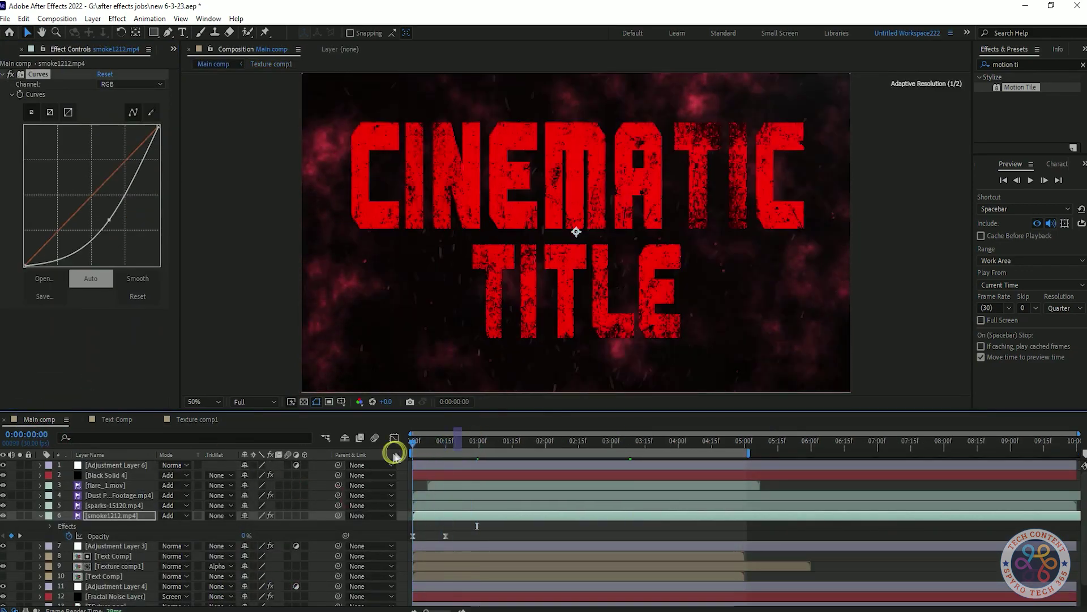
{"action": "key", "text": "space"}
{"action": "key", "text": "space"}
{"action": "key", "text": "space"}
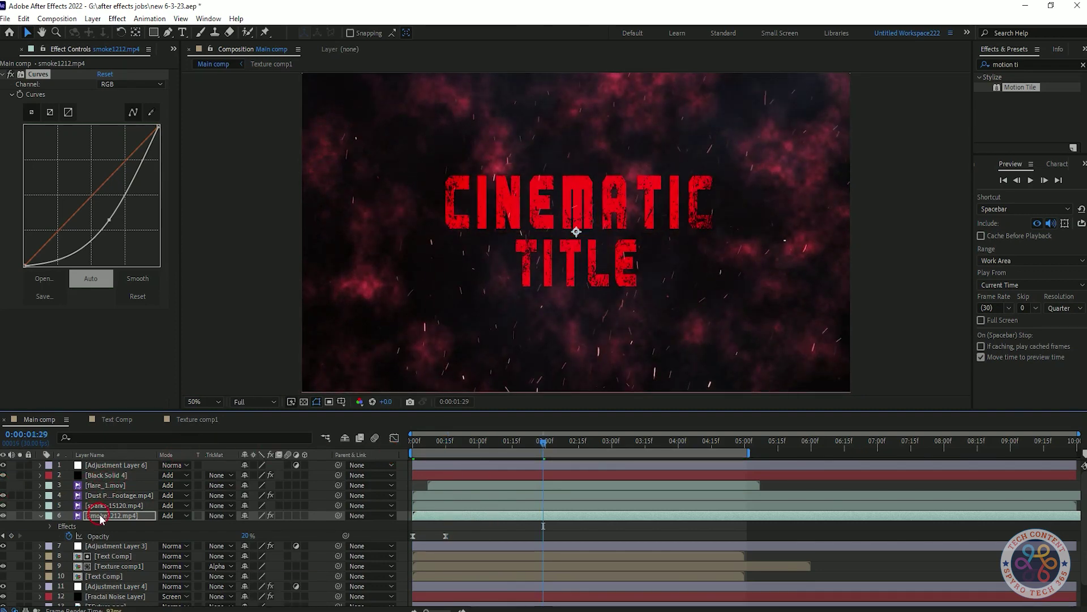
{"action": "left_click_drag", "start_coordinate": [242, 538], "coordinate": [230, 540]}
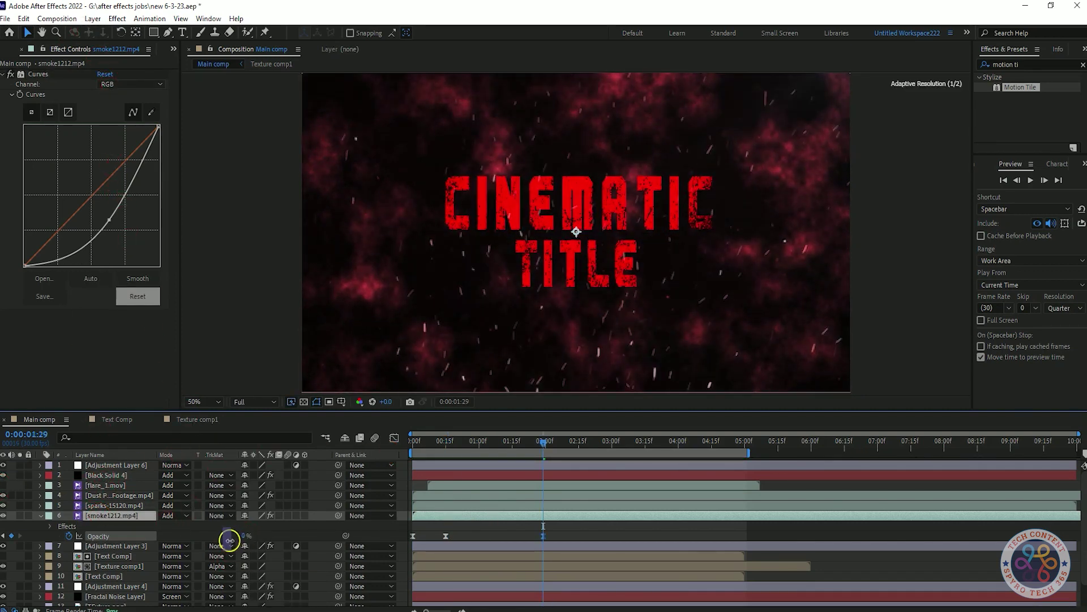
{"action": "key", "text": "ctrl+z"}
{"action": "key", "text": "ctrl+z"}
- Set the smoke1212.mp4 opacity keyframe at 0:00:00:15 to 10% and preview the title
{"action": "left_click", "coordinate": [445, 442]}
{"action": "left_click", "coordinate": [249, 536]}
{"action": "type", "text": "10"}
{"action": "key", "text": "Return"}
{"action": "left_click", "coordinate": [116, 465]}
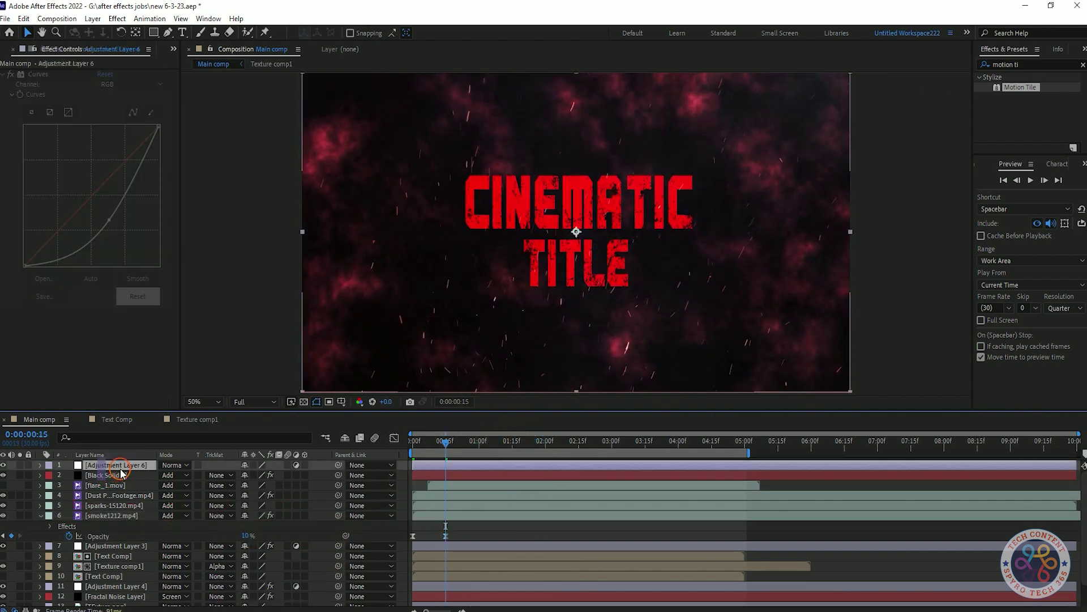
{"action": "key", "text": "space"}
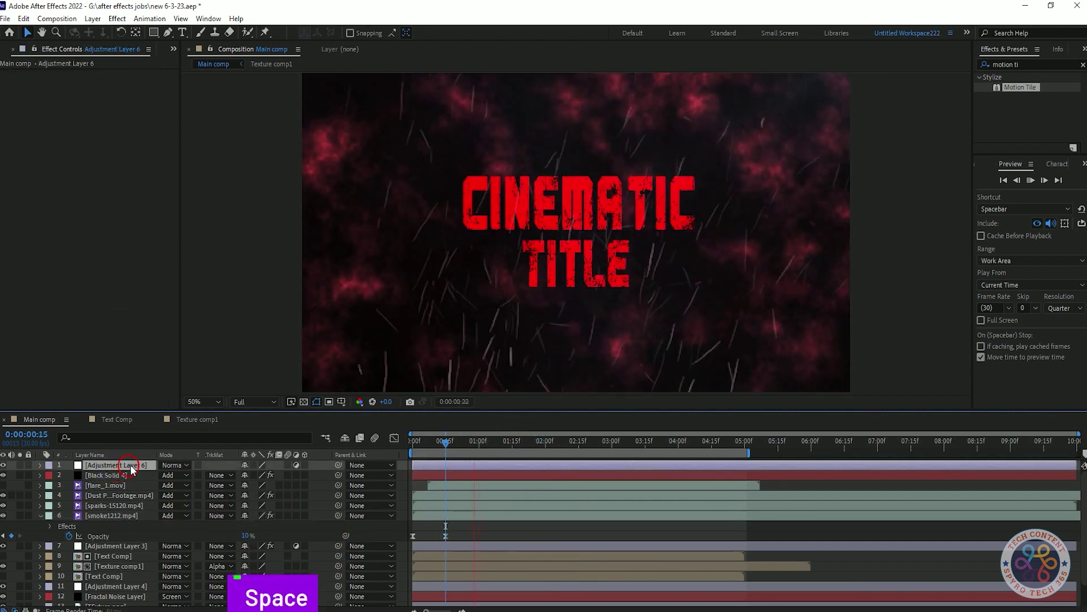
{"action": "key", "text": "space"}
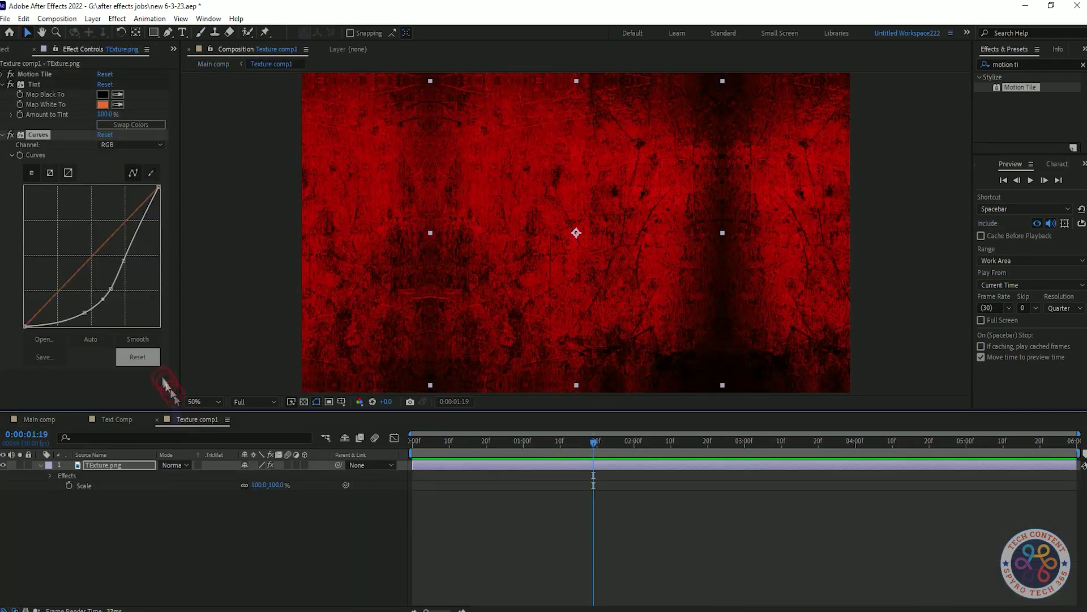
- Try raising the Red channel curve of the texture in Texture comp1, check the title in Main comp, and undo the adjustment
{"action": "left_click", "coordinate": [130, 145]}
{"action": "left_click", "coordinate": [101, 239]}
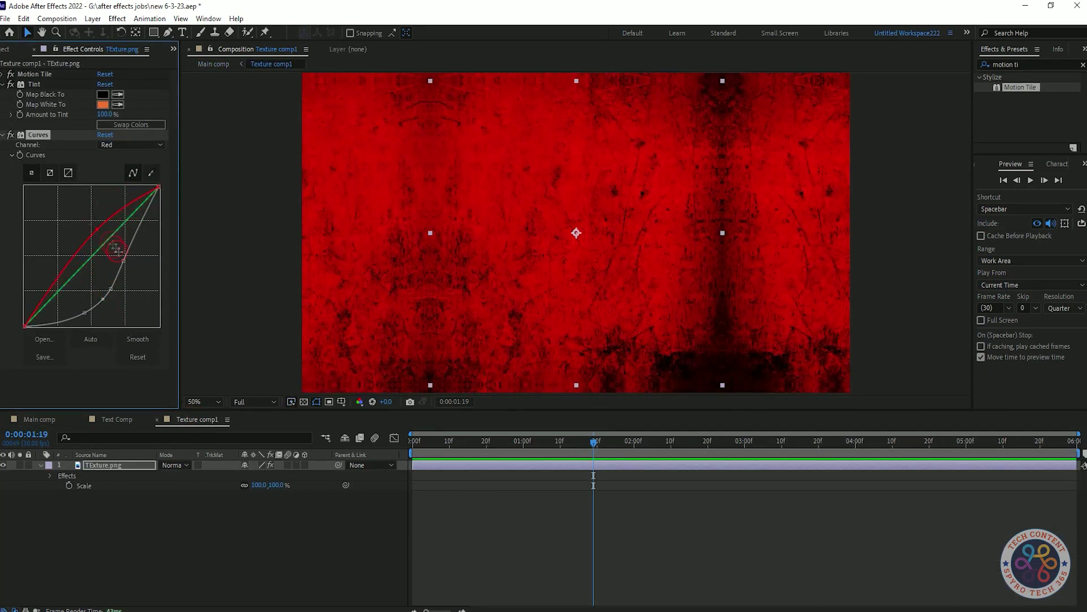
{"action": "key", "text": "ctrl+z"}
{"action": "left_click", "coordinate": [115, 245]}
{"action": "key", "text": "ctrl+z"}
{"action": "left_click", "coordinate": [105, 249]}
{"action": "left_click", "coordinate": [39, 419]}
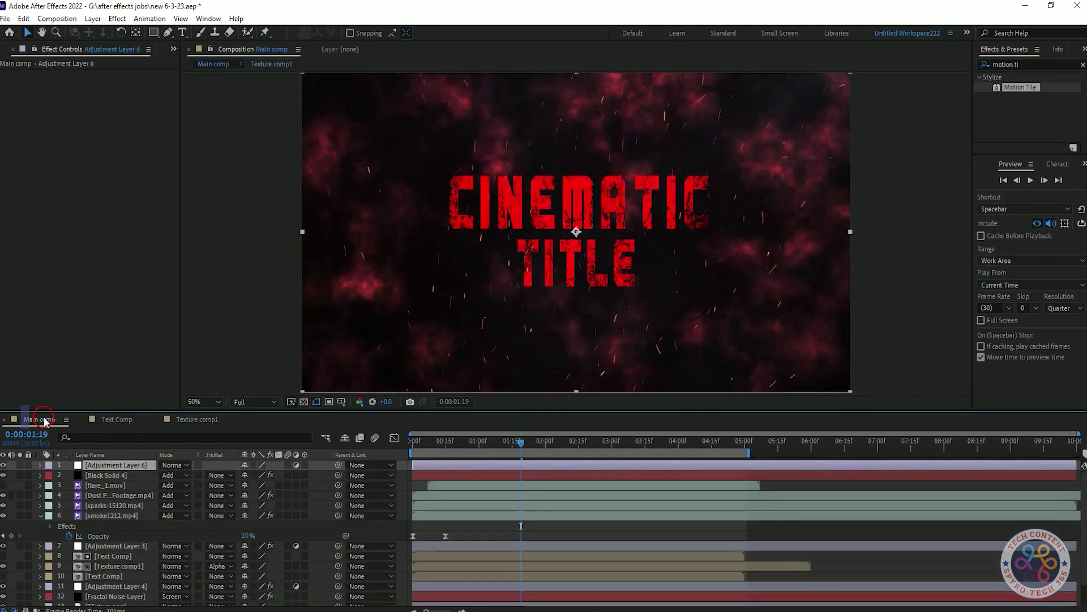
{"action": "key", "text": "ctrl+z"}
{"action": "left_click", "coordinate": [198, 419]}
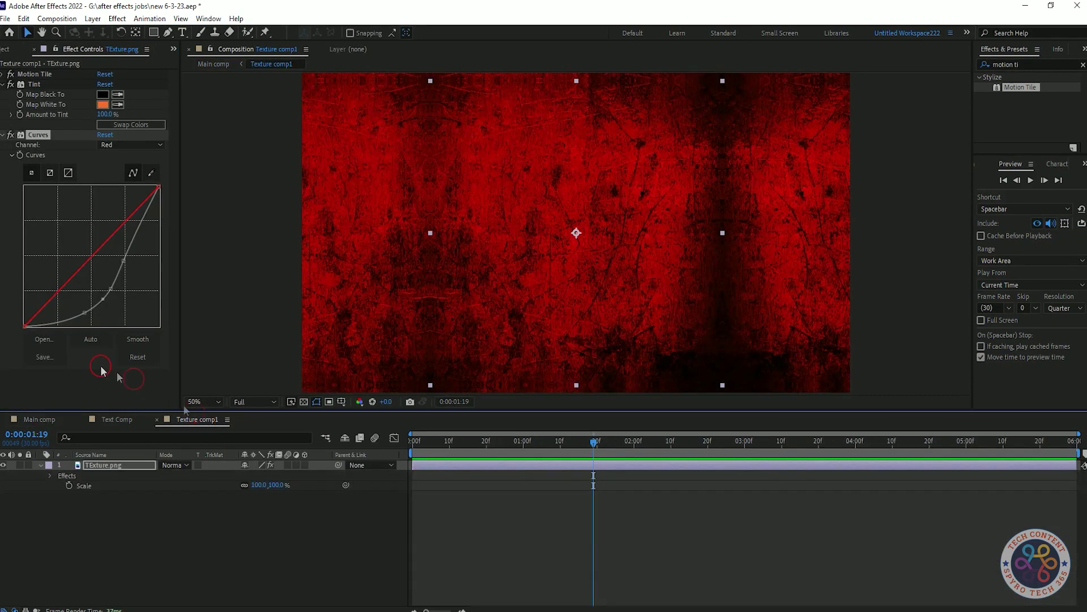
- Try a Brightness & Contrast effect on the texture in Texture comp1, check the title in Main comp, and remove the effect
{"action": "left_click", "coordinate": [1033, 64]}
{"action": "type", "text": "brigh"}
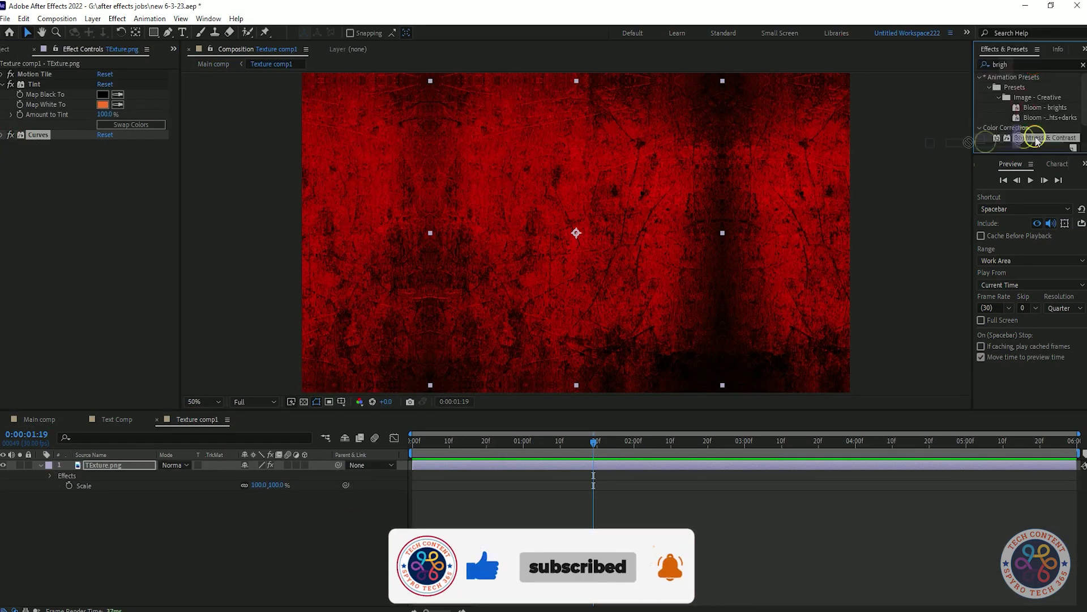
{"action": "left_click_drag", "start_coordinate": [1045, 137], "coordinate": [107, 159]}
{"action": "key", "text": "ctrl+z"}
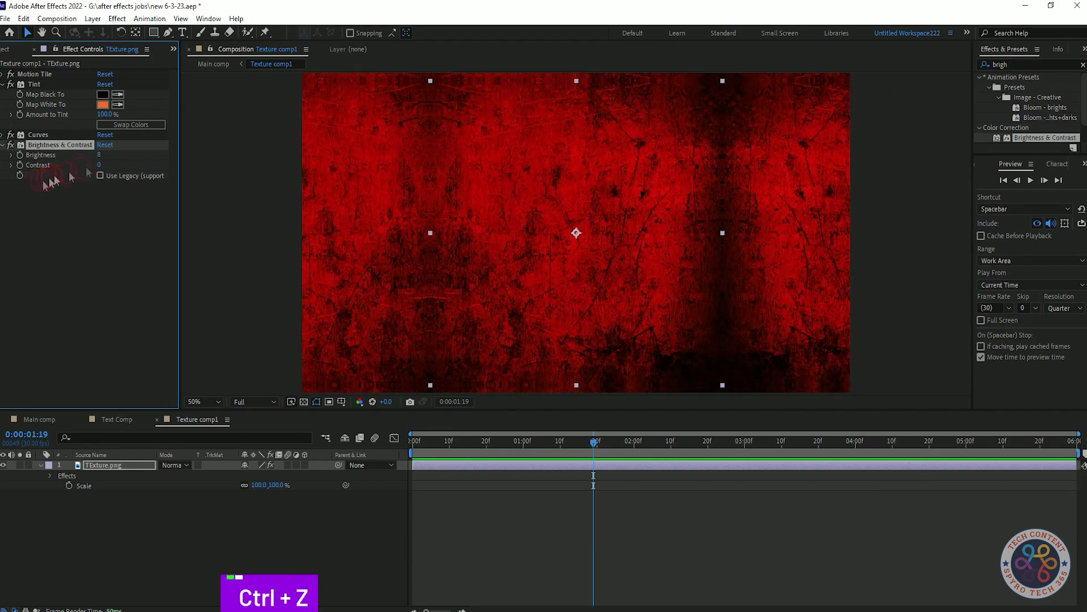
{"action": "left_click", "coordinate": [39, 419]}
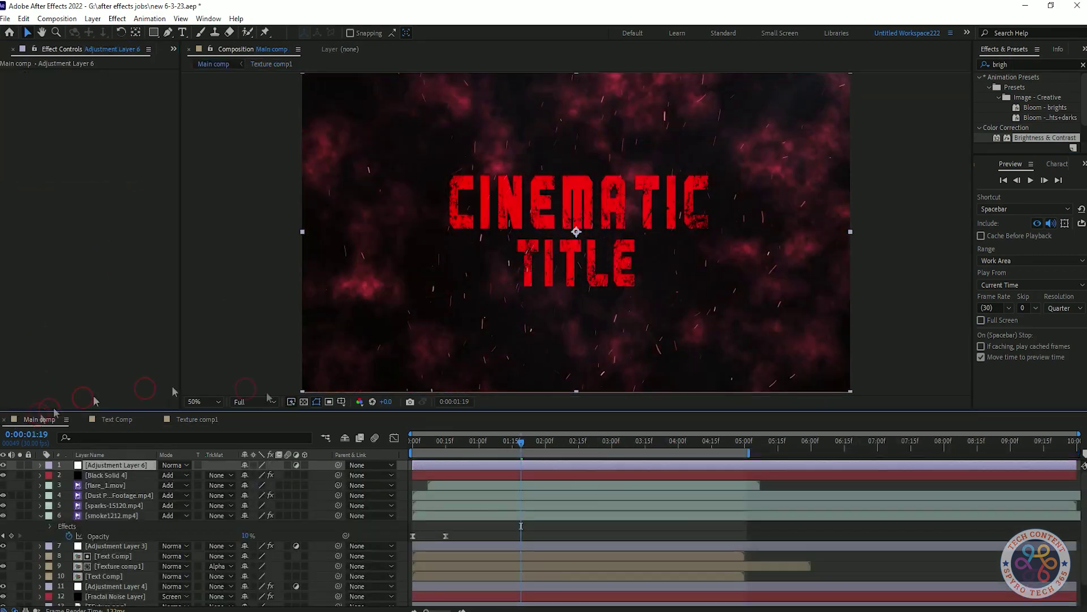
{"action": "key", "text": "space"}
{"action": "key", "text": "space"}
{"action": "left_click", "coordinate": [203, 418]}
{"action": "left_click", "coordinate": [60, 145]}
{"action": "key", "text": "Delete"}
- Preview the title in Main comp
{"action": "left_click", "coordinate": [30, 418]}
{"action": "key", "text": "space"}
{"action": "key", "text": "space"}
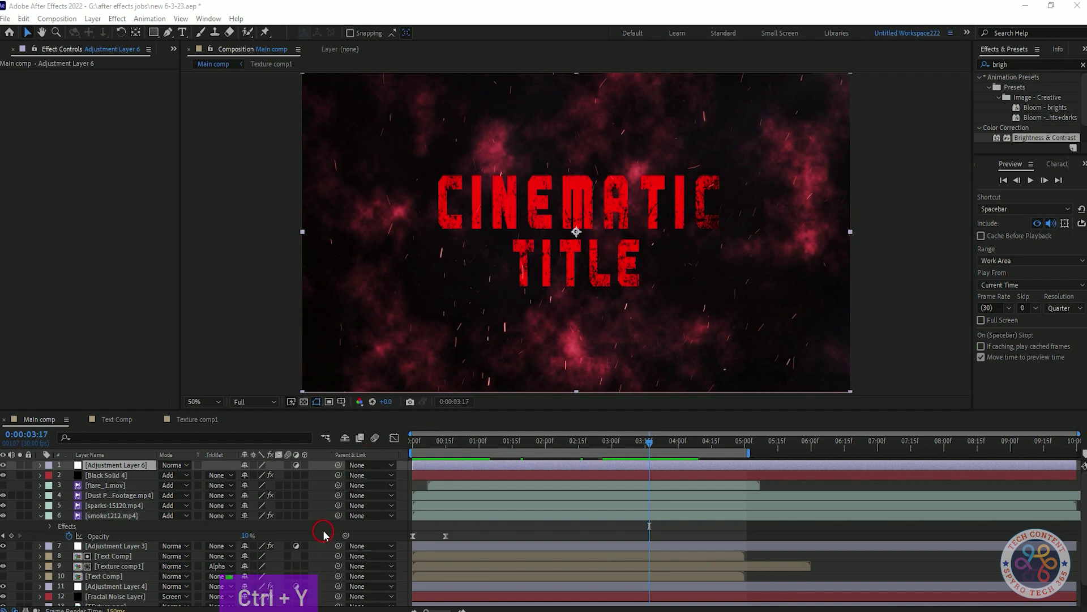
- Add a black solid below Adjustment Layer 6 and draw a large elliptical mask on it around the title
{"action": "key", "text": "ctrl+y"}
{"action": "key", "text": "Return"}
{"action": "left_click", "coordinate": [153, 33]}
{"action": "left_click_drag", "start_coordinate": [410, 148], "coordinate": [856, 397]}
{"action": "left_click_drag", "start_coordinate": [633, 148], "coordinate": [624, 143]}
{"action": "key", "text": "ctrl+z"}
{"action": "double_click", "coordinate": [641, 191]}
{"action": "left_click_drag", "start_coordinate": [640, 192], "coordinate": [582, 153]}
{"action": "left_click_drag", "start_coordinate": [634, 126], "coordinate": [621, 112]}
{"action": "key", "text": "ctrl+z"}
- Nudge the elliptical mask up and to the left so that it sits centred around the title
{"action": "left_click", "coordinate": [253, 49]}
{"action": "left_click_drag", "start_coordinate": [597, 161], "coordinate": [620, 174]}
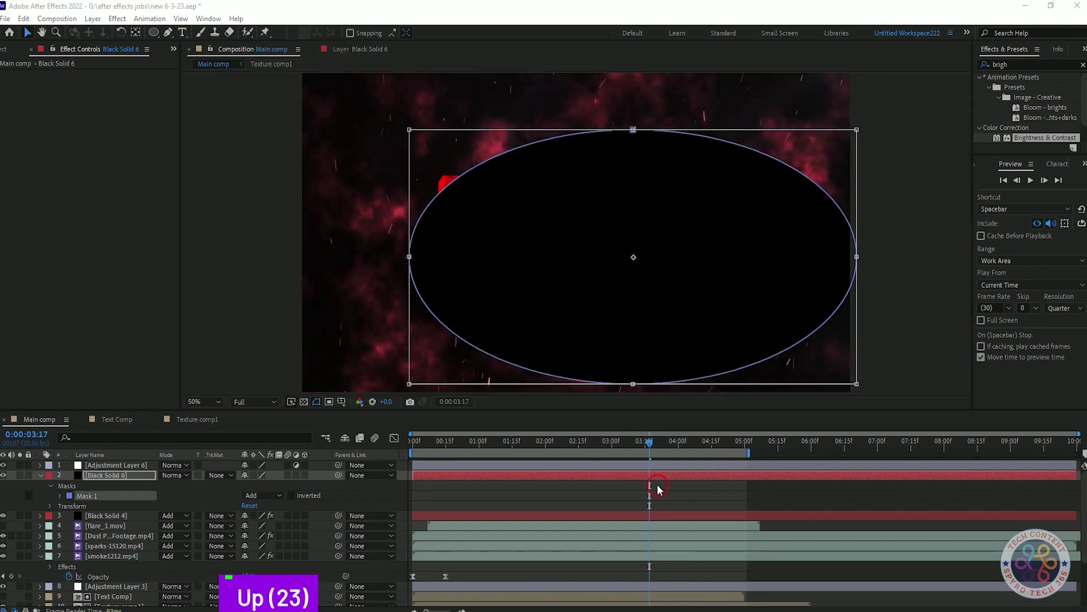
{"action": "key", "text": "Up"}
{"action": "key", "text": "Up"}
{"action": "key", "text": "Up"}
{"action": "key", "text": "Up"}
{"action": "key", "text": "Up"}
{"action": "key", "text": "Up"}
{"action": "key", "text": "Up"}
{"action": "key", "text": "Up"}
{"action": "key", "text": "Up"}
{"action": "key", "text": "Up"}
{"action": "key", "text": "Up"}
{"action": "key", "text": "Up"}
{"action": "key", "text": "Up"}
{"action": "key", "text": "Up"}
{"action": "key", "text": "Up"}
{"action": "key", "text": "Up"}
{"action": "key", "text": "Up"}
{"action": "key", "text": "Up"}
{"action": "key", "text": "Up"}
{"action": "key", "text": "Up"}
{"action": "key", "text": "Left"}
{"action": "key", "text": "Left"}
{"action": "key", "text": "Left"}
{"action": "key", "text": "Left"}
{"action": "key", "text": "Left"}
{"action": "key", "text": "Left"}
{"action": "key", "text": "Left"}
{"action": "key", "text": "Left"}
{"action": "key", "text": "Left"}
{"action": "key", "text": "Left"}
{"action": "key", "text": "Left"}
{"action": "key", "text": "Left"}
{"action": "key", "text": "Left"}
{"action": "key", "text": "Left"}
{"action": "key", "text": "Left"}
{"action": "key", "text": "Left"}
{"action": "key", "text": "Left"}
{"action": "key", "text": "Left"}
{"action": "key", "text": "Left"}
{"action": "key", "text": "Left"}
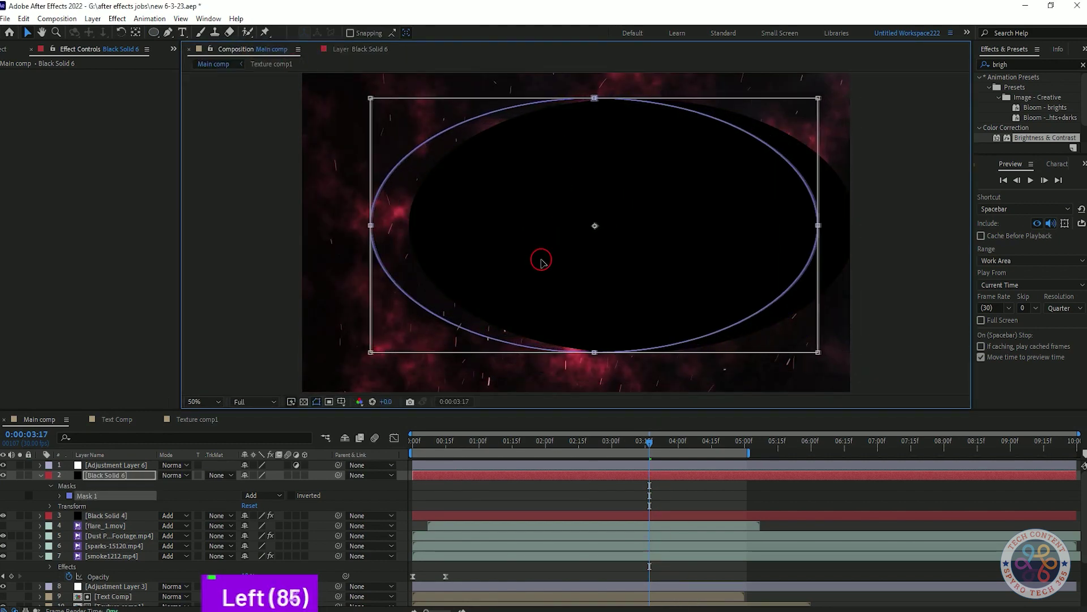
{"action": "key", "text": "Left"}
{"action": "key", "text": "Left"}
{"action": "key", "text": "Left"}
{"action": "key", "text": "Left"}
{"action": "key", "text": "Left"}
{"action": "key", "text": "Left"}
{"action": "key", "text": "Left"}
{"action": "key", "text": "Left"}
{"action": "key", "text": "Left"}
{"action": "key", "text": "Left"}
{"action": "key", "text": "Left"}
{"action": "key", "text": "Left"}
{"action": "key", "text": "Left"}
{"action": "key", "text": "Right"}
{"action": "key", "text": "Right"}
{"action": "key", "text": "Right"}
{"action": "key", "text": "Right"}
- Invert the elliptical mask and soften it into a vignette with 533 pixels feather, 49% opacity and 127 pixels expansion
{"action": "left_click", "coordinate": [292, 495]}
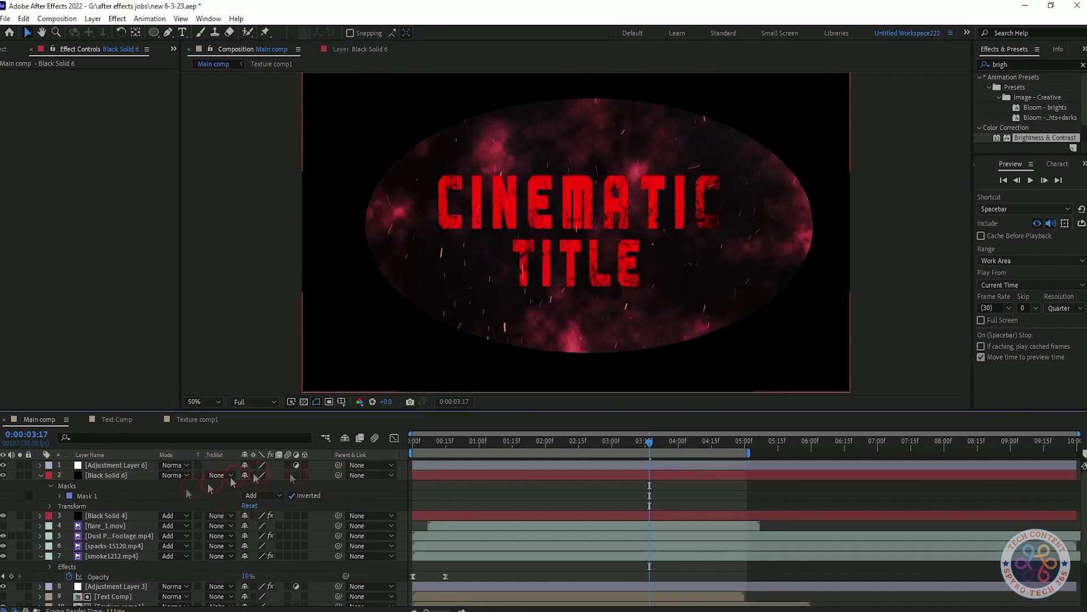
{"action": "left_click", "coordinate": [60, 496]}
{"action": "left_click_drag", "start_coordinate": [256, 516], "coordinate": [312, 512]}
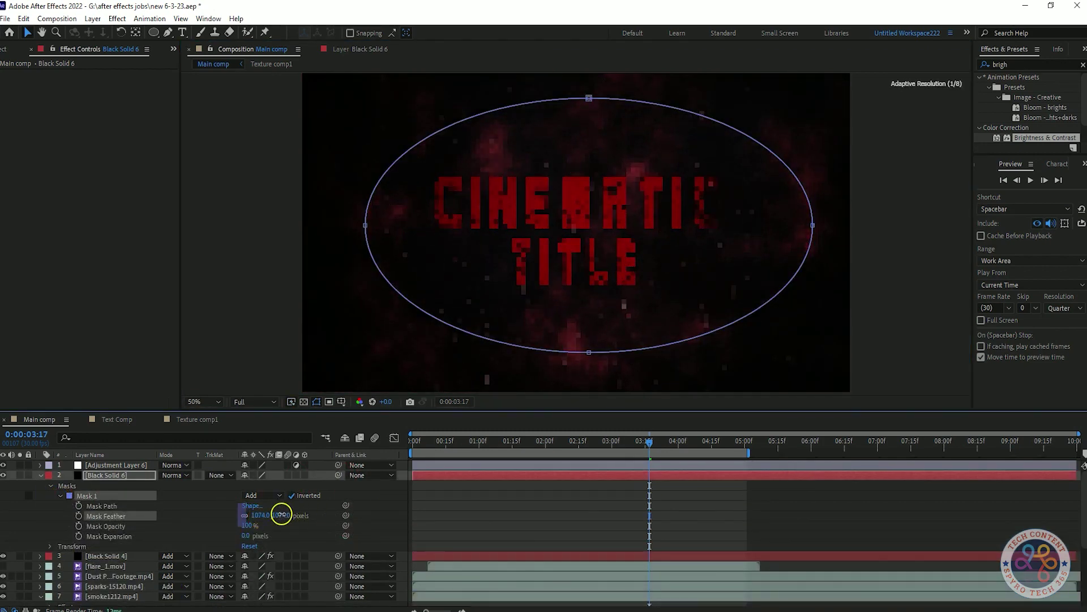
{"action": "left_click_drag", "start_coordinate": [245, 530], "coordinate": [163, 540]}
{"action": "key", "text": "ctrl+z"}
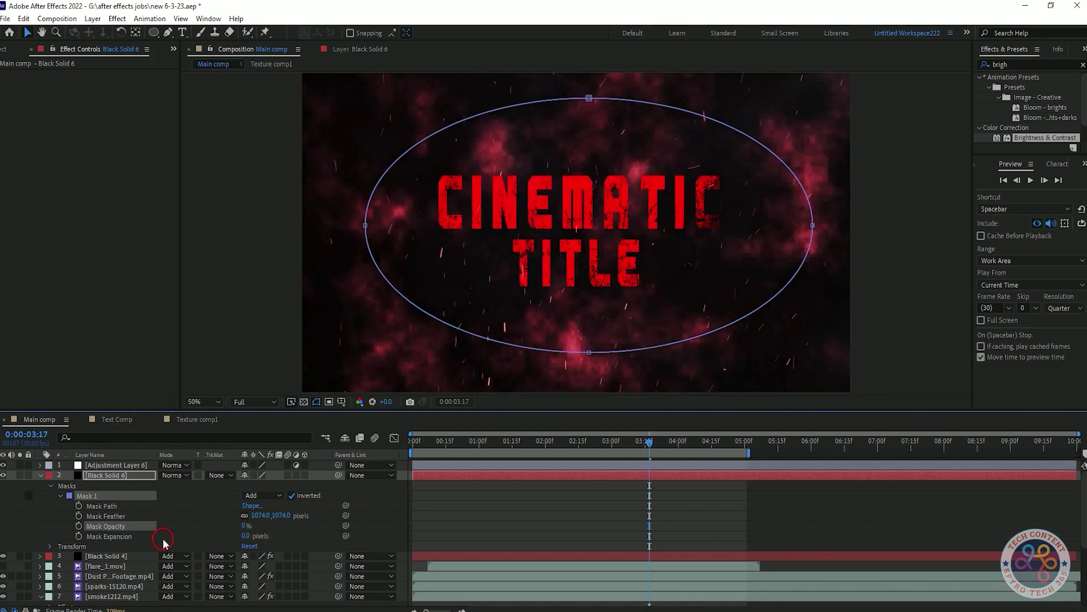
{"action": "key", "text": "ctrl+z"}
{"action": "left_click_drag", "start_coordinate": [244, 526], "coordinate": [584, 488]}
{"action": "left_click", "coordinate": [371, 509]}
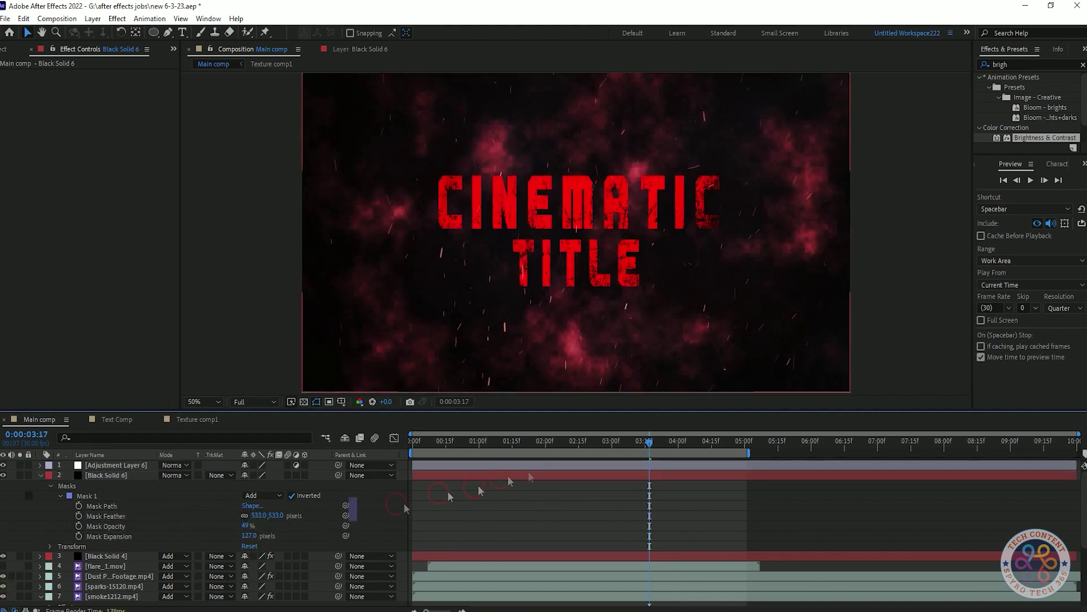
- Preview the title with its vignette from the start of the composition
{"action": "left_click", "coordinate": [93, 476]}
{"action": "left_click_drag", "start_coordinate": [651, 443], "coordinate": [333, 567]}
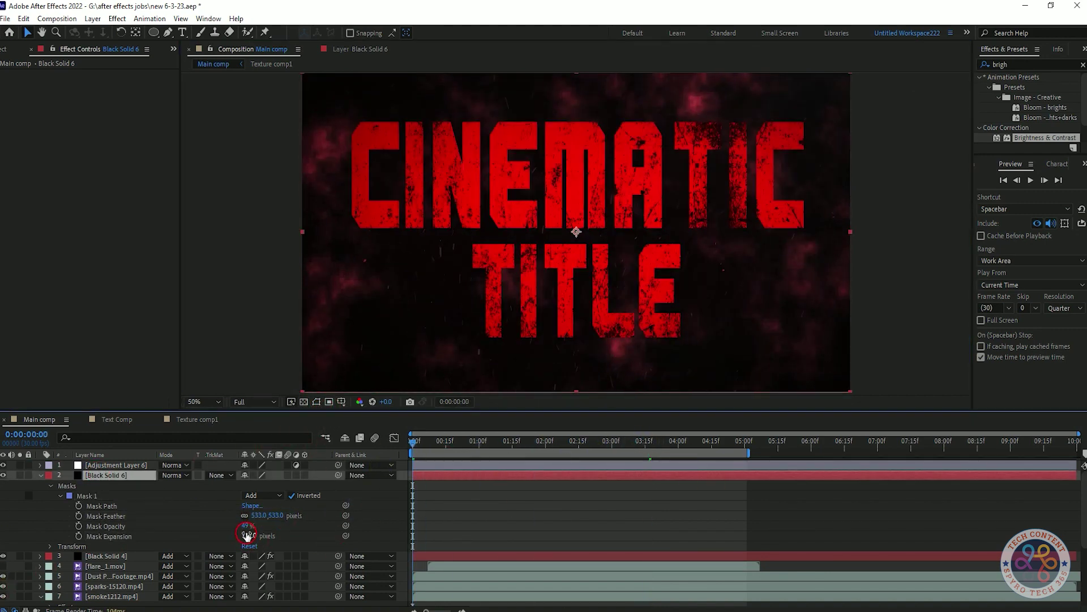
{"action": "key", "text": "space"}
{"action": "key", "text": "space"}
- Add another black solid above the vignette solid and give it a full-frame rectangular mask
{"action": "key", "text": "ctrl+y"}
{"action": "key", "text": "Return"}
{"action": "left_click", "coordinate": [154, 33]}
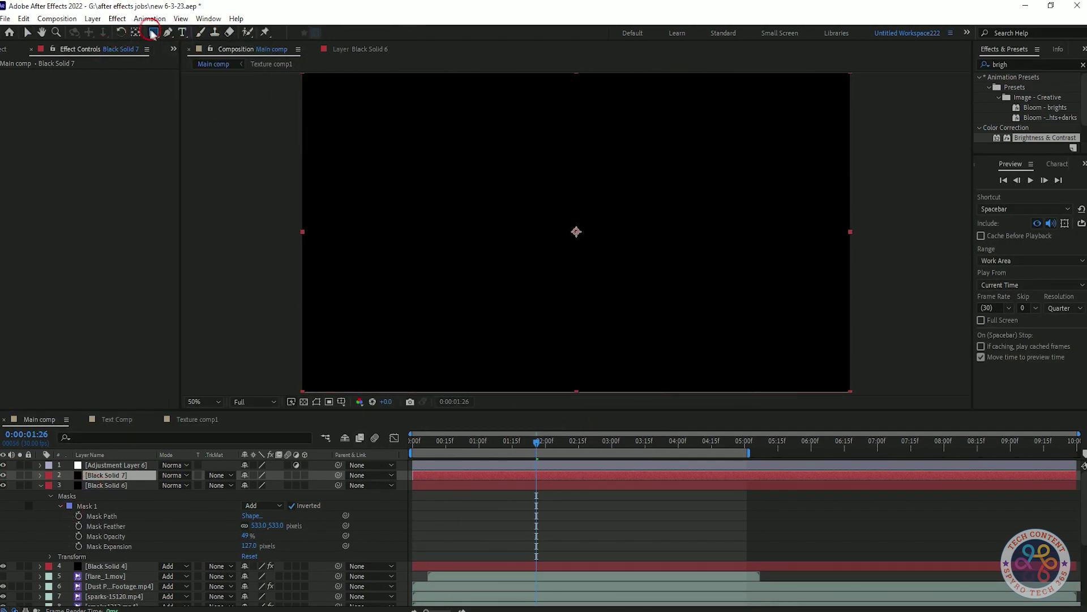
{"action": "double_click", "coordinate": [152, 32]}
{"action": "double_click", "coordinate": [97, 495]}
- Shrink the rectangular mask's height equally from top and bottom and invert it to form black letterbox bars
{"action": "left_click", "coordinate": [568, 141]}
{"action": "scroll", "coordinate": [568, 141], "scroll_direction": "down", "scroll_amount": 2}
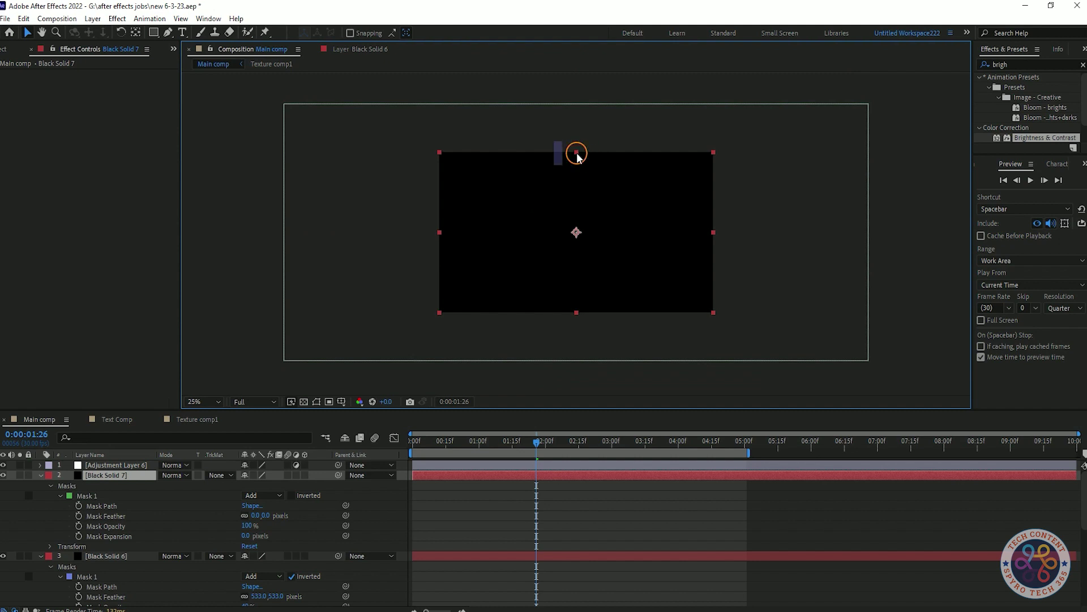
{"action": "double_click", "coordinate": [576, 154]}
{"action": "left_click", "coordinate": [554, 127]}
{"action": "left_click_drag", "start_coordinate": [574, 129], "coordinate": [572, 149]}
{"action": "left_click", "coordinate": [215, 50]}
{"action": "left_click", "coordinate": [292, 496]}
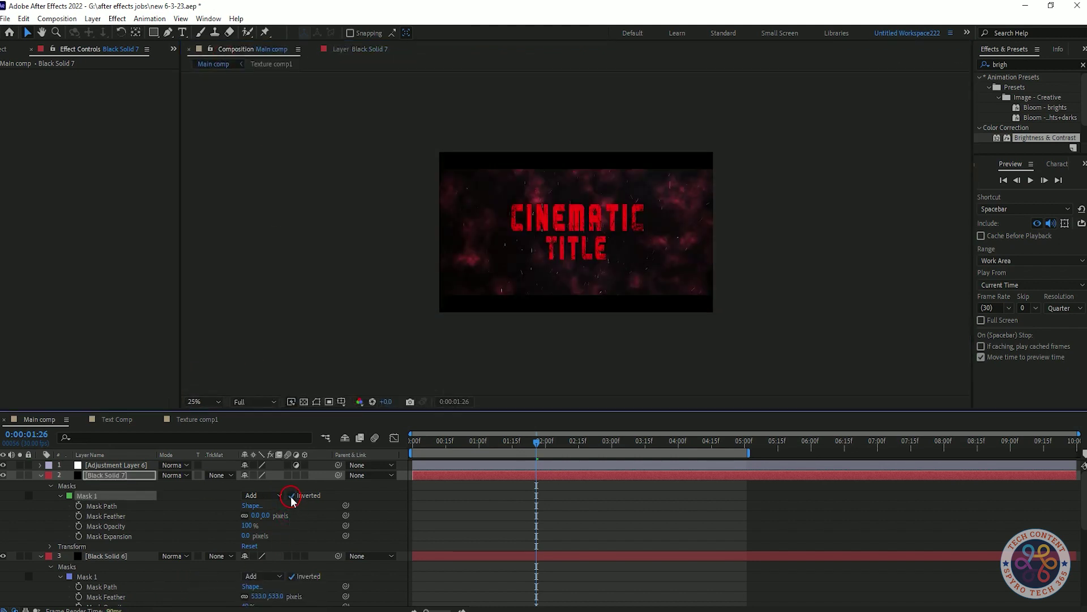
- Move the letterbox solid above Adjustment Layer 6 in the layer stack and preview the title
{"action": "scroll", "coordinate": [504, 233], "scroll_direction": "up", "scroll_amount": 2}
{"action": "scroll", "coordinate": [505, 234], "scroll_direction": "down", "scroll_amount": 1}
{"action": "left_click_drag", "start_coordinate": [101, 475], "coordinate": [104, 463]}
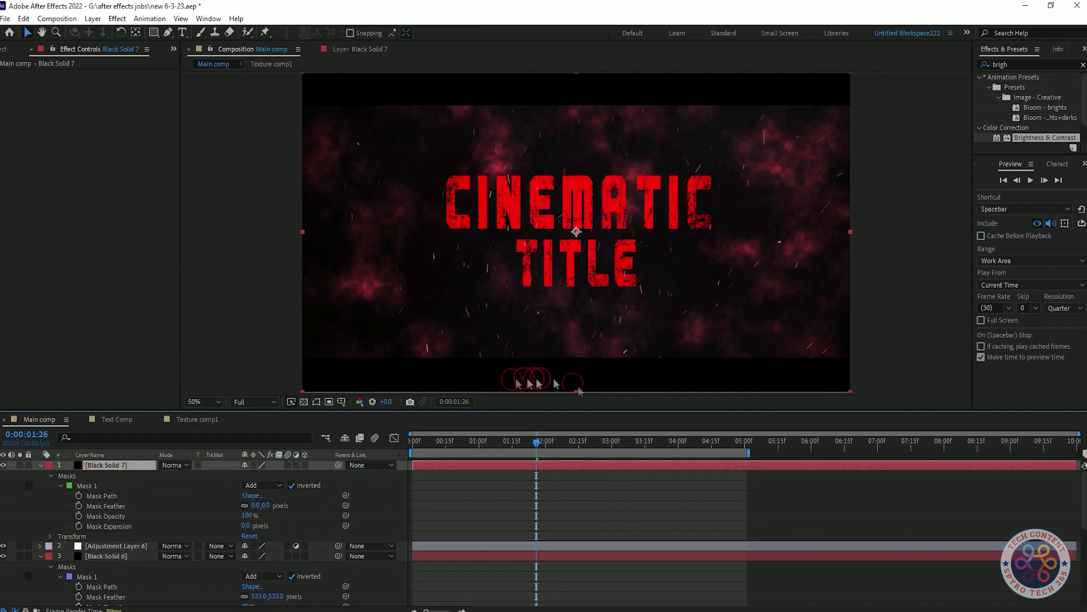
{"action": "key", "text": "space"}
{"action": "key", "text": "space"}
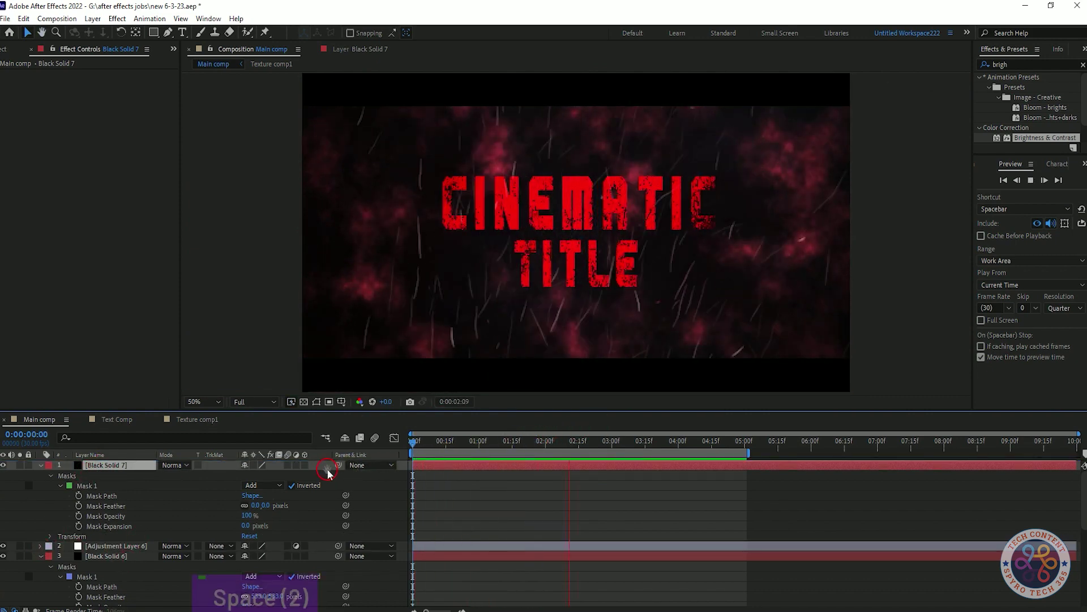
- Make flare_1.mov visible and animate its opacity from 0% at 0:00:00:00 to 80% at 0:00:00:22
{"action": "left_click", "coordinate": [40, 465]}
{"action": "left_click", "coordinate": [40, 485]}
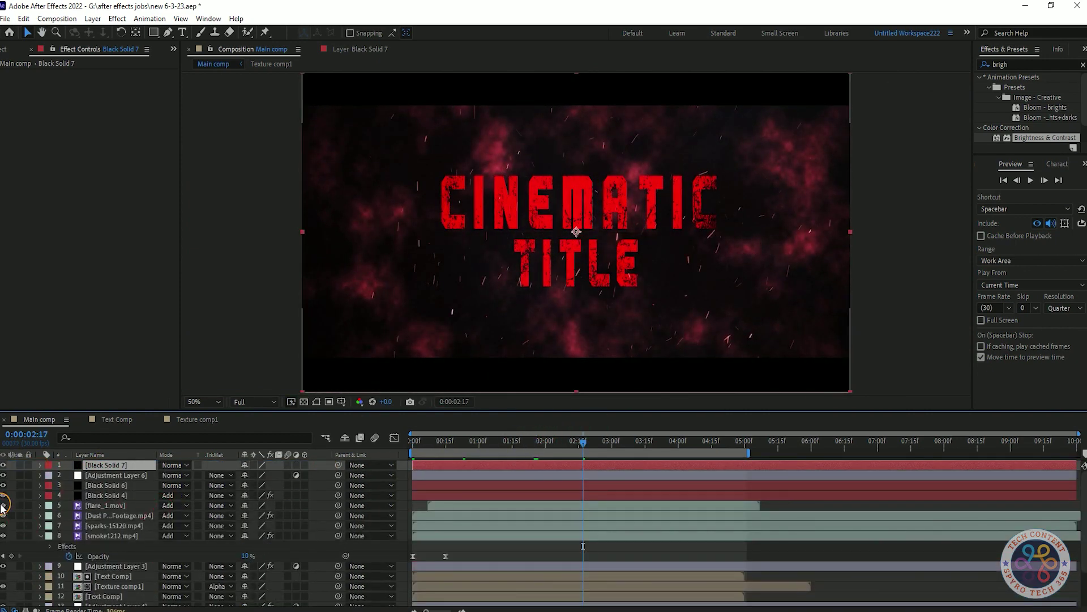
{"action": "left_click", "coordinate": [2, 505]}
{"action": "left_click", "coordinate": [113, 505]}
{"action": "key", "text": "t"}
{"action": "key", "text": "Return"}
{"action": "left_click_drag", "start_coordinate": [574, 443], "coordinate": [362, 482]}
{"action": "key", "text": "Return"}
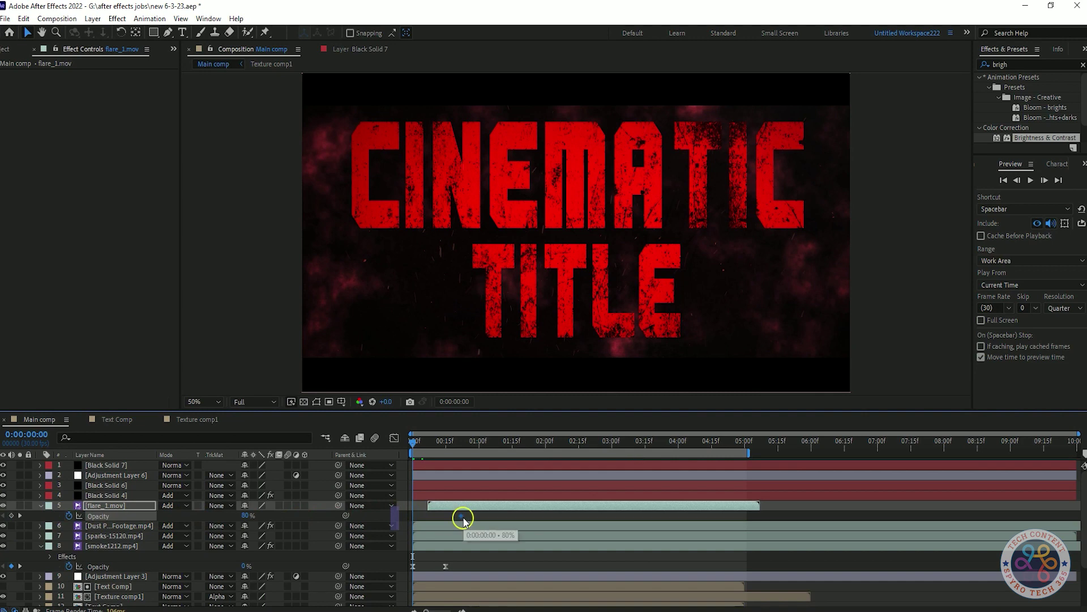
- Fade out flare_1.mov with opacity keyframes of 80% at about 0:00:03:15 and 0% at about 0:00:04:15, and preview it
{"action": "left_click", "coordinate": [436, 444]}
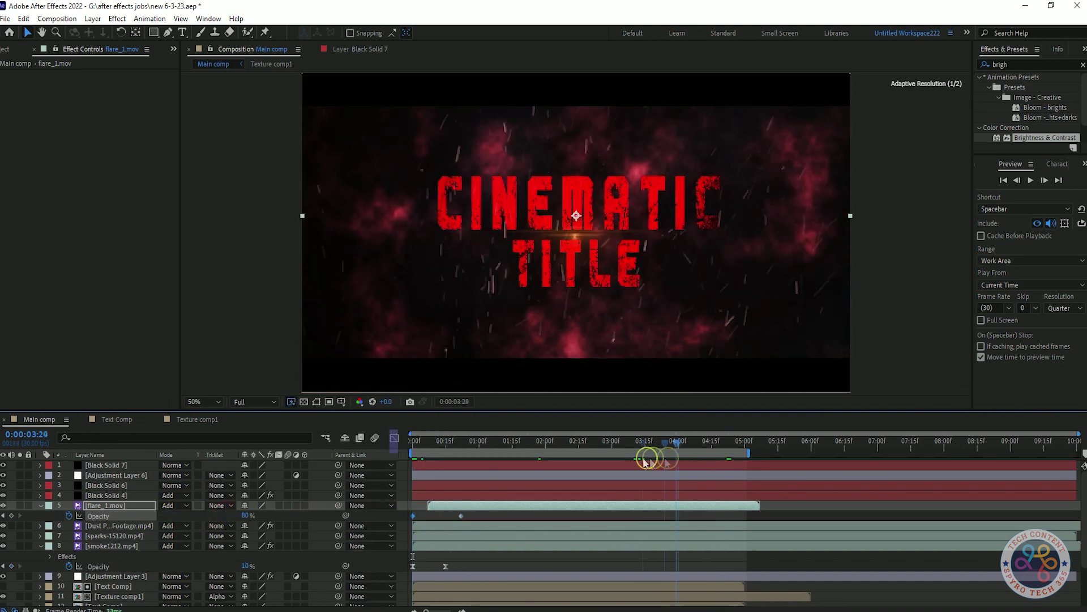
{"action": "left_click_drag", "start_coordinate": [644, 444], "coordinate": [675, 451]}
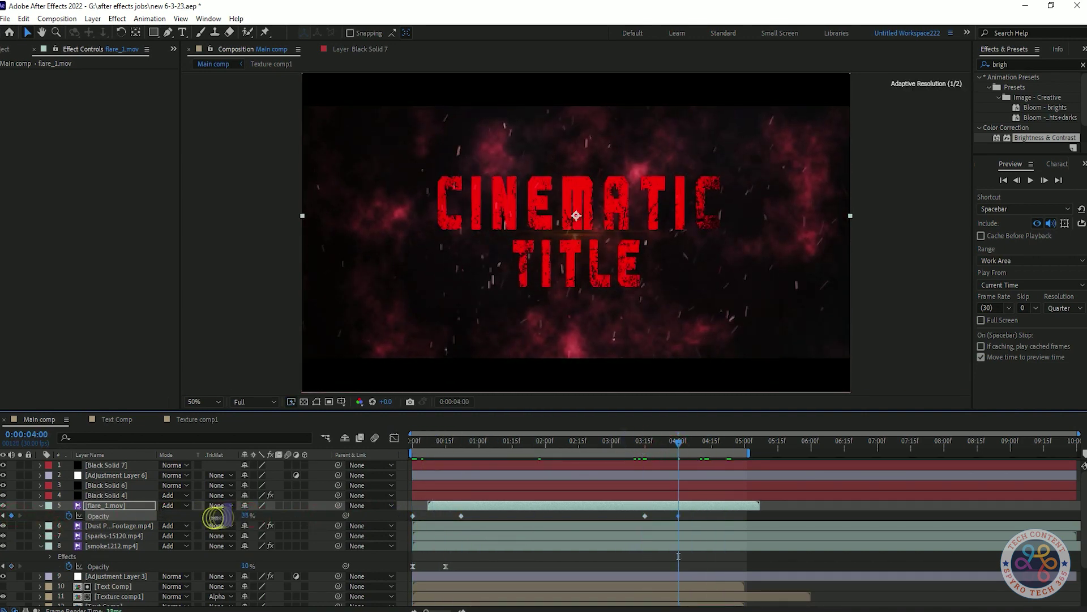
{"action": "key", "text": "space"}
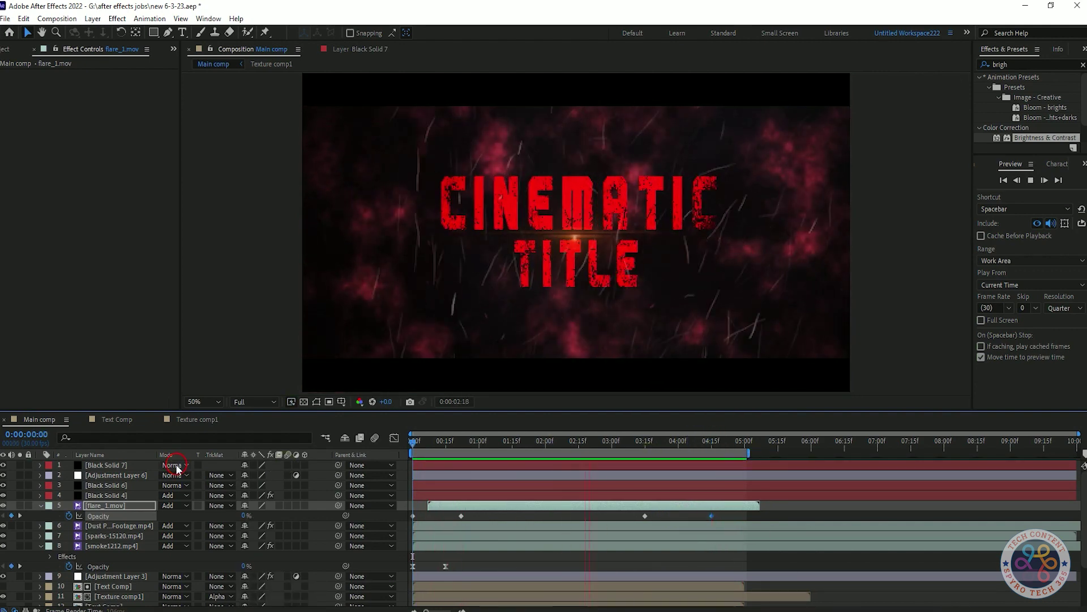
{"action": "key", "text": "space"}
{"action": "key", "text": "space"}
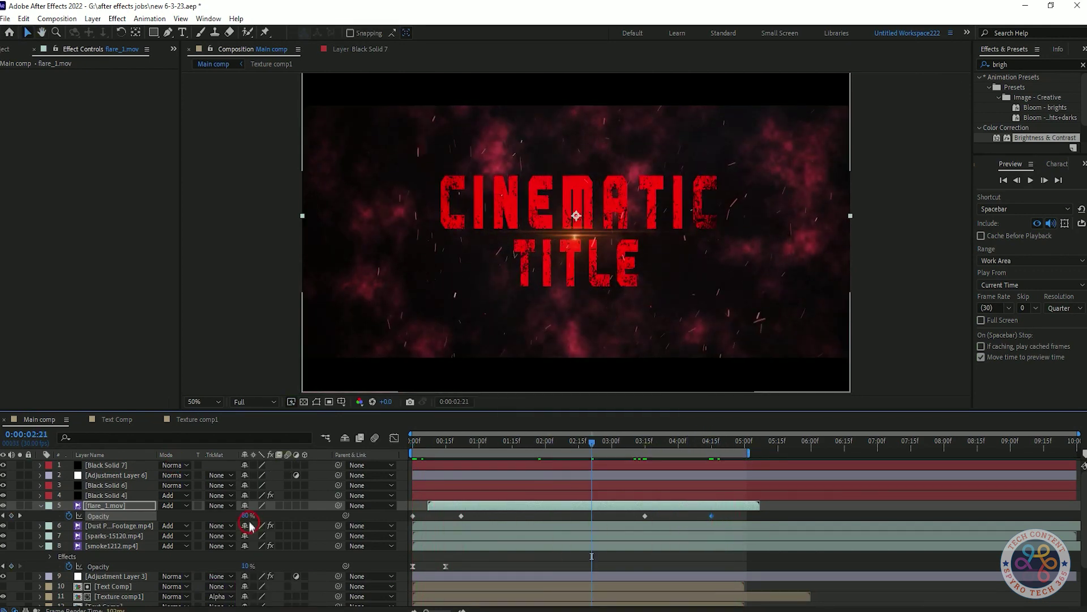
- Set the flare's opacity keyframe at 0:00:00:22 to 83% and preview the title
{"action": "left_click", "coordinate": [463, 467]}
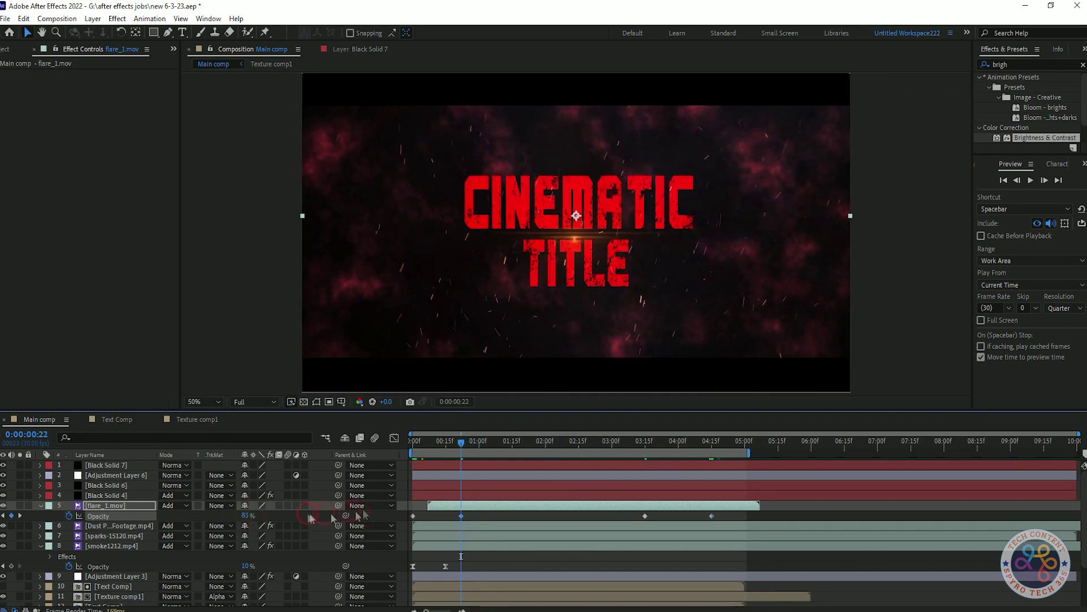
{"action": "key", "text": "space"}
{"action": "key", "text": "space"}
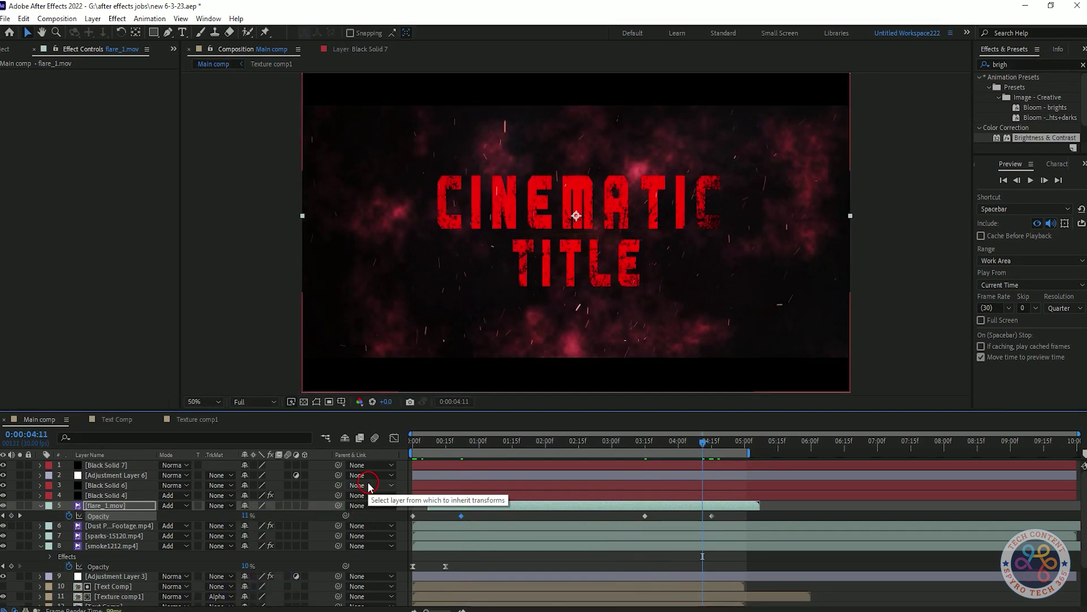
- Apply CC Radial Fast Blur to Adjustment Layer 6 and return to the start of the composition
{"action": "left_click", "coordinate": [122, 478]}
{"action": "key", "text": "shift+Tab"}
{"action": "type", "text": "ra"}
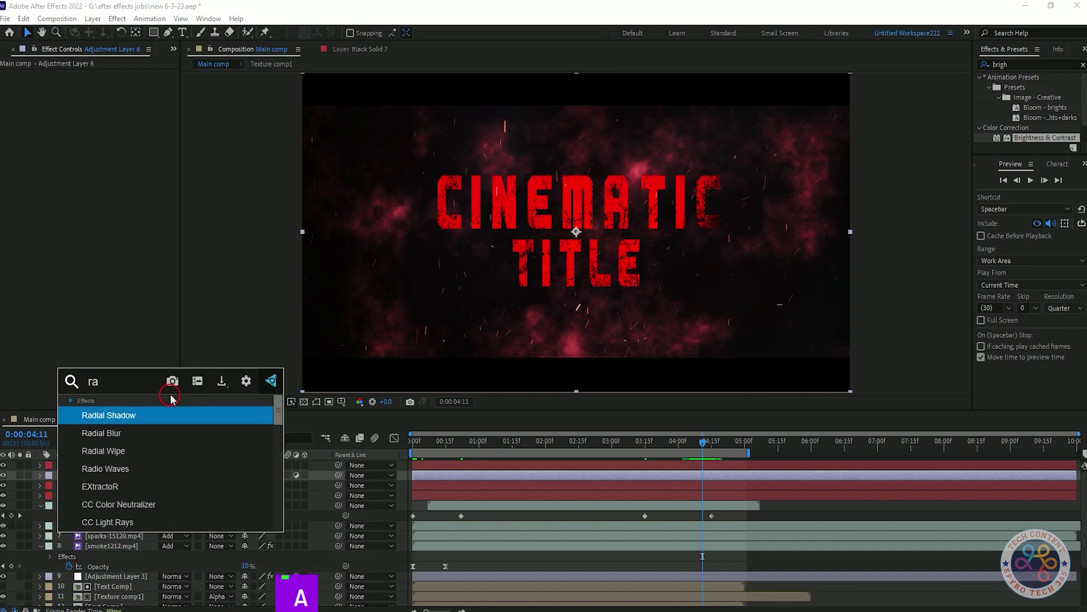
{"action": "left_click", "coordinate": [140, 503]}
{"action": "left_click_drag", "start_coordinate": [687, 442], "coordinate": [273, 487]}
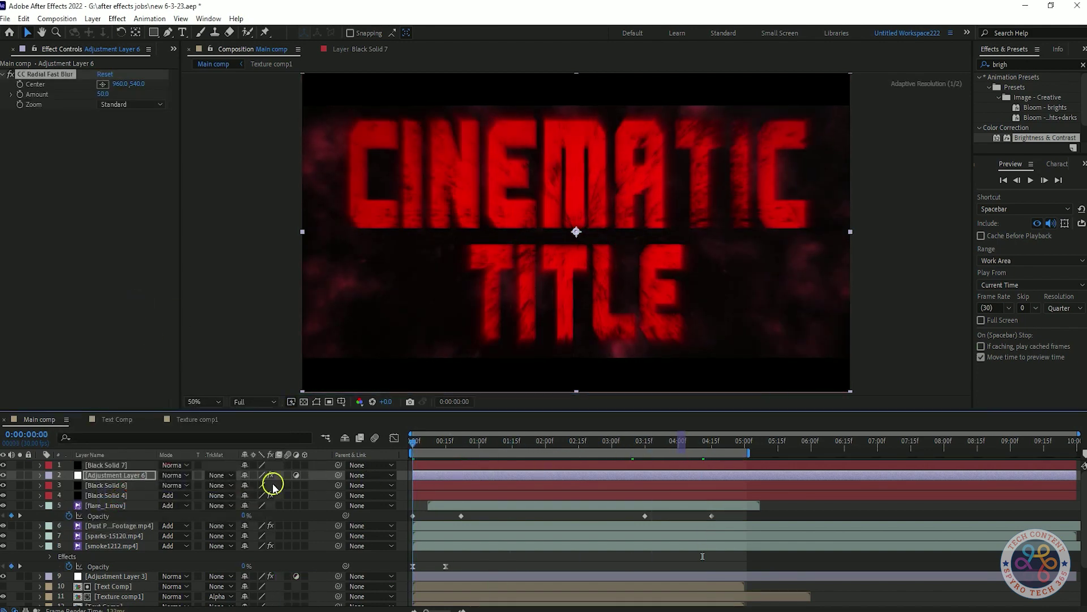
- Try another Zoom mode for the radial blur and restore Standard
{"action": "left_click", "coordinate": [103, 94]}
{"action": "left_click", "coordinate": [134, 104]}
{"action": "left_click", "coordinate": [136, 130]}
{"action": "left_click", "coordinate": [135, 105]}
{"action": "left_click", "coordinate": [132, 117]}
- Keyframe the radial blur Amount from 80 at 0:00:00:00 to 0 at the end of the work area, and preview it
{"action": "left_click_drag", "start_coordinate": [102, 94], "coordinate": [141, 99]}
{"action": "left_click_drag", "start_coordinate": [417, 450], "coordinate": [750, 444]}
{"action": "left_click", "coordinate": [103, 94]}
{"action": "type", "text": "0"}
{"action": "left_click", "coordinate": [149, 214]}
{"action": "key", "text": "space"}
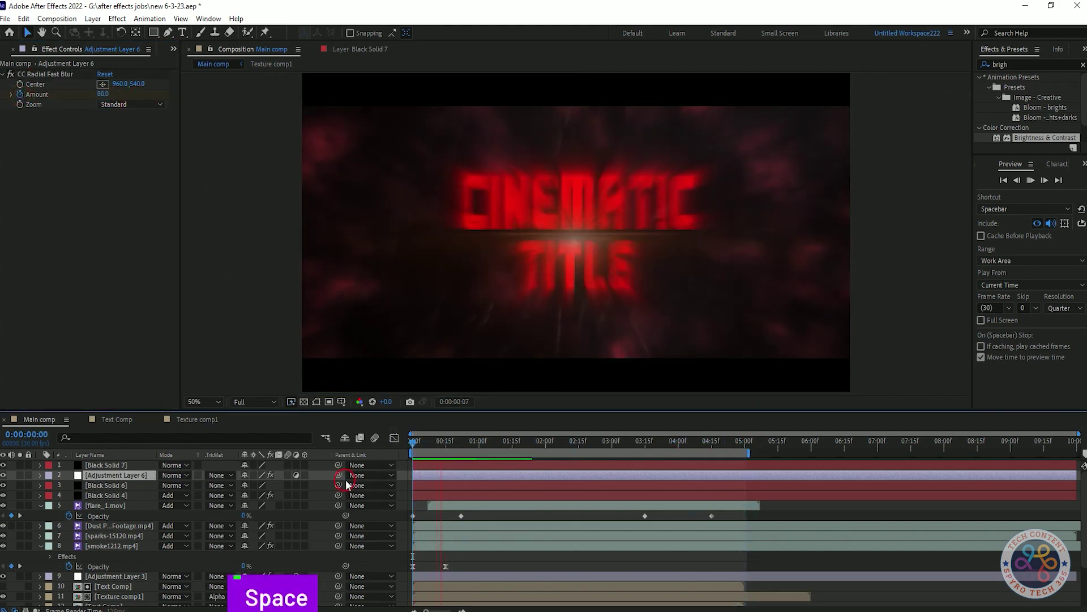
- Move the ending blur Amount keyframe to about 0:00:01:00 and preview the title from the start
{"action": "key", "text": "u"}
{"action": "left_click_drag", "start_coordinate": [448, 448], "coordinate": [479, 451]}
{"action": "left_click_drag", "start_coordinate": [747, 496], "coordinate": [478, 496]}
{"action": "left_click_drag", "start_coordinate": [478, 445], "coordinate": [396, 445]}
{"action": "key", "text": "space"}
{"action": "key", "text": "space"}
- Shorten the blur further by moving its ending Amount keyframe to about 0:00:00:20, and preview the title
{"action": "left_click", "coordinate": [566, 444]}
{"action": "left_click_drag", "start_coordinate": [587, 441], "coordinate": [458, 447]}
{"action": "left_click_drag", "start_coordinate": [479, 495], "coordinate": [457, 496]}
{"action": "key", "text": "space"}
{"action": "key", "text": "space"}
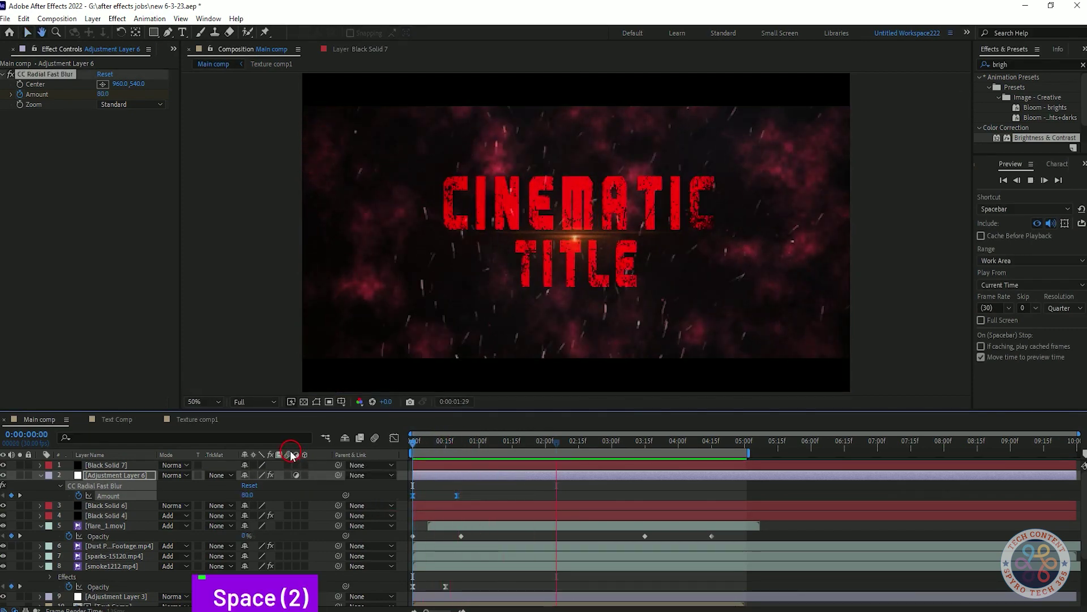
- Save the project and add a new adjustment layer above Adjustment Layer 6
{"action": "key", "text": "u"}
{"action": "key", "text": "ctrl+s"}
{"action": "right_click", "coordinate": [314, 510]}
{"action": "mouse_move", "coordinate": [340, 369]}
{"action": "left_click", "coordinate": [520, 461]}
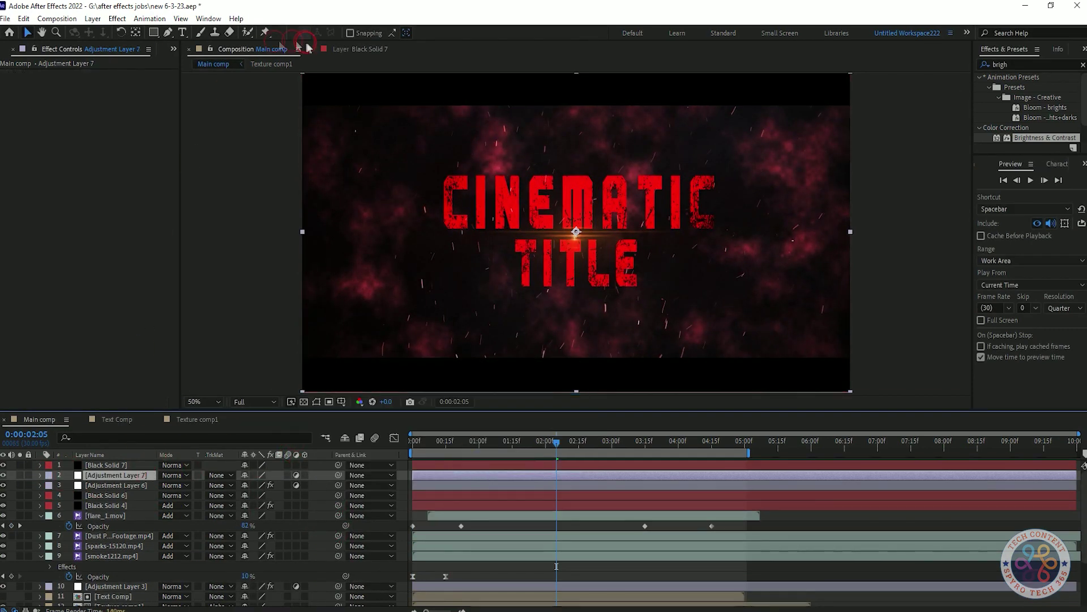
- Apply the Camera Lens Blur effect to Adjustment Layer 7 and try Blur Radius values up to about 104
{"action": "key", "text": "shift+Tab"}
{"action": "type", "text": "came"}
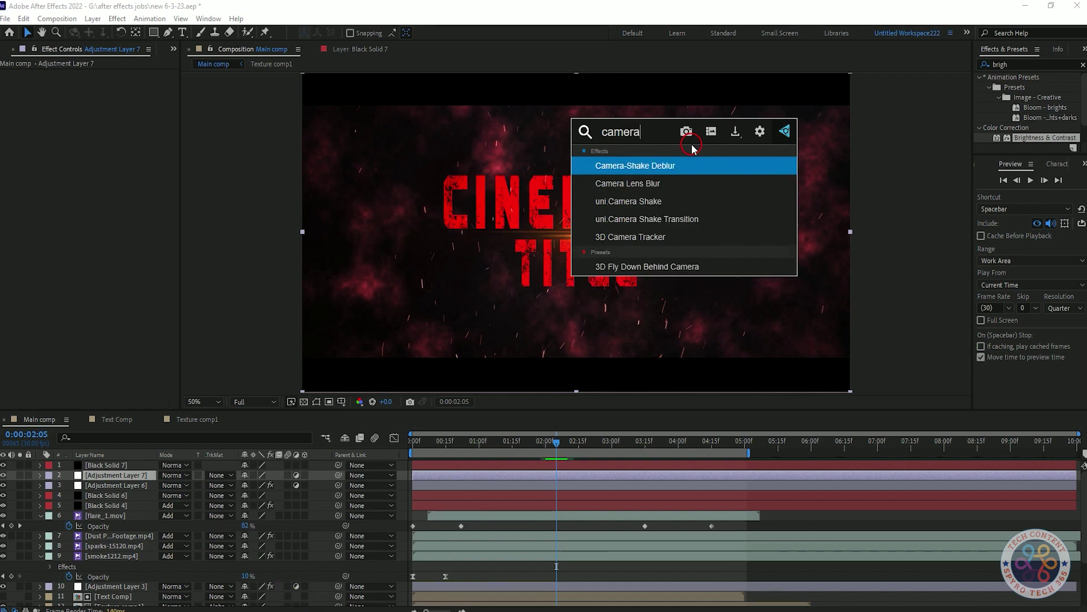
{"action": "left_click", "coordinate": [628, 183]}
{"action": "left_click_drag", "start_coordinate": [104, 83], "coordinate": [126, 84]}
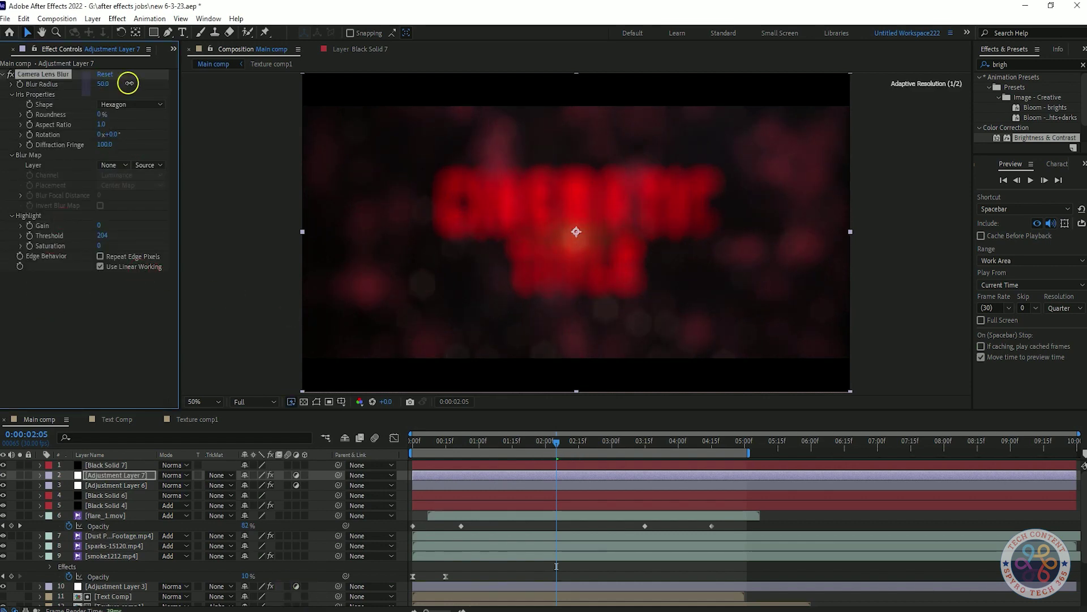
{"action": "key", "text": "ctrl+x"}
{"action": "key", "text": "ctrl+z"}
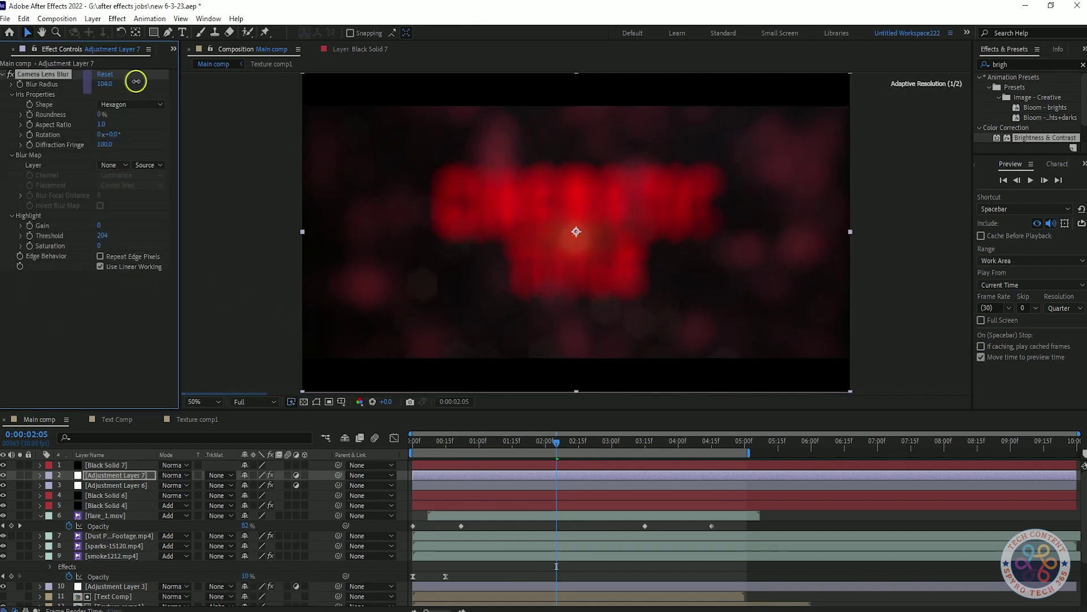
- Keyframe the lens blur's Blur Radius from 0 at 0:00:04:15 to 44 at 0:00:05:01 and preview it
{"action": "left_click_drag", "start_coordinate": [132, 82], "coordinate": [74, 91]}
{"action": "left_click_drag", "start_coordinate": [696, 452], "coordinate": [748, 444]}
{"action": "left_click_drag", "start_coordinate": [102, 84], "coordinate": [148, 91]}
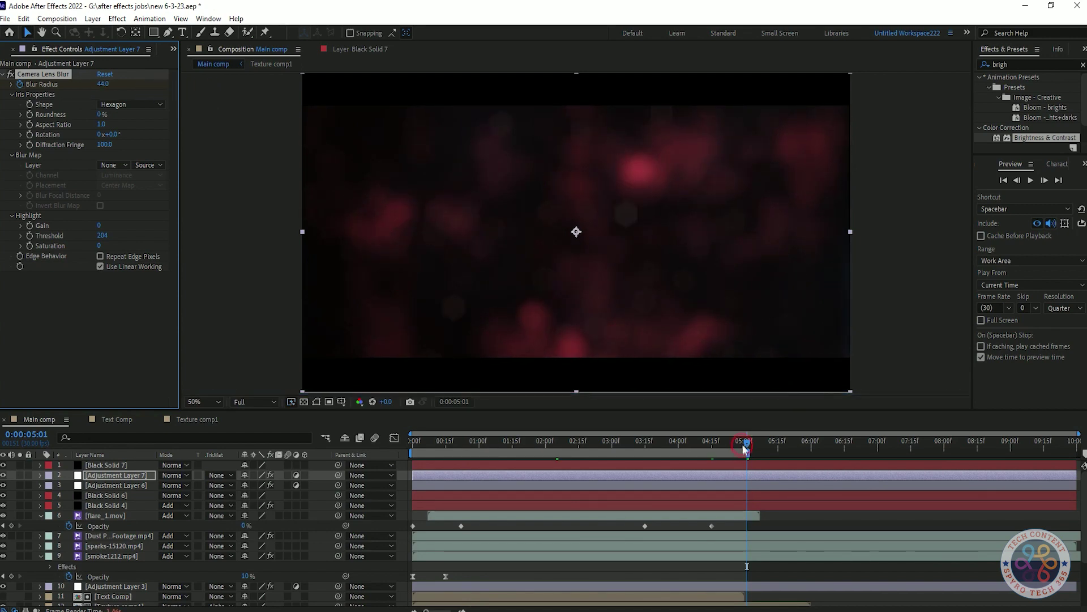
{"action": "left_click_drag", "start_coordinate": [743, 449], "coordinate": [633, 434]}
{"action": "key", "text": "space"}
{"action": "key", "text": "space"}
- Apply Easy Ease to both Blur Radius keyframes on Adjustment Layer 7 and preview the title's ending
{"action": "left_click", "coordinate": [143, 477]}
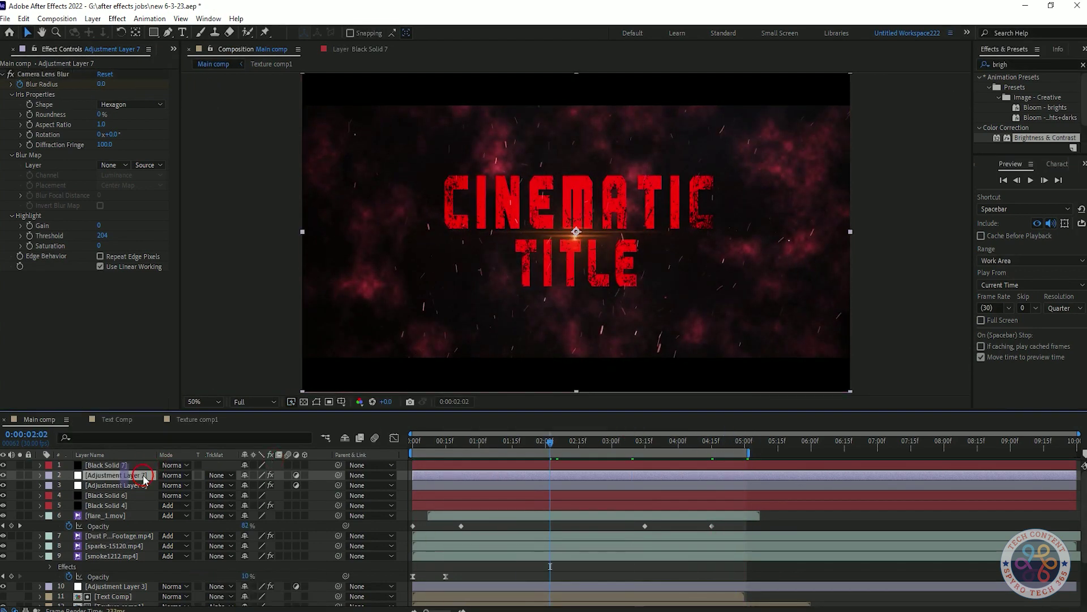
{"action": "key", "text": "u"}
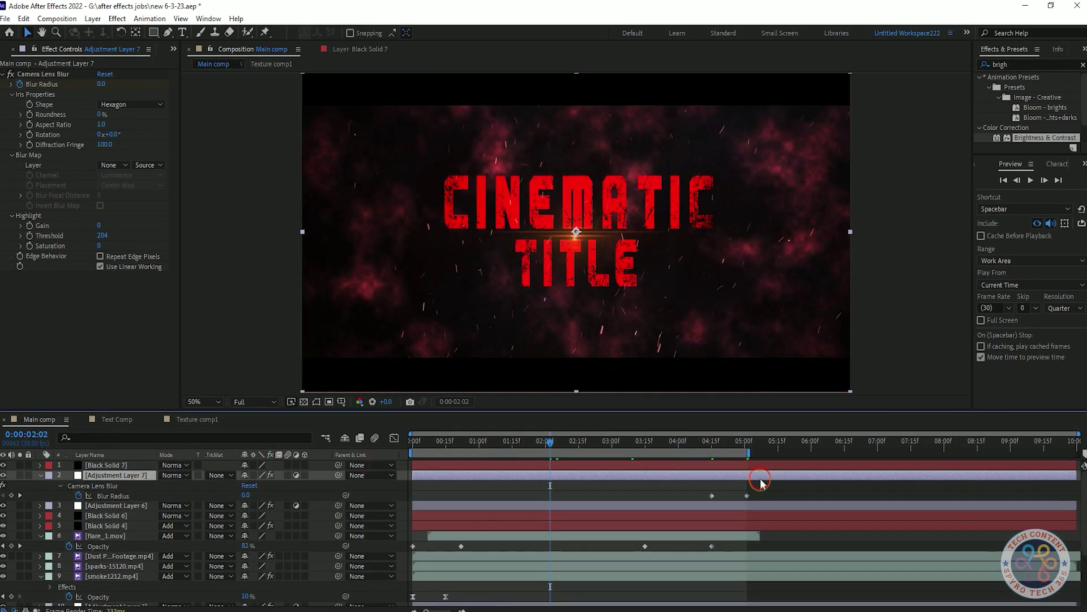
{"action": "key", "text": "ctrl+z"}
{"action": "left_click_drag", "start_coordinate": [760, 480], "coordinate": [702, 504]}
{"action": "key", "text": "F9"}
{"action": "left_click", "coordinate": [712, 448]}
{"action": "key", "text": "space"}
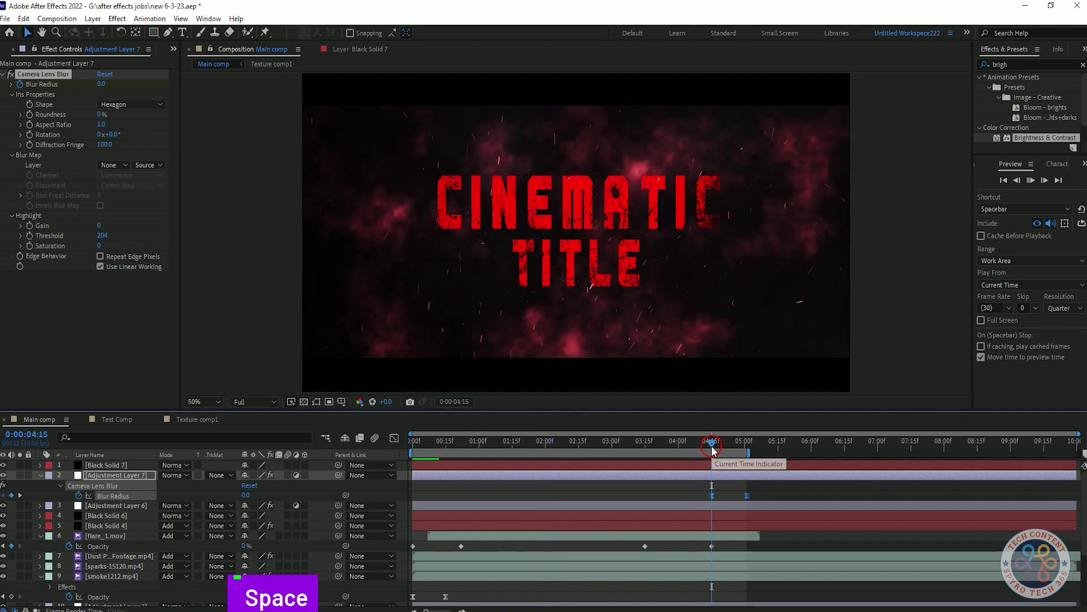
{"action": "key", "text": "space"}
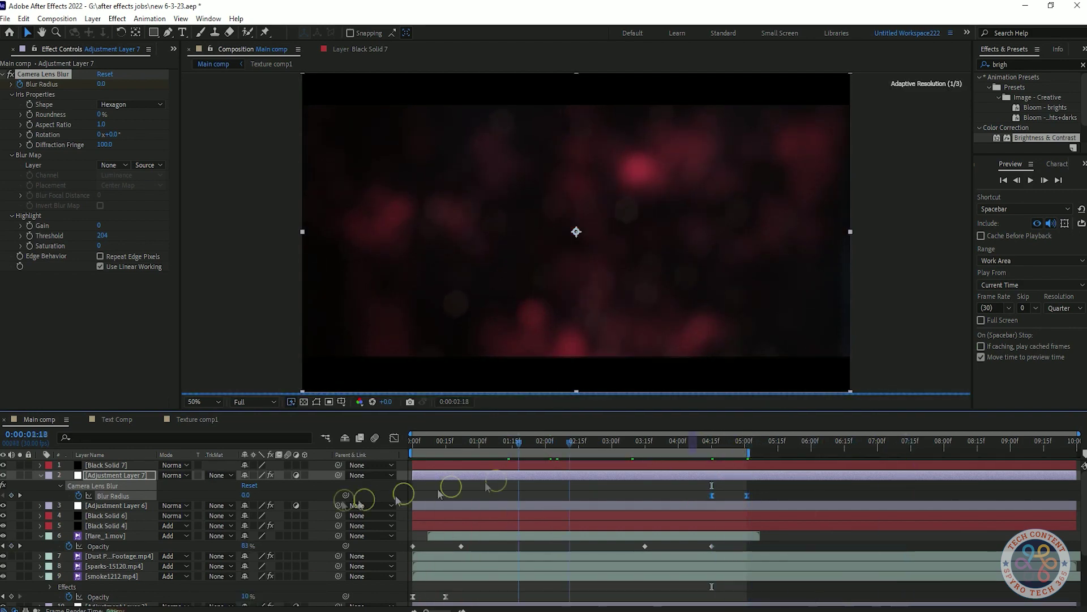
{"action": "key", "text": "space"}
{"action": "key", "text": "space"}
{"action": "key", "text": "space"}
- Reshape the speed graph of Adjustment Layer 6's radial blur Amount keyframes and preview the opening
{"action": "left_click", "coordinate": [113, 505]}
{"action": "key", "text": "u"}
{"action": "left_click", "coordinate": [394, 438]}
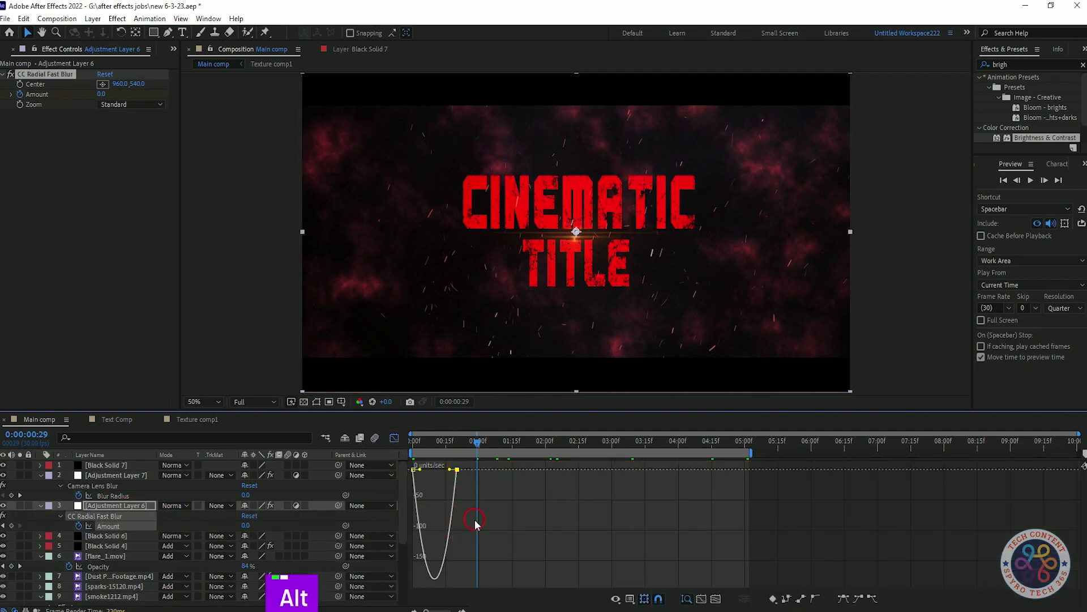
{"action": "scroll", "coordinate": [475, 520], "scroll_direction": "up", "scroll_amount": 2}
{"action": "left_click_drag", "start_coordinate": [486, 470], "coordinate": [429, 470]}
{"action": "key", "text": "space"}
{"action": "left_click_drag", "start_coordinate": [542, 446], "coordinate": [397, 460]}
{"action": "key", "text": "space"}
{"action": "key", "text": "space"}
{"action": "key", "text": "space"}
{"action": "left_click", "coordinate": [394, 438]}
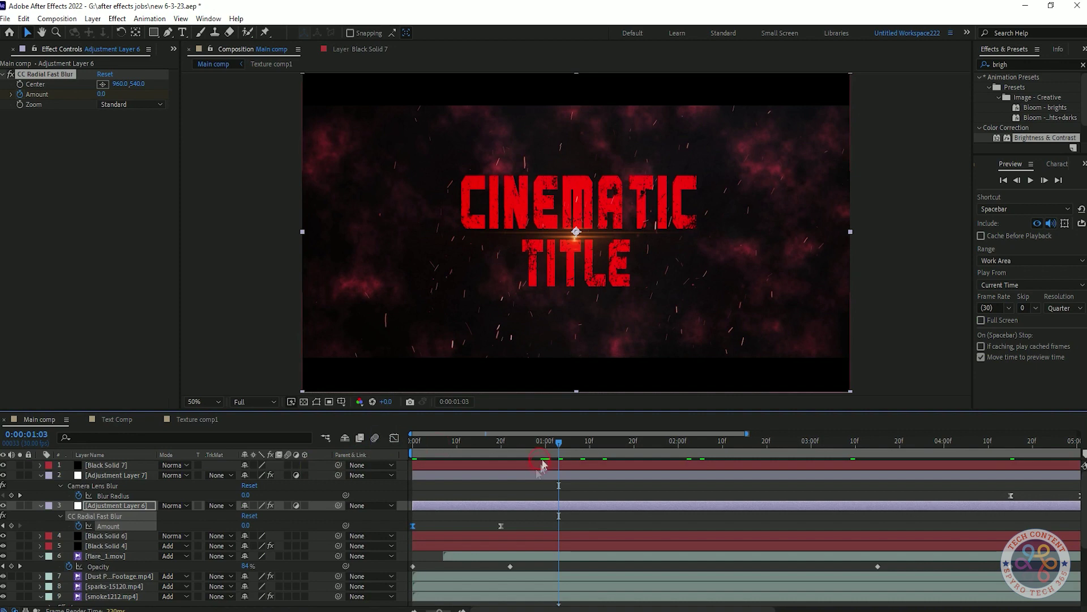
{"action": "key", "text": "minus"}
- Collapse the Camera Lens Blur settings and add a new adjustment layer above Adjustment Layer 7
{"action": "left_click", "coordinate": [119, 476]}
{"action": "left_click", "coordinate": [3, 74]}
{"action": "right_click", "coordinate": [280, 495]}
{"action": "mouse_move", "coordinate": [360, 353]}
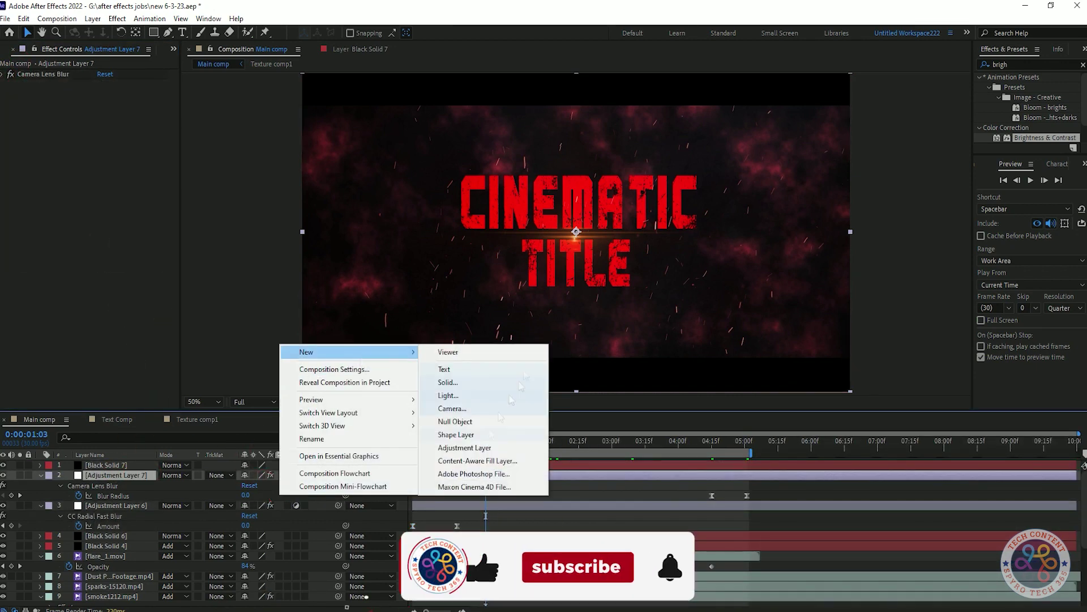
{"action": "left_click", "coordinate": [480, 448]}
- Apply the Sharpen effect to Adjustment Layer 8, compare with and without sharpening, and set the Sharpen Amount to 52
{"action": "left_click", "coordinate": [1028, 64]}
{"action": "key", "text": "shift+space"}
{"action": "type", "text": "sha"}
{"action": "left_click", "coordinate": [353, 310]}
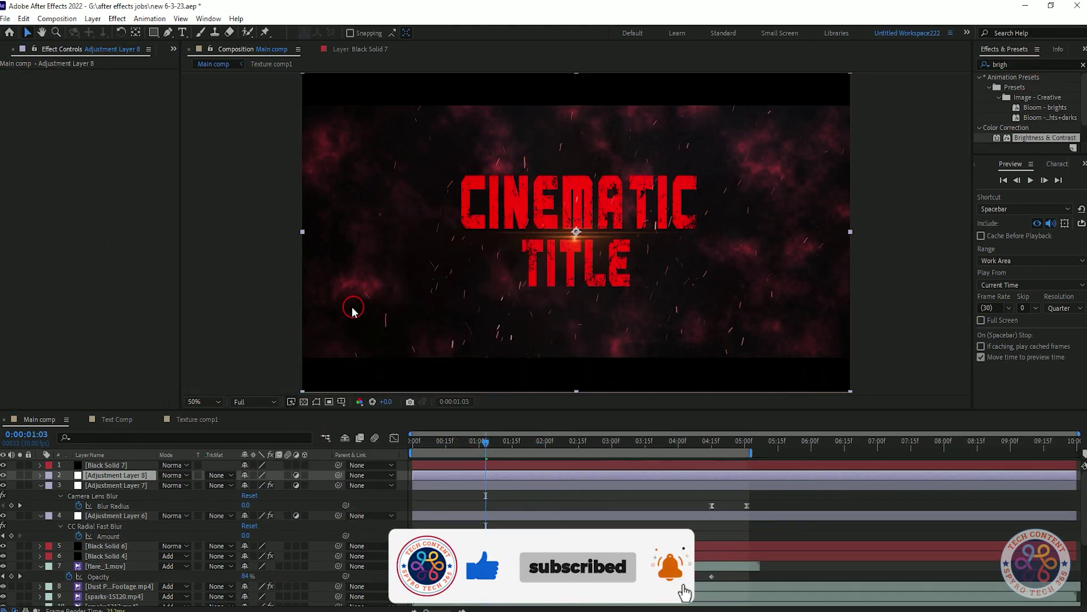
{"action": "key", "text": "shift+Tab"}
{"action": "type", "text": "shar"}
{"action": "key", "text": "Return"}
{"action": "left_click_drag", "start_coordinate": [102, 84], "coordinate": [137, 85]}
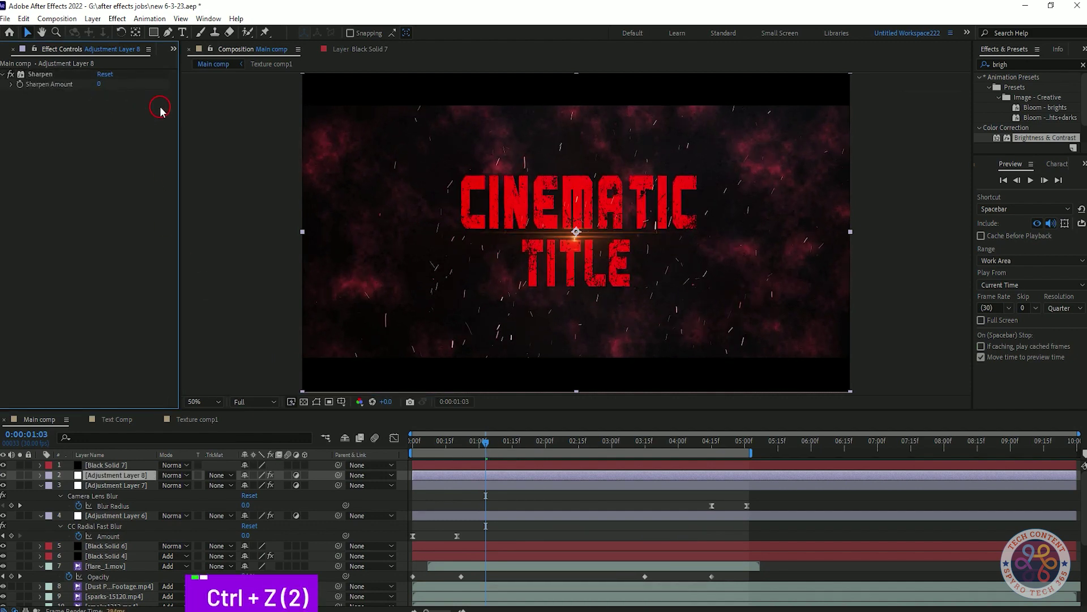
{"action": "key", "text": "ctrl+shift+z"}
{"action": "key", "text": "ctrl+z"}
{"action": "key", "text": "ctrl+shift+z"}
{"action": "left_click_drag", "start_coordinate": [100, 84], "coordinate": [91, 86]}
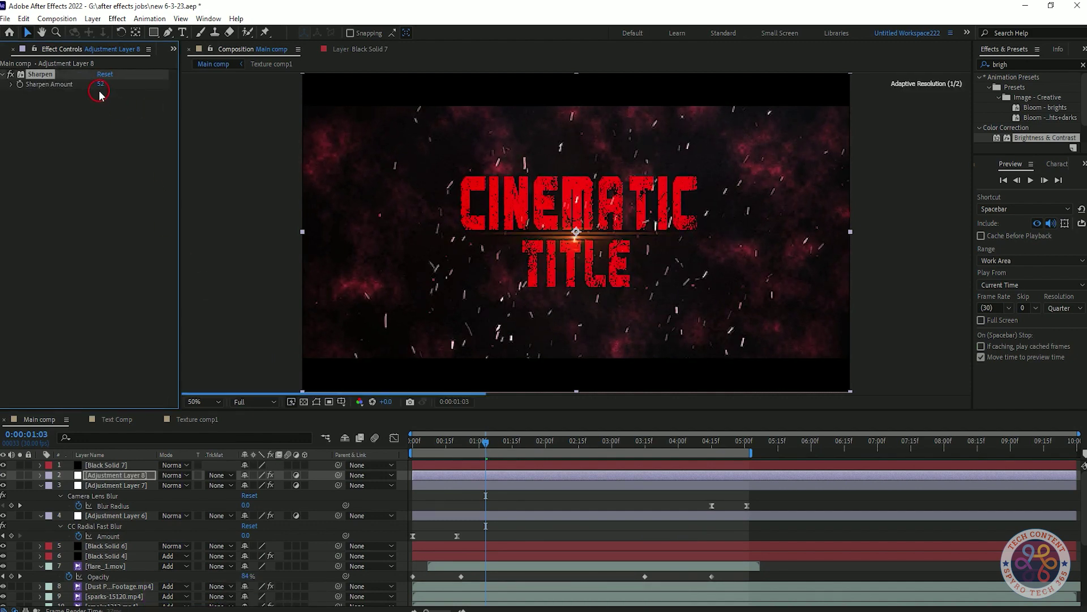
- Set the preview resolution to Full, preview the sharpened title, and save the project
{"action": "key", "text": "space"}
{"action": "key", "text": "space"}
{"action": "key", "text": "space"}
{"action": "key", "text": "space"}
{"action": "left_click", "coordinate": [1065, 308]}
{"action": "left_click", "coordinate": [1061, 334]}
{"action": "left_click_drag", "start_coordinate": [623, 444], "coordinate": [447, 460]}
{"action": "key", "text": "space"}
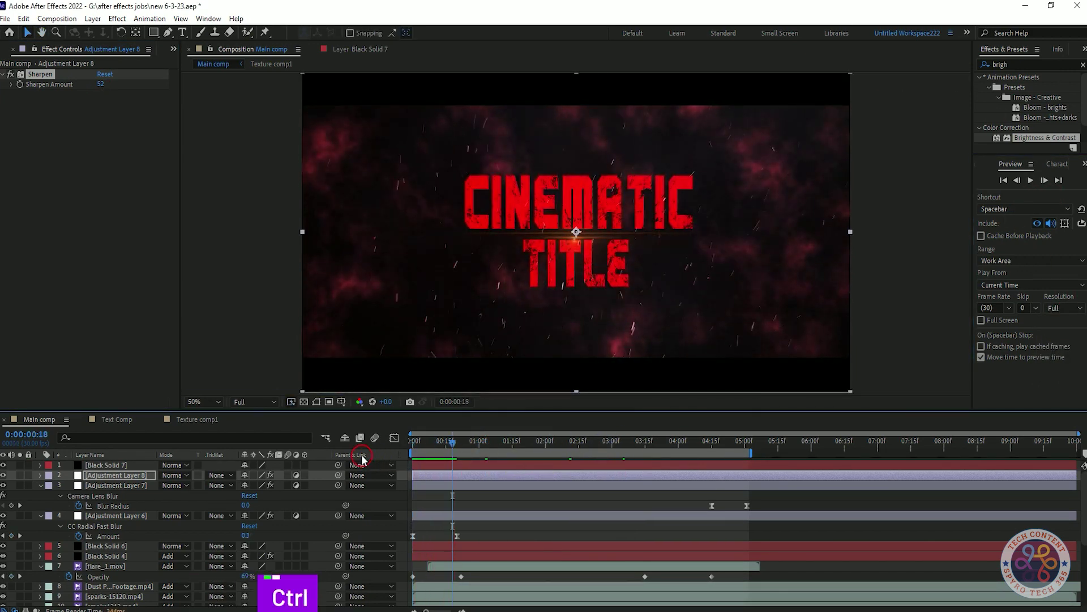
{"action": "key", "text": "ctrl+s"}
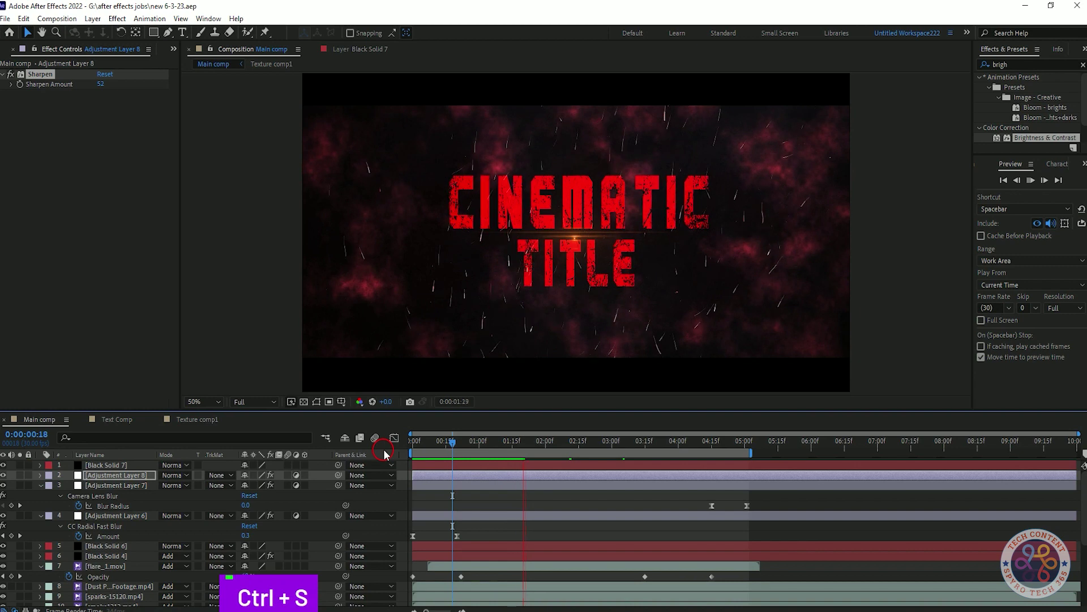
{"action": "key", "text": "super+r"}
{"action": "type", "text": "%te"}
{"action": "key", "text": "Return"}
{"action": "left_click", "coordinate": [897, 38]}
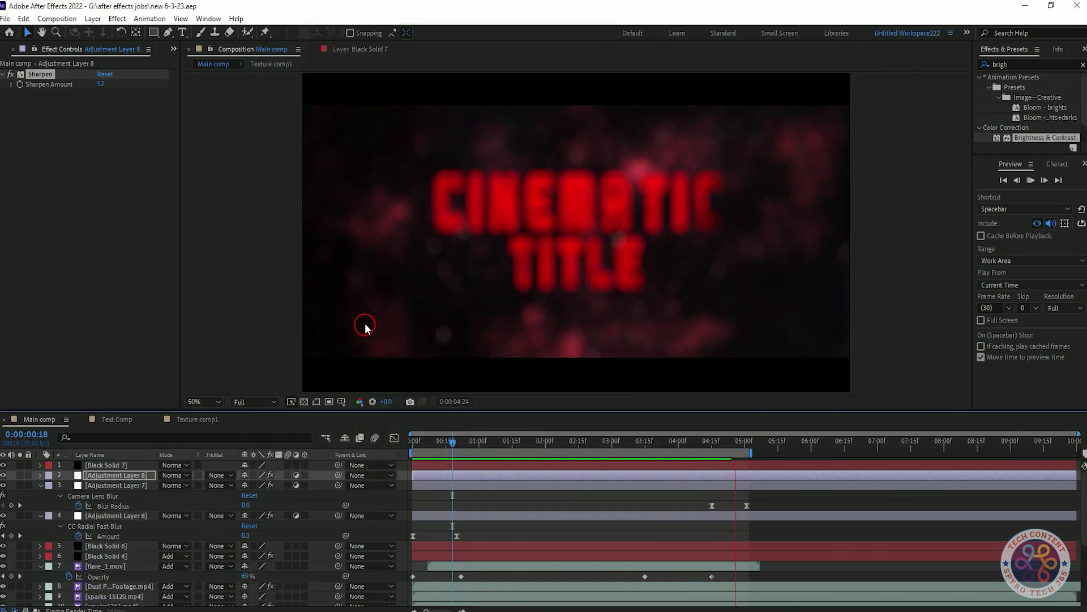
- Try a Sharpen Amount of 100 on Adjustment Layer 8 and preview the title from the start
{"action": "left_click", "coordinate": [629, 446]}
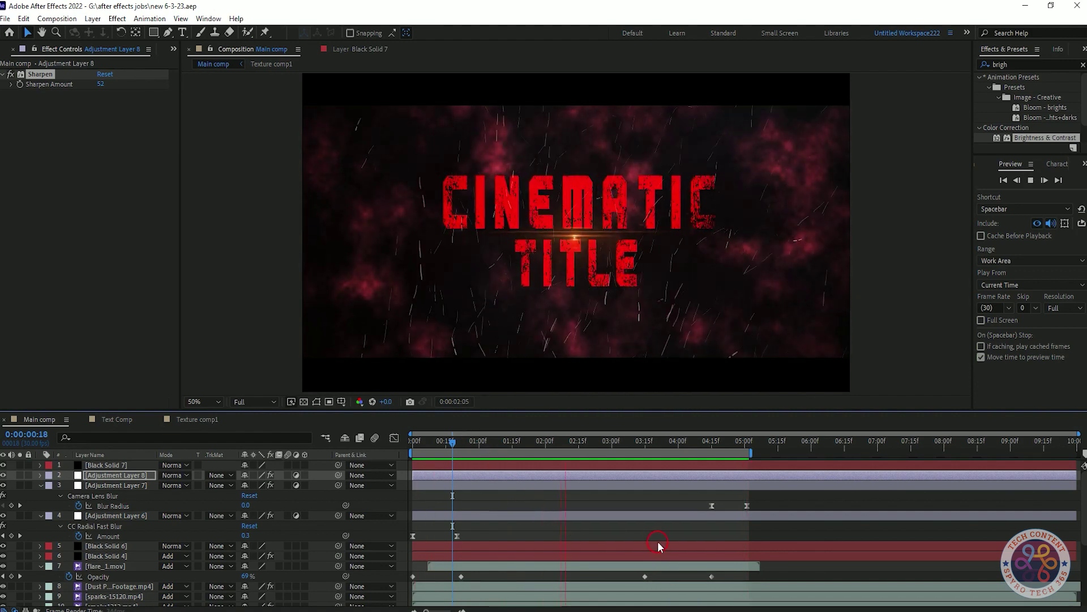
{"action": "key", "text": "space"}
{"action": "key", "text": "space"}
{"action": "left_click", "coordinate": [98, 88]}
{"action": "left_click_drag", "start_coordinate": [99, 91], "coordinate": [149, 97]}
{"action": "left_click", "coordinate": [105, 85]}
{"action": "type", "text": "100"}
{"action": "key", "text": "Return"}
{"action": "left_click_drag", "start_coordinate": [627, 444], "coordinate": [409, 446]}
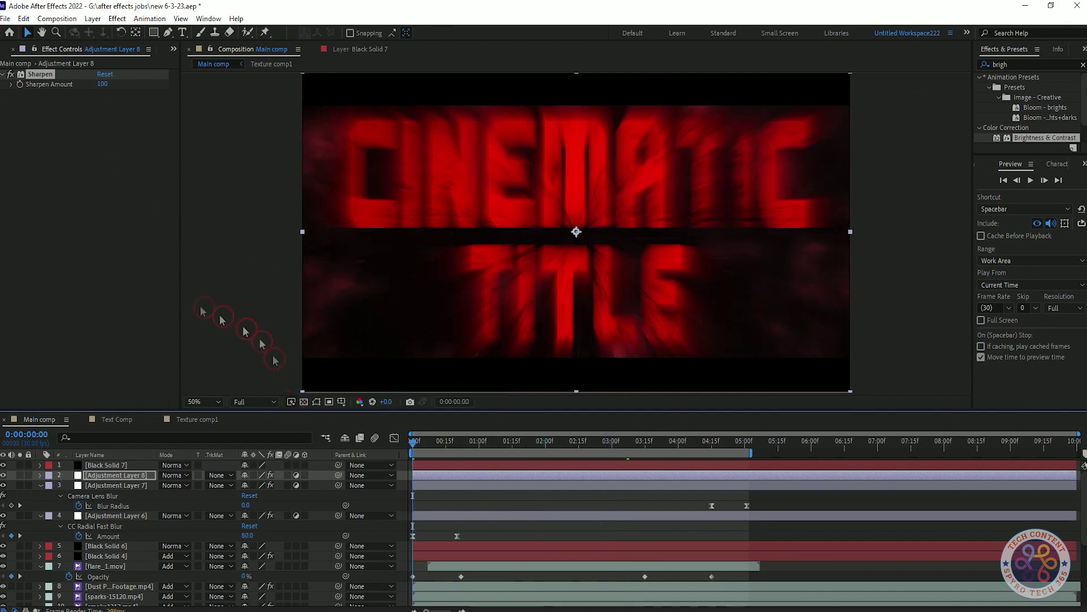
{"action": "key", "text": "space"}
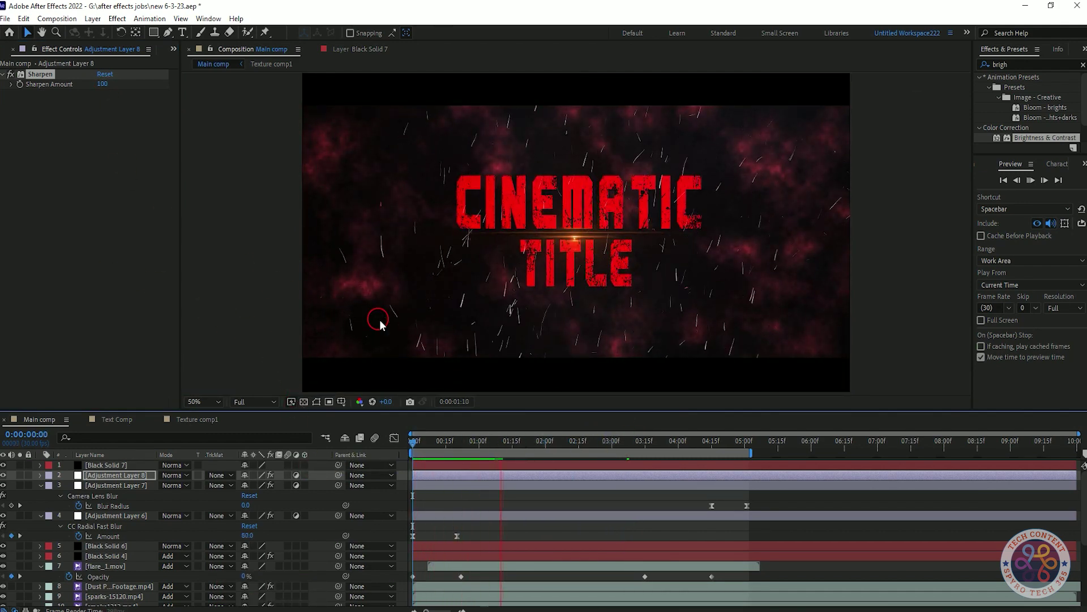
{"action": "key", "text": "space"}
- Undo the last Sharpen Amount change on Adjustment Layer 8, readjust the amount, and preview the title from the start
{"action": "left_click", "coordinate": [115, 476]}
{"action": "key", "text": "ctrl+z"}
{"action": "key", "text": "ctrl+z"}
{"action": "key", "text": "ctrl+z"}
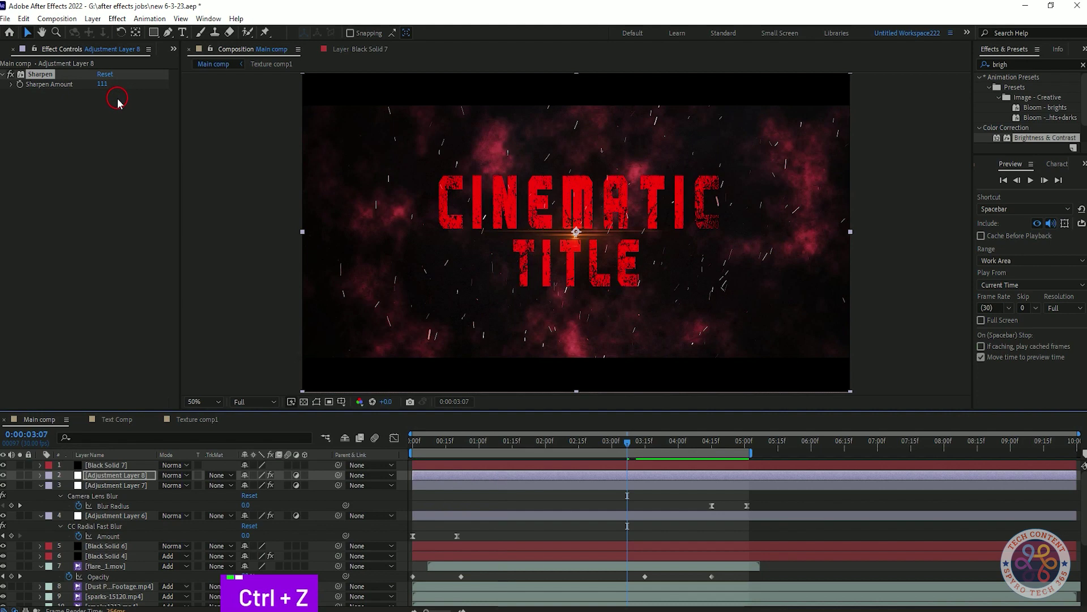
{"action": "left_click_drag", "start_coordinate": [100, 84], "coordinate": [99, 86]}
{"action": "left_click_drag", "start_coordinate": [627, 443], "coordinate": [391, 445]}
{"action": "key", "text": "space"}
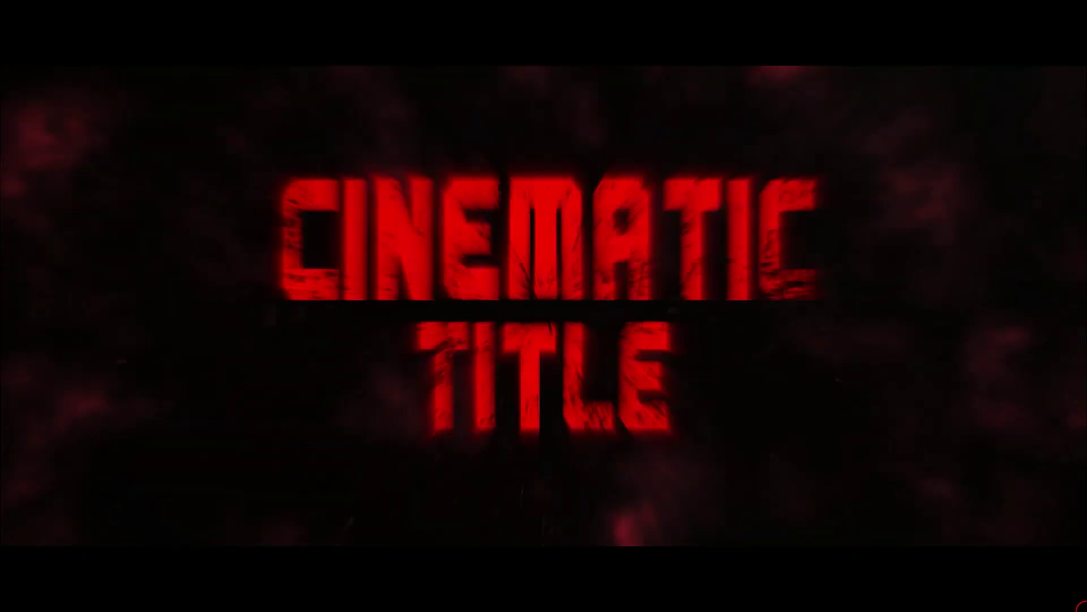